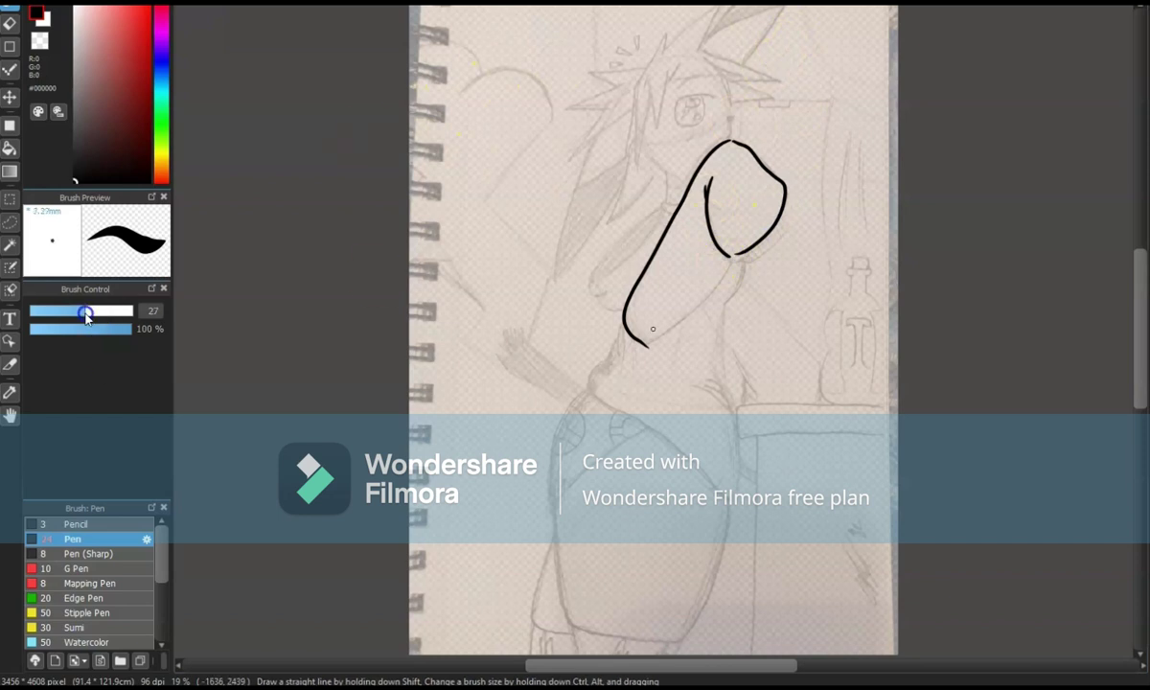
Ink the raised sleeve, torso, hip and thigh outlines over the sketch with the black Pen at size 33.
{"action": "left_click_drag", "start_coordinate": [788, 225], "coordinate": [647, 342]}
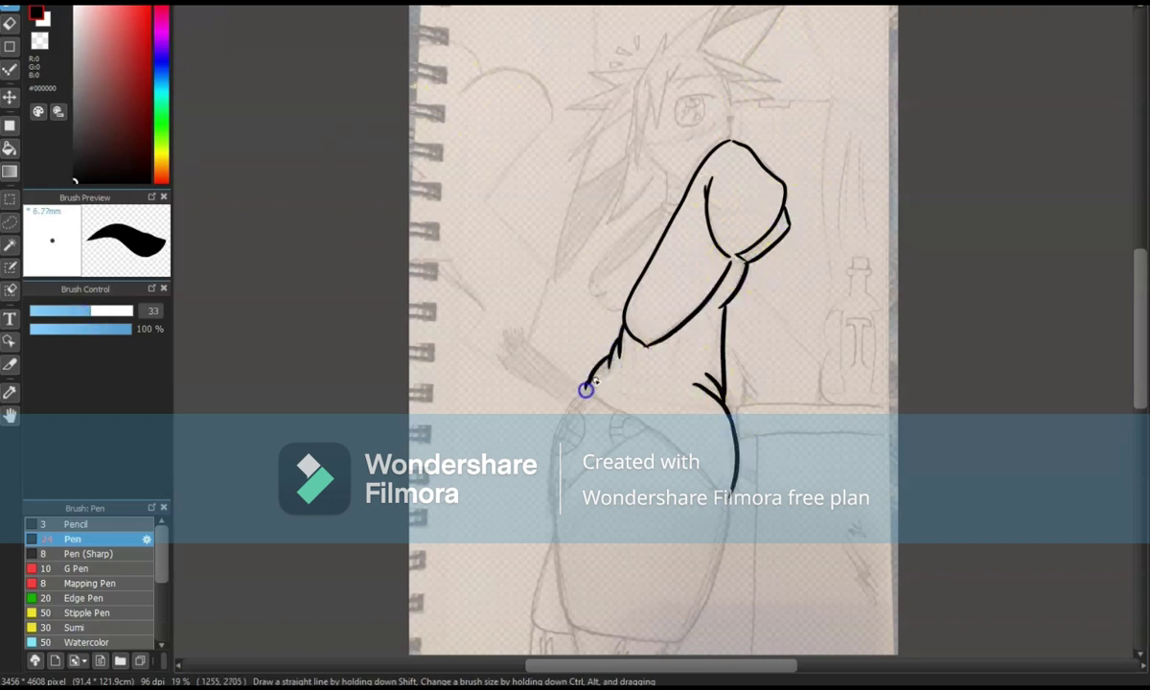
{"action": "left_click_drag", "start_coordinate": [586, 389], "coordinate": [732, 486]}
{"action": "left_click_drag", "start_coordinate": [589, 383], "coordinate": [556, 498]}
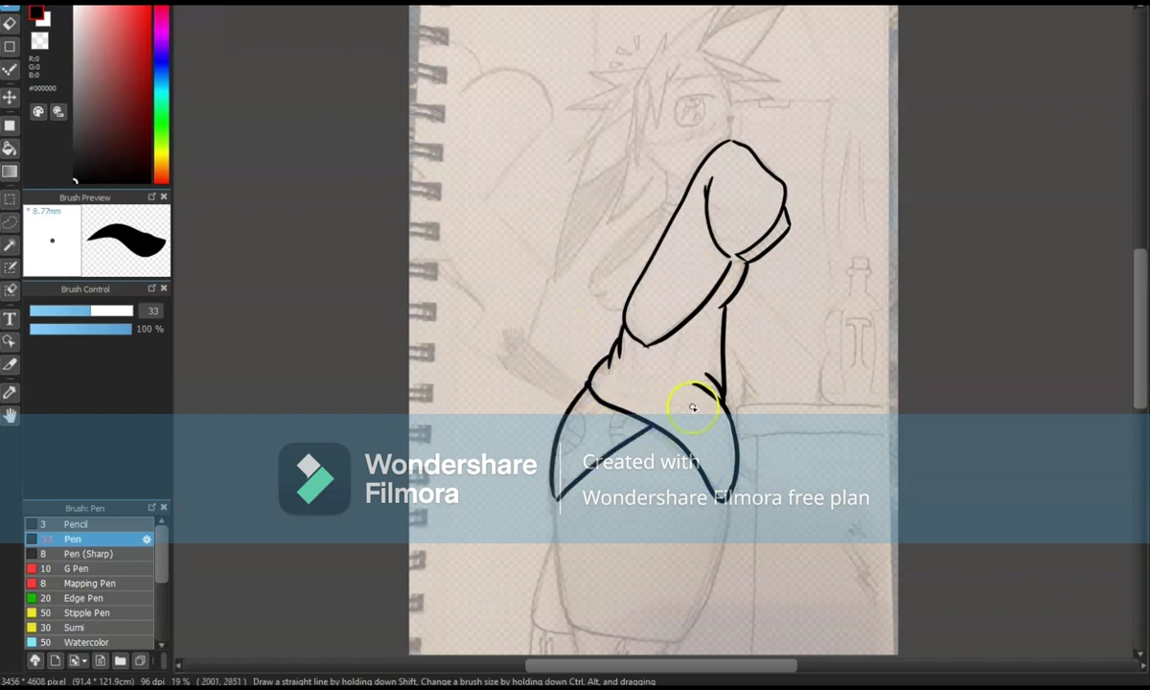
{"action": "mouse_move", "coordinate": [555, 543]}
{"action": "left_mouse_down"}
{"action": "mouse_move", "coordinate": [529, 629]}
{"action": "mouse_move", "coordinate": [565, 632]}
{"action": "left_mouse_up"}
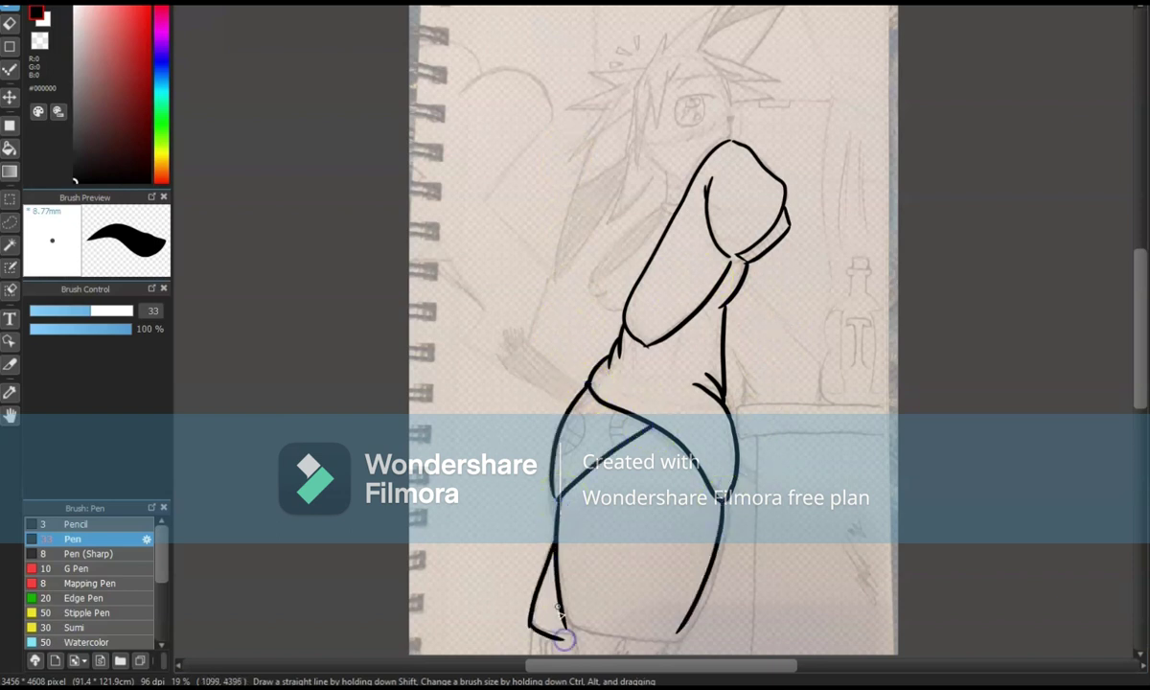
Flip the canvas horizontally and ink the upper line of the arm behind the torso and the fur tuft beside the waist.
{"action": "key", "text": "h"}
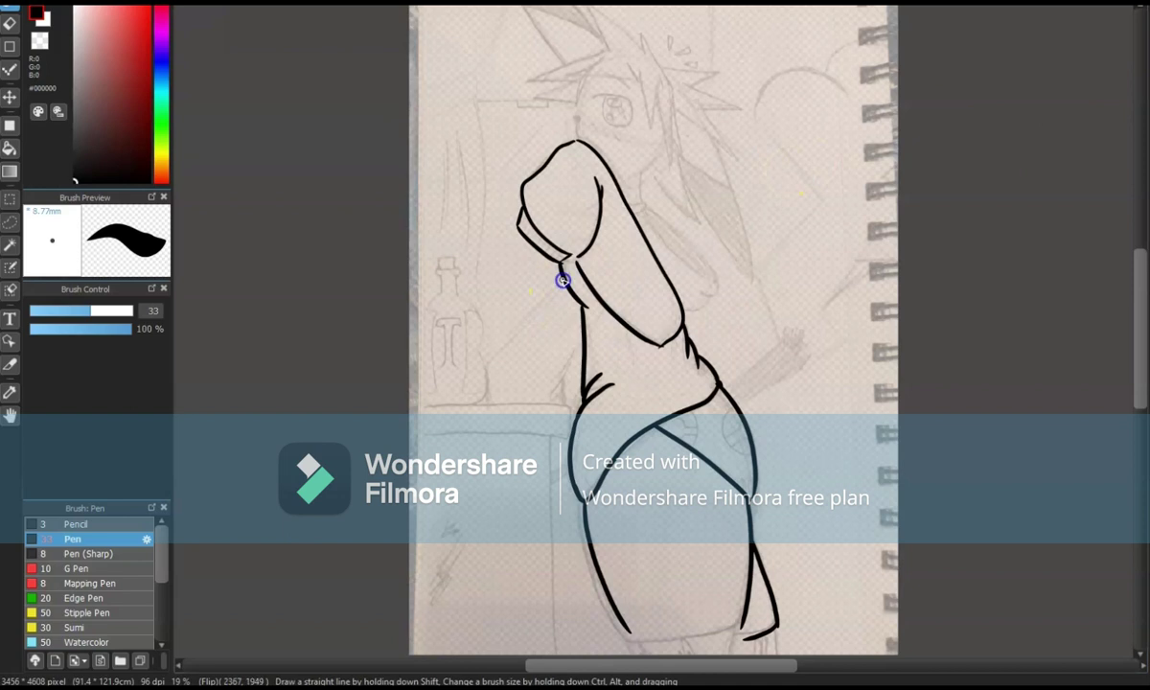
{"action": "left_click_drag", "start_coordinate": [563, 277], "coordinate": [484, 366]}
{"action": "scroll", "coordinate": [843, 128], "scroll_direction": "up", "scroll_amount": 3}
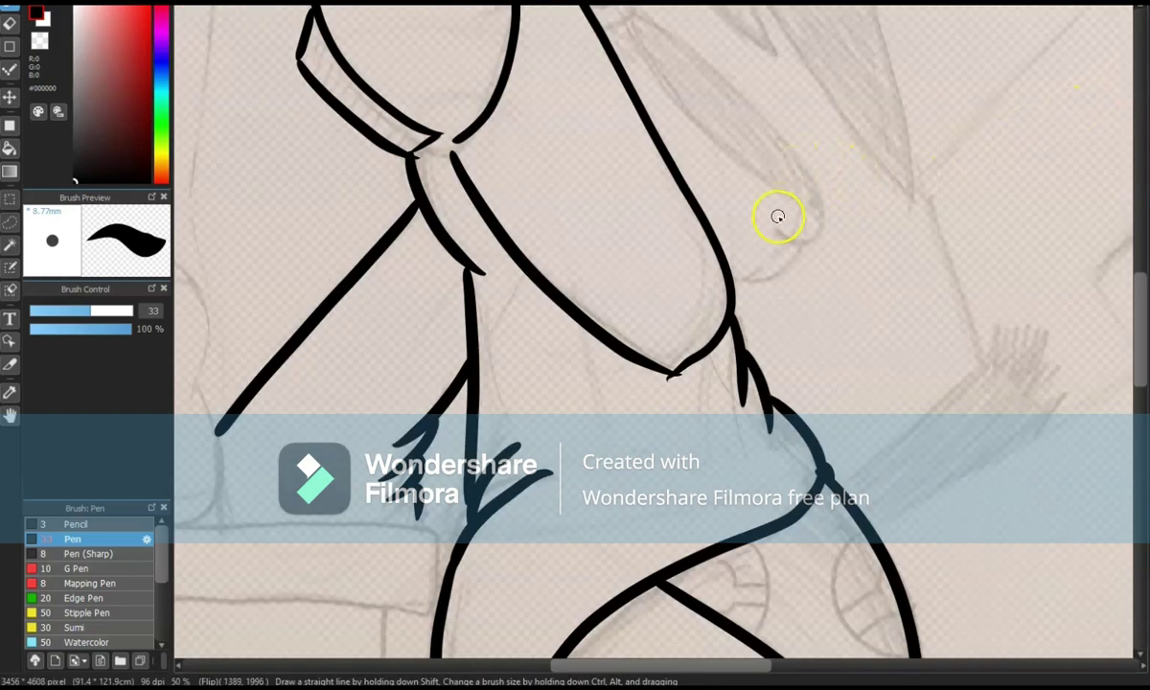
Ink the hanging arm with its cuff and hand using the Pen at size 17, cleaning up the cuff joint with the Eraser.
{"action": "key", "text": "v"}
{"action": "mouse_move", "coordinate": [580, 38]}
{"action": "left_mouse_down"}
{"action": "mouse_move", "coordinate": [623, 235]}
{"action": "mouse_move", "coordinate": [402, 331]}
{"action": "left_mouse_up"}
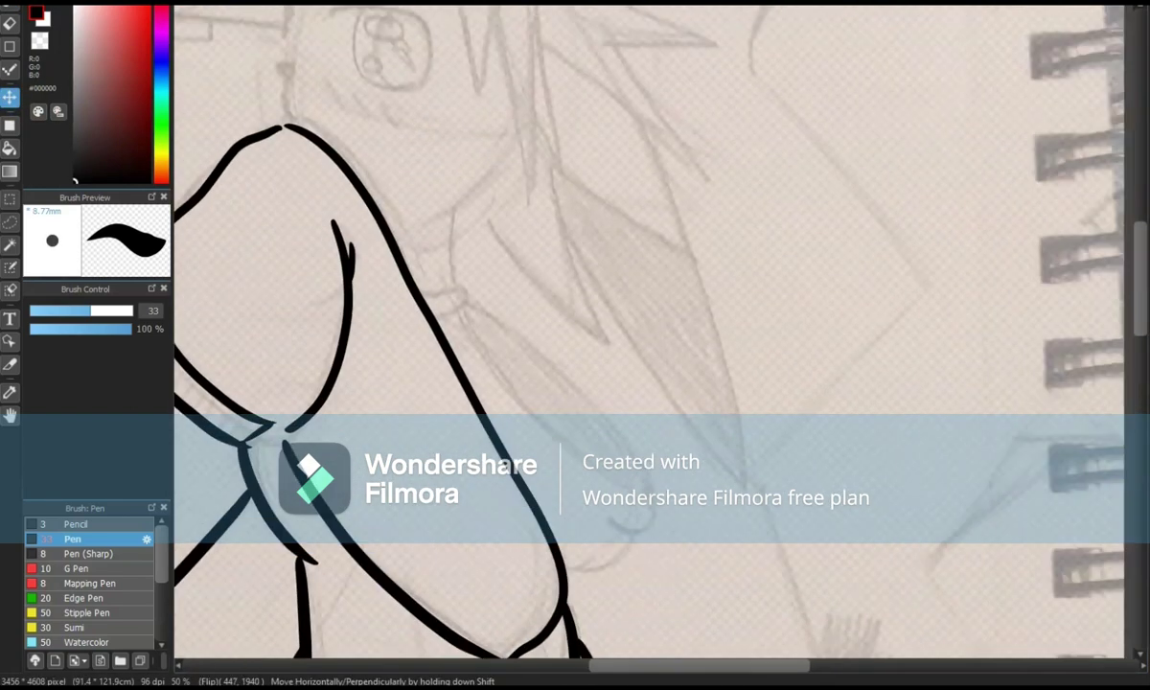
{"action": "key", "text": "b"}
{"action": "mouse_move", "coordinate": [412, 156]}
{"action": "left_mouse_down"}
{"action": "mouse_move", "coordinate": [448, 227]}
{"action": "mouse_move", "coordinate": [410, 153]}
{"action": "left_mouse_up"}
{"action": "mouse_move", "coordinate": [567, 368]}
{"action": "left_mouse_down"}
{"action": "mouse_move", "coordinate": [583, 375]}
{"action": "mouse_move", "coordinate": [551, 418]}
{"action": "mouse_move", "coordinate": [642, 500]}
{"action": "mouse_move", "coordinate": [766, 582]}
{"action": "left_mouse_up"}
{"action": "left_click", "coordinate": [63, 310]}
{"action": "left_click_drag", "start_coordinate": [618, 299], "coordinate": [668, 285]}
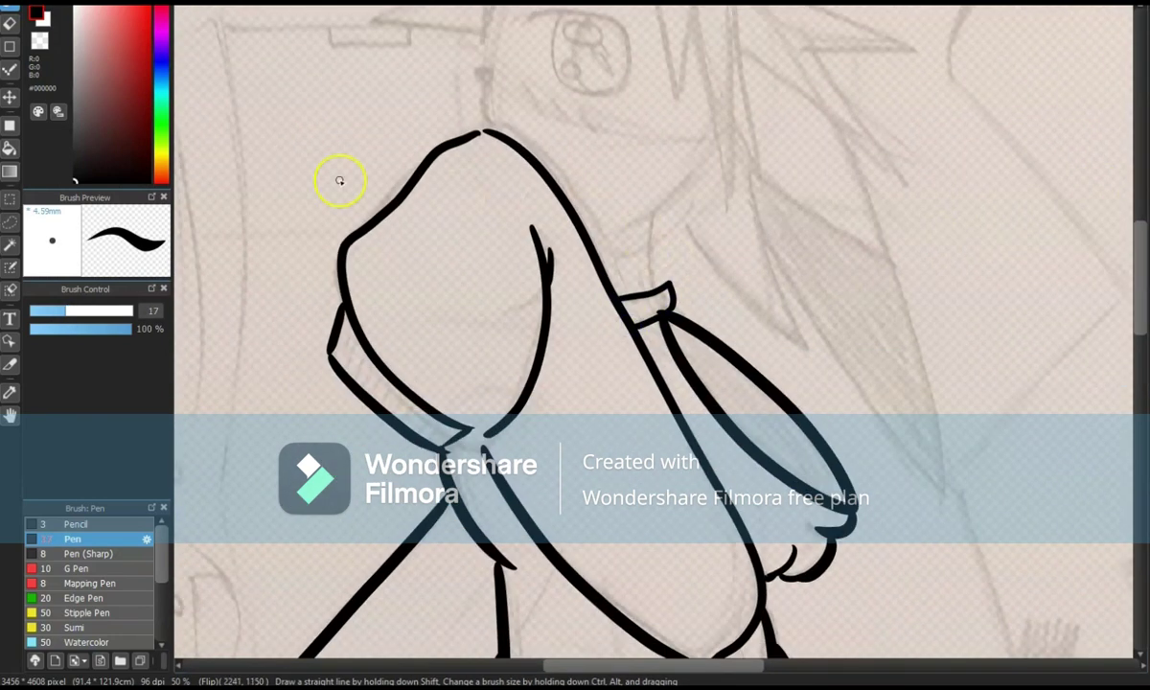
{"action": "key", "text": "e"}
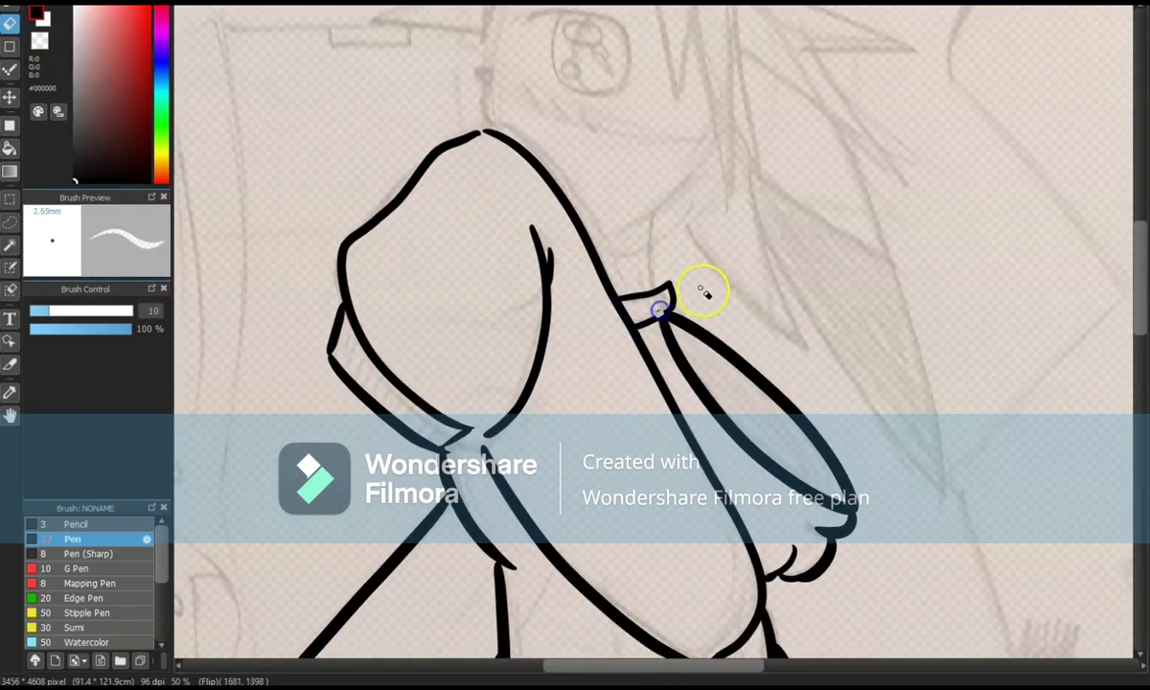
{"action": "left_click", "coordinate": [10, 69]}
Erase the near thigh's front outline, redraw it with the Pen at size 40 and add the curved hem below.
{"action": "scroll", "coordinate": [367, 77], "scroll_direction": "down", "scroll_amount": 2}
{"action": "scroll", "coordinate": [367, 76], "scroll_direction": "down", "scroll_amount": 2}
{"action": "key", "text": "ctrl+plus"}
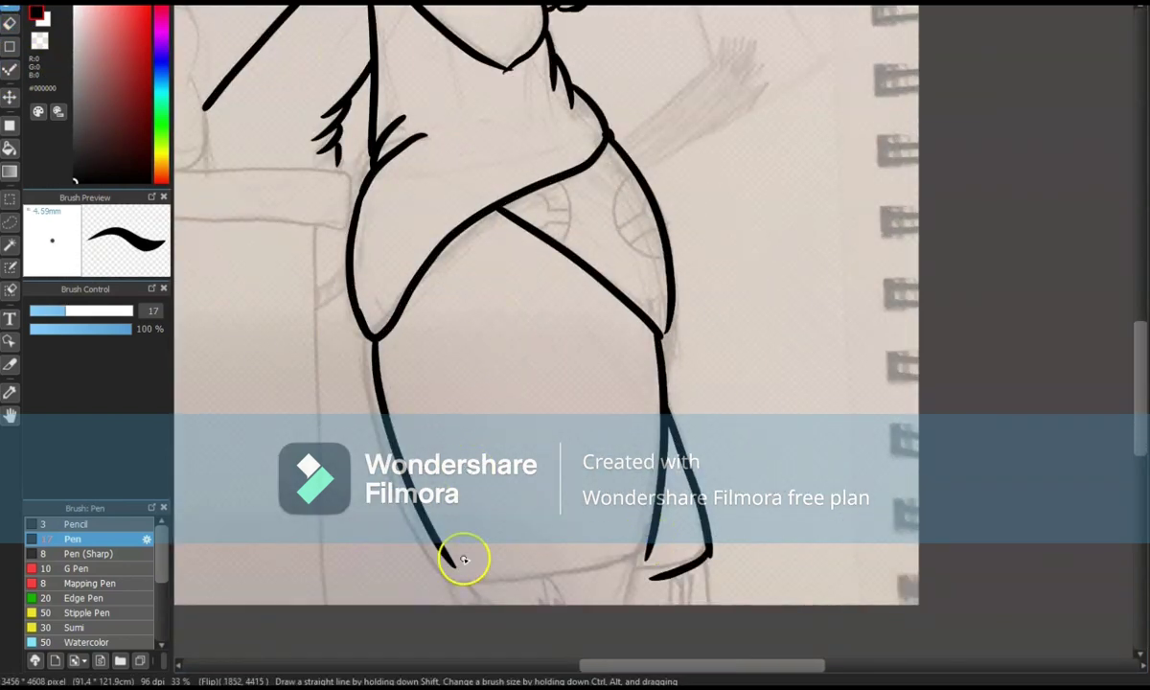
{"action": "key", "text": "e"}
{"action": "mouse_move", "coordinate": [451, 560]}
{"action": "left_mouse_down"}
{"action": "mouse_move", "coordinate": [429, 523]}
{"action": "mouse_move", "coordinate": [391, 342]}
{"action": "left_mouse_up"}
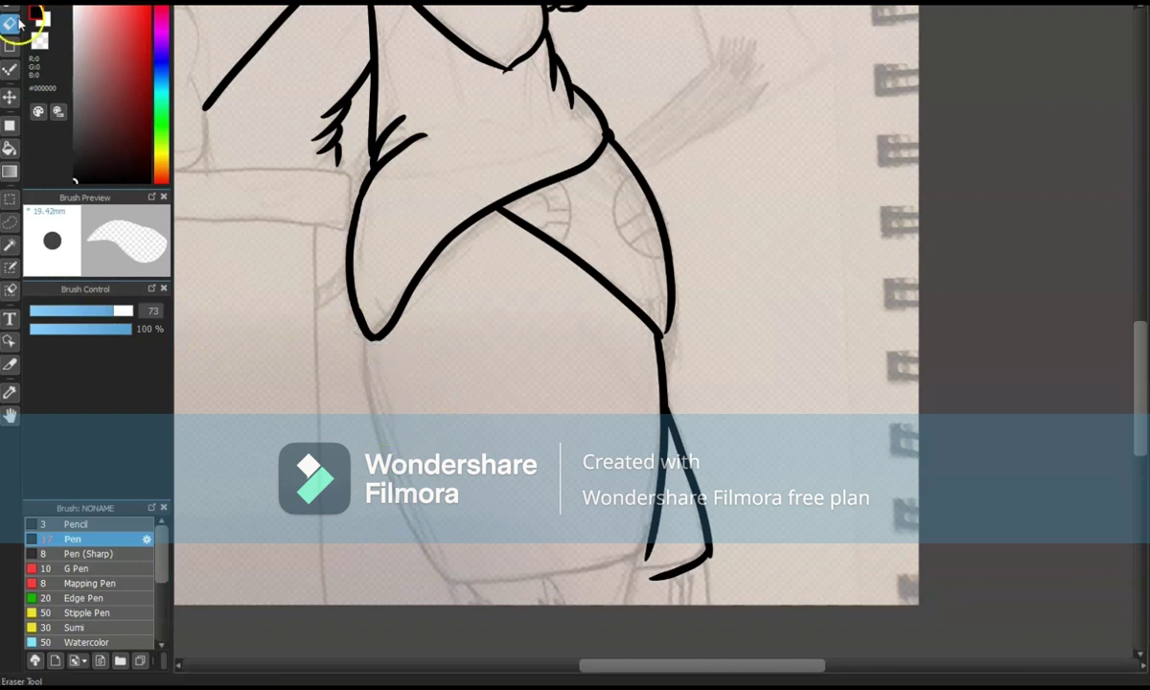
{"action": "key", "text": "p"}
{"action": "left_click_drag", "start_coordinate": [76, 308], "coordinate": [98, 310]}
{"action": "mouse_move", "coordinate": [369, 337]}
{"action": "left_mouse_down"}
{"action": "mouse_move", "coordinate": [400, 521]}
{"action": "mouse_move", "coordinate": [447, 579]}
{"action": "left_mouse_up"}
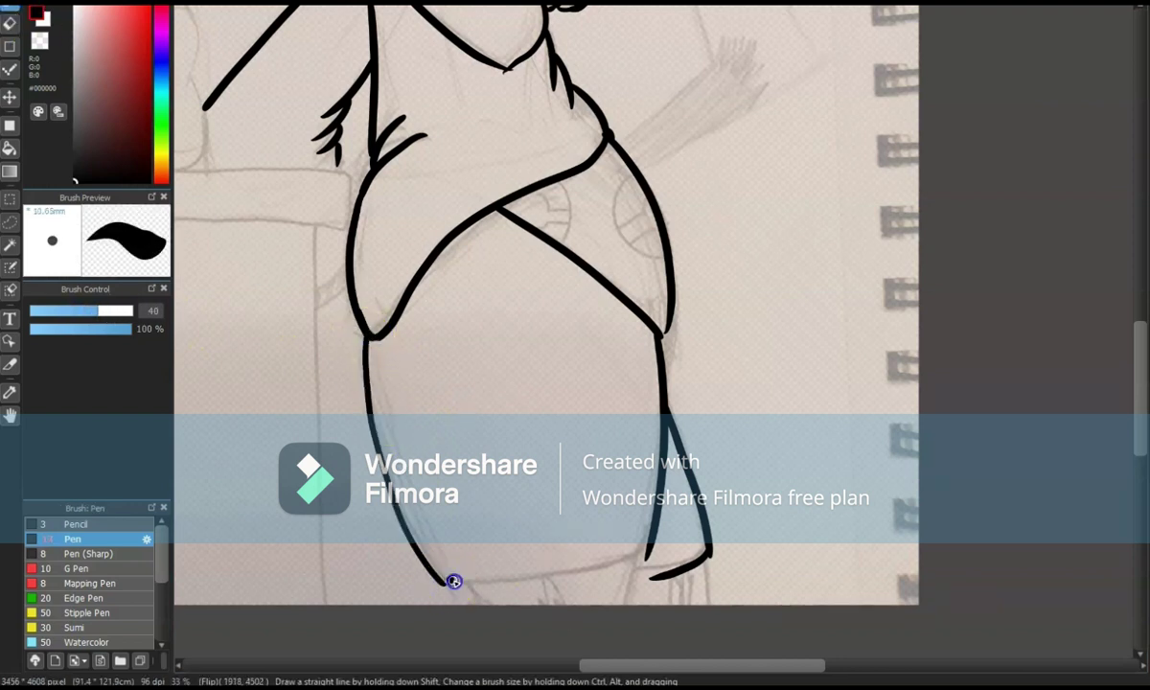
{"action": "left_click_drag", "start_coordinate": [650, 545], "coordinate": [452, 578]}
Tidy the hem's front corner with the Eraser and ink the near leg's two lines below the hem.
{"action": "key", "text": "e"}
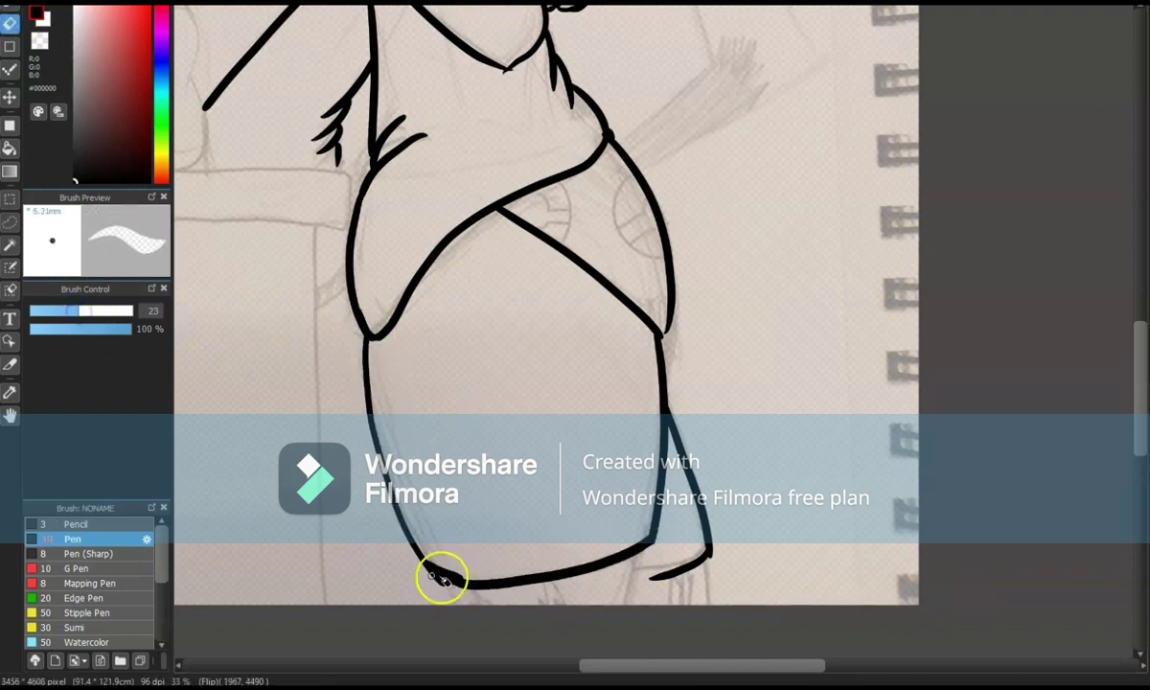
{"action": "key", "text": "p"}
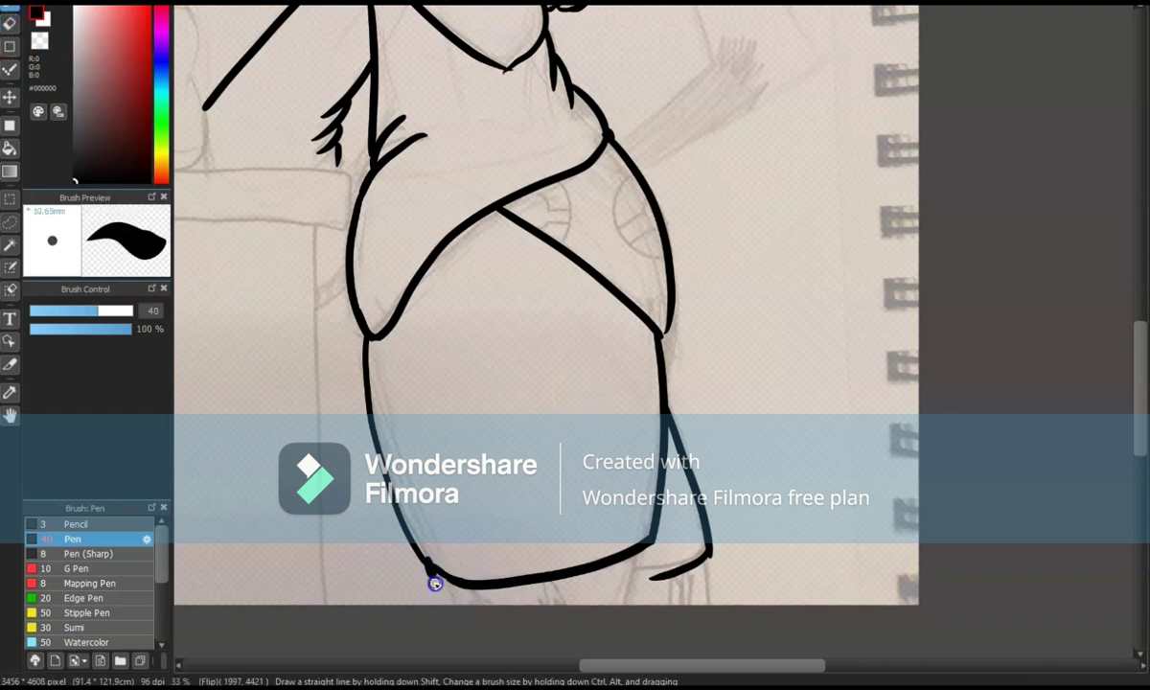
{"action": "left_click", "coordinate": [414, 554]}
{"action": "left_click_drag", "start_coordinate": [422, 564], "coordinate": [635, 508]}
Erase the rear leg's lower edge with the Eraser at size 26 and redraw its hem and lower leg with the Pen at size 40.
{"action": "key", "text": "e"}
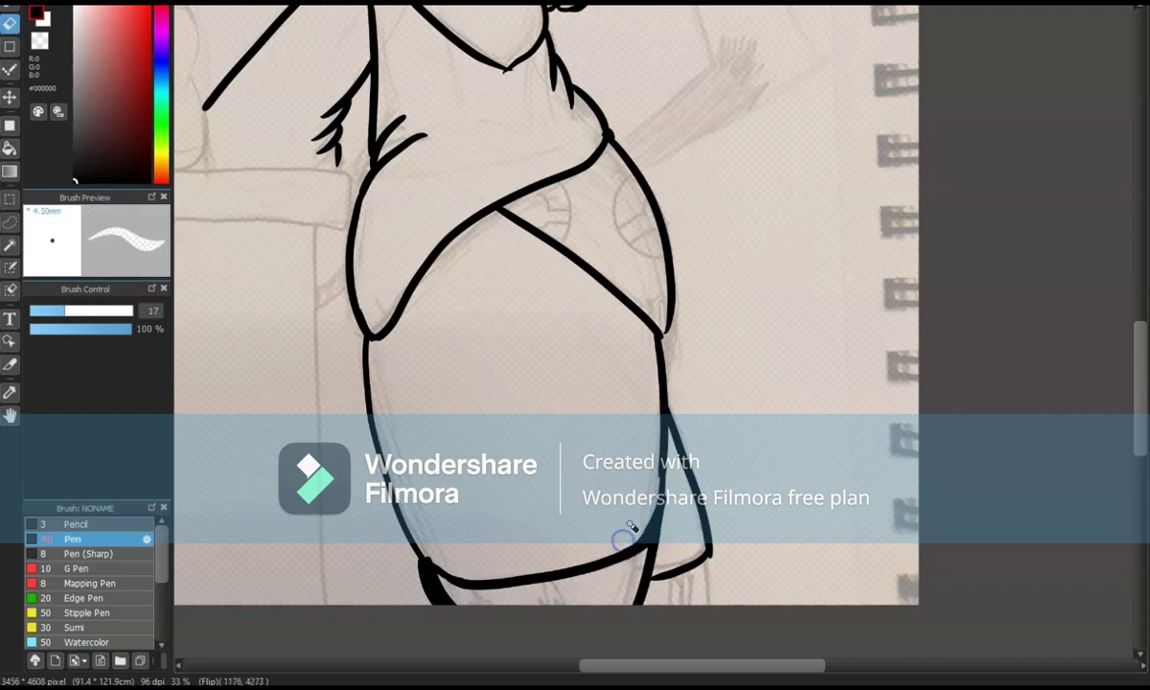
{"action": "key", "text": "bracketright"}
{"action": "key", "text": "bracketright"}
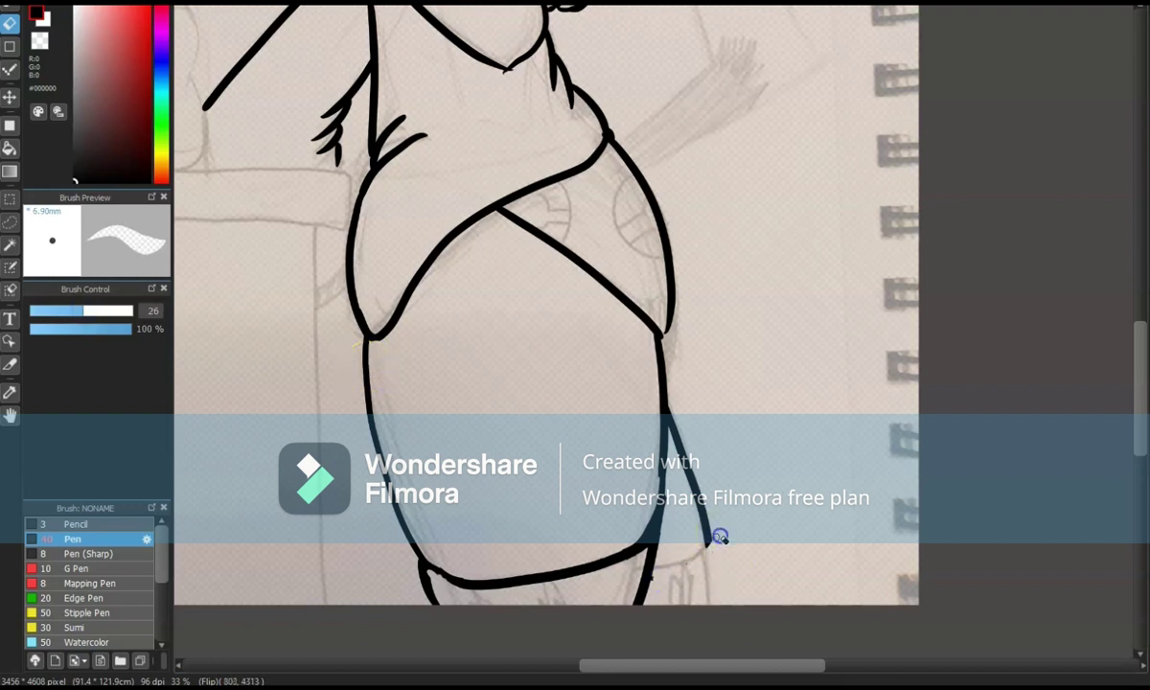
{"action": "key", "text": "b"}
{"action": "left_click_drag", "start_coordinate": [721, 602], "coordinate": [662, 557]}
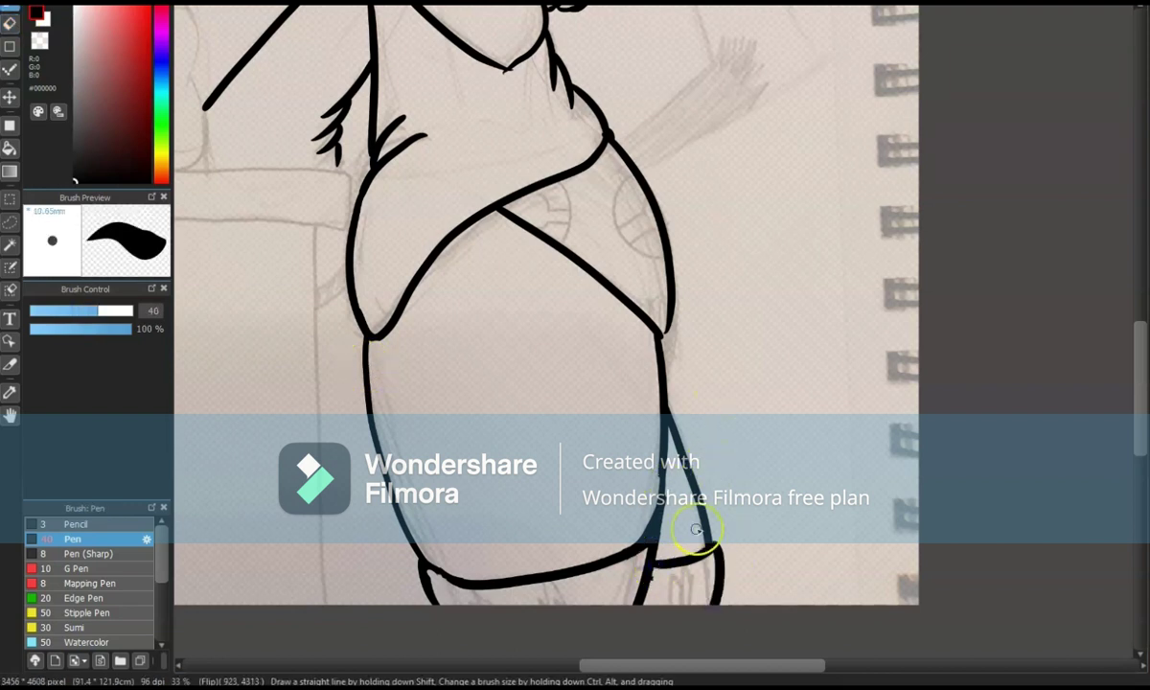
{"action": "key", "text": "e"}
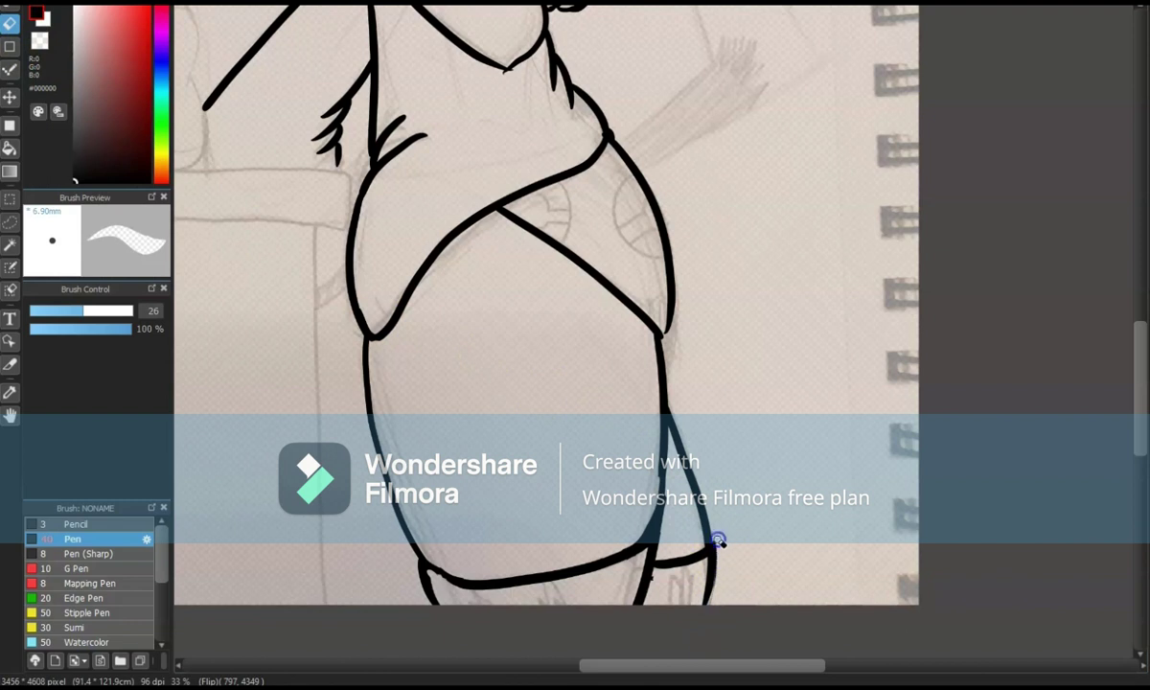
Flip the canvas back and ink two short lines behind the hip and the far arm's lower section with the Pen at size 22.
{"action": "scroll", "coordinate": [774, 321], "scroll_direction": "up", "scroll_amount": 10}
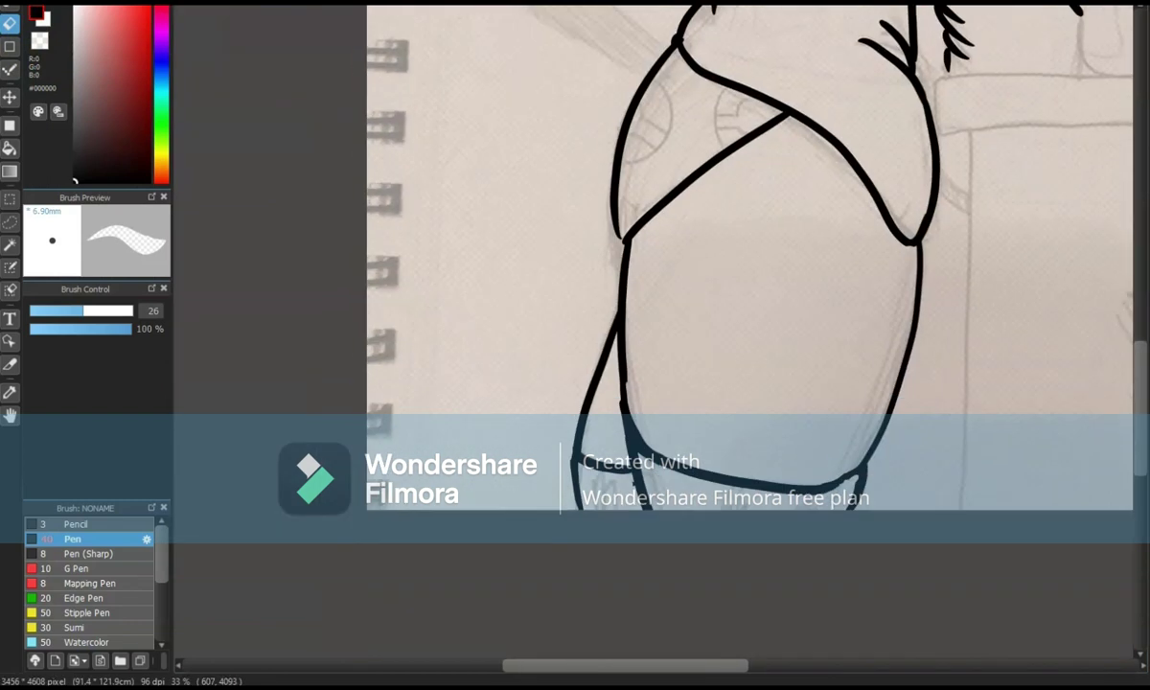
{"action": "key", "text": "b"}
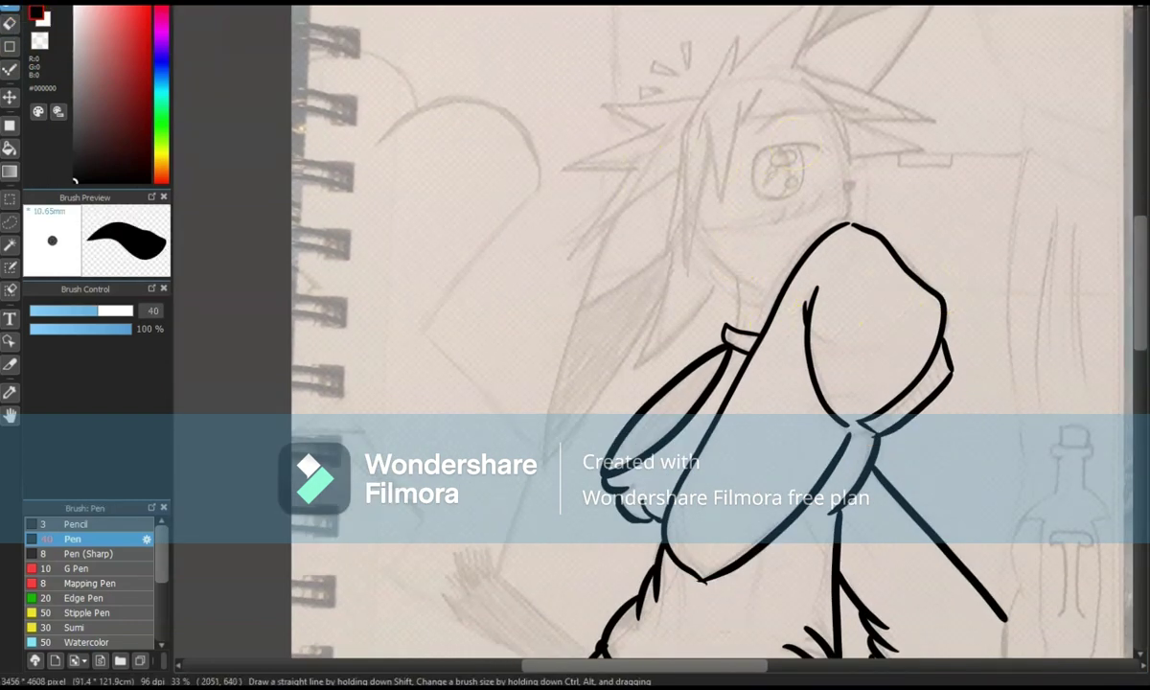
{"action": "scroll", "coordinate": [775, 321], "scroll_direction": "down", "scroll_amount": 8}
{"action": "left_click_drag", "start_coordinate": [805, 374], "coordinate": [788, 375]}
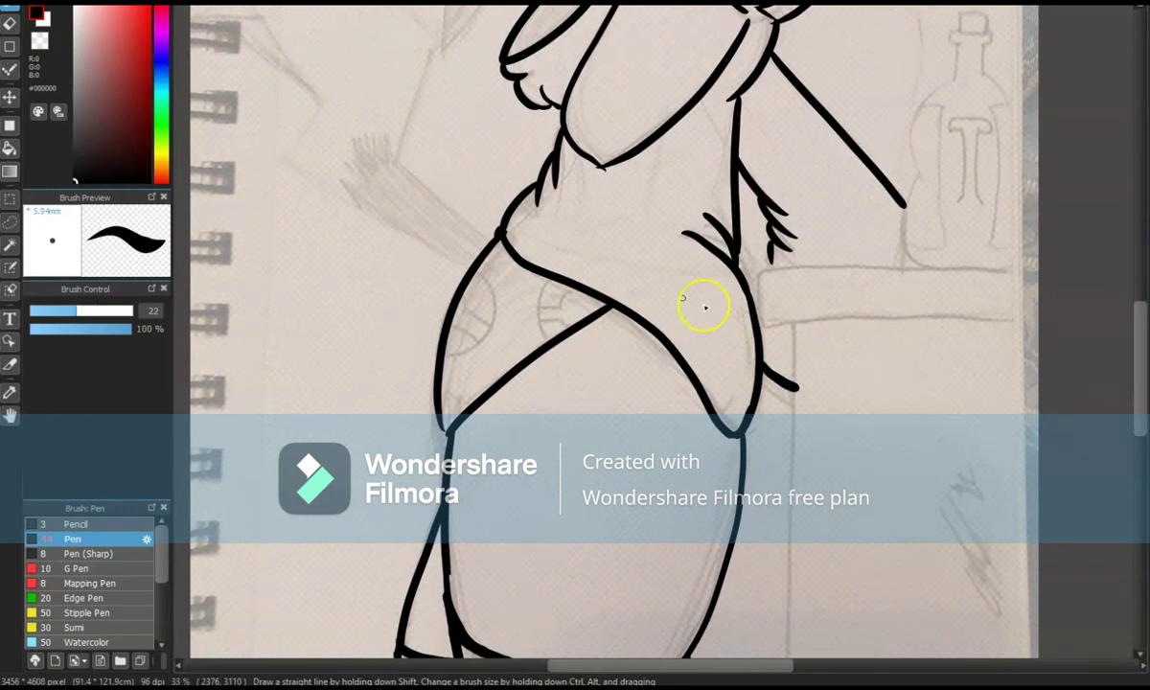
{"action": "scroll", "coordinate": [788, 374], "scroll_direction": "up", "scroll_amount": 1}
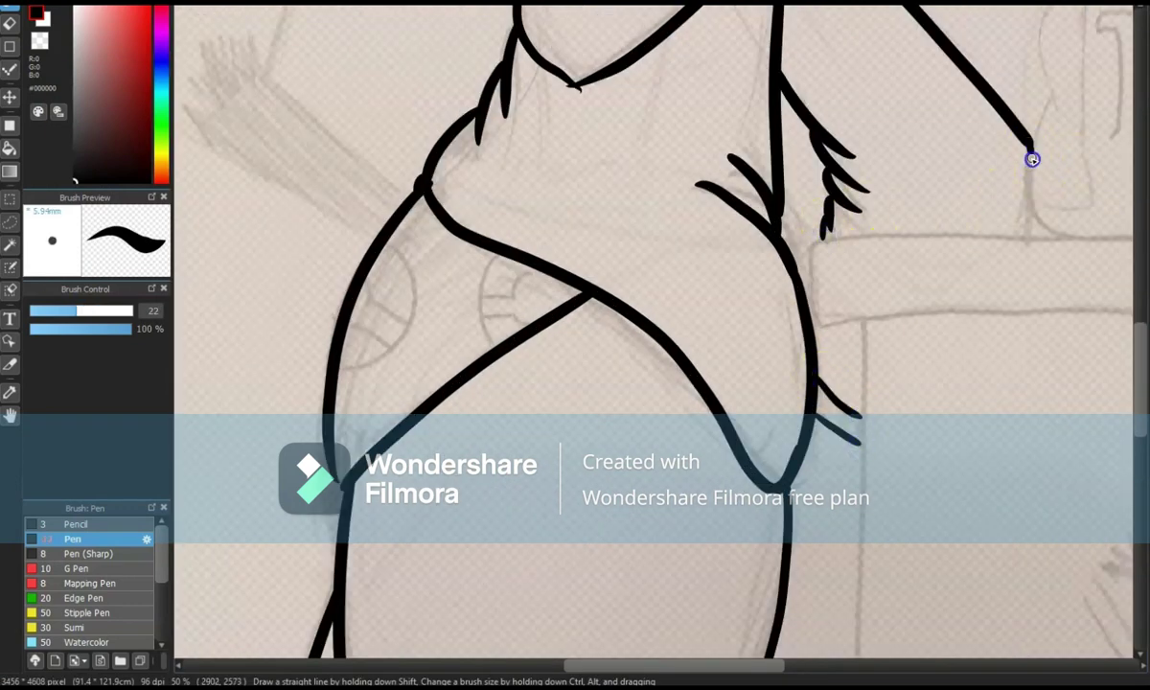
Set the Pen to size 32 and ink the spiky hair along the top and back of the head and beside the face.
{"action": "scroll", "coordinate": [1032, 159], "scroll_direction": "down", "scroll_amount": 3}
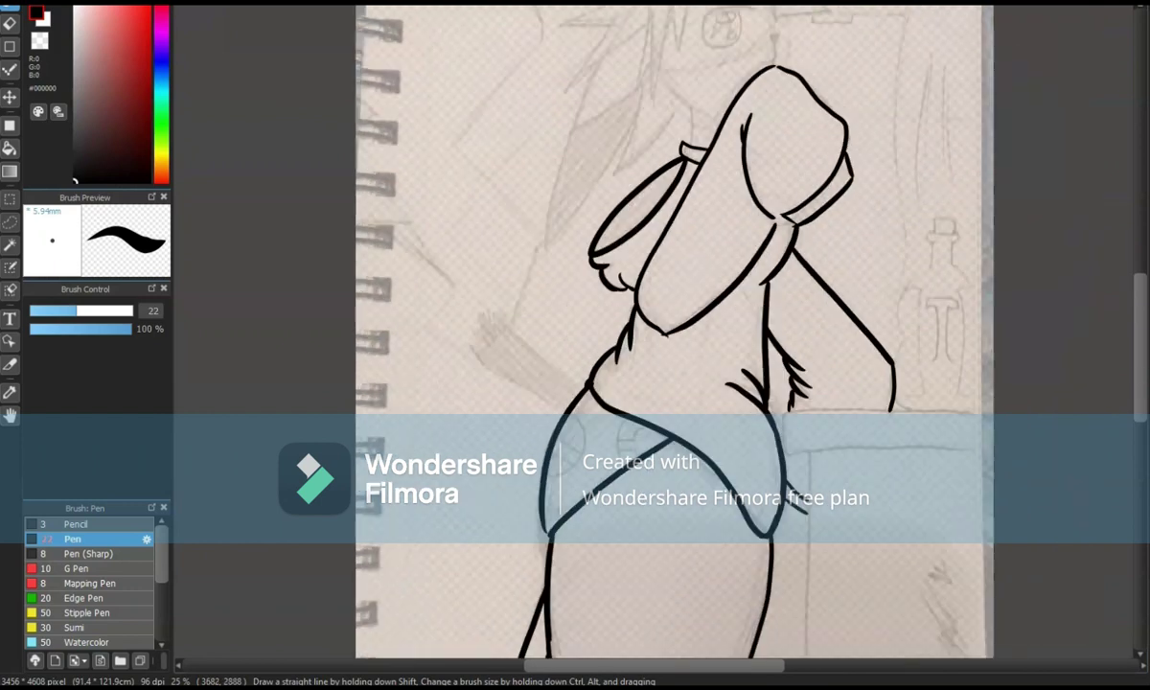
{"action": "scroll", "coordinate": [671, 335], "scroll_direction": "up", "scroll_amount": 4}
{"action": "left_click", "coordinate": [92, 309]}
{"action": "mouse_move", "coordinate": [655, 131]}
{"action": "left_mouse_down"}
{"action": "mouse_move", "coordinate": [762, 37]}
{"action": "mouse_move", "coordinate": [781, 56]}
{"action": "mouse_move", "coordinate": [573, 143]}
{"action": "left_mouse_up"}
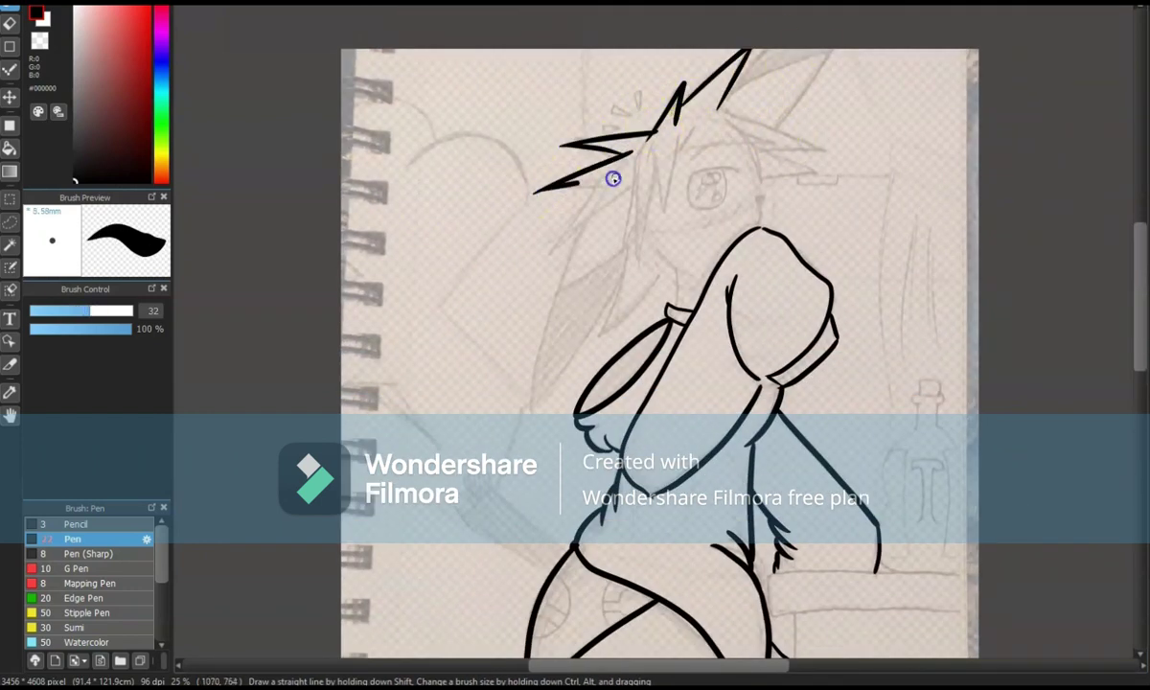
{"action": "left_click_drag", "start_coordinate": [575, 239], "coordinate": [642, 162]}
{"action": "left_click_drag", "start_coordinate": [637, 254], "coordinate": [685, 134]}
{"action": "left_click_drag", "start_coordinate": [644, 216], "coordinate": [675, 117]}
Ink more hair spikes at the head and the outline of the long drooping ear.
{"action": "left_click", "coordinate": [1122, 20]}
{"action": "left_click_drag", "start_coordinate": [599, 110], "coordinate": [484, 149]}
{"action": "left_click_drag", "start_coordinate": [594, 129], "coordinate": [475, 177]}
{"action": "scroll", "coordinate": [671, 335], "scroll_direction": "up", "scroll_amount": 2}
{"action": "left_click", "coordinate": [1122, 20]}
{"action": "left_click_drag", "start_coordinate": [577, 271], "coordinate": [518, 436]}
Flip the canvas horizontally and ink the inner lines of the raised and drooping ears, tidying them with the Eraser.
{"action": "key", "text": "e"}
{"action": "key", "text": "b"}
{"action": "key", "text": "h"}
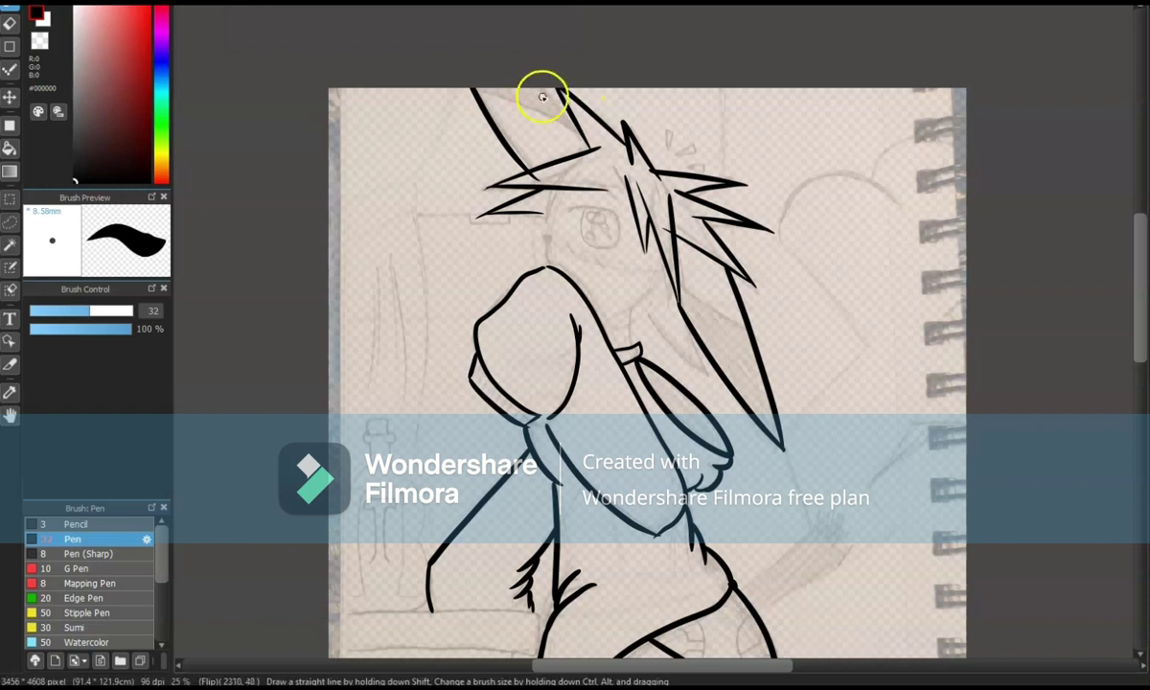
{"action": "key", "text": "e"}
{"action": "key", "text": "b"}
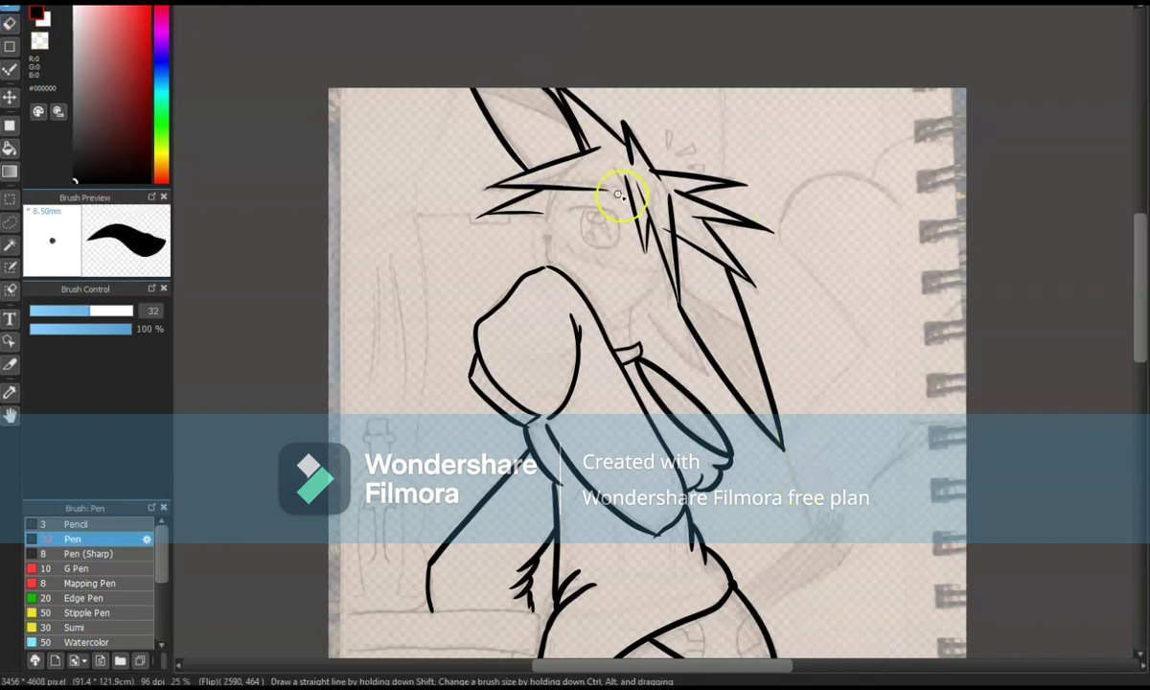
{"action": "left_click", "coordinate": [11, 25]}
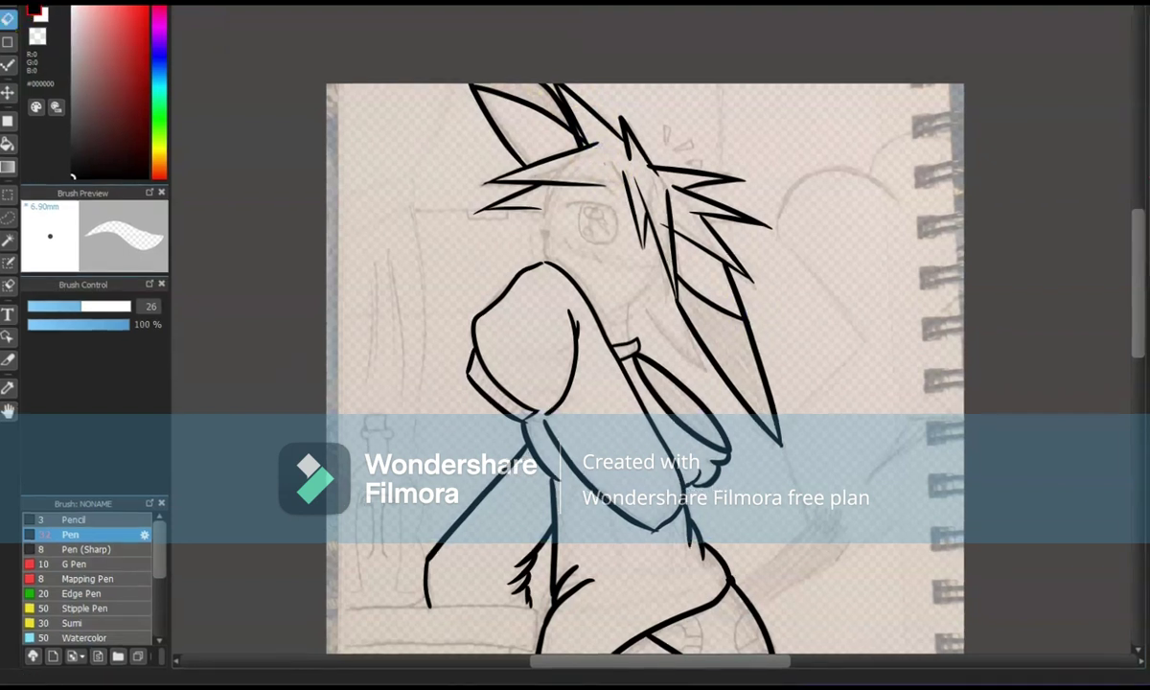
{"action": "key", "text": "b"}
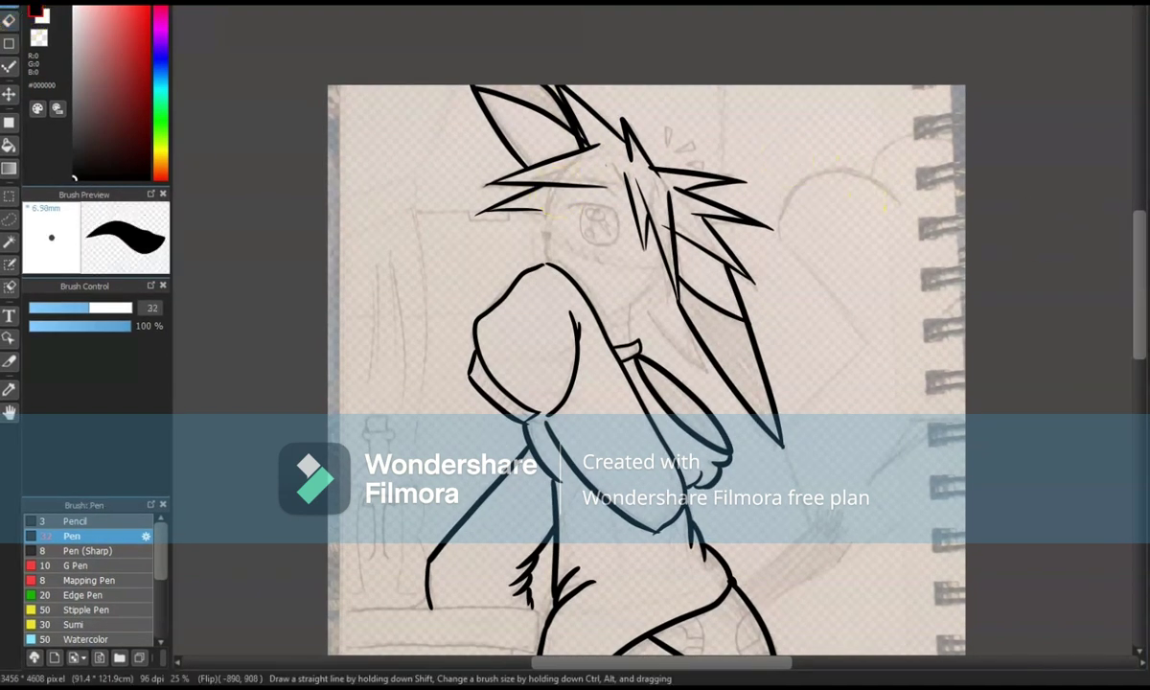
Set the Pen to size 15 and ink the face profile with the nose, the jaw and the neck line.
{"action": "key", "text": "ctrl+plus"}
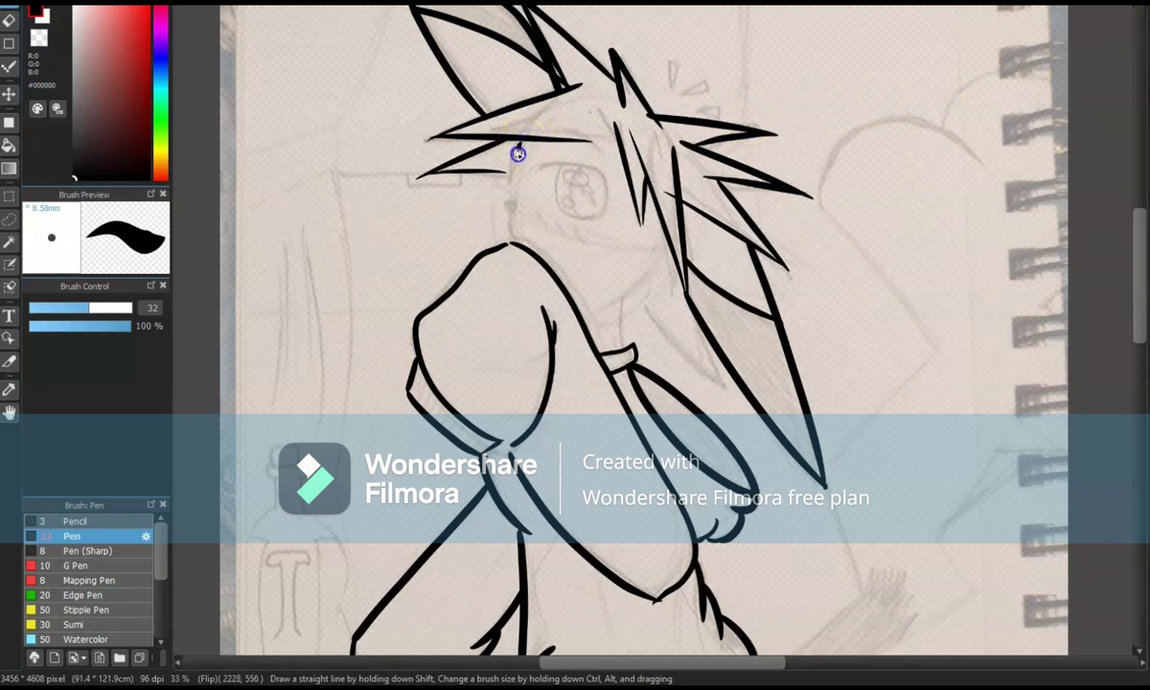
{"action": "left_click_drag", "start_coordinate": [89, 307], "coordinate": [60, 308]}
{"action": "left_click_drag", "start_coordinate": [518, 142], "coordinate": [511, 200]}
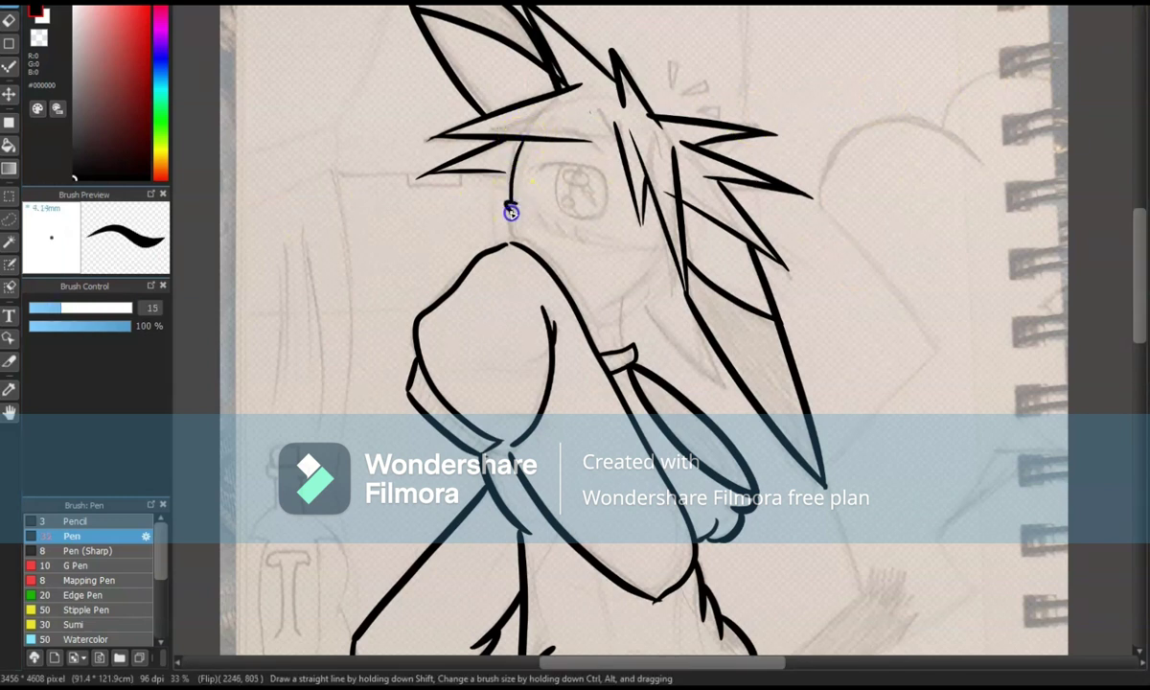
{"action": "left_click_drag", "start_coordinate": [661, 251], "coordinate": [586, 316]}
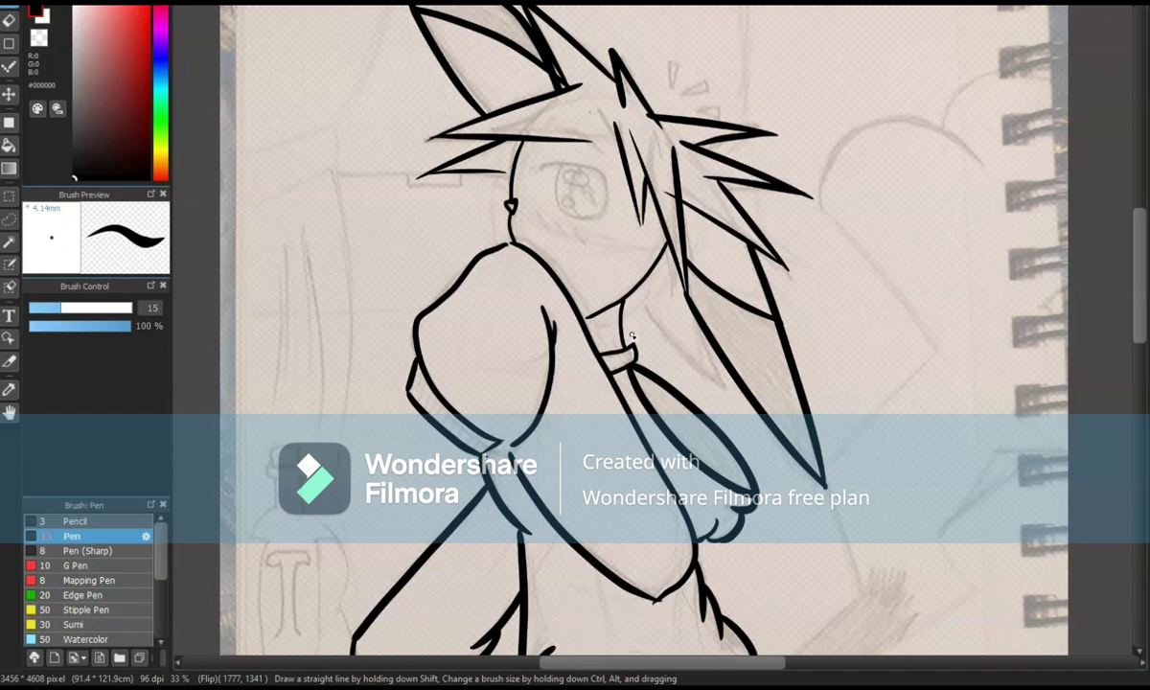
Ink the cheek fur and the hair strand falling over the forehead, touching them up with the Eraser.
{"action": "left_click_drag", "start_coordinate": [668, 245], "coordinate": [672, 299]}
{"action": "left_click_drag", "start_coordinate": [582, 87], "coordinate": [627, 191]}
{"action": "key", "text": "e"}
{"action": "key", "text": "b"}
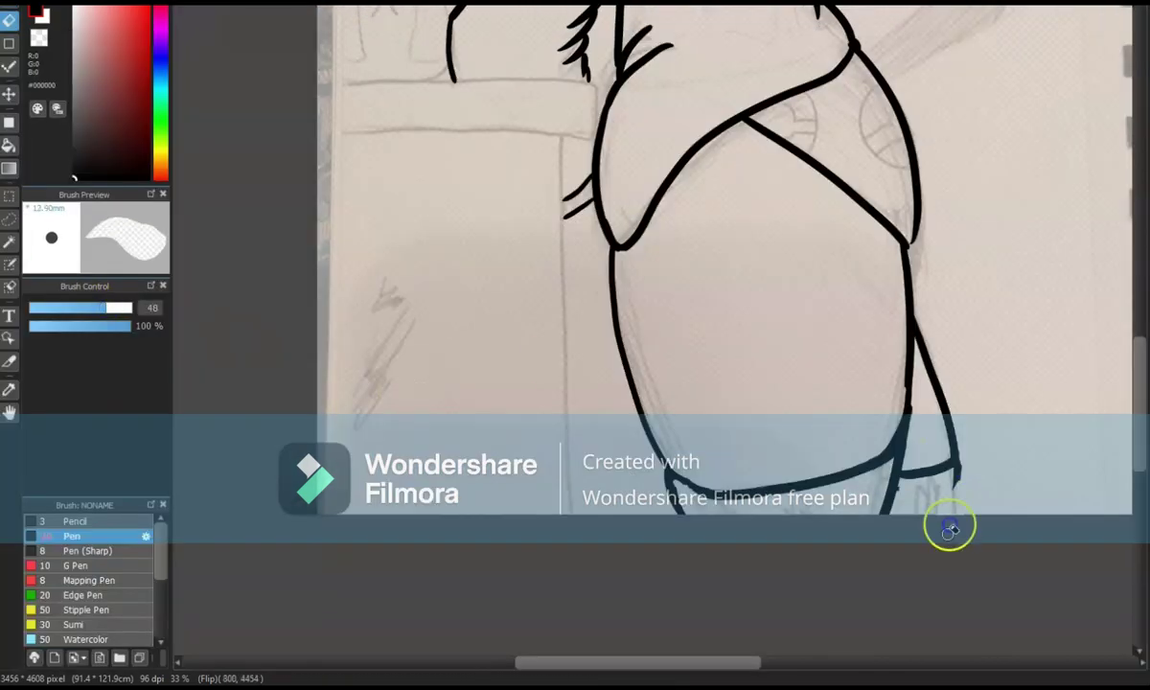
Erase the lower part of the rear leg with the Eraser at size 48 and redraw it with the Pen at size 20.
{"action": "mouse_move", "coordinate": [949, 529]}
{"action": "left_mouse_down"}
{"action": "mouse_move", "coordinate": [954, 463]}
{"action": "mouse_move", "coordinate": [921, 514]}
{"action": "left_mouse_up"}
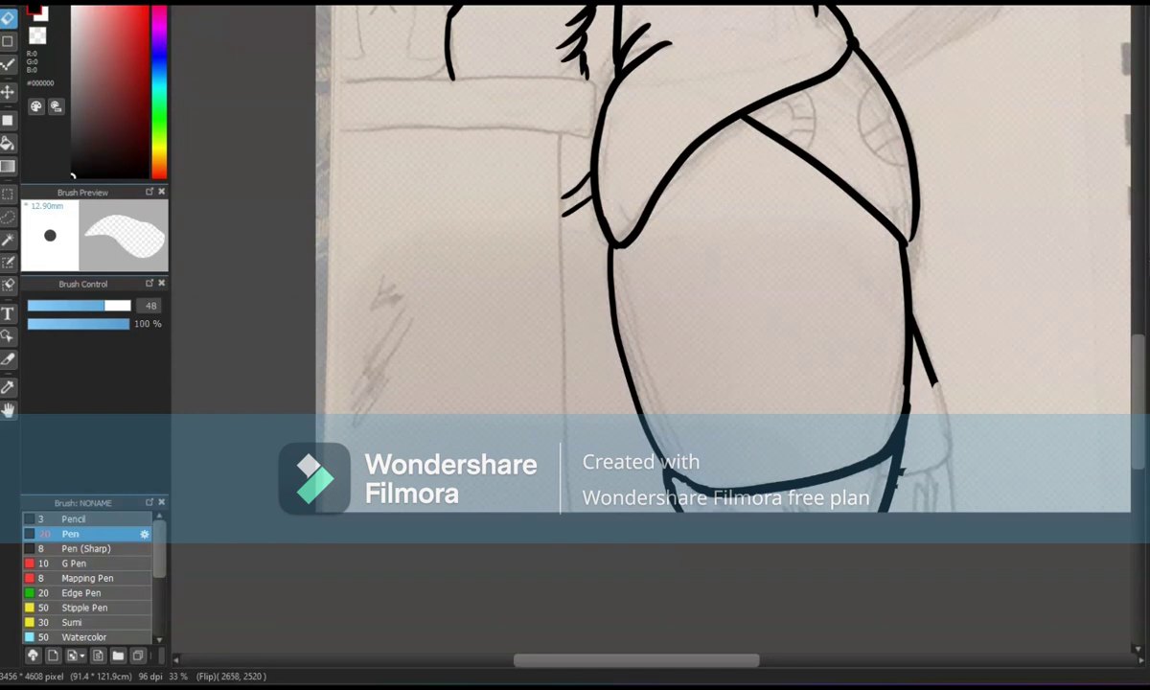
{"action": "key", "text": "b"}
{"action": "mouse_move", "coordinate": [933, 385]}
{"action": "left_mouse_down"}
{"action": "mouse_move", "coordinate": [940, 399]}
{"action": "mouse_move", "coordinate": [902, 477]}
{"action": "left_mouse_up"}
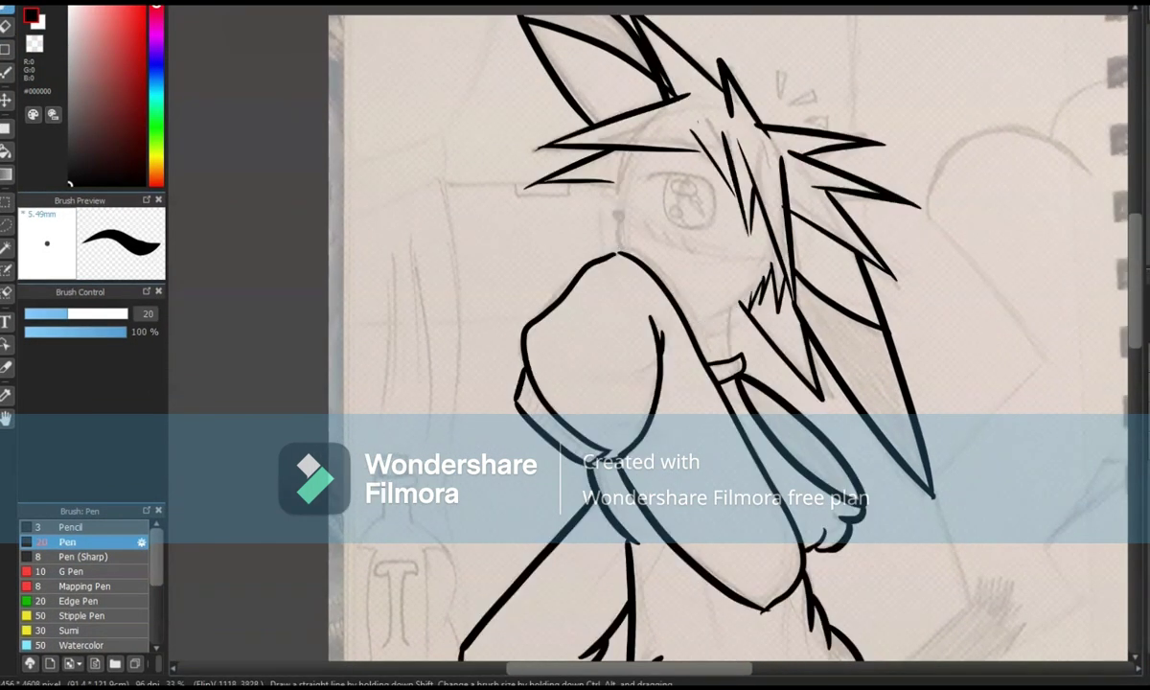
Ink the eye with its upper lid, round outline and inner iris curve, mirroring the canvas to check the face.
{"action": "key", "text": "h"}
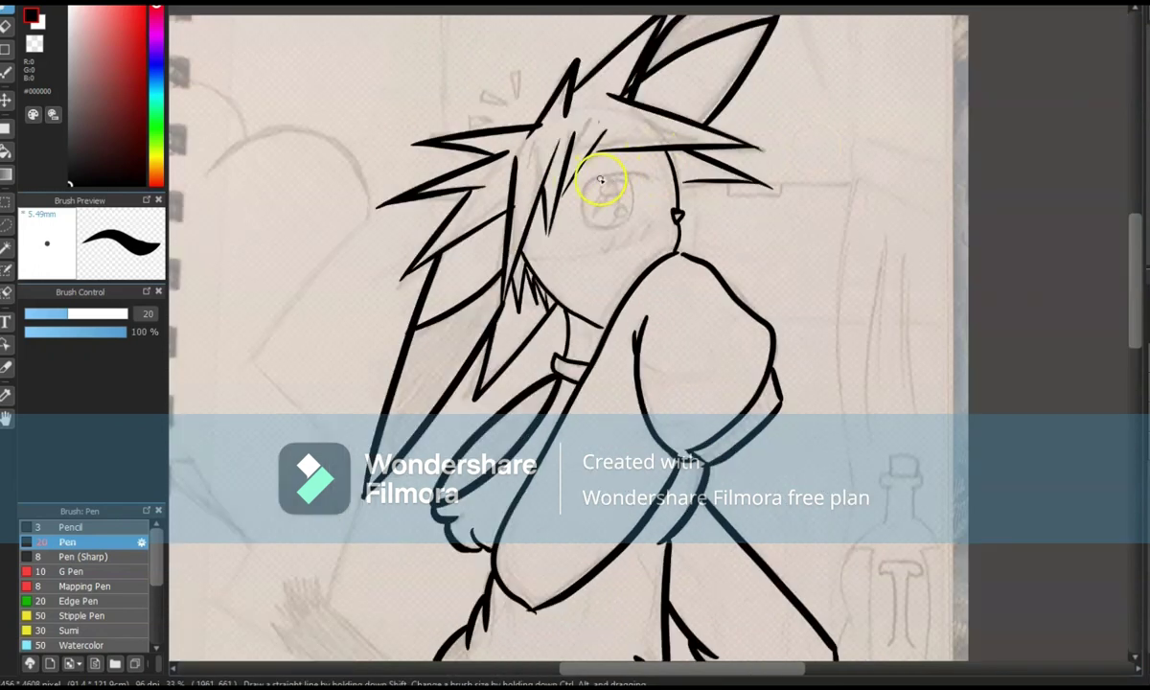
{"action": "left_click_drag", "start_coordinate": [624, 149], "coordinate": [541, 159]}
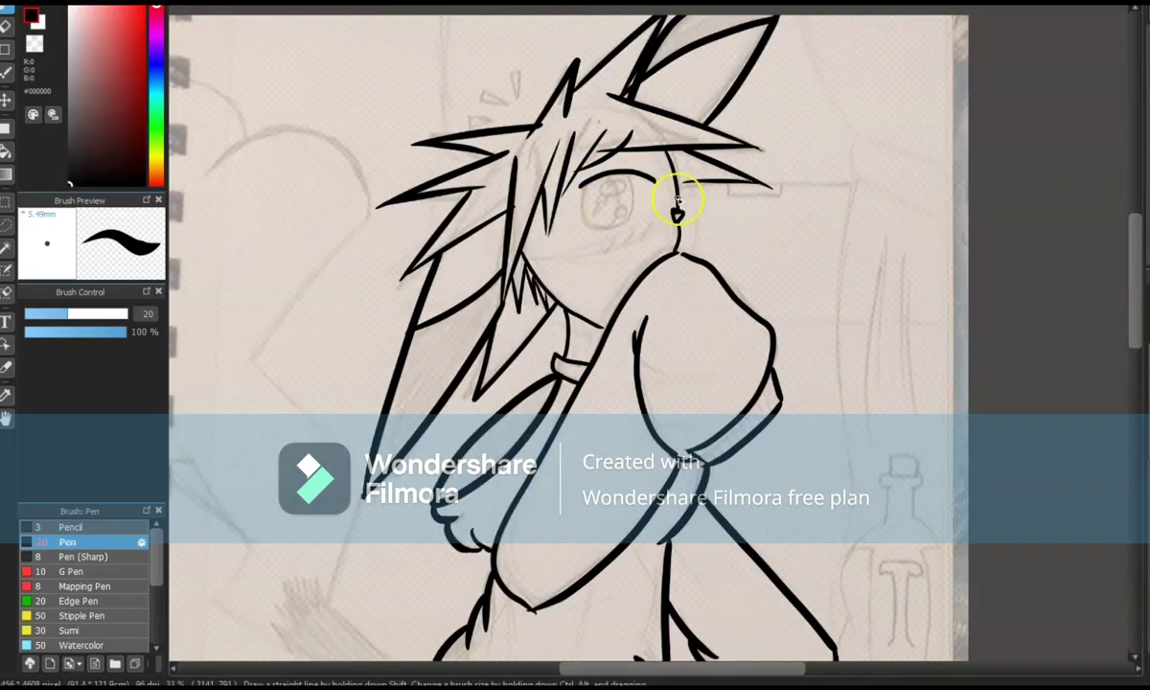
{"action": "key", "text": "h"}
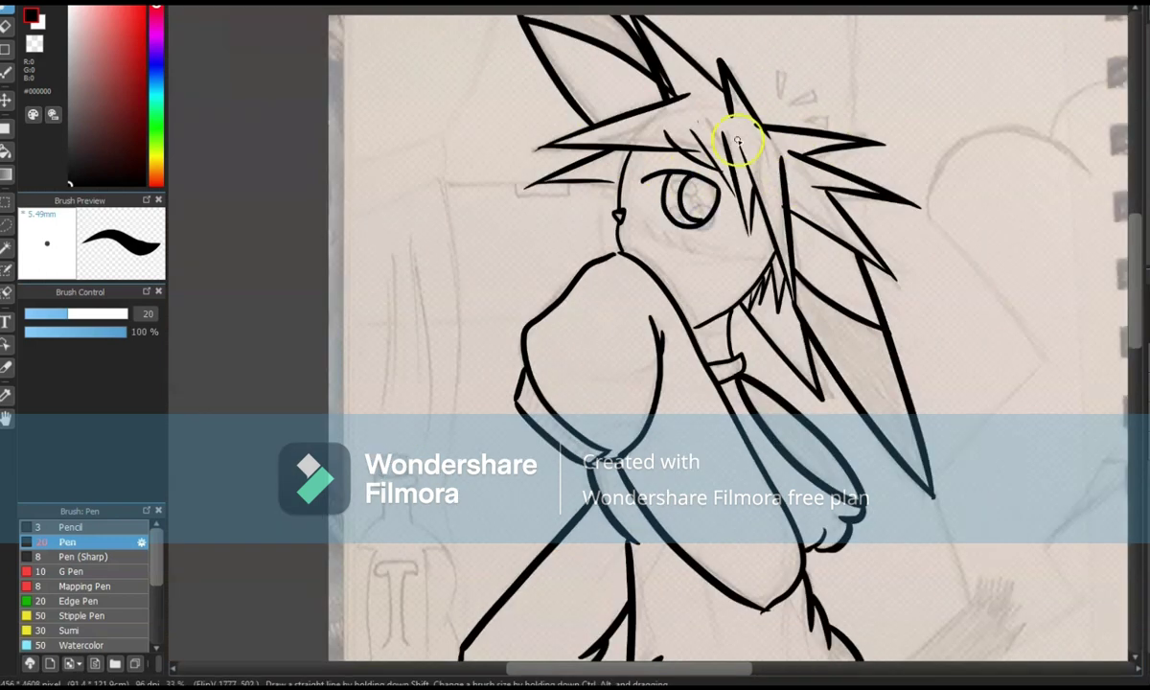
{"action": "key", "text": "h"}
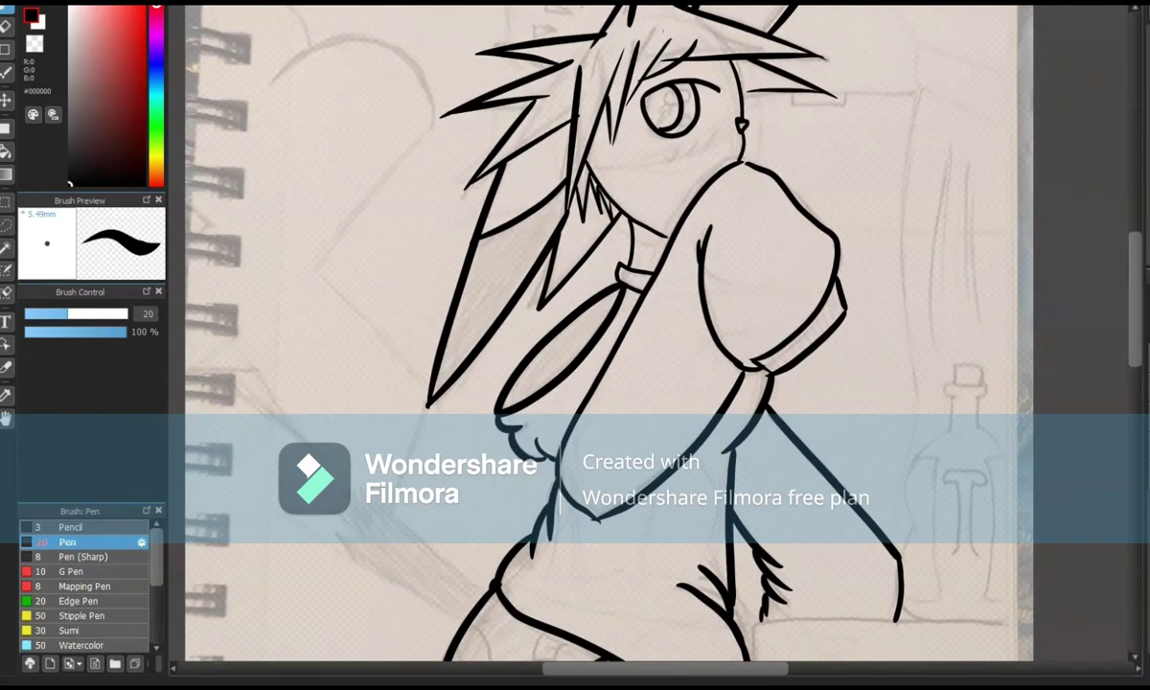
Flip the canvas and ink the straight zigzag edges of the tail with the Pen at size 20, redoing one misplaced edge.
{"action": "key", "text": "h"}
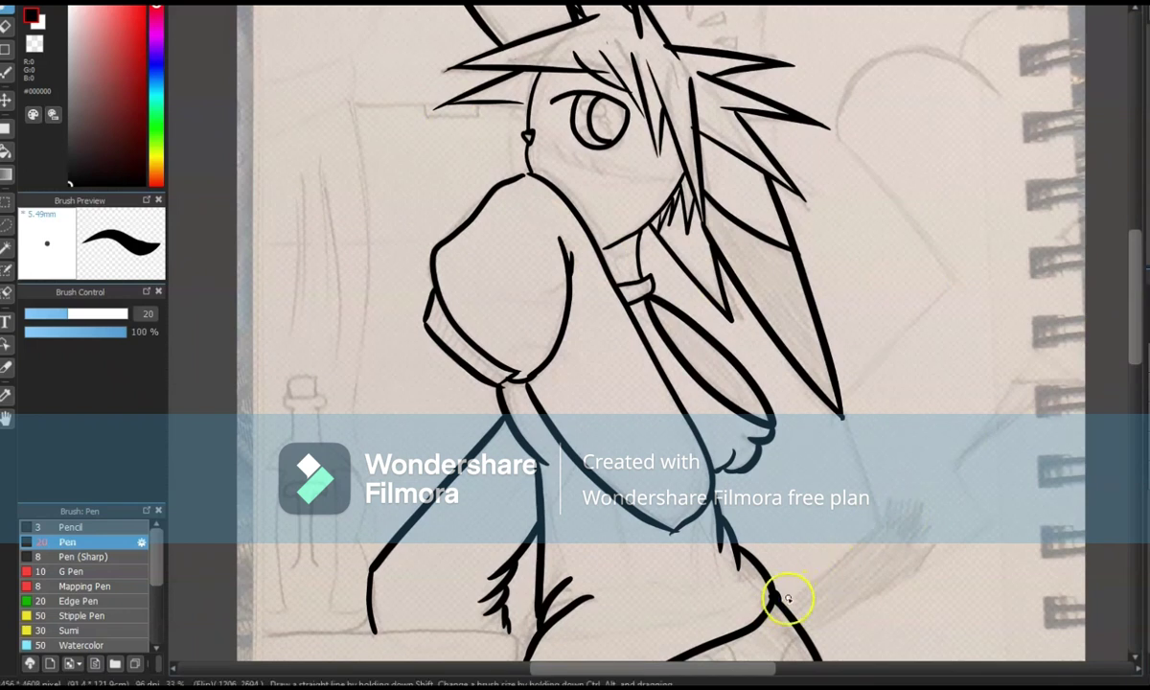
{"action": "left_click_drag", "start_coordinate": [781, 594], "coordinate": [912, 495]}
{"action": "mouse_move", "coordinate": [999, 527]}
{"action": "left_mouse_down"}
{"action": "mouse_move", "coordinate": [796, 621]}
{"action": "mouse_move", "coordinate": [949, 458]}
{"action": "left_mouse_up"}
{"action": "left_click_drag", "start_coordinate": [844, 412], "coordinate": [873, 526]}
{"action": "left_click_drag", "start_coordinate": [949, 458], "coordinate": [1116, 333]}
{"action": "left_click_drag", "start_coordinate": [987, 249], "coordinate": [843, 378]}
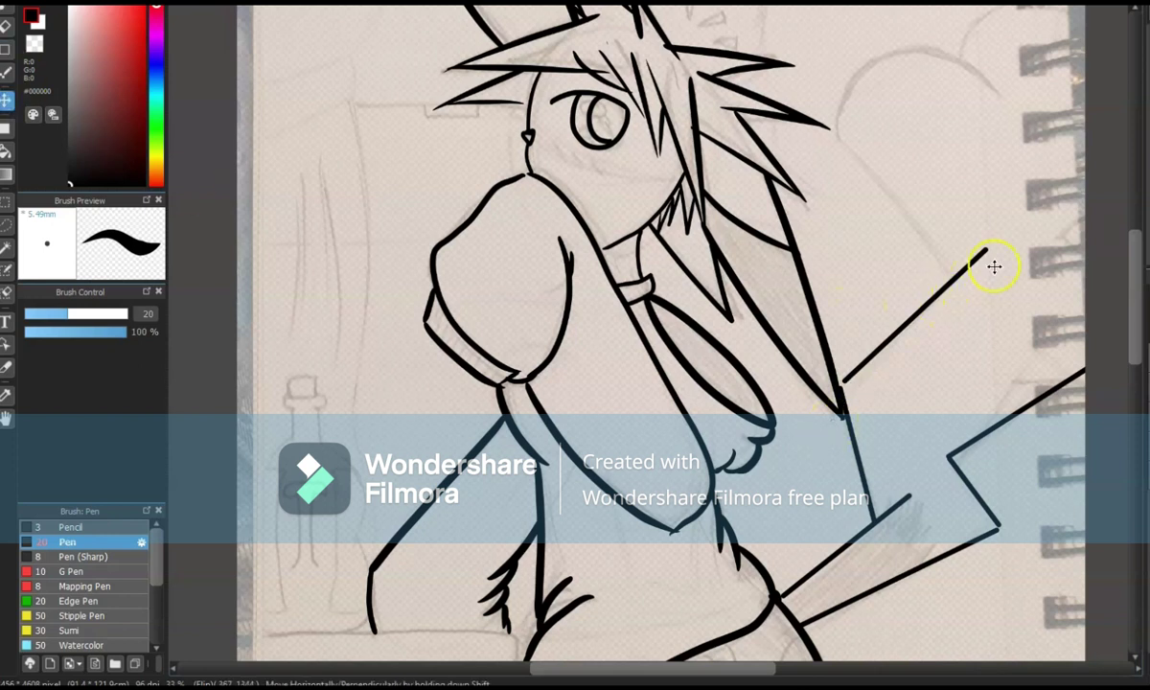
{"action": "key", "text": "ctrl+z"}
{"action": "left_click_drag", "start_coordinate": [976, 269], "coordinate": [840, 383]}
{"action": "left_click_drag", "start_coordinate": [838, 144], "coordinate": [977, 271]}
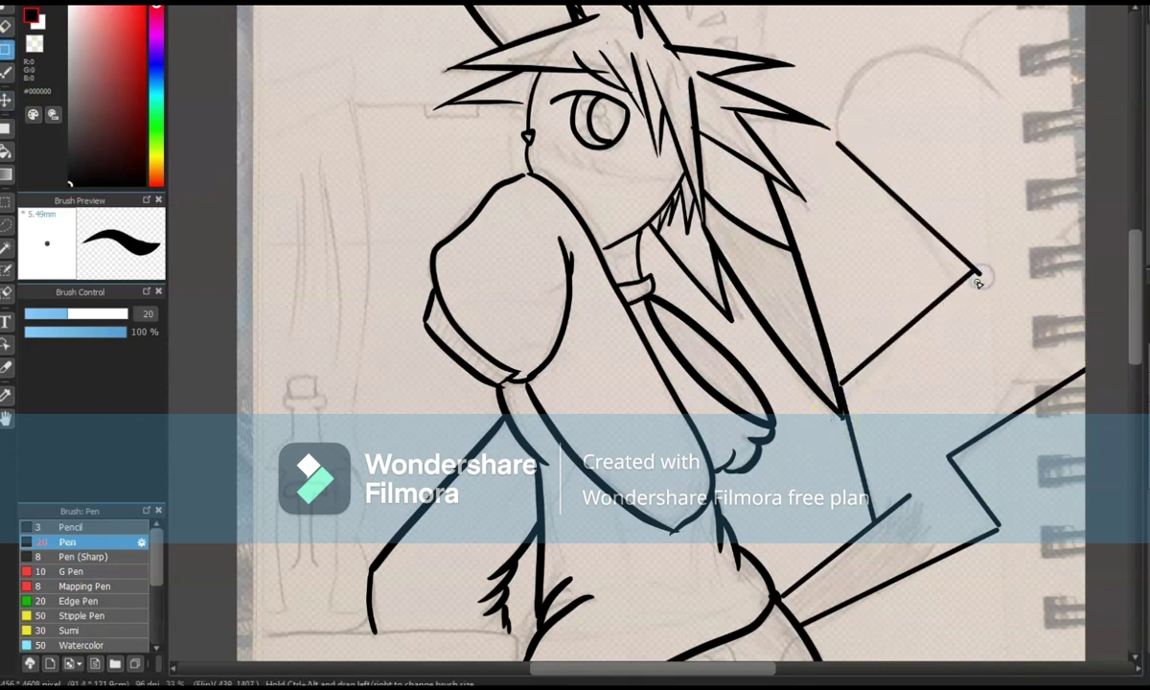
Ink the rounded lobes at the tip of the tail with curved Pen strokes.
{"action": "left_click_drag", "start_coordinate": [836, 141], "coordinate": [1000, 91]}
{"action": "left_click_drag", "start_coordinate": [961, 53], "coordinate": [1004, 5]}
{"action": "left_click_drag", "start_coordinate": [749, 226], "coordinate": [773, 242]}
{"action": "scroll", "coordinate": [661, 344], "scroll_direction": "up", "scroll_amount": 3}
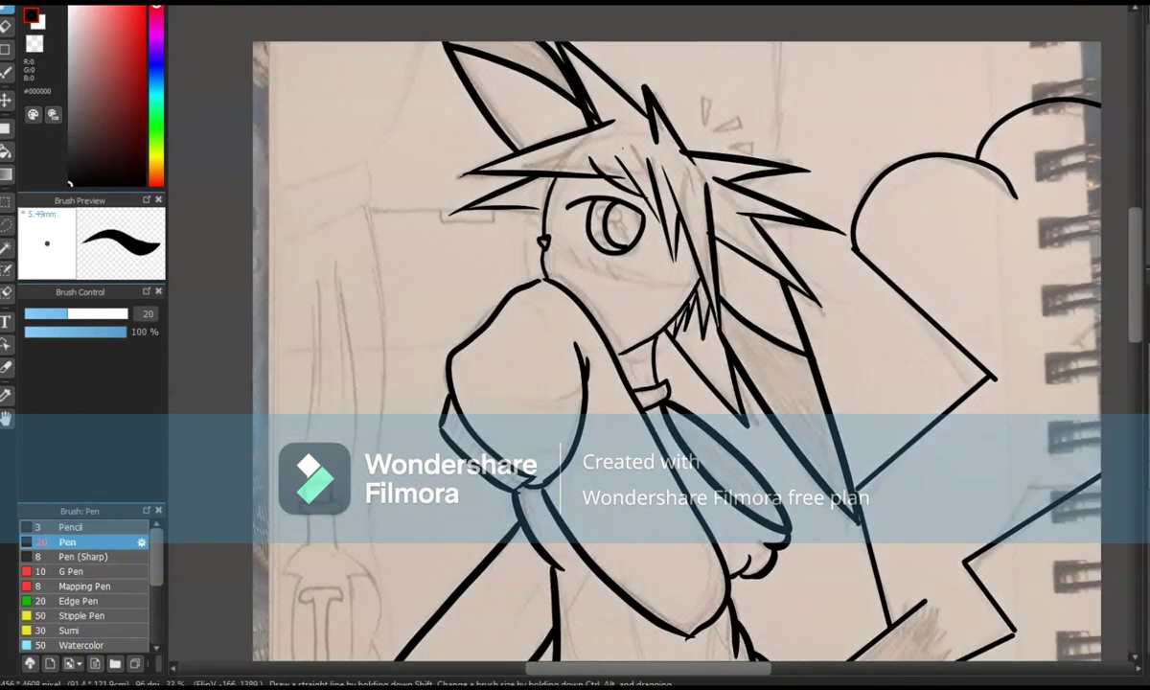
Ink the curtain beside the character, with its tie band, wavy outer edges and vertical fold lines.
{"action": "left_click_drag", "start_coordinate": [430, 43], "coordinate": [367, 154]}
{"action": "left_click_drag", "start_coordinate": [358, 107], "coordinate": [328, 176]}
{"action": "mouse_move", "coordinate": [247, 191]}
{"action": "left_mouse_down"}
{"action": "mouse_move", "coordinate": [344, 159]}
{"action": "mouse_move", "coordinate": [370, 499]}
{"action": "left_mouse_up"}
{"action": "scroll", "coordinate": [398, 567], "scroll_direction": "down", "scroll_amount": 3}
{"action": "scroll", "coordinate": [398, 568], "scroll_direction": "left", "scroll_amount": 3}
{"action": "key", "text": "ctrl+z"}
{"action": "mouse_move", "coordinate": [469, 123]}
{"action": "left_mouse_down"}
{"action": "mouse_move", "coordinate": [456, 393]}
{"action": "mouse_move", "coordinate": [487, 542]}
{"action": "left_mouse_up"}
{"action": "mouse_move", "coordinate": [420, 163]}
{"action": "left_mouse_down"}
{"action": "mouse_move", "coordinate": [428, 367]}
{"action": "mouse_move", "coordinate": [400, 356]}
{"action": "left_mouse_up"}
{"action": "left_click_drag", "start_coordinate": [383, 206], "coordinate": [360, 527]}
{"action": "scroll", "coordinate": [459, 192], "scroll_direction": "up", "scroll_amount": 3}
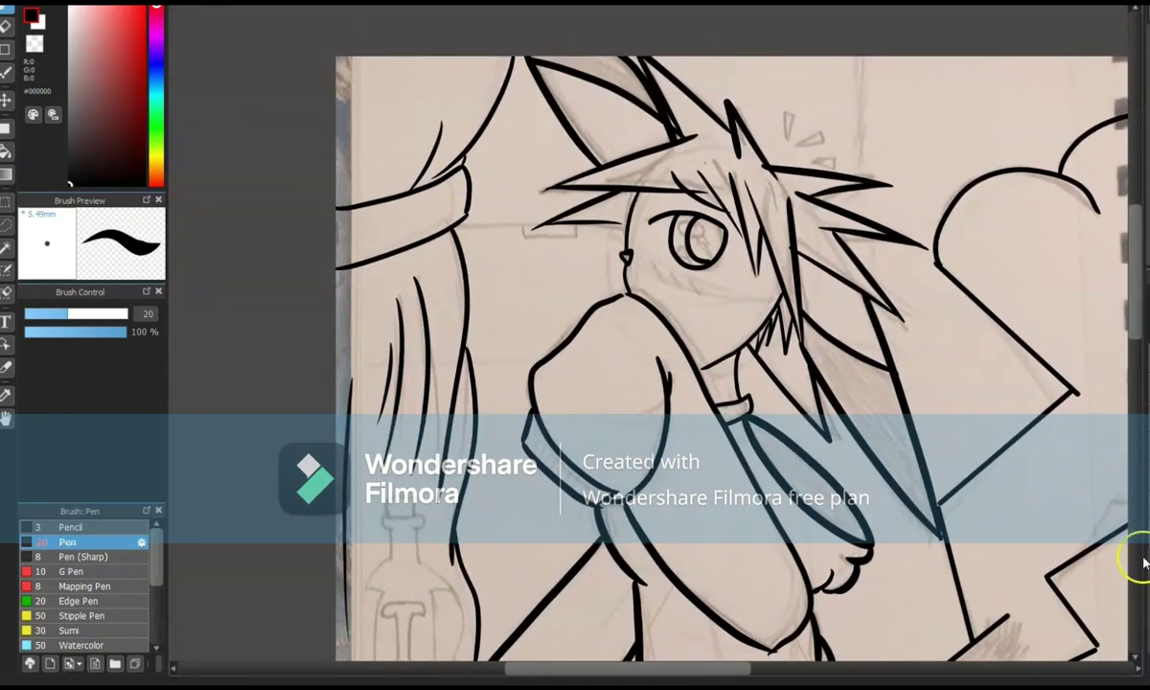
Ink the thin horizontal background line from the curtain to the face, with the small bracket beneath it.
{"action": "left_click_drag", "start_coordinate": [460, 229], "coordinate": [640, 220]}
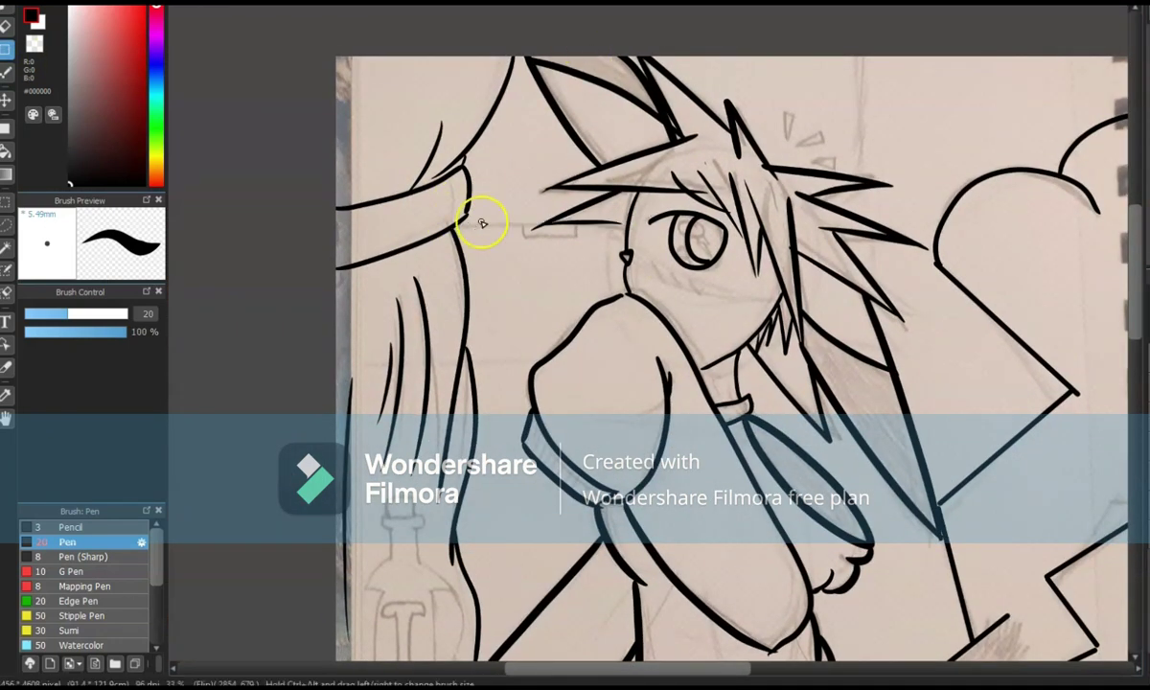
{"action": "key", "text": "e"}
{"action": "key", "text": "b"}
Draw the tabletop as a rectangle with the Pen at size 10.5 and erase the lines overlapping the body.
{"action": "scroll", "coordinate": [525, 226], "scroll_direction": "down", "scroll_amount": 6}
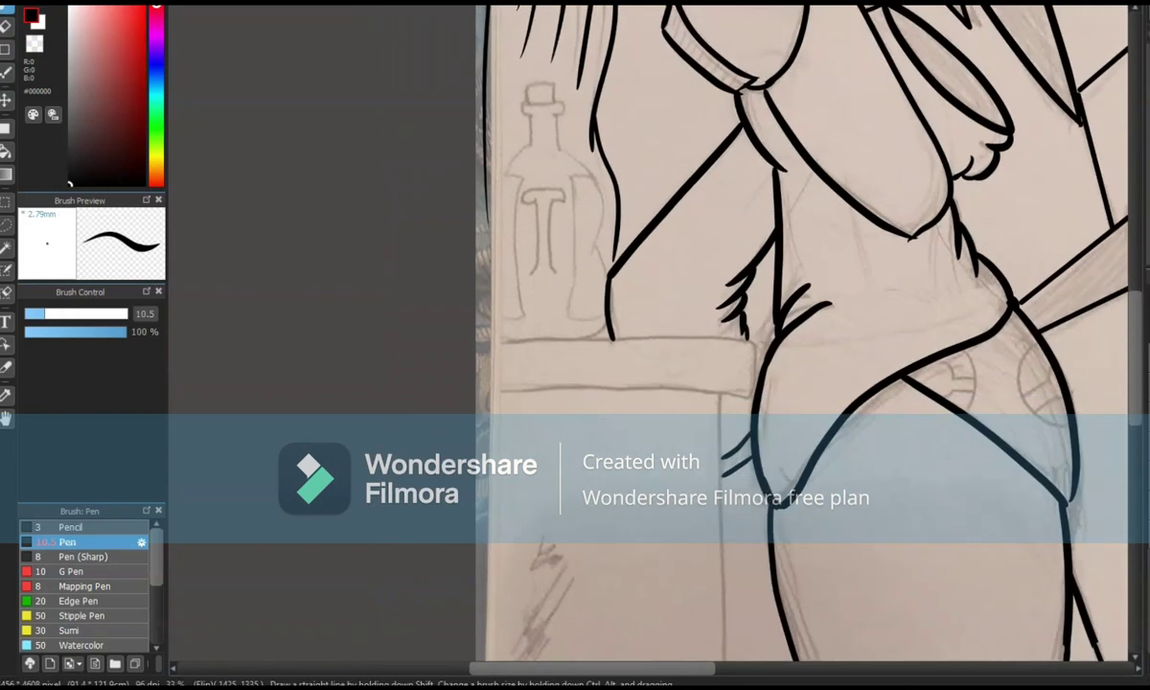
{"action": "key", "text": "u"}
{"action": "left_click_drag", "start_coordinate": [354, 187], "coordinate": [644, 247]}
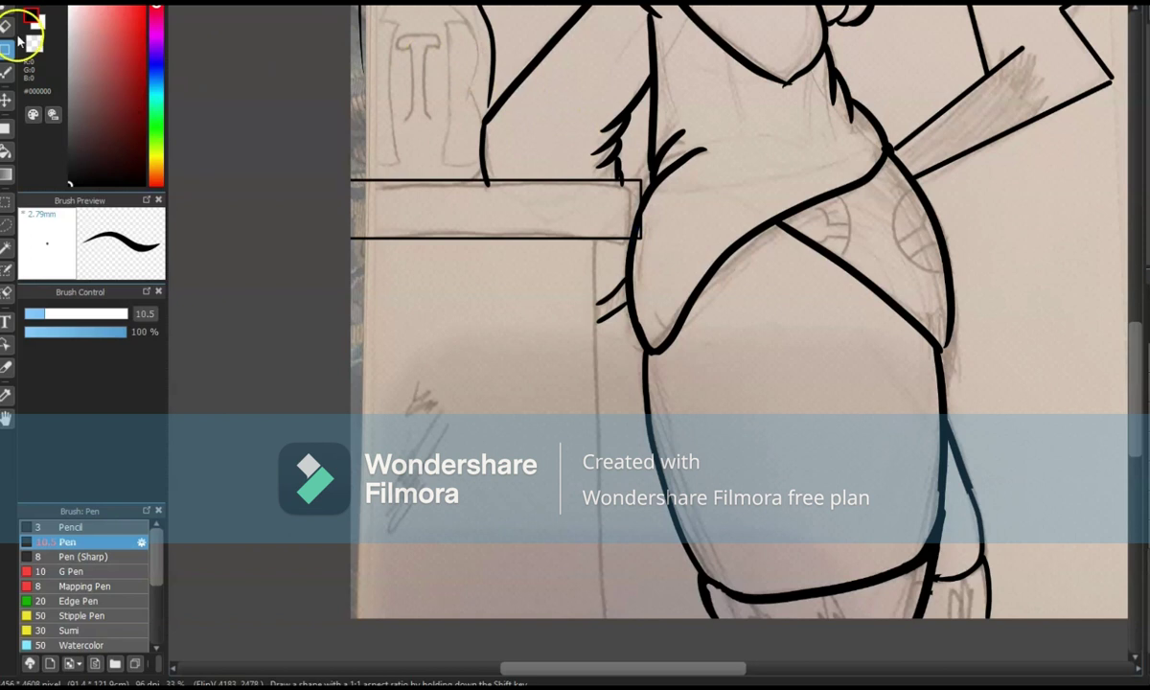
{"action": "key", "text": "e"}
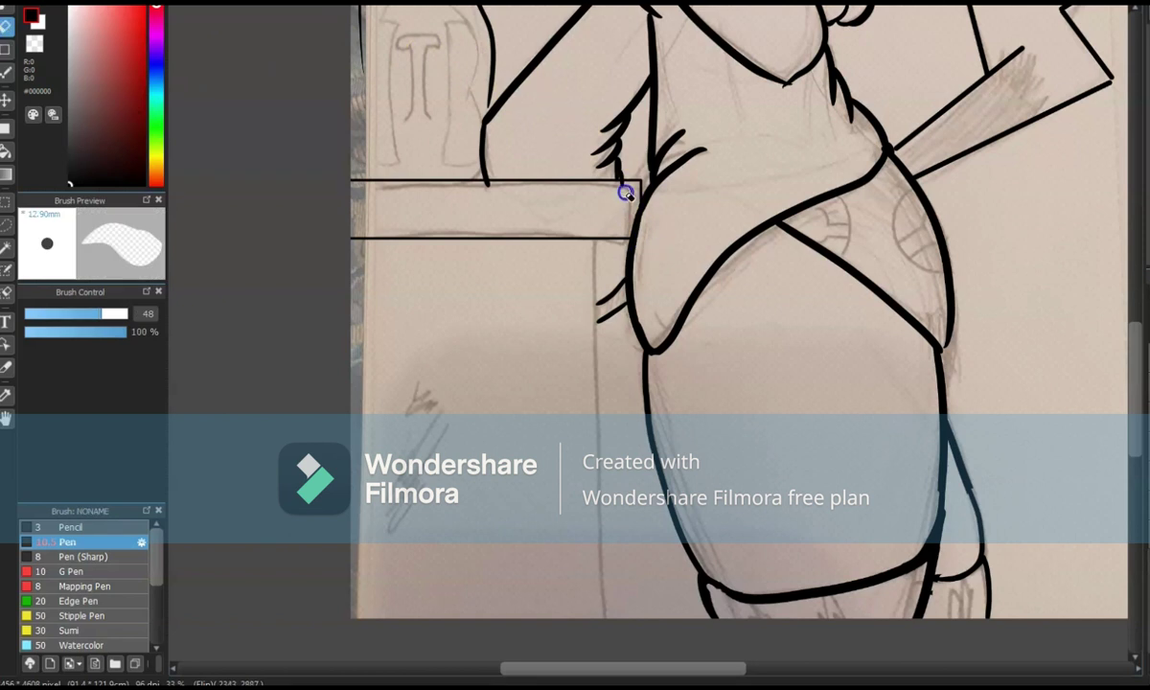
Ink the table's straight vertical side edge with a thicker Pen and clean up the line ends with the Eraser at size 20.
{"action": "key", "text": "b"}
{"action": "left_click", "coordinate": [594, 241]}
{"action": "left_click", "coordinate": [62, 313]}
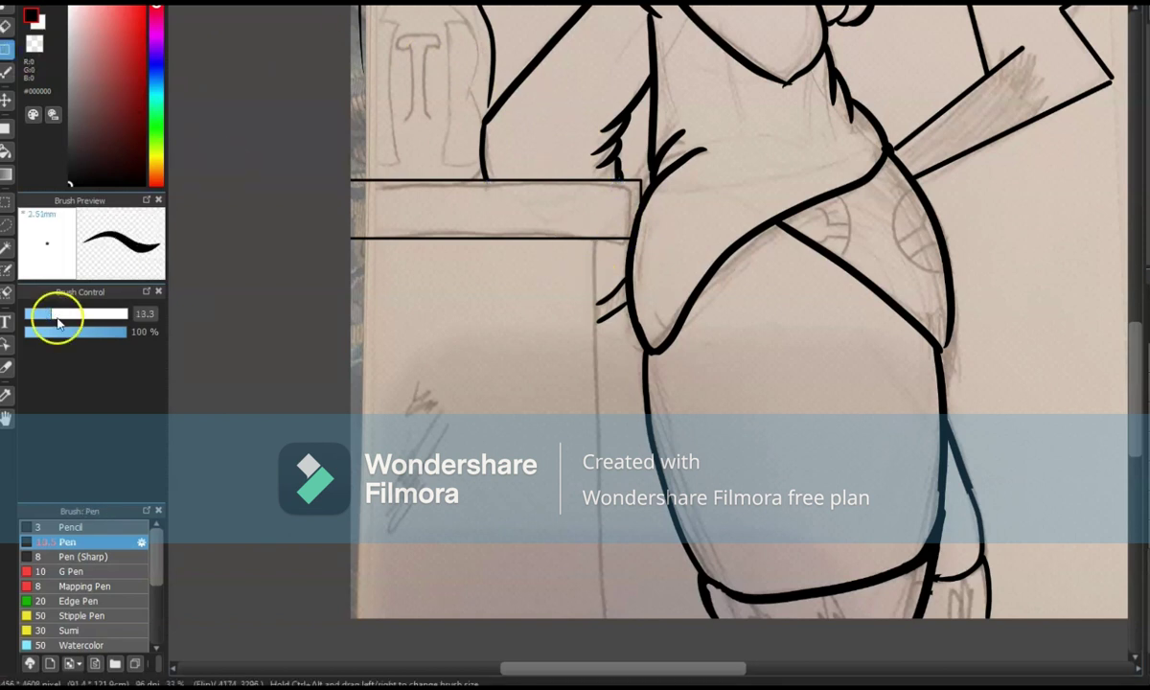
{"action": "left_click", "coordinate": [608, 610], "text": "shift"}
{"action": "key", "text": "e"}
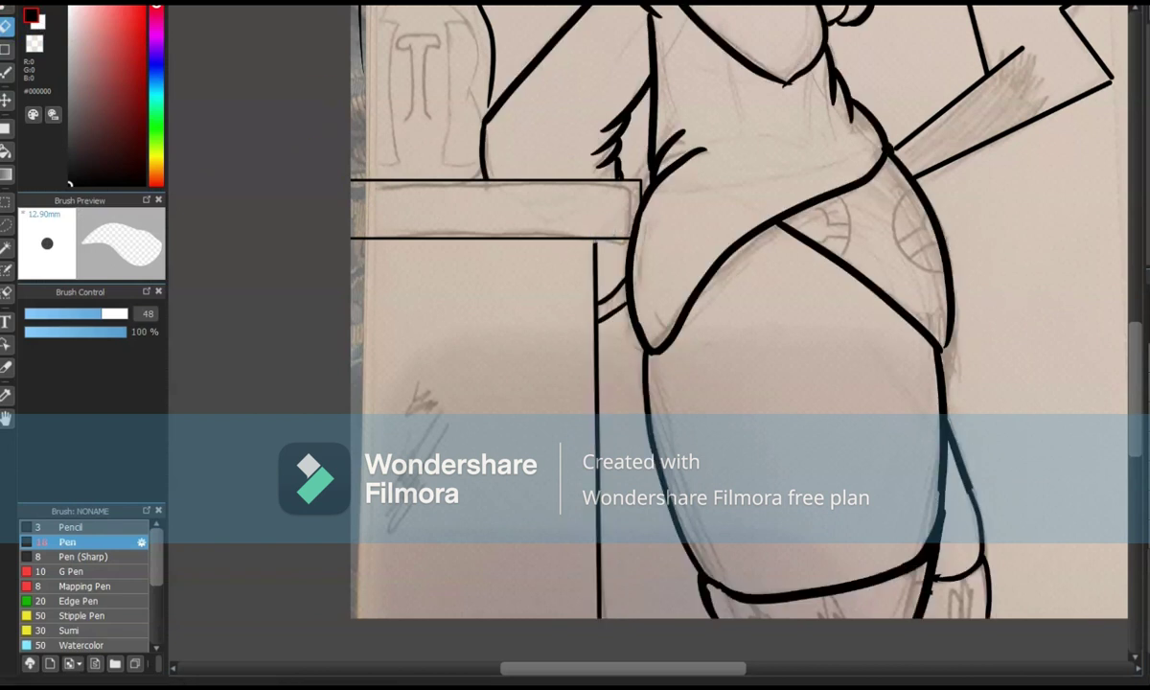
{"action": "left_click", "coordinate": [64, 313]}
{"action": "left_click", "coordinate": [628, 182]}
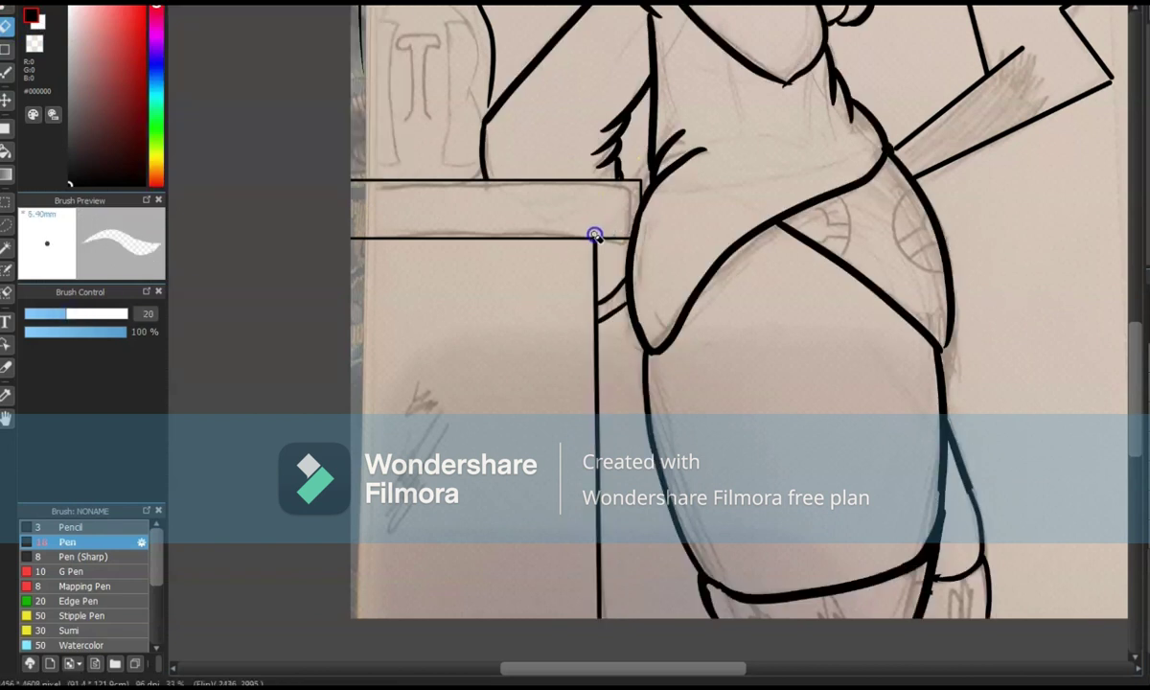
Ink the bottle on the table with its cork, neck, body and T-shaped label using the Pen at size 18.
{"action": "scroll", "coordinate": [479, 249], "scroll_direction": "up", "scroll_amount": 8}
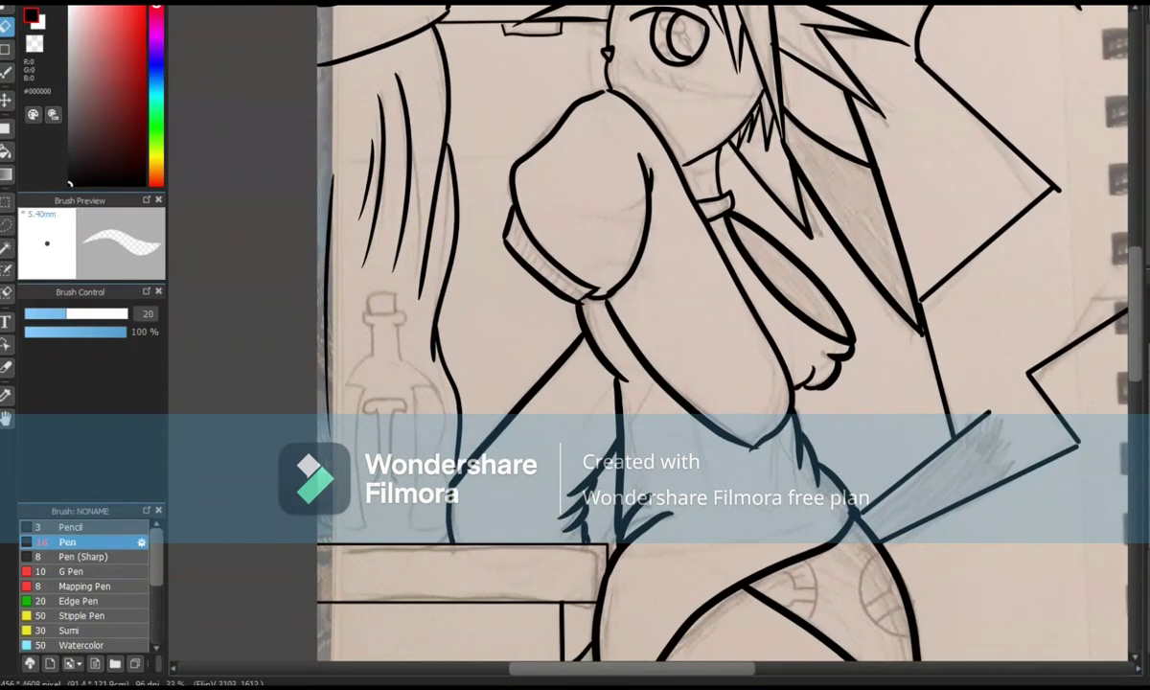
{"action": "key", "text": "b"}
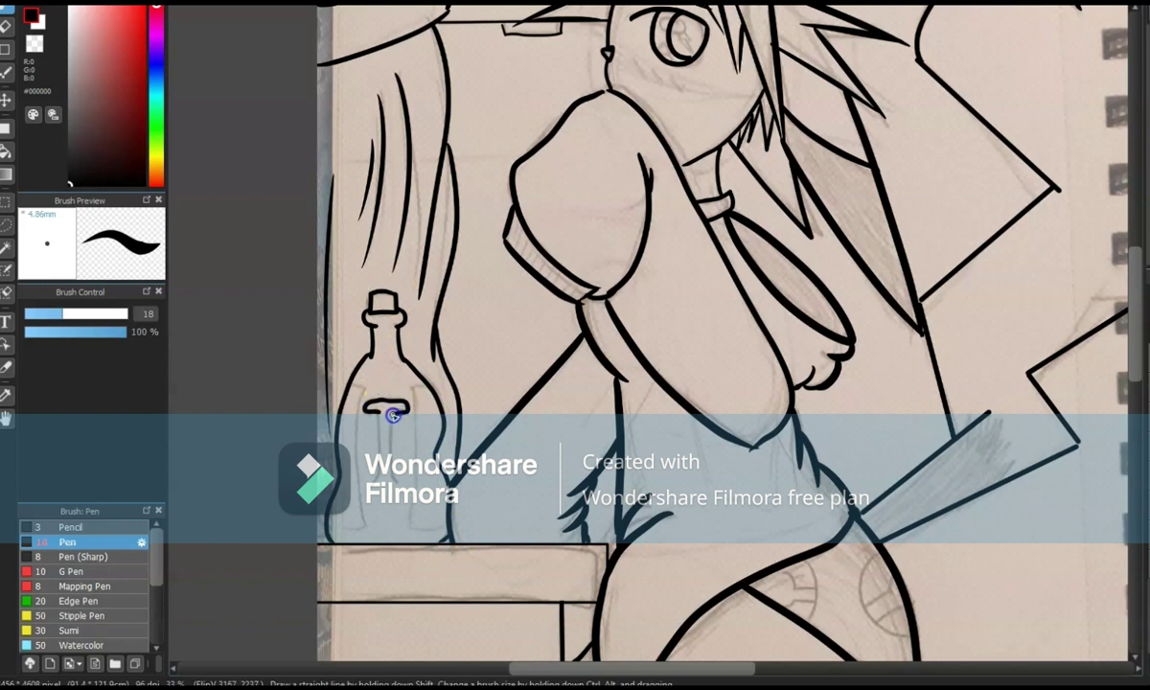
{"action": "left_click_drag", "start_coordinate": [379, 418], "coordinate": [384, 439]}
{"action": "left_click_drag", "start_coordinate": [417, 381], "coordinate": [445, 530]}
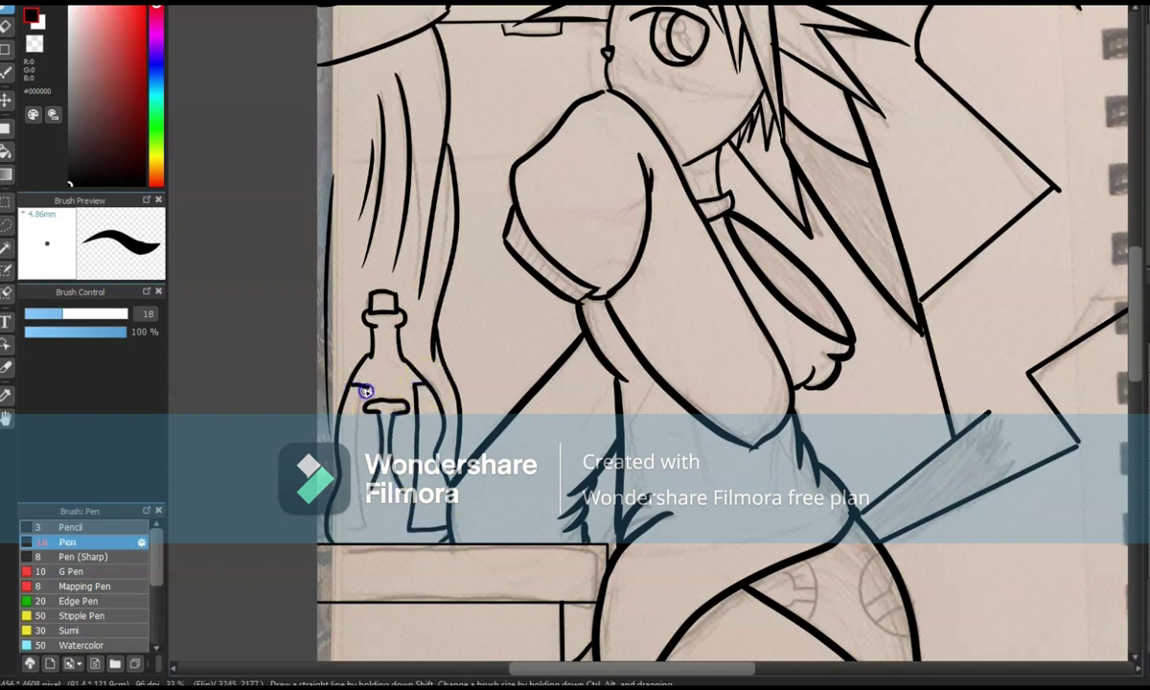
{"action": "scroll", "coordinate": [324, 518], "scroll_direction": "down", "scroll_amount": 3}
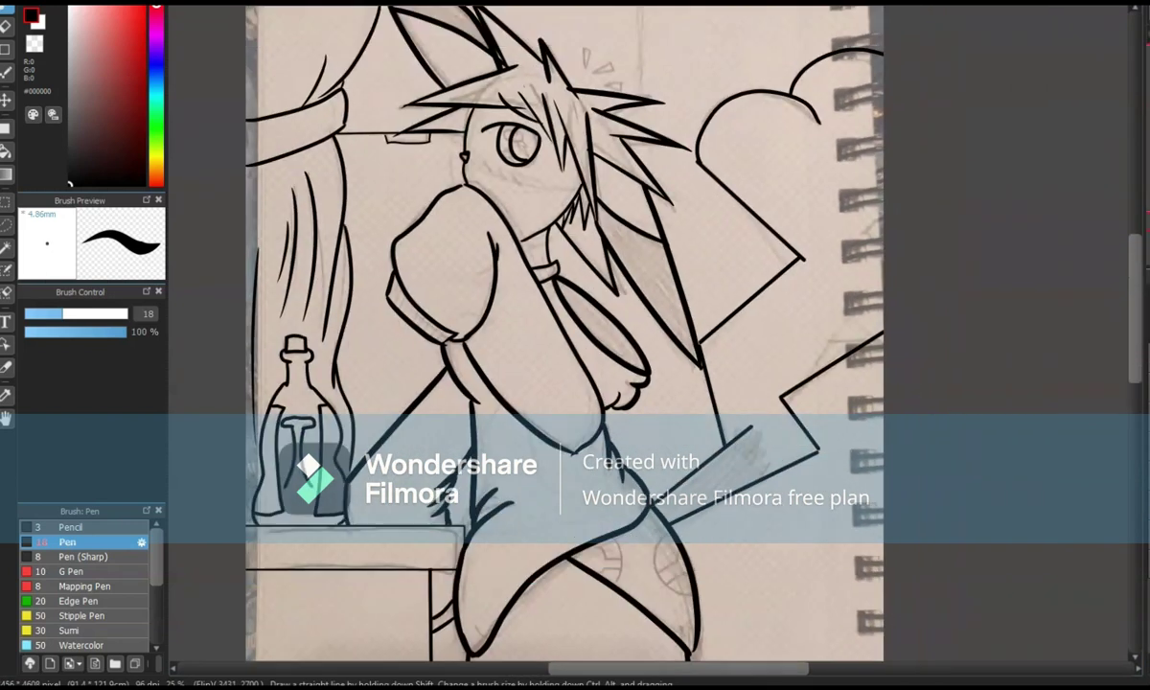
Flip the canvas, draw a full-height vertical background line and erase the parts crossing the character with the Eraser at size 84.
{"action": "key", "text": "h"}
{"action": "scroll", "coordinate": [531, 121], "scroll_direction": "down", "scroll_amount": 2}
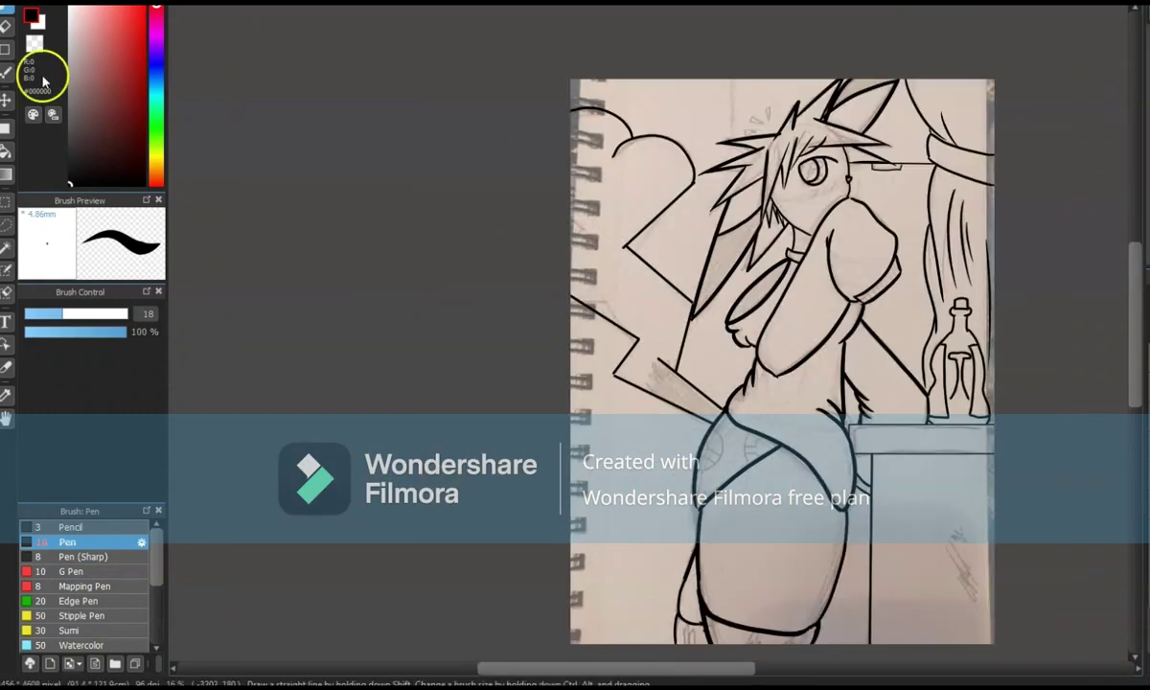
{"action": "left_click_drag", "start_coordinate": [699, 69], "coordinate": [723, 661]}
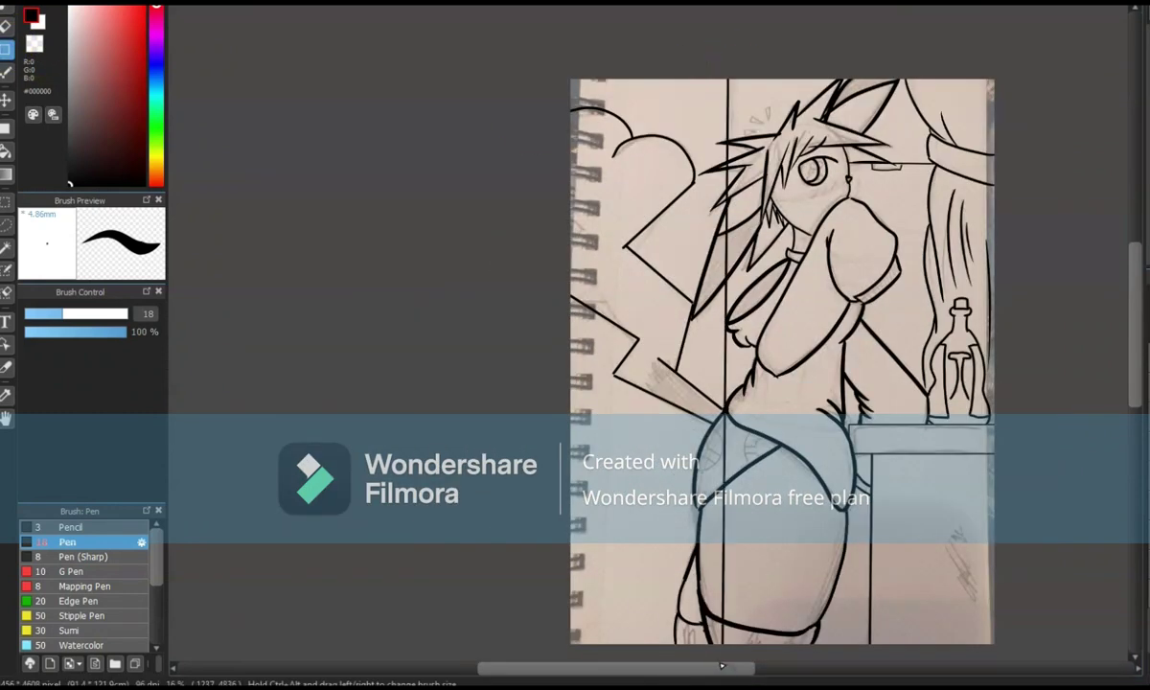
{"action": "key", "text": "e"}
{"action": "left_click_drag", "start_coordinate": [733, 213], "coordinate": [726, 424]}
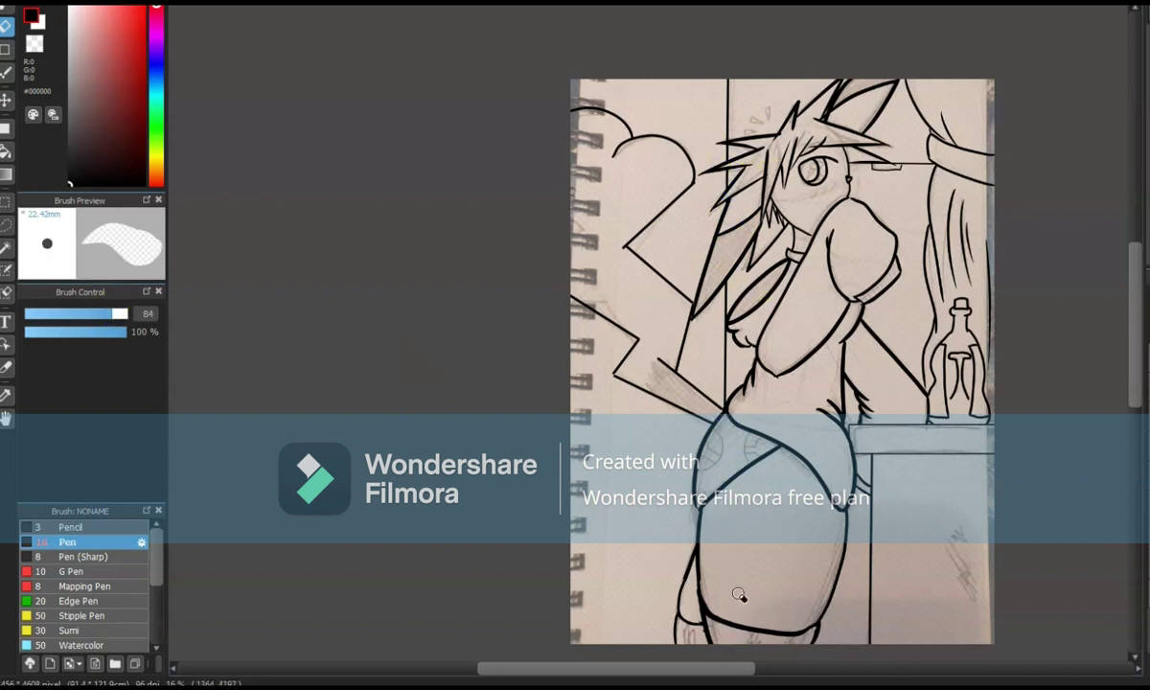
Hatch the cuff at the raised arm with fine strokes using the Pen at size 3.7.
{"action": "key", "text": "p"}
{"action": "left_click", "coordinate": [39, 314]}
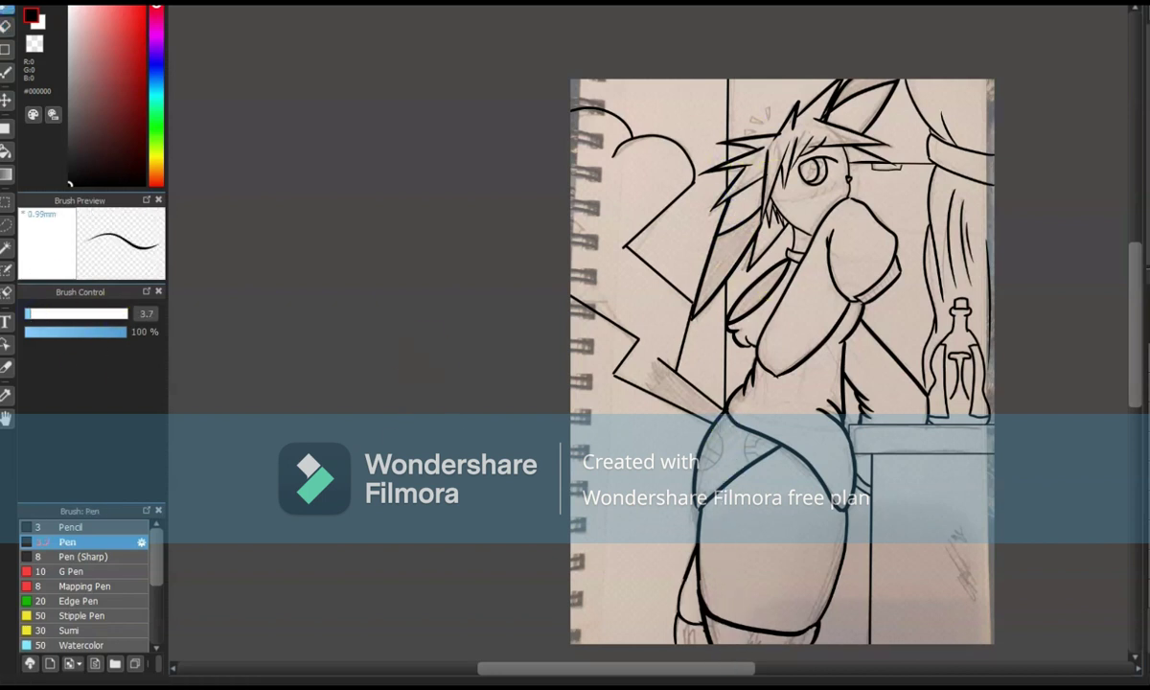
{"action": "scroll", "coordinate": [848, 243], "scroll_direction": "up", "scroll_amount": 5}
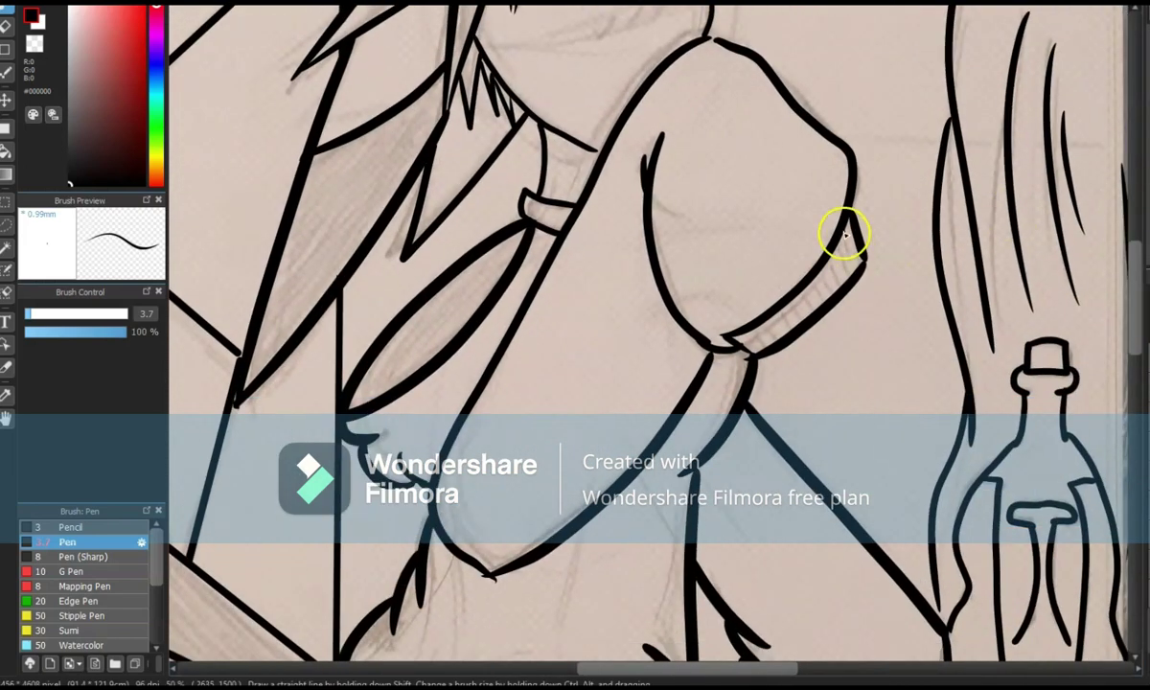
{"action": "scroll", "coordinate": [746, 383], "scroll_direction": "down", "scroll_amount": 2}
{"action": "scroll", "coordinate": [776, 496], "scroll_direction": "down", "scroll_amount": 1}
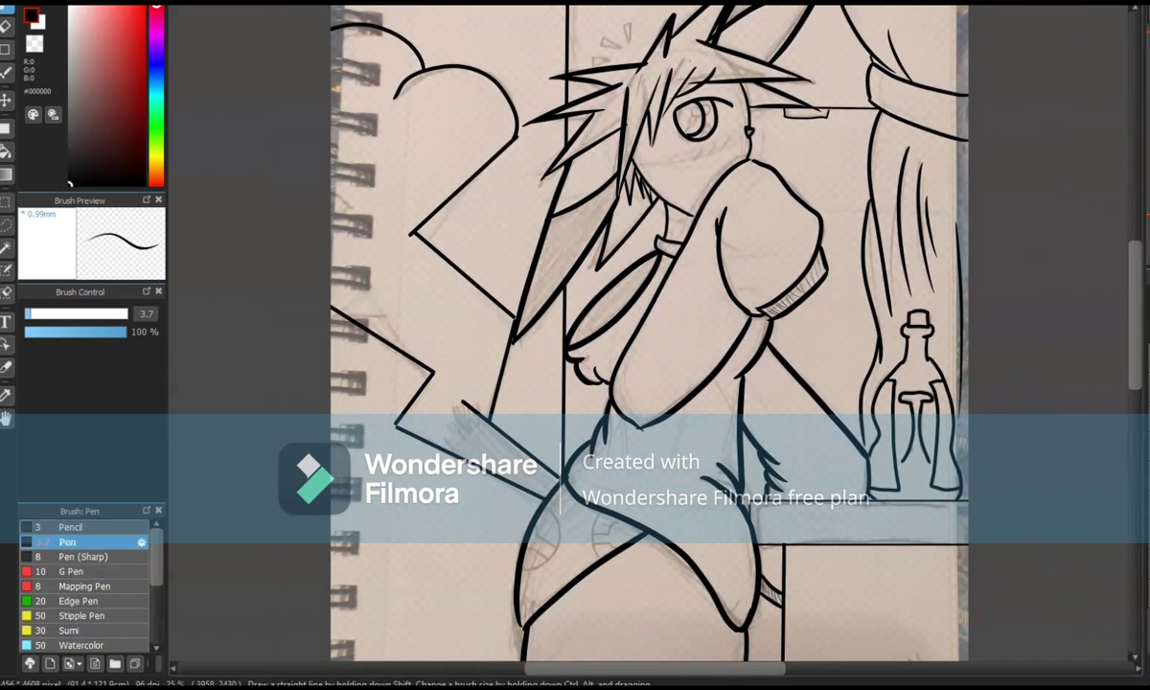
Ink the three small triangular accent marks above the head with the Pen at size 12.2.
{"action": "left_click", "coordinate": [53, 314]}
{"action": "scroll", "coordinate": [728, 213], "scroll_direction": "up", "scroll_amount": 2}
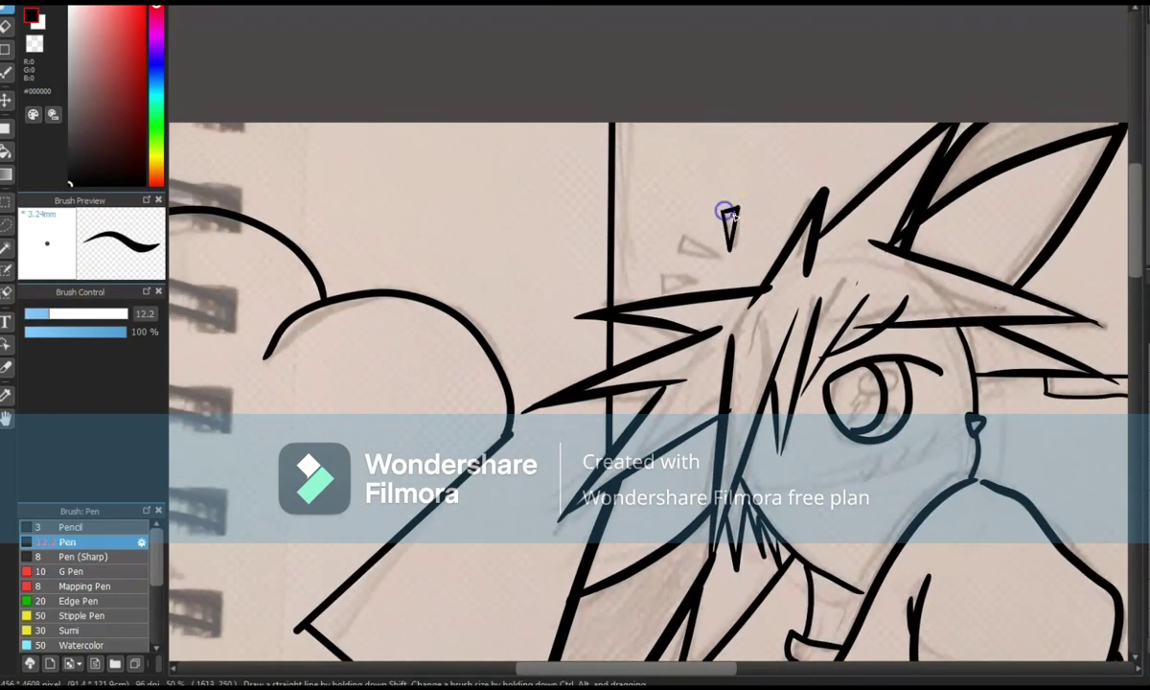
{"action": "mouse_move", "coordinate": [679, 238]}
{"action": "left_mouse_down"}
{"action": "mouse_move", "coordinate": [682, 263]}
{"action": "mouse_move", "coordinate": [665, 287]}
{"action": "mouse_move", "coordinate": [737, 309]}
{"action": "left_mouse_up"}
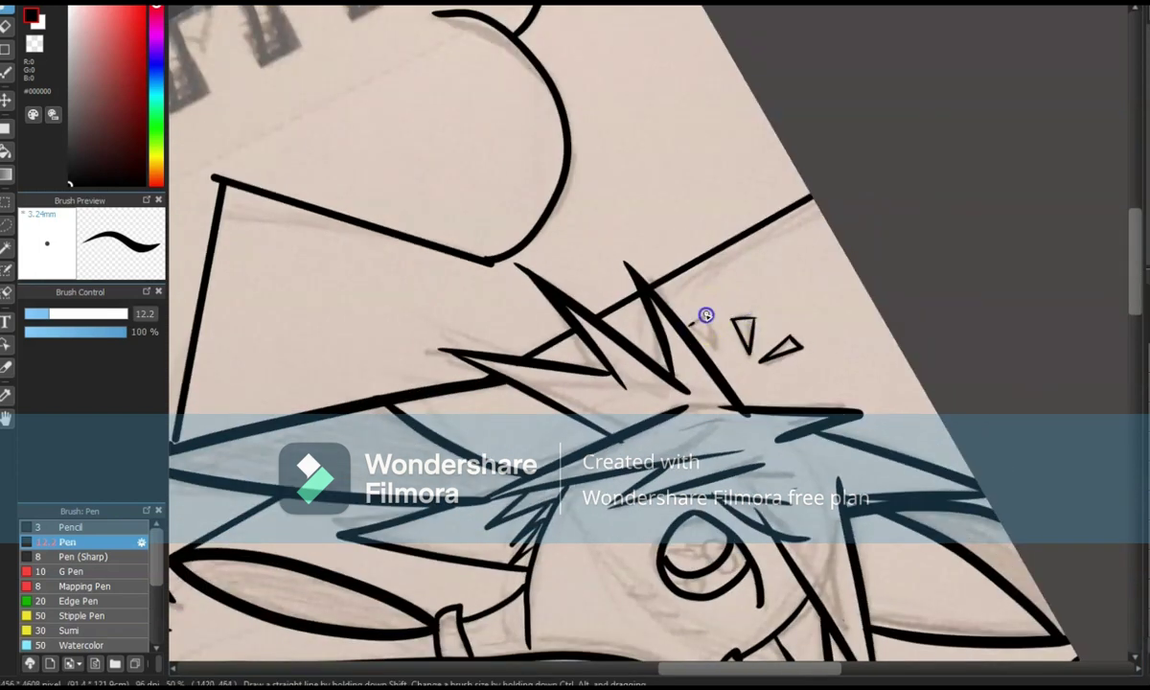
{"action": "scroll", "coordinate": [690, 326], "scroll_direction": "down", "scroll_amount": 4}
Ink a jagged zigzag fur edge across the base section of the tail.
{"action": "scroll", "coordinate": [690, 326], "scroll_direction": "up", "scroll_amount": 4}
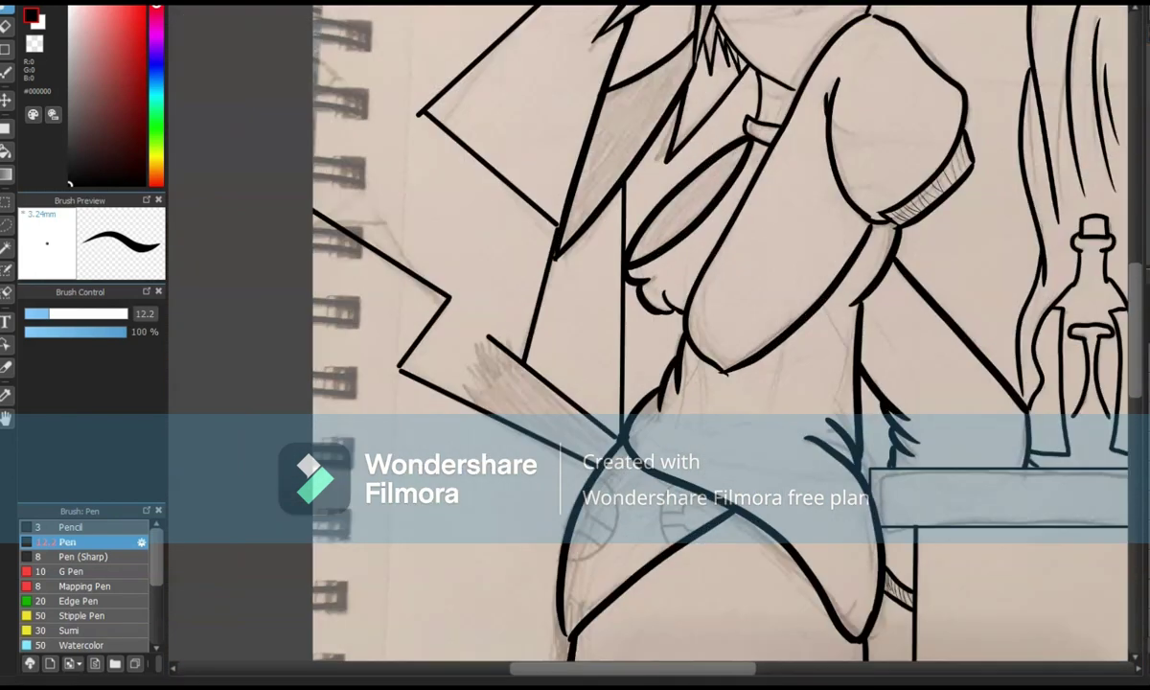
{"action": "scroll", "coordinate": [359, 393], "scroll_direction": "up", "scroll_amount": 2}
{"action": "left_click_drag", "start_coordinate": [360, 393], "coordinate": [421, 376]}
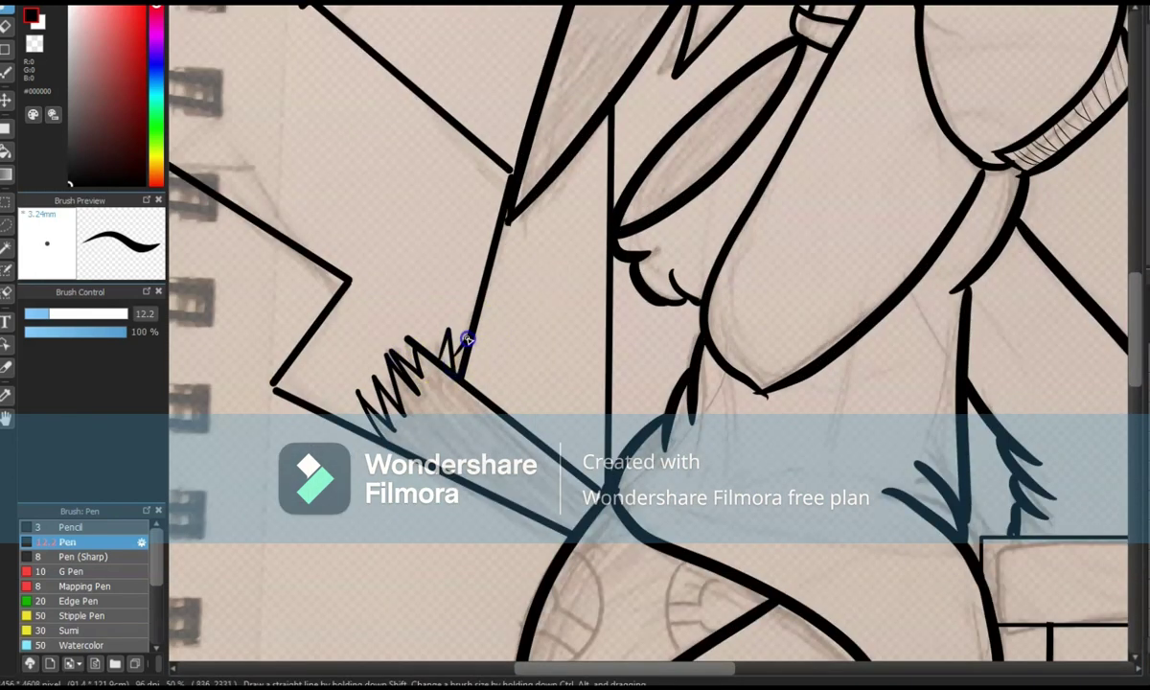
{"action": "scroll", "coordinate": [452, 359], "scroll_direction": "down", "scroll_amount": 3}
Ink the two round patch outlines on the hip garment and trim the overlapping arcs with the Eraser at size 84.
{"action": "scroll", "coordinate": [623, 288], "scroll_direction": "up", "scroll_amount": 3}
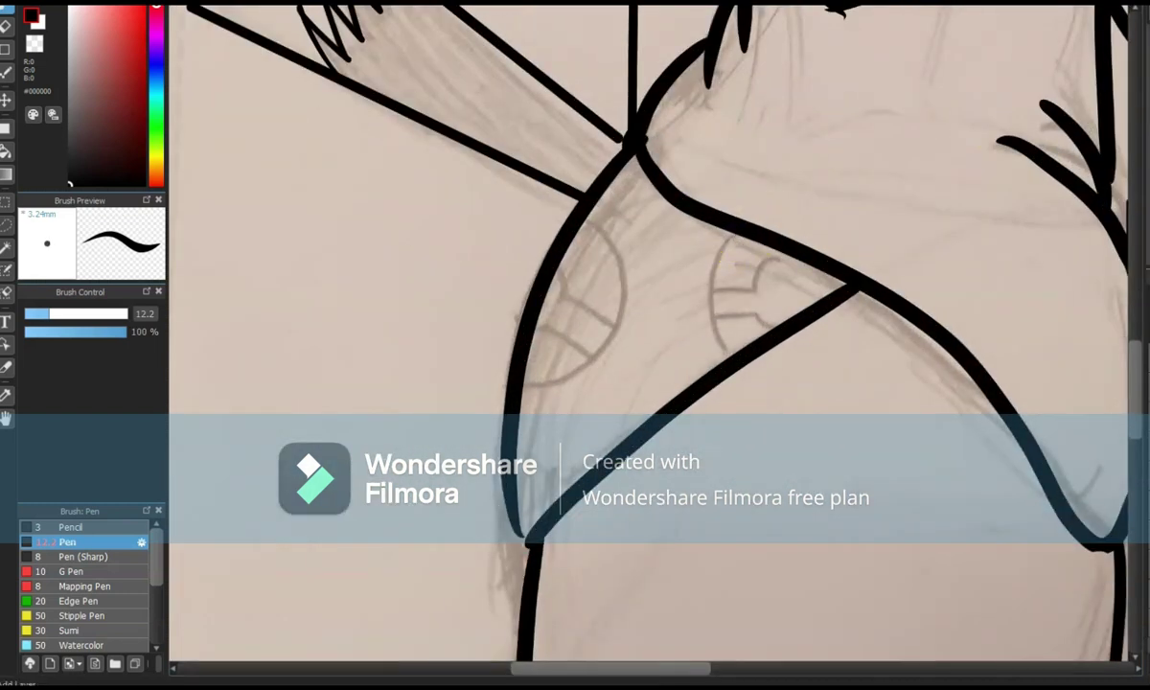
{"action": "mouse_move", "coordinate": [839, 219]}
{"action": "left_mouse_down"}
{"action": "mouse_move", "coordinate": [688, 359]}
{"action": "mouse_move", "coordinate": [709, 359]}
{"action": "left_mouse_up"}
{"action": "key", "text": "e"}
{"action": "mouse_move", "coordinate": [824, 287]}
{"action": "left_mouse_down"}
{"action": "mouse_move", "coordinate": [877, 305]}
{"action": "mouse_move", "coordinate": [753, 379]}
{"action": "left_mouse_up"}
{"action": "mouse_move", "coordinate": [650, 219]}
{"action": "left_mouse_down"}
{"action": "mouse_move", "coordinate": [483, 390]}
{"action": "mouse_move", "coordinate": [431, 381]}
{"action": "left_mouse_up"}
{"action": "left_click_drag", "start_coordinate": [458, 192], "coordinate": [451, 354]}
{"action": "key", "text": "ctrl+z"}
{"action": "mouse_move", "coordinate": [523, 187]}
{"action": "left_mouse_down"}
{"action": "mouse_move", "coordinate": [462, 223]}
{"action": "mouse_move", "coordinate": [490, 374]}
{"action": "left_mouse_up"}
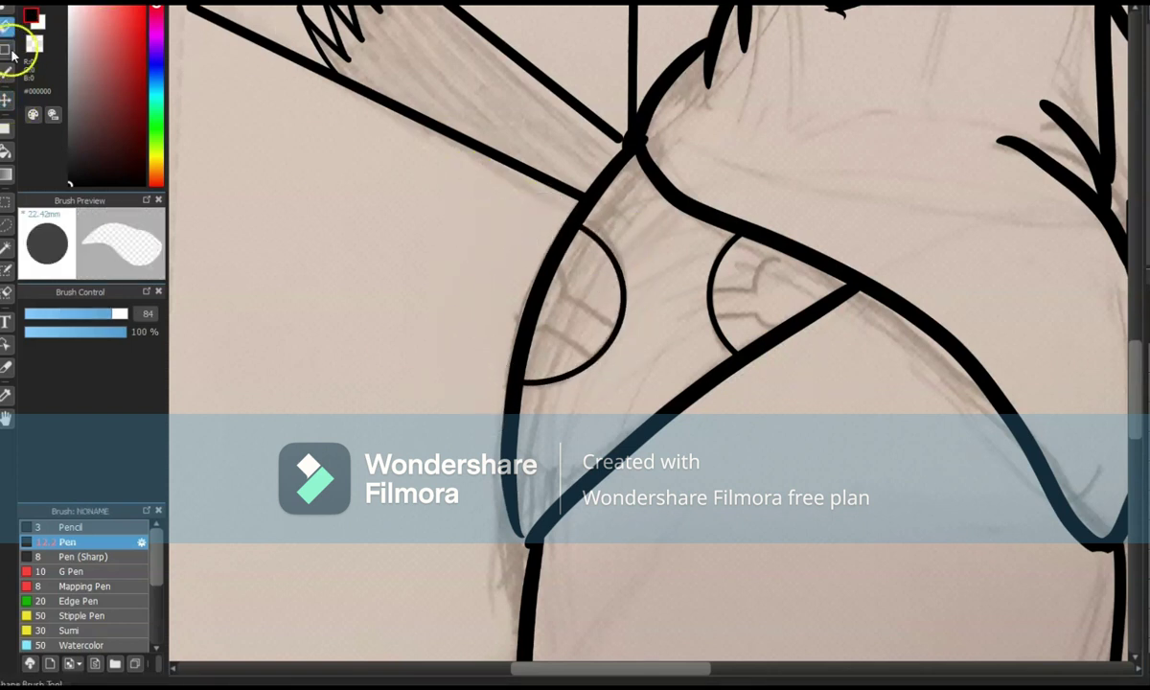
Add a third round patch at the lower corner of the hip garment and erase the part outside its edges.
{"action": "left_click", "coordinate": [6, 98]}
{"action": "mouse_move", "coordinate": [655, 422]}
{"action": "left_mouse_down"}
{"action": "mouse_move", "coordinate": [506, 611]}
{"action": "mouse_move", "coordinate": [650, 517]}
{"action": "mouse_move", "coordinate": [556, 605]}
{"action": "mouse_move", "coordinate": [525, 560]}
{"action": "left_mouse_up"}
{"action": "key", "text": "e"}
{"action": "left_click", "coordinate": [29, 54]}
Ink the inner pattern lines of the round patches with the Pen, undoing the first faulty strokes.
{"action": "key", "text": "b"}
{"action": "mouse_move", "coordinate": [714, 288]}
{"action": "left_mouse_down"}
{"action": "mouse_move", "coordinate": [758, 267]}
{"action": "mouse_move", "coordinate": [757, 312]}
{"action": "mouse_move", "coordinate": [714, 291]}
{"action": "left_mouse_up"}
{"action": "key", "text": "ctrl+z"}
{"action": "key", "text": "ctrl+z"}
{"action": "left_click_drag", "start_coordinate": [717, 316], "coordinate": [739, 315]}
{"action": "left_click_drag", "start_coordinate": [572, 286], "coordinate": [609, 357]}
Scribble in the dark pupil of the eye and ink the short fur marks below the thigh.
{"action": "scroll", "coordinate": [574, 497], "scroll_direction": "down", "scroll_amount": 4}
{"action": "scroll", "coordinate": [876, 281], "scroll_direction": "up", "scroll_amount": 4}
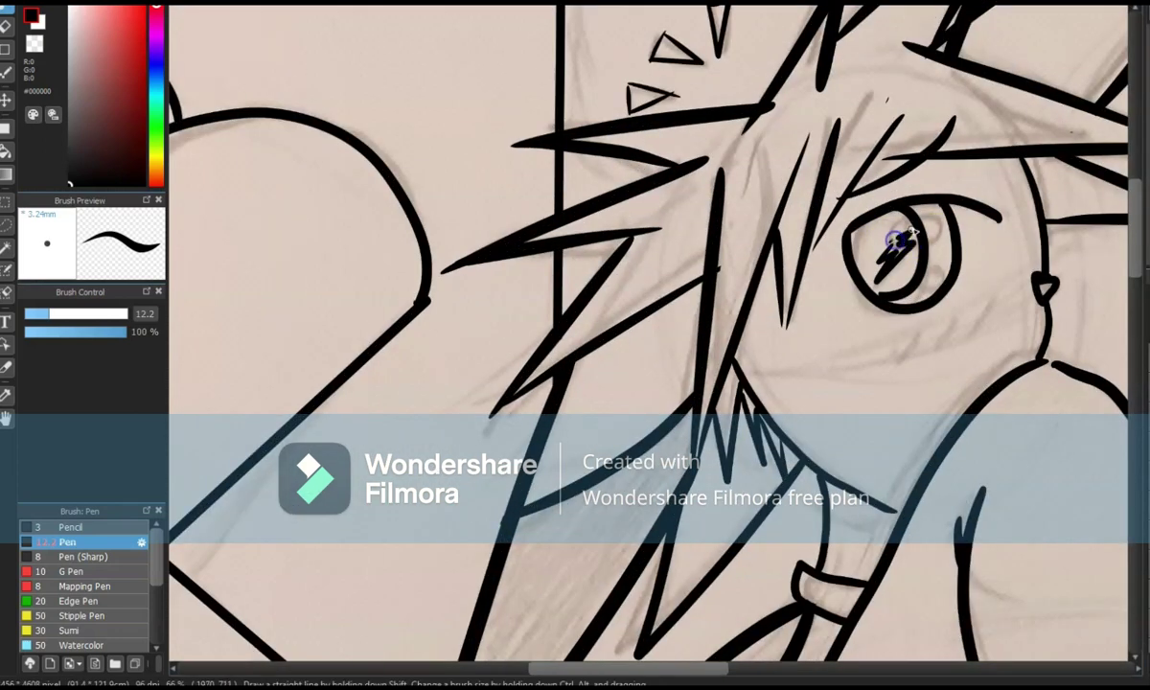
{"action": "scroll", "coordinate": [888, 244], "scroll_direction": "down", "scroll_amount": 2}
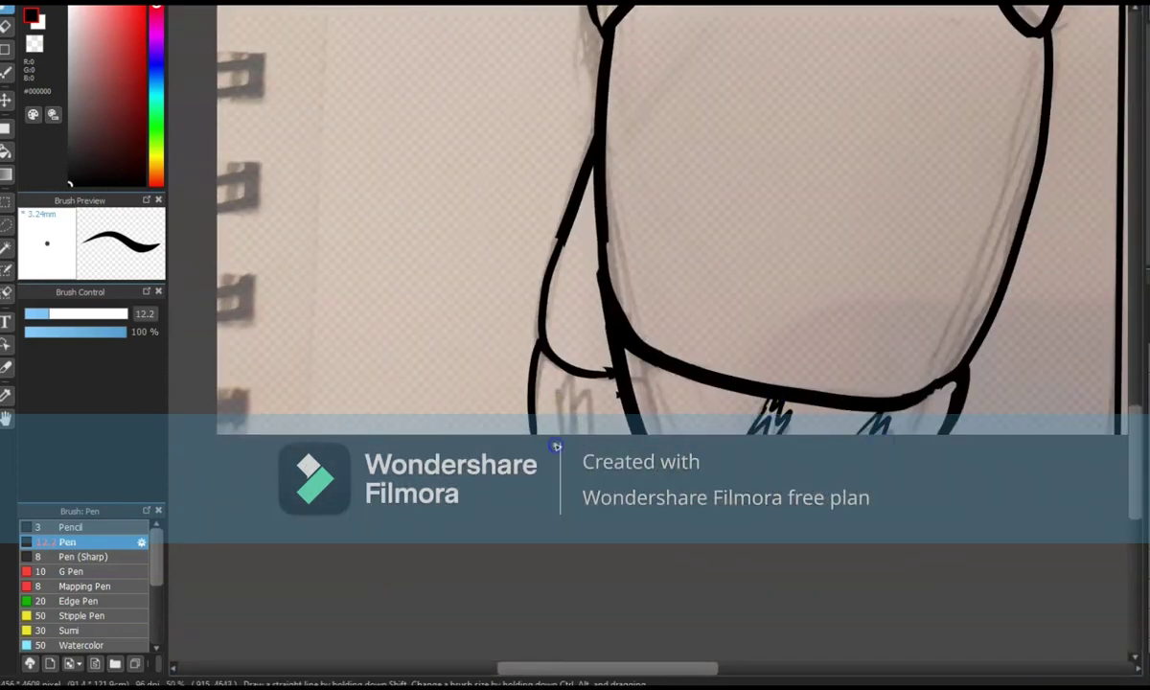
{"action": "scroll", "coordinate": [532, 379], "scroll_direction": "down", "scroll_amount": 3}
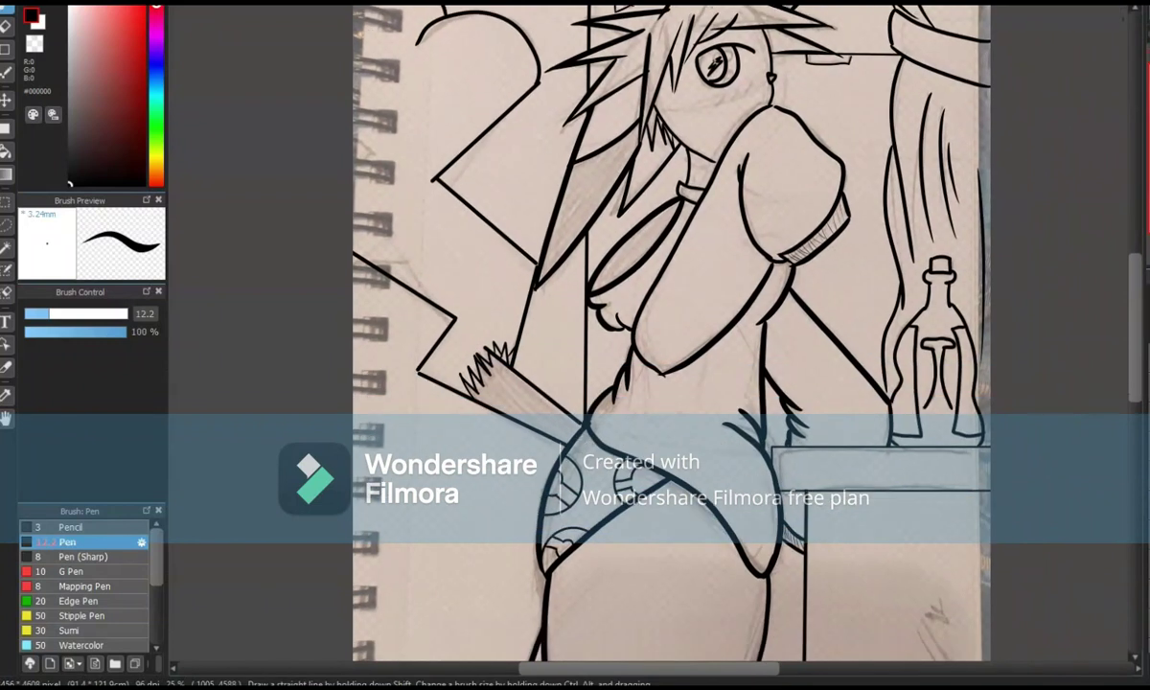
Ink the highlight shapes inside the eye and short slanted blush lines on the cheek, clearing the overlapped lines in the eye.
{"action": "scroll", "coordinate": [728, 72], "scroll_direction": "up", "scroll_amount": 3}
{"action": "left_click_drag", "start_coordinate": [792, 88], "coordinate": [767, 84]}
{"action": "key", "text": "e"}
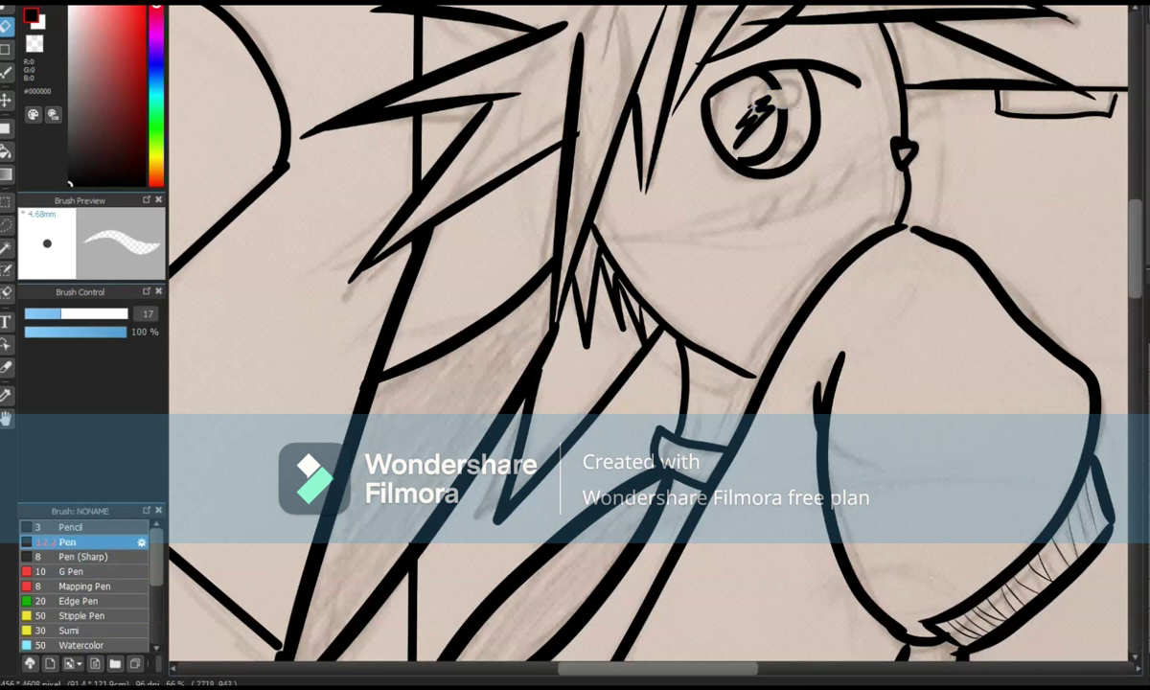
{"action": "key", "text": "u"}
{"action": "scroll", "coordinate": [786, 163], "scroll_direction": "down", "scroll_amount": 3}
{"action": "scroll", "coordinate": [700, 107], "scroll_direction": "up", "scroll_amount": 2}
{"action": "mouse_move", "coordinate": [761, 181]}
{"action": "left_mouse_down"}
{"action": "mouse_move", "coordinate": [785, 222]}
{"action": "mouse_move", "coordinate": [830, 164]}
{"action": "left_mouse_up"}
{"action": "scroll", "coordinate": [830, 163], "scroll_direction": "down", "scroll_amount": 3}
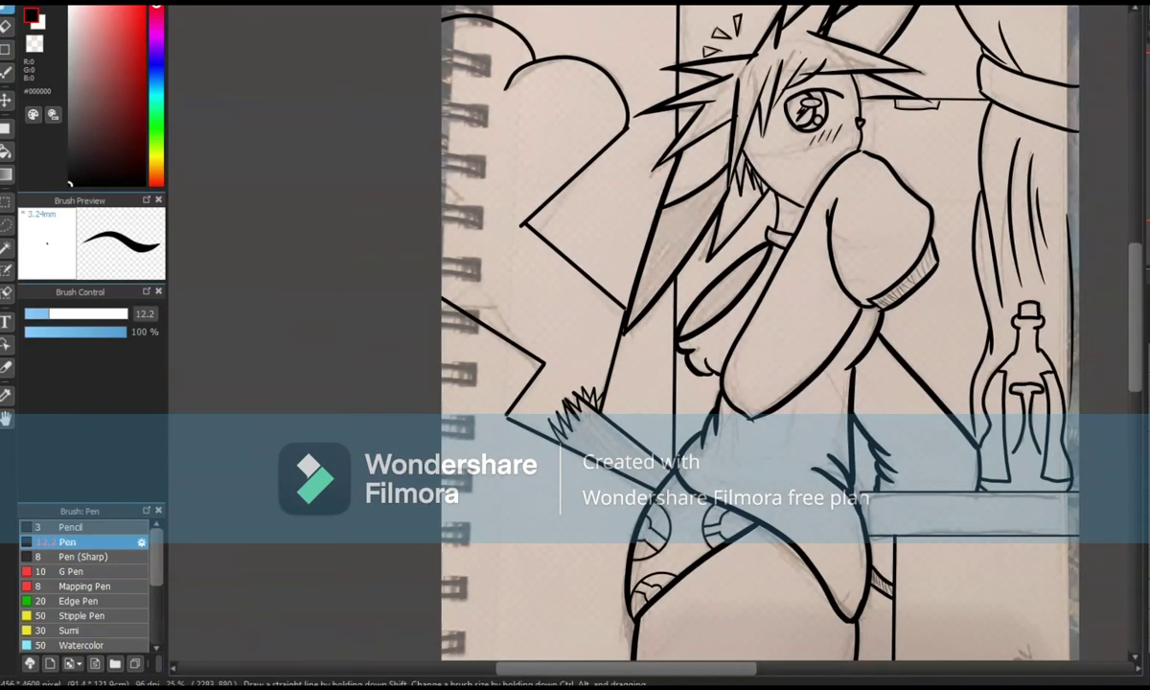
Hide the sketch photo and cover the whole canvas in orange #ECB655 using the Watercolor brush at size 1000.
{"action": "scroll", "coordinate": [699, 325], "scroll_direction": "up", "scroll_amount": 2}
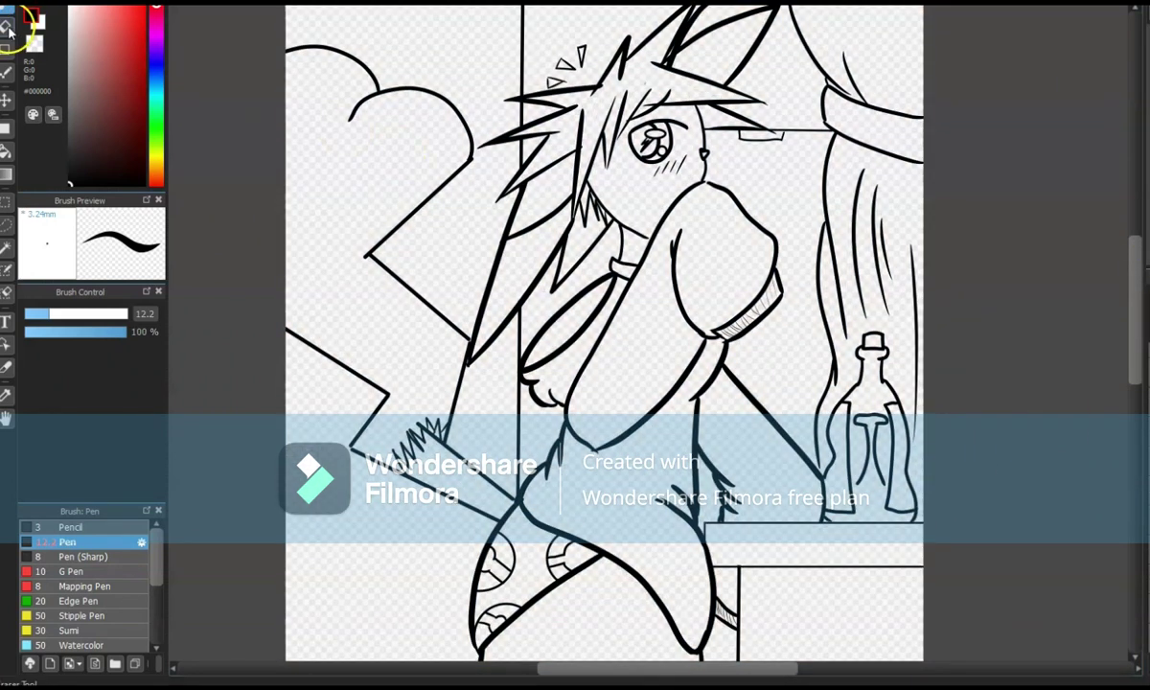
{"action": "scroll", "coordinate": [86, 584], "scroll_direction": "down", "scroll_amount": 2}
{"action": "left_click", "coordinate": [77, 570]}
{"action": "left_click", "coordinate": [154, 151]}
{"action": "left_click", "coordinate": [130, 14]}
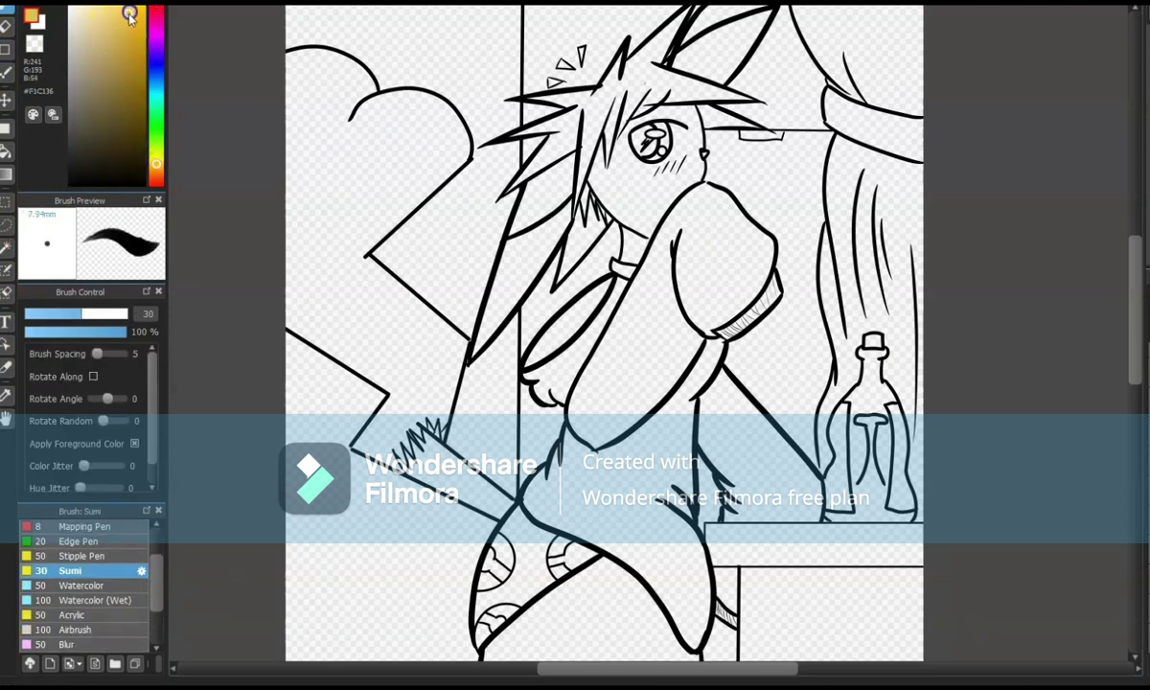
{"action": "left_click", "coordinate": [82, 584]}
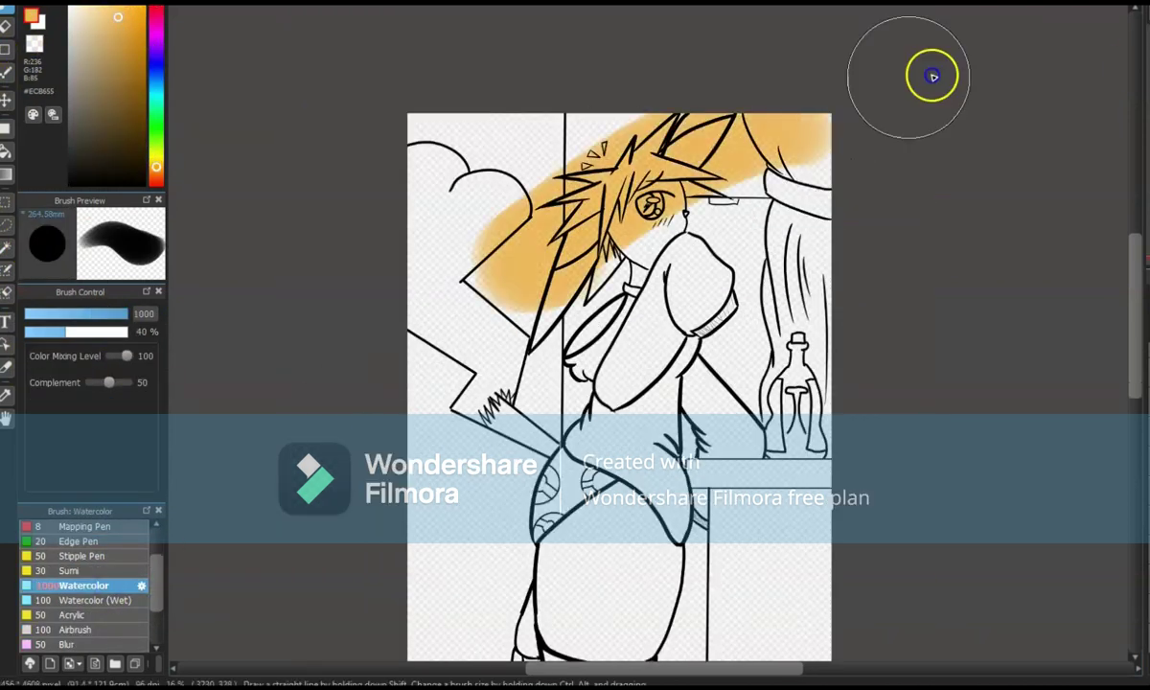
{"action": "mouse_move", "coordinate": [932, 75]}
{"action": "left_mouse_down"}
{"action": "mouse_move", "coordinate": [645, 94]}
{"action": "mouse_move", "coordinate": [611, 189]}
{"action": "mouse_move", "coordinate": [519, 569]}
{"action": "mouse_move", "coordinate": [895, 386]}
{"action": "mouse_move", "coordinate": [878, 638]}
{"action": "mouse_move", "coordinate": [503, 295]}
{"action": "mouse_move", "coordinate": [557, 546]}
{"action": "left_mouse_up"}
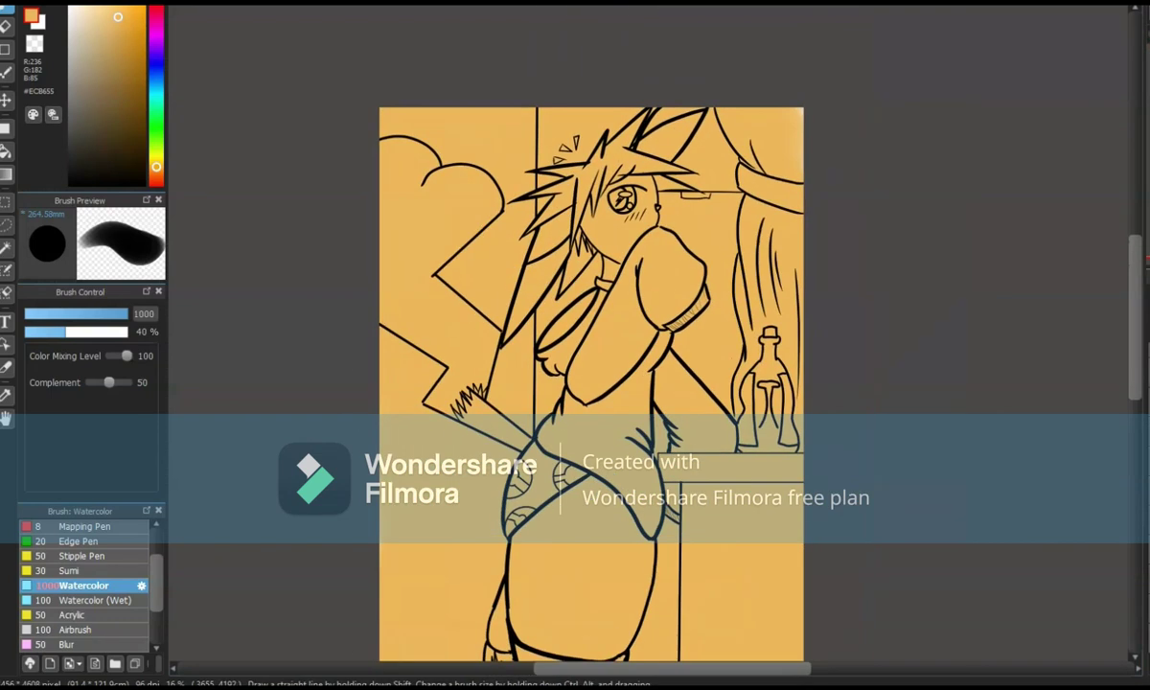
{"action": "left_click", "coordinate": [15, 34]}
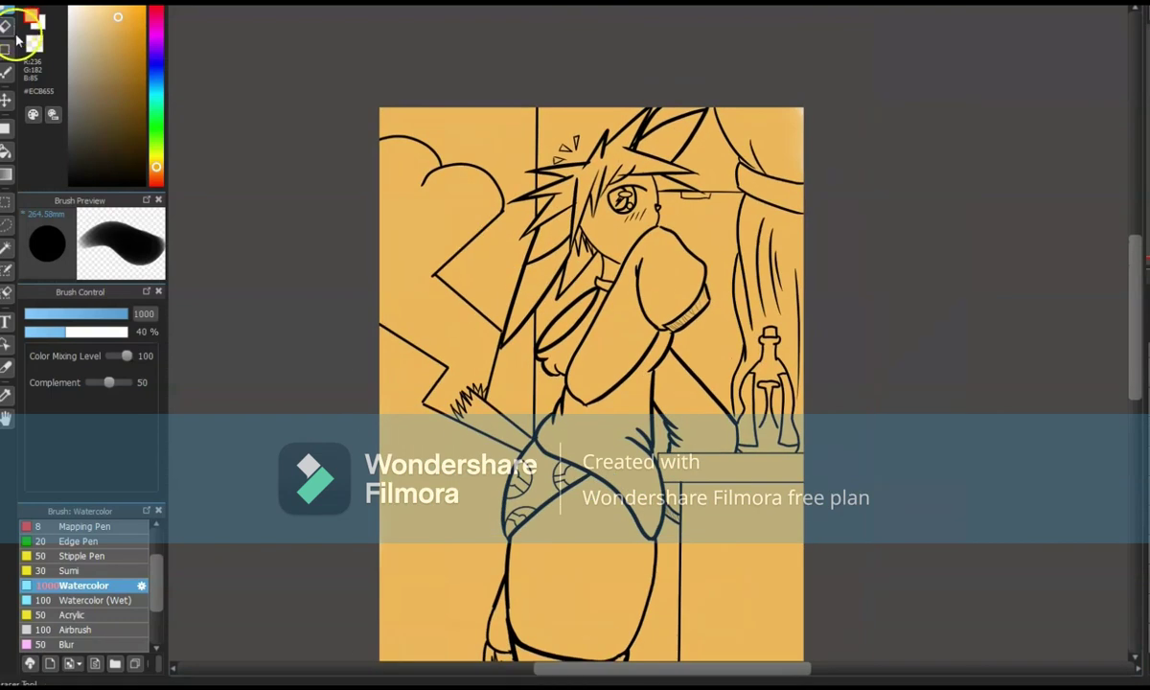
{"action": "left_click", "coordinate": [107, 557]}
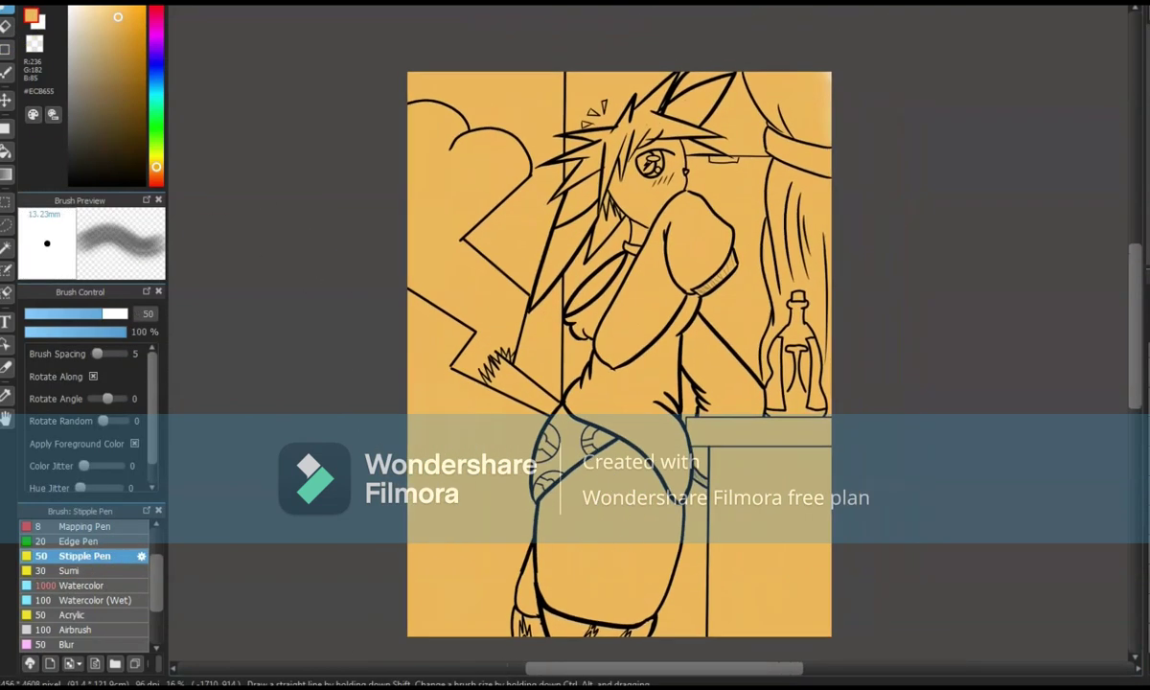
{"action": "left_click", "coordinate": [95, 586]}
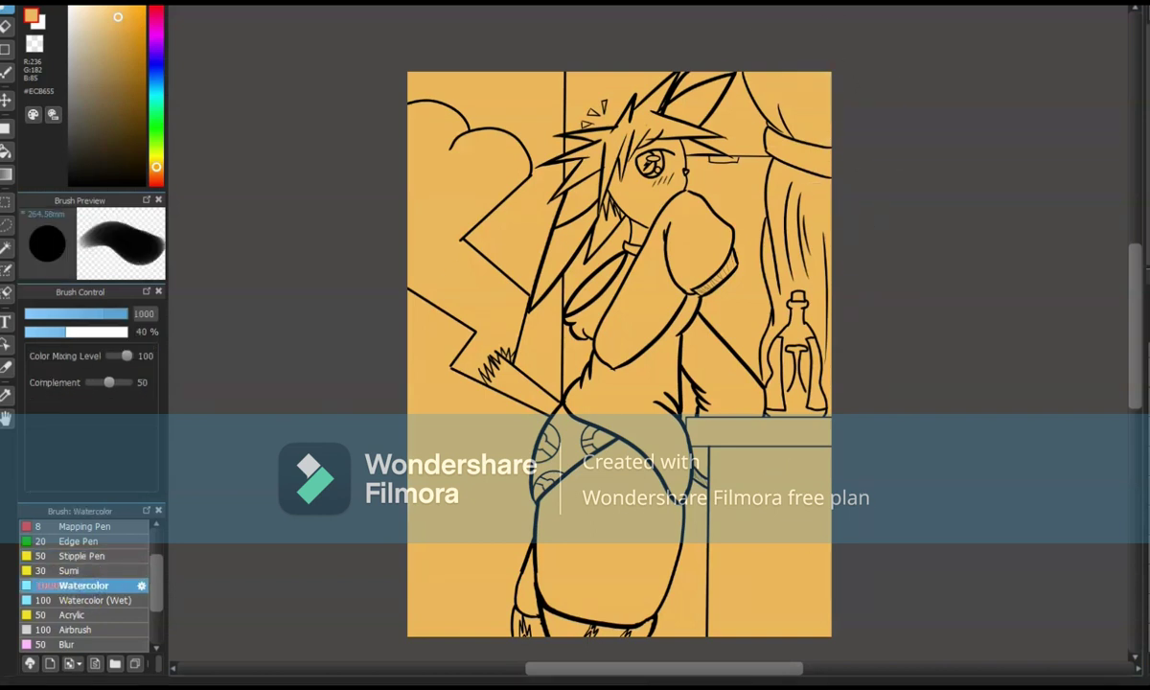
Paint the large jagged tail yellow #E6D30D with the Watercolor brush at size 269.
{"action": "left_click_drag", "start_coordinate": [156, 167], "coordinate": [156, 158]}
{"action": "left_click", "coordinate": [141, 22]}
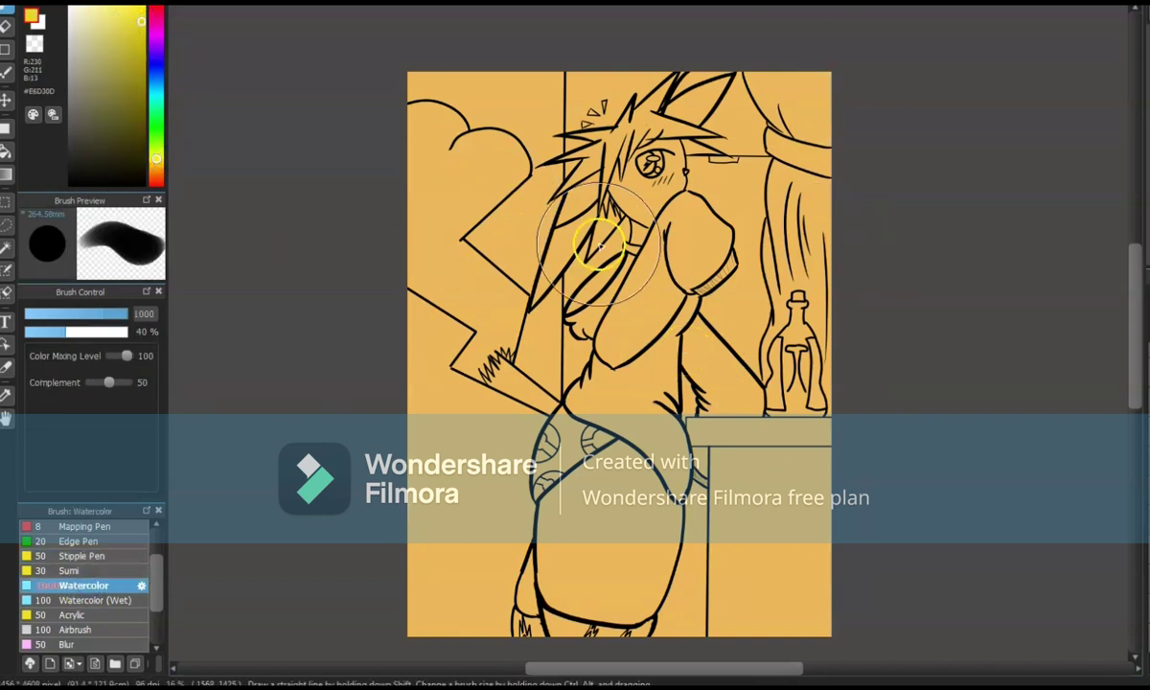
{"action": "left_click_drag", "start_coordinate": [561, 229], "coordinate": [277, 177]}
{"action": "mouse_move", "coordinate": [514, 178]}
{"action": "left_mouse_down"}
{"action": "mouse_move", "coordinate": [377, 128]}
{"action": "mouse_move", "coordinate": [402, 122]}
{"action": "mouse_move", "coordinate": [254, 171]}
{"action": "left_mouse_up"}
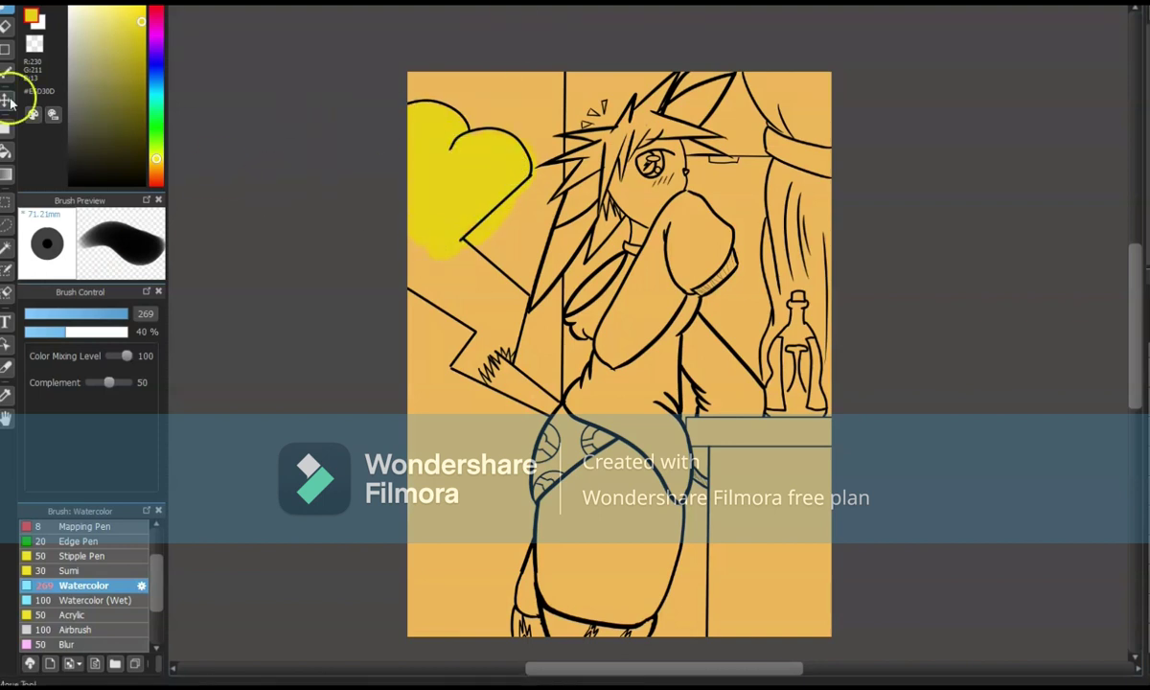
{"action": "left_click", "coordinate": [8, 27]}
{"action": "key", "text": "b"}
{"action": "mouse_move", "coordinate": [470, 159]}
{"action": "left_mouse_down"}
{"action": "mouse_move", "coordinate": [412, 259]}
{"action": "mouse_move", "coordinate": [461, 252]}
{"action": "mouse_move", "coordinate": [480, 326]}
{"action": "left_mouse_up"}
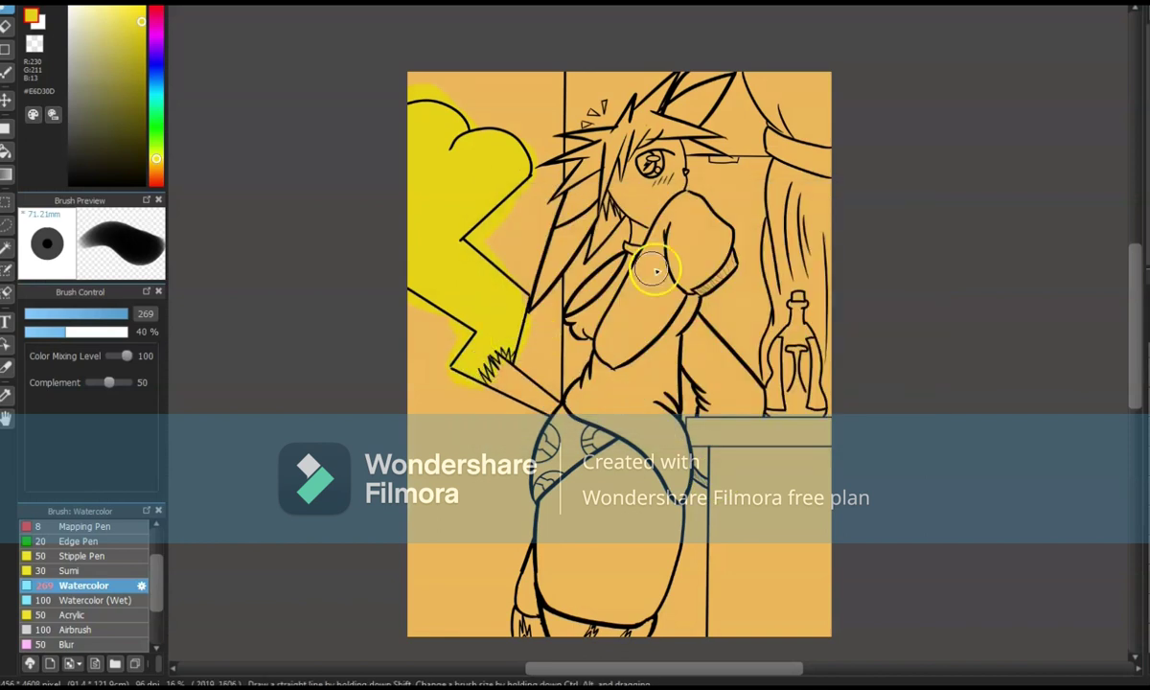
Paint the face, neck, thigh and lower leg with the same yellow Watercolor brush.
{"action": "left_click_drag", "start_coordinate": [642, 196], "coordinate": [647, 158]}
{"action": "left_click_drag", "start_coordinate": [613, 451], "coordinate": [580, 476]}
{"action": "left_click_drag", "start_coordinate": [535, 533], "coordinate": [528, 564]}
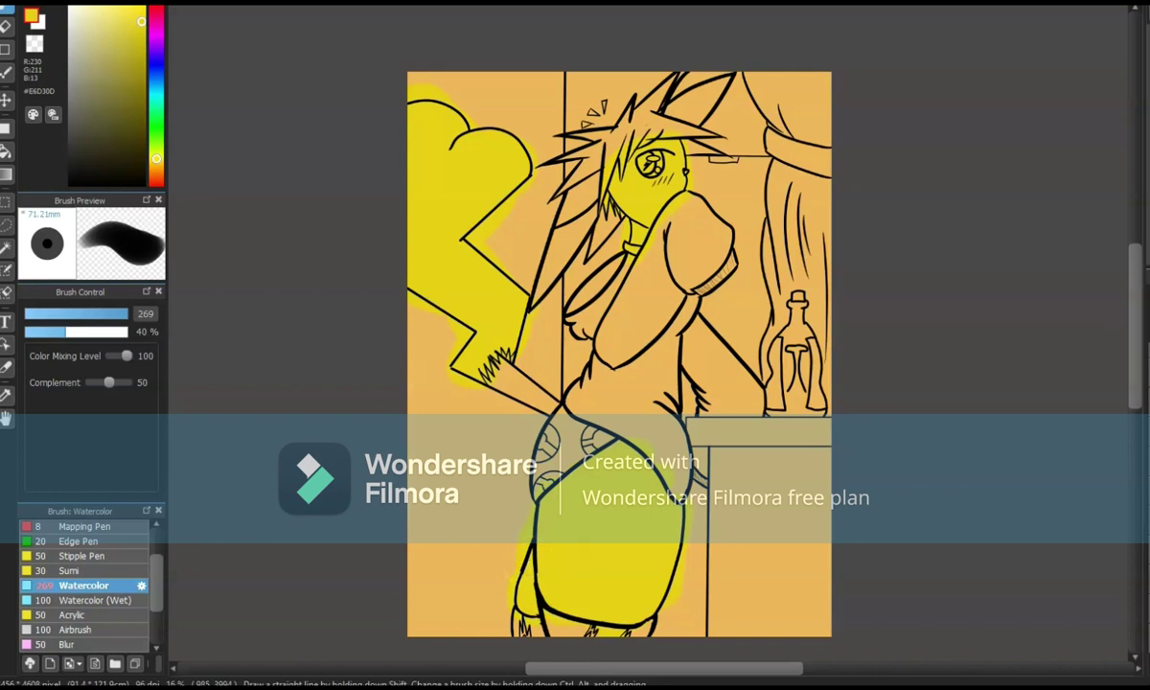
Erase the yellow spill outside the upper tail outline with the Eraser at size 73.
{"action": "key", "text": "e"}
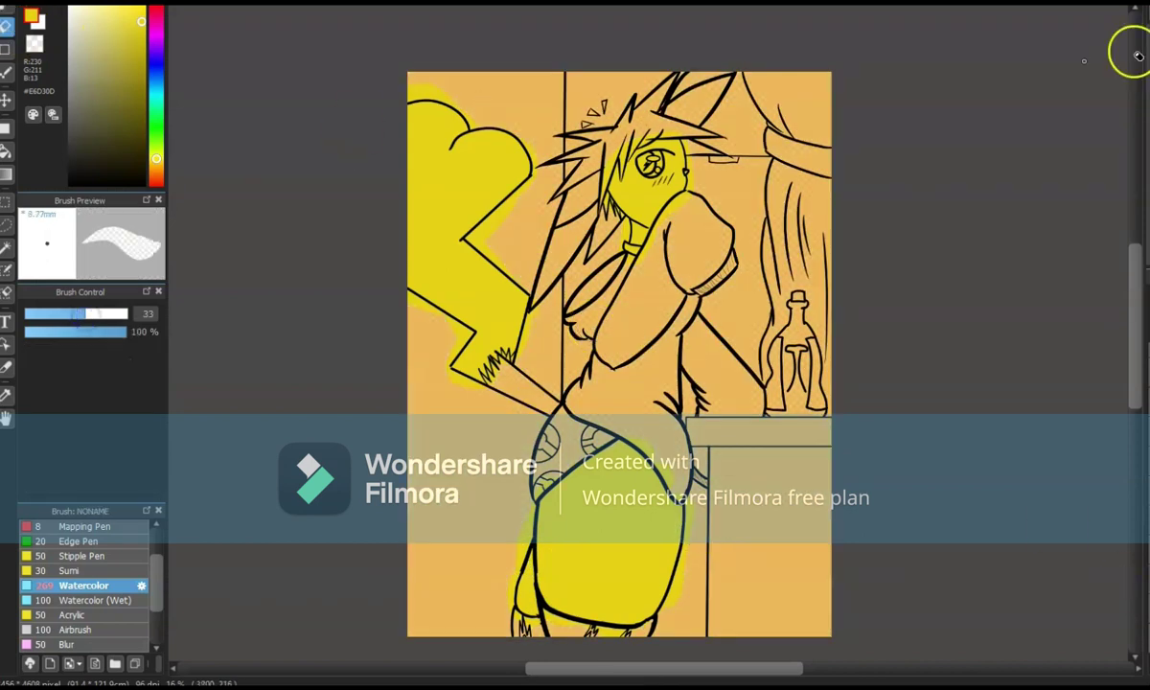
{"action": "scroll", "coordinate": [570, 121], "scroll_direction": "up", "scroll_amount": 3}
{"action": "key", "text": "bracketright"}
{"action": "key", "text": "bracketright"}
{"action": "key", "text": "bracketright"}
{"action": "key", "text": "bracketright"}
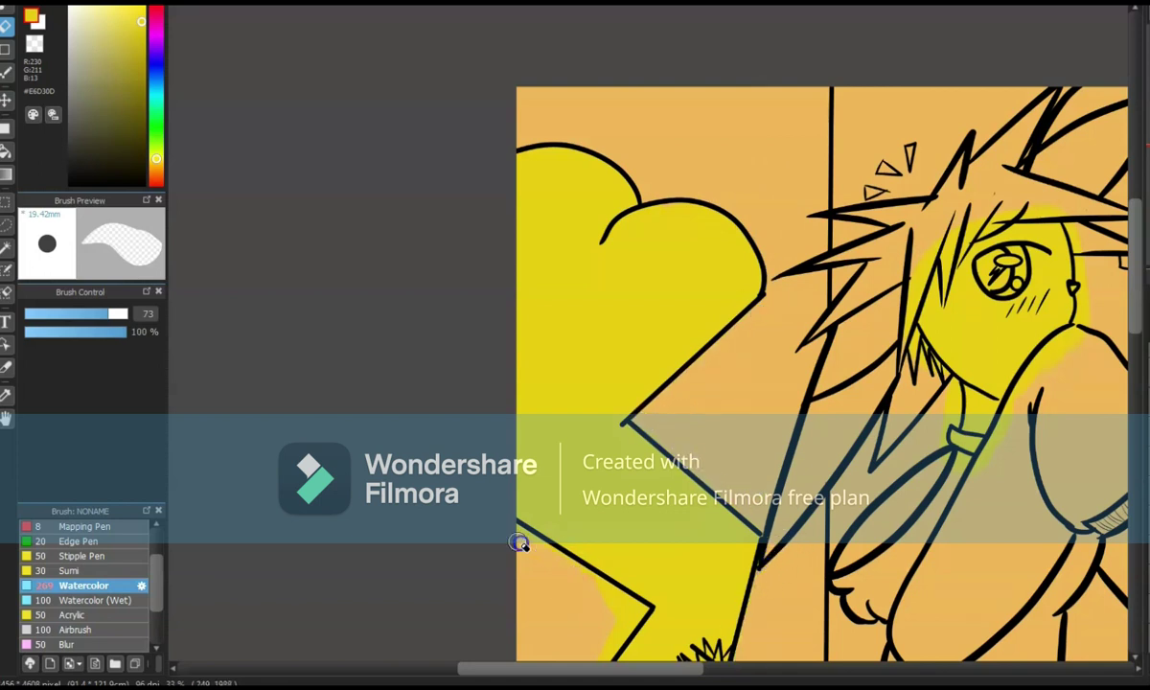
Erase the yellow spill along the lower tail edges with the Eraser at size 36, then restore its size to 73.
{"action": "scroll", "coordinate": [547, 554], "scroll_direction": "down", "scroll_amount": 8}
{"action": "scroll", "coordinate": [333, 247], "scroll_direction": "up", "scroll_amount": 3}
{"action": "key", "text": "bracketleft"}
{"action": "key", "text": "bracketleft"}
{"action": "key", "text": "bracketleft"}
{"action": "key", "text": "bracketleft"}
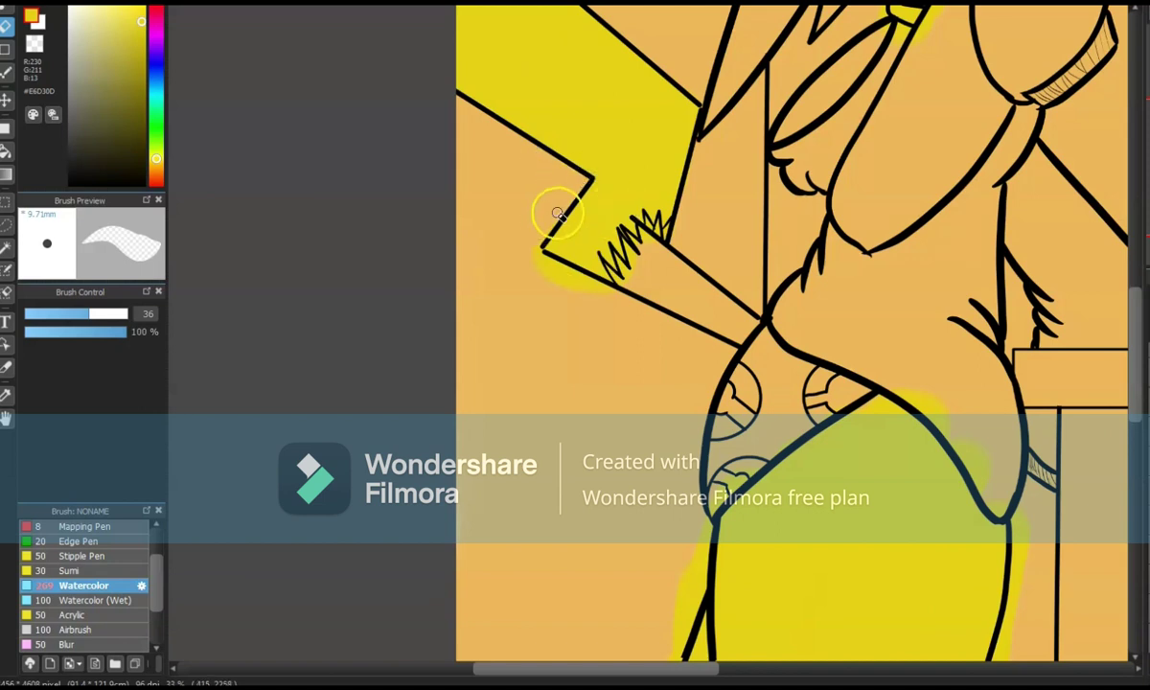
{"action": "key", "text": "bracketright"}
{"action": "key", "text": "bracketright"}
{"action": "key", "text": "bracketright"}
{"action": "key", "text": "bracketright"}
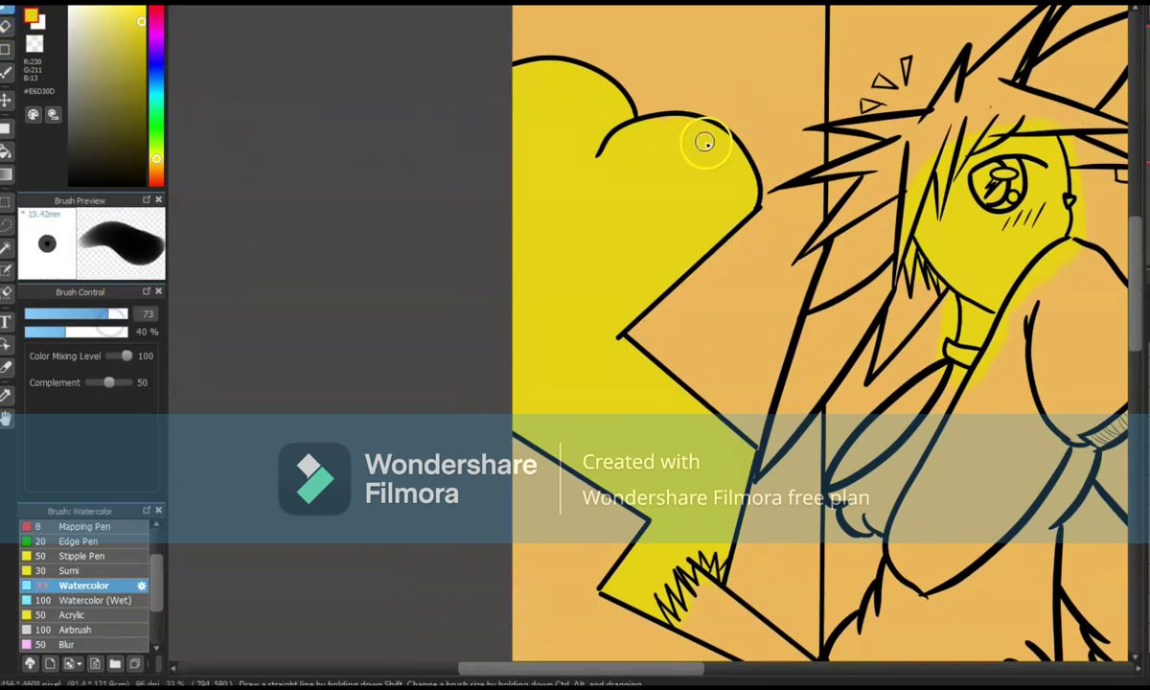
Paint both ears yellow with Watercolor at size 73 and erase the spill around the ears and face at size 36.
{"action": "key", "text": "e"}
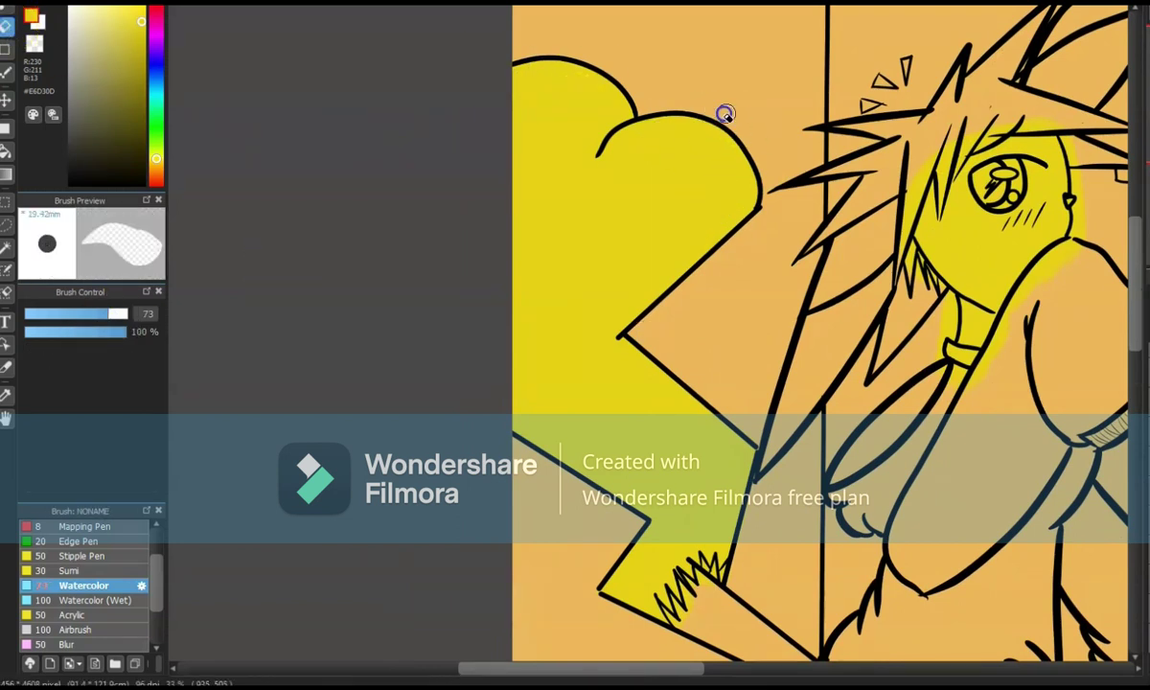
{"action": "key", "text": "b"}
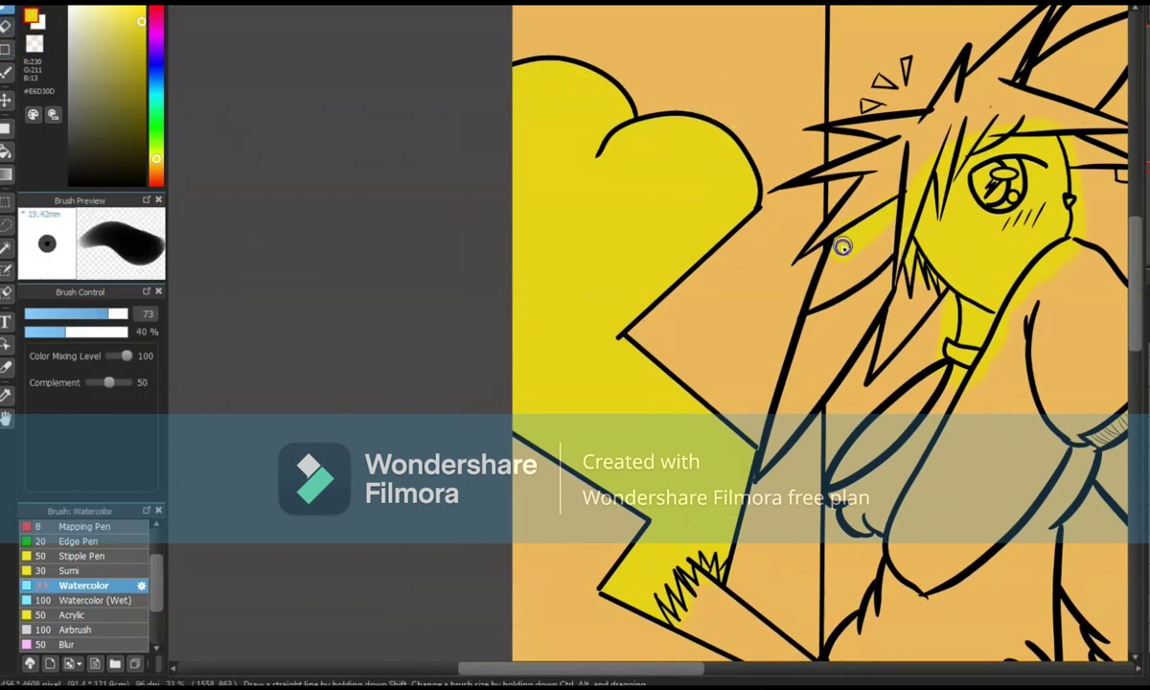
{"action": "left_click_drag", "start_coordinate": [734, 54], "coordinate": [911, 154]}
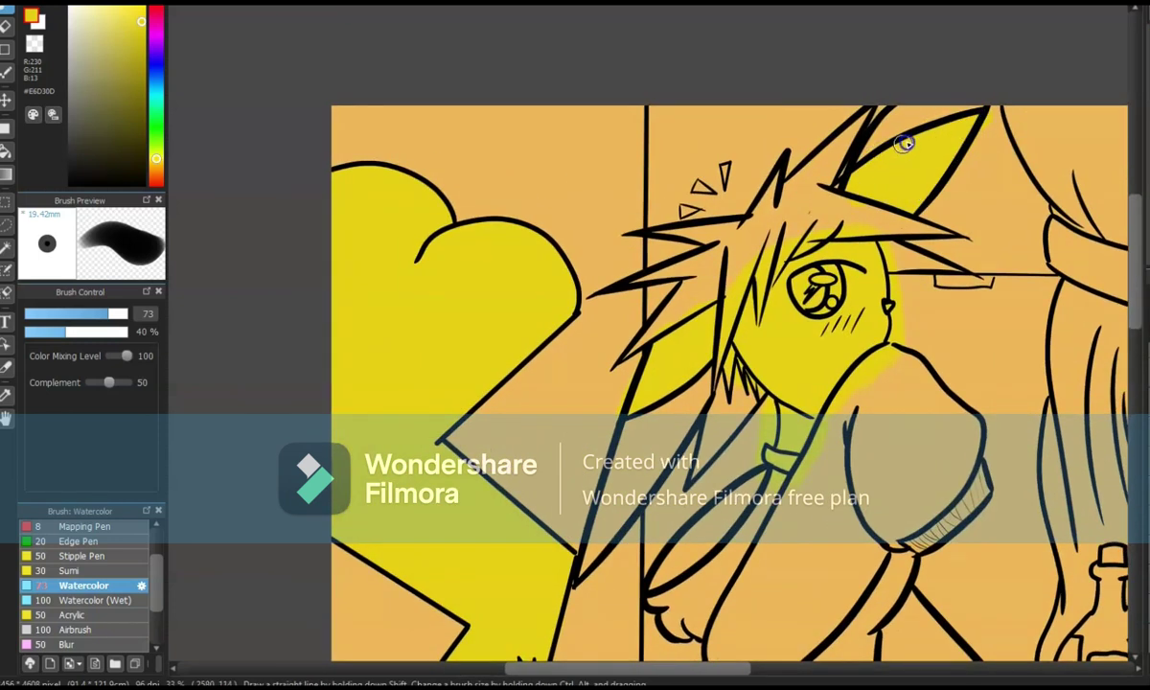
{"action": "key", "text": "e"}
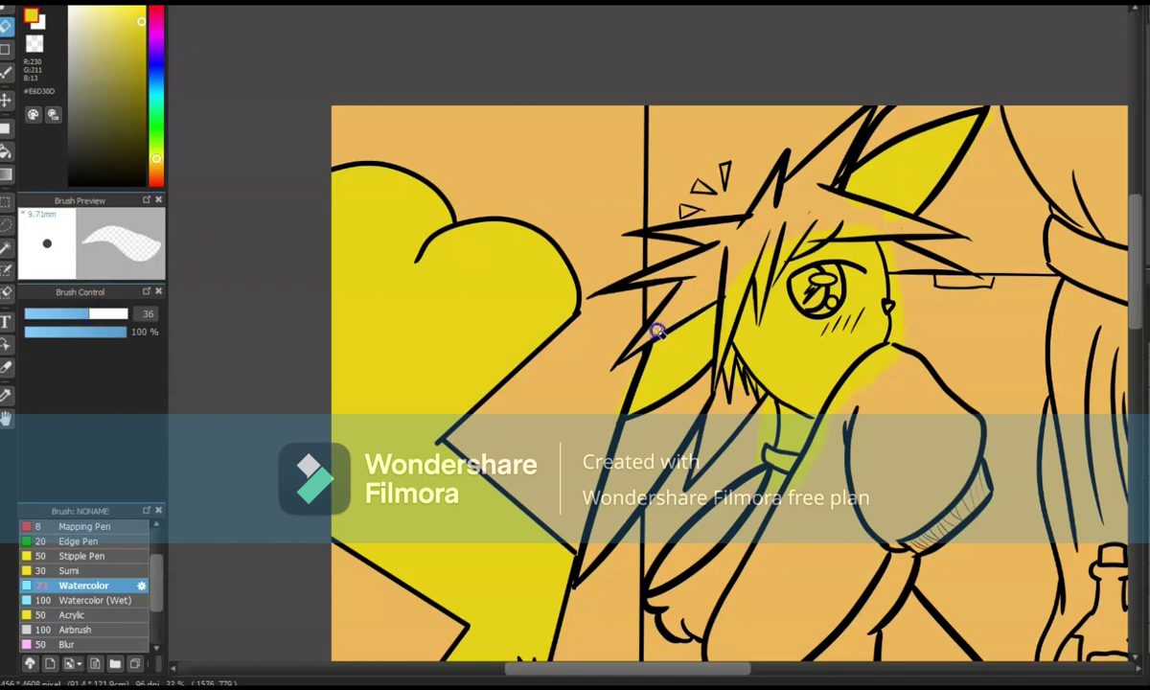
{"action": "left_click_drag", "start_coordinate": [723, 327], "coordinate": [771, 410]}
Erase the yellow spill around the thigh, hip garment and lower leg, using Eraser sizes 36 and 48.
{"action": "scroll", "coordinate": [887, 305], "scroll_direction": "down", "scroll_amount": 5}
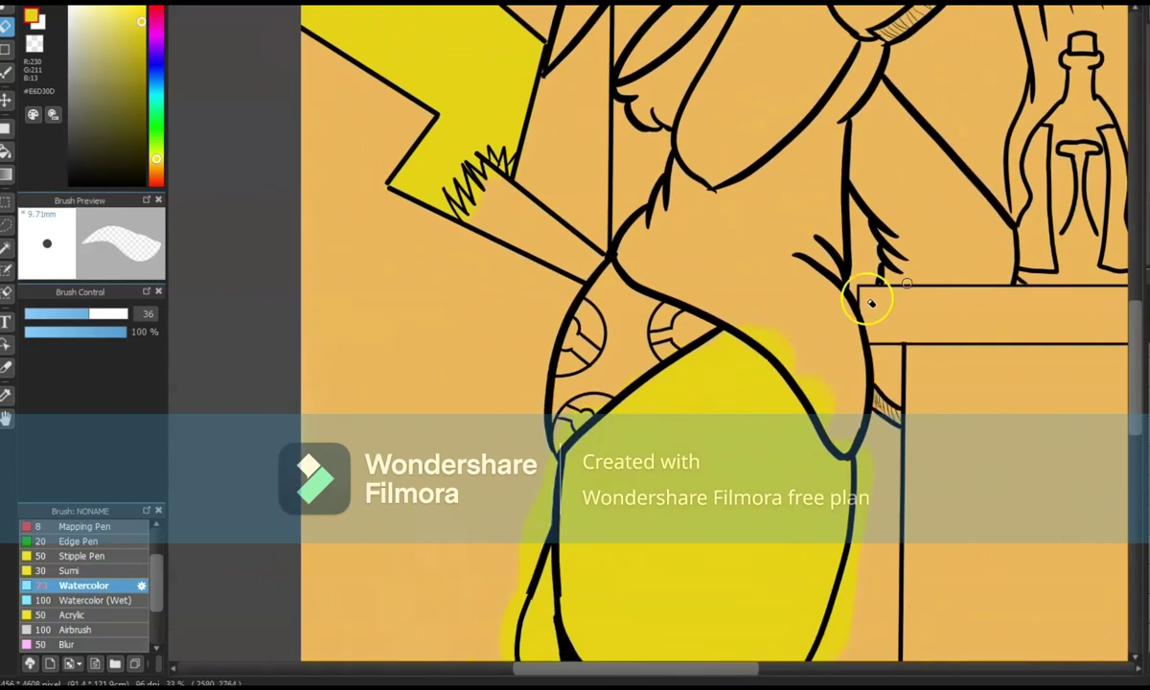
{"action": "key", "text": "b"}
{"action": "left_click_drag", "start_coordinate": [801, 427], "coordinate": [983, 302]}
{"action": "left_click_drag", "start_coordinate": [1030, 381], "coordinate": [955, 440]}
{"action": "key", "text": "e"}
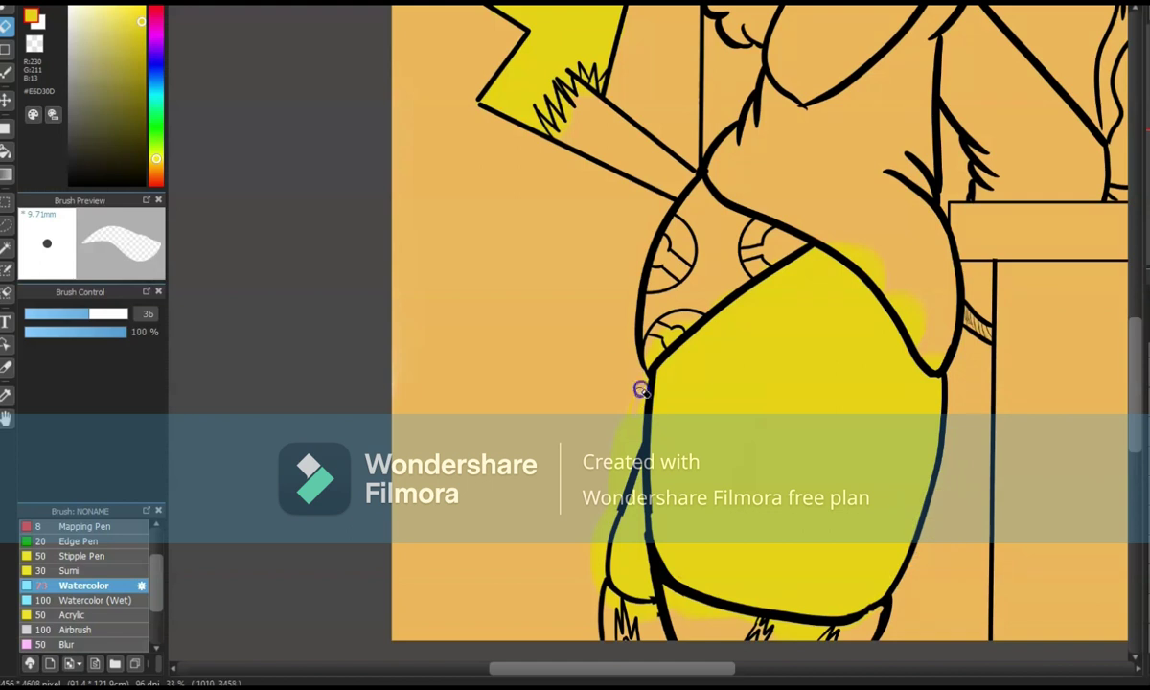
{"action": "mouse_move", "coordinate": [833, 245]}
{"action": "left_mouse_down"}
{"action": "mouse_move", "coordinate": [897, 284]}
{"action": "mouse_move", "coordinate": [929, 360]}
{"action": "left_mouse_up"}
{"action": "key", "text": "bracketright"}
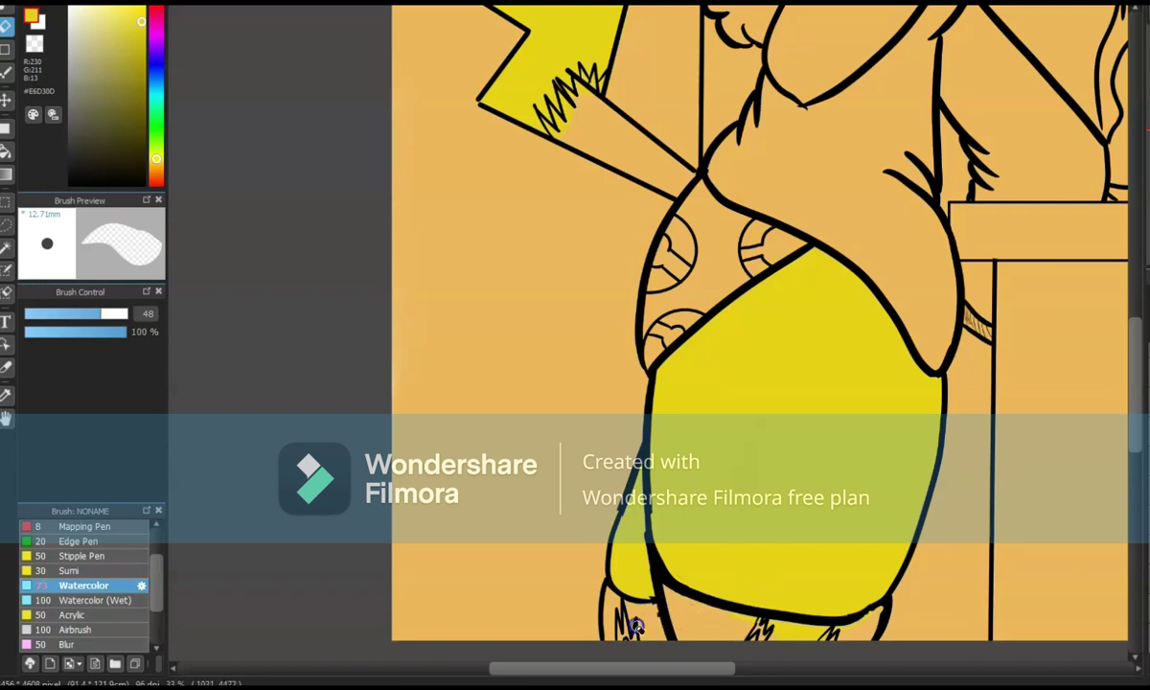
Paint the main mass and upper spikes of the hair light yellow #EDF058 with Watercolor at size 73.
{"action": "scroll", "coordinate": [853, 628], "scroll_direction": "up", "scroll_amount": 10}
{"action": "scroll", "coordinate": [1129, 90], "scroll_direction": "down", "scroll_amount": 5}
{"action": "left_click", "coordinate": [8, 27]}
{"action": "scroll", "coordinate": [623, 336], "scroll_direction": "down", "scroll_amount": 10}
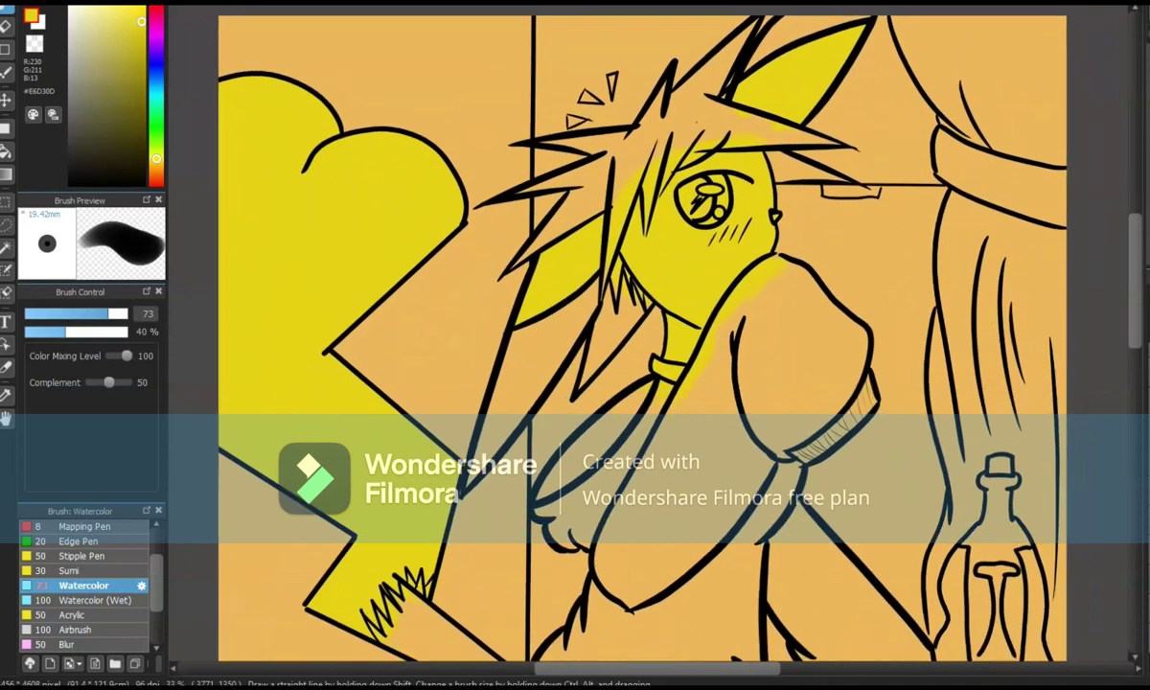
{"action": "scroll", "coordinate": [623, 336], "scroll_direction": "up", "scroll_amount": 10}
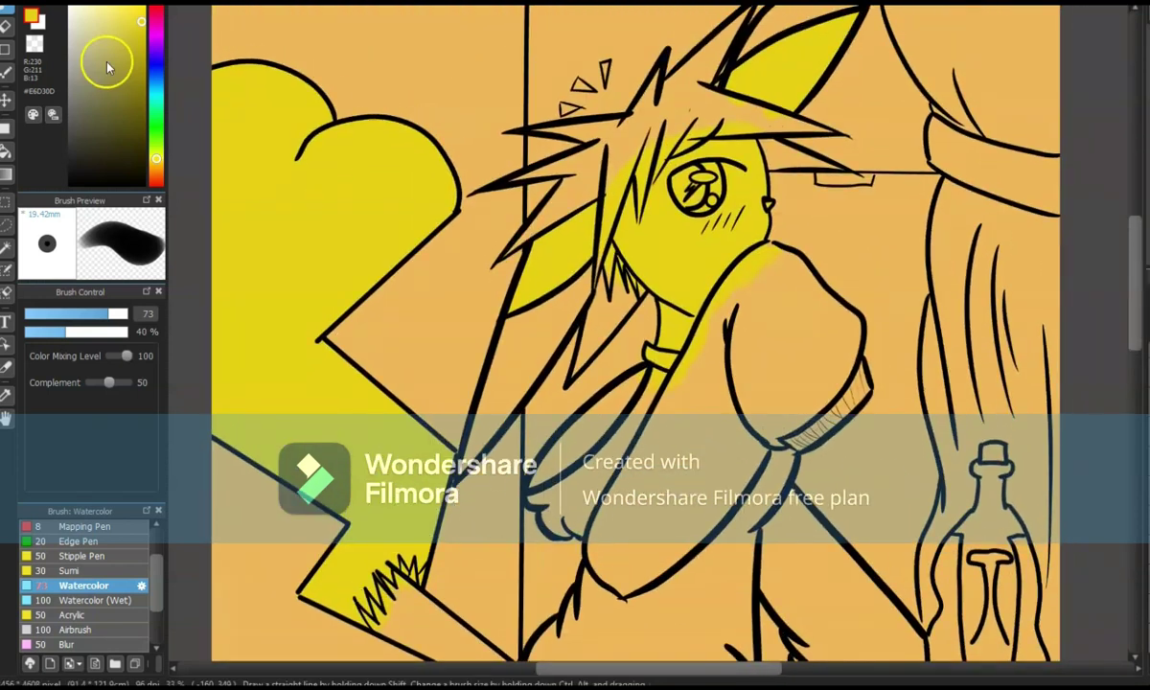
{"action": "left_click", "coordinate": [156, 164]}
{"action": "left_click", "coordinate": [120, 15]}
{"action": "left_click", "coordinate": [155, 157]}
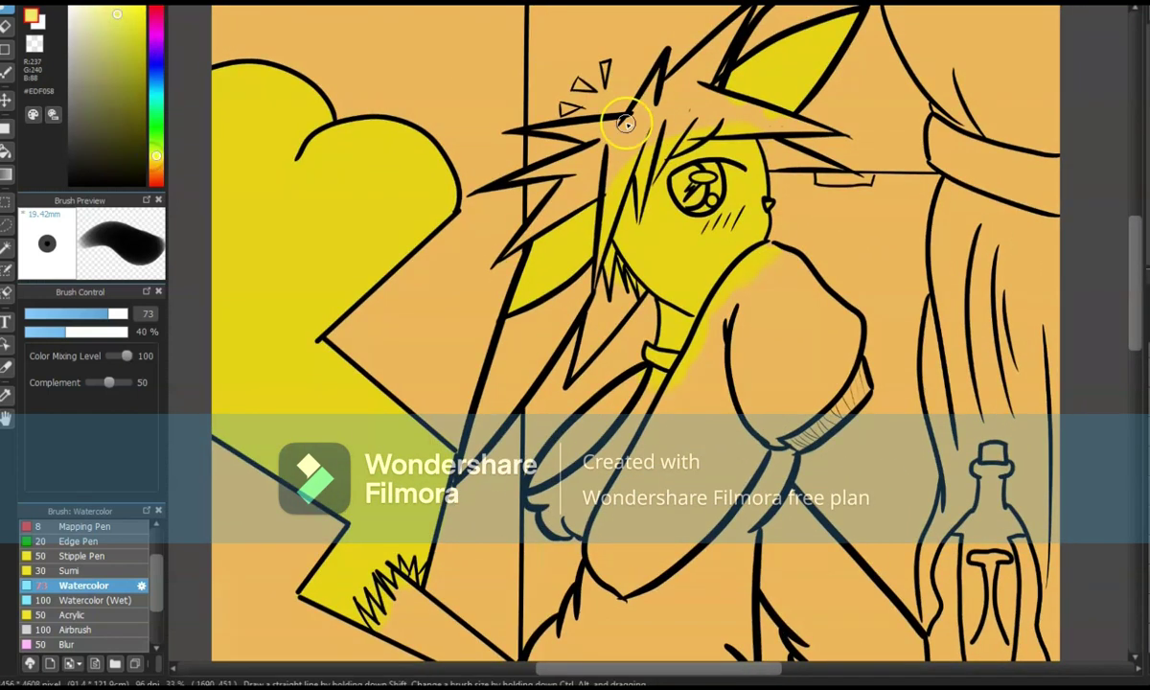
{"action": "mouse_move", "coordinate": [587, 177]}
{"action": "left_mouse_down"}
{"action": "mouse_move", "coordinate": [652, 96]}
{"action": "mouse_move", "coordinate": [537, 132]}
{"action": "left_mouse_up"}
{"action": "mouse_move", "coordinate": [623, 126]}
{"action": "left_mouse_down"}
{"action": "mouse_move", "coordinate": [579, 160]}
{"action": "mouse_move", "coordinate": [574, 132]}
{"action": "mouse_move", "coordinate": [605, 121]}
{"action": "mouse_move", "coordinate": [675, 43]}
{"action": "mouse_move", "coordinate": [664, 115]}
{"action": "left_mouse_up"}
{"action": "mouse_move", "coordinate": [654, 157]}
{"action": "left_mouse_down"}
{"action": "mouse_move", "coordinate": [710, 197]}
{"action": "mouse_move", "coordinate": [681, 164]}
{"action": "mouse_move", "coordinate": [625, 284]}
{"action": "left_mouse_up"}
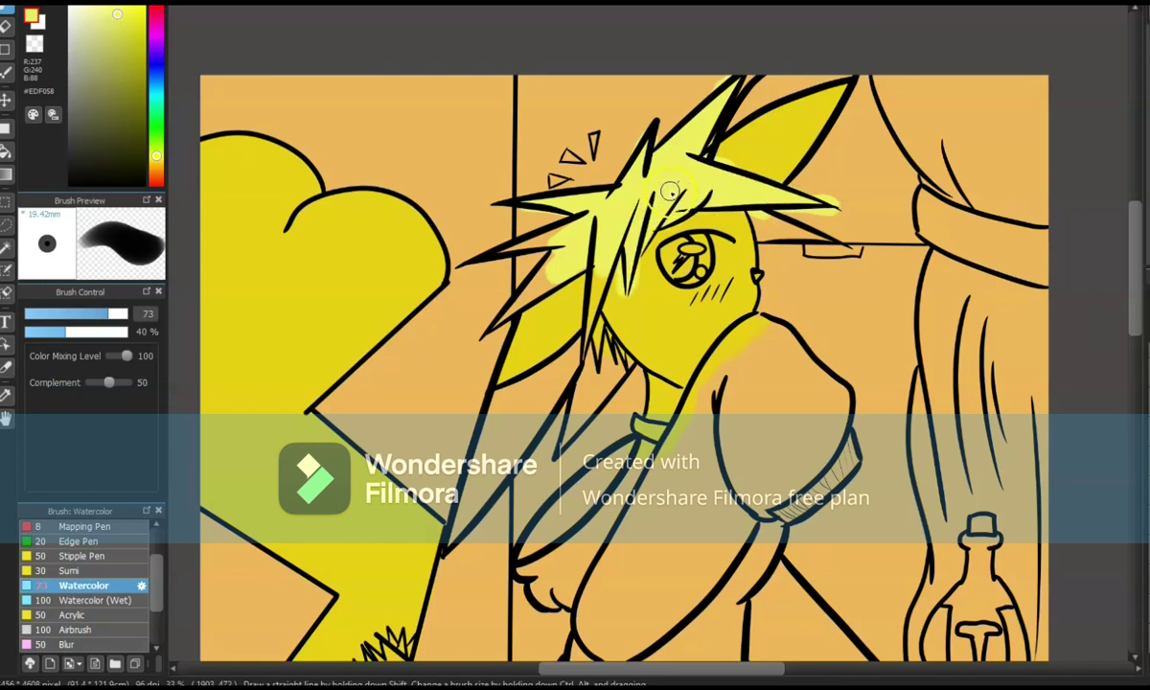
Fill the remaining hair spikes beside the forehead and above the lower ear with light yellow.
{"action": "key", "text": "e"}
{"action": "key", "text": "b"}
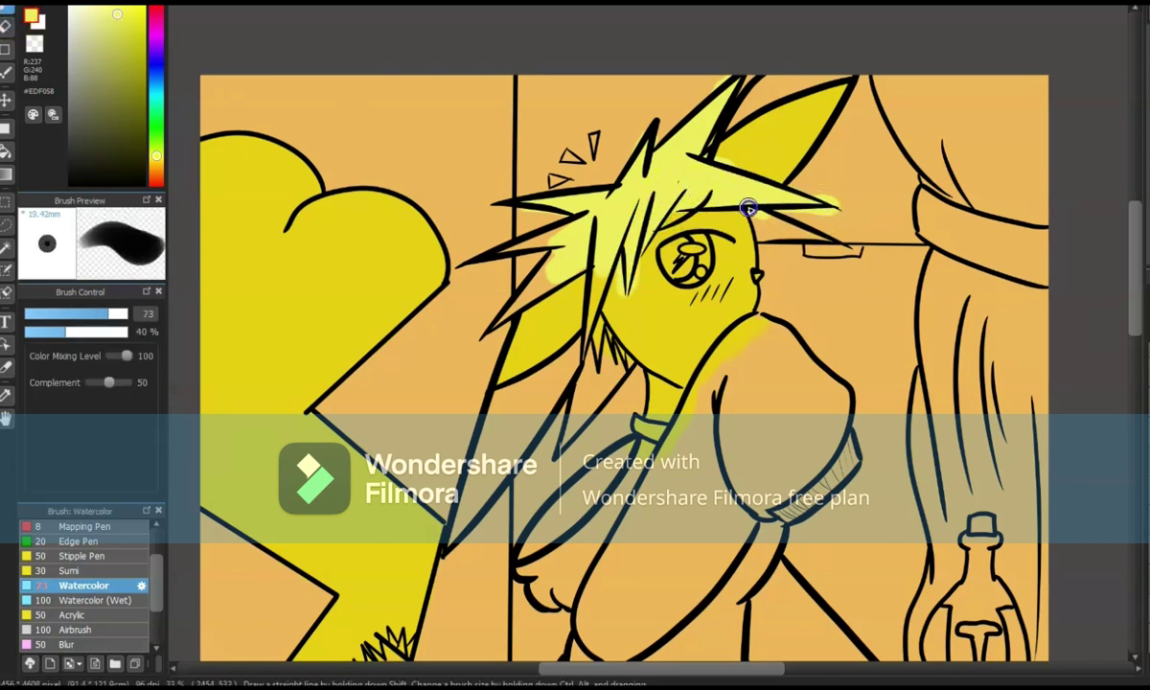
{"action": "left_click_drag", "start_coordinate": [594, 213], "coordinate": [514, 295]}
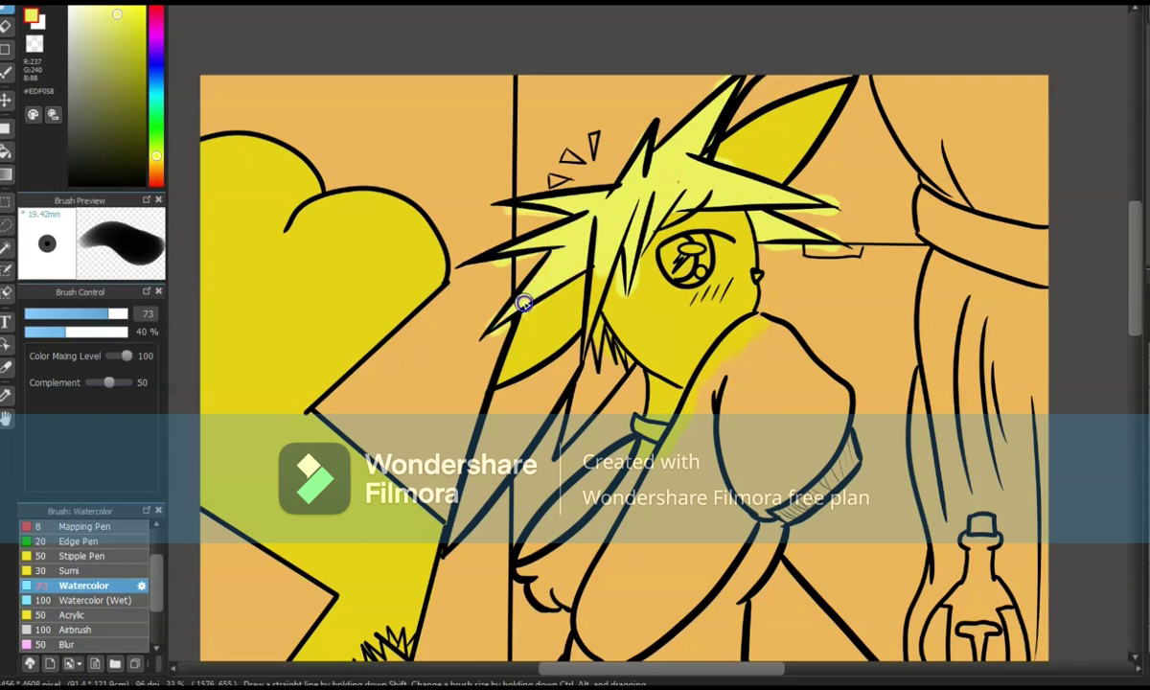
Paint the small hair tufts below the cheek light yellow with Watercolor at size 19 and erase their spill at size 15.
{"action": "key", "text": "bracketleft"}
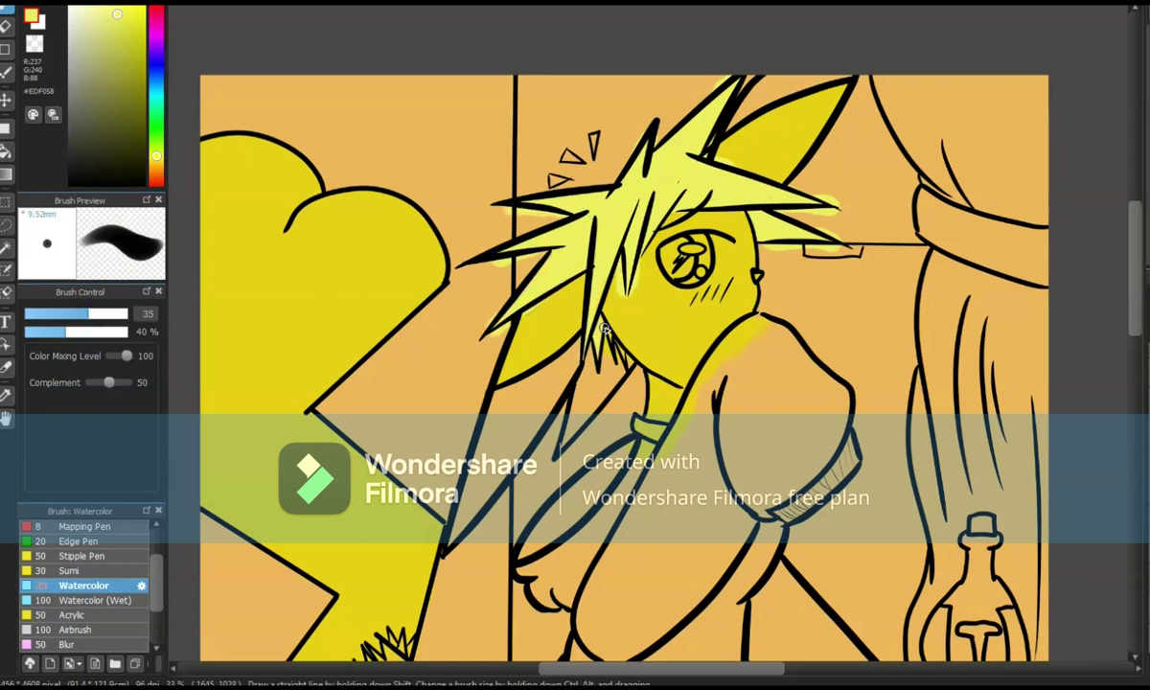
{"action": "scroll", "coordinate": [565, 312], "scroll_direction": "up", "scroll_amount": 4}
{"action": "key", "text": "bracketleft"}
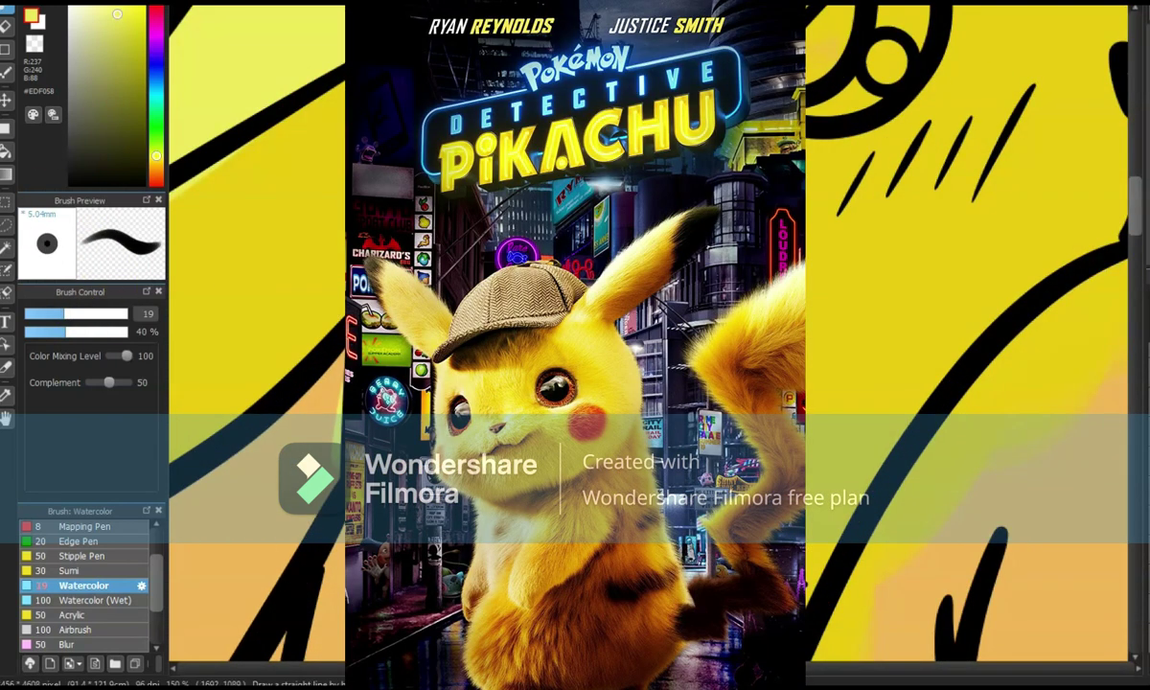
{"action": "key", "text": "e"}
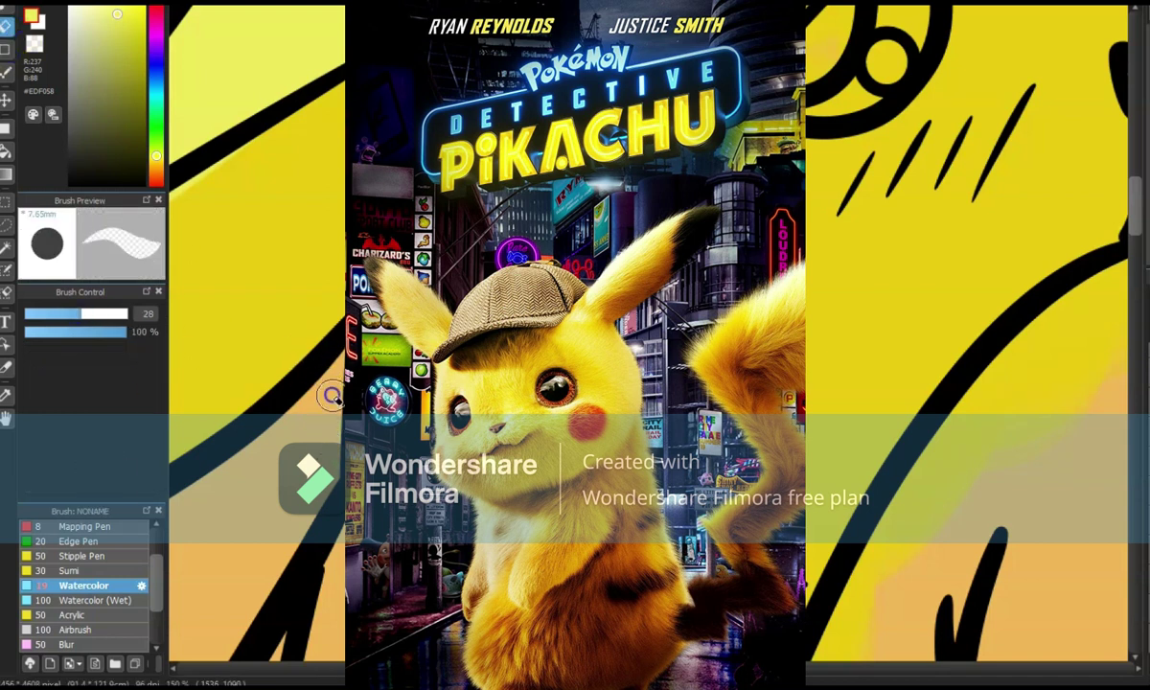
{"action": "left_click_drag", "start_coordinate": [67, 318], "coordinate": [58, 318]}
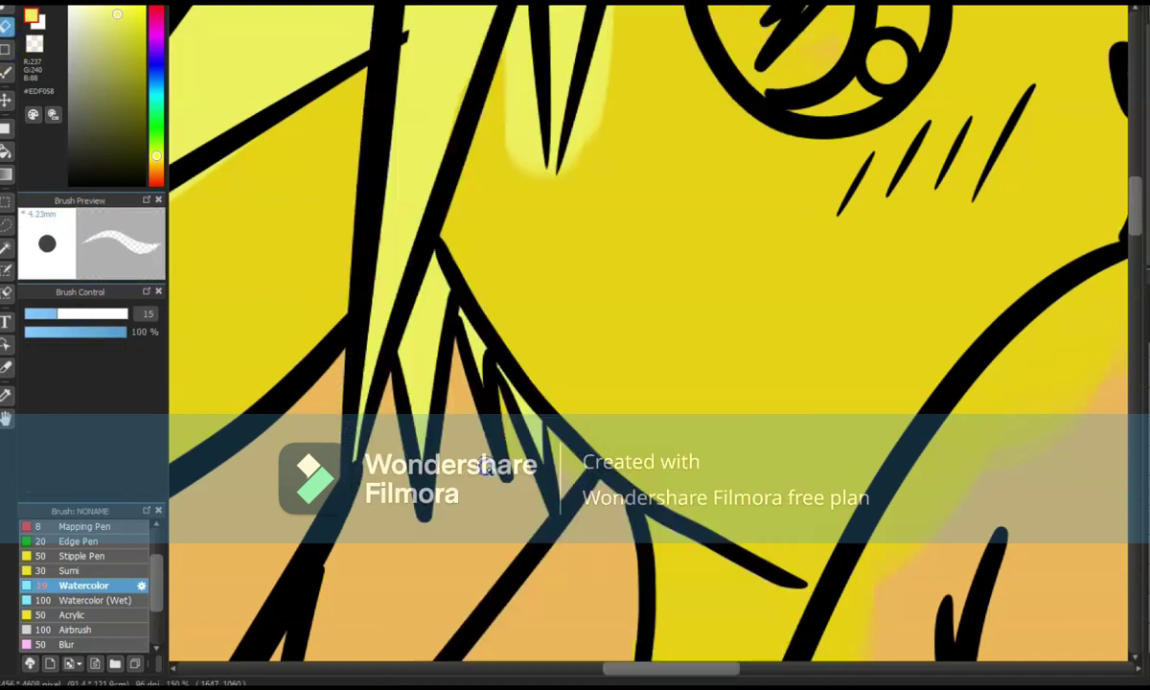
{"action": "scroll", "coordinate": [1078, 163], "scroll_direction": "down", "scroll_amount": 4}
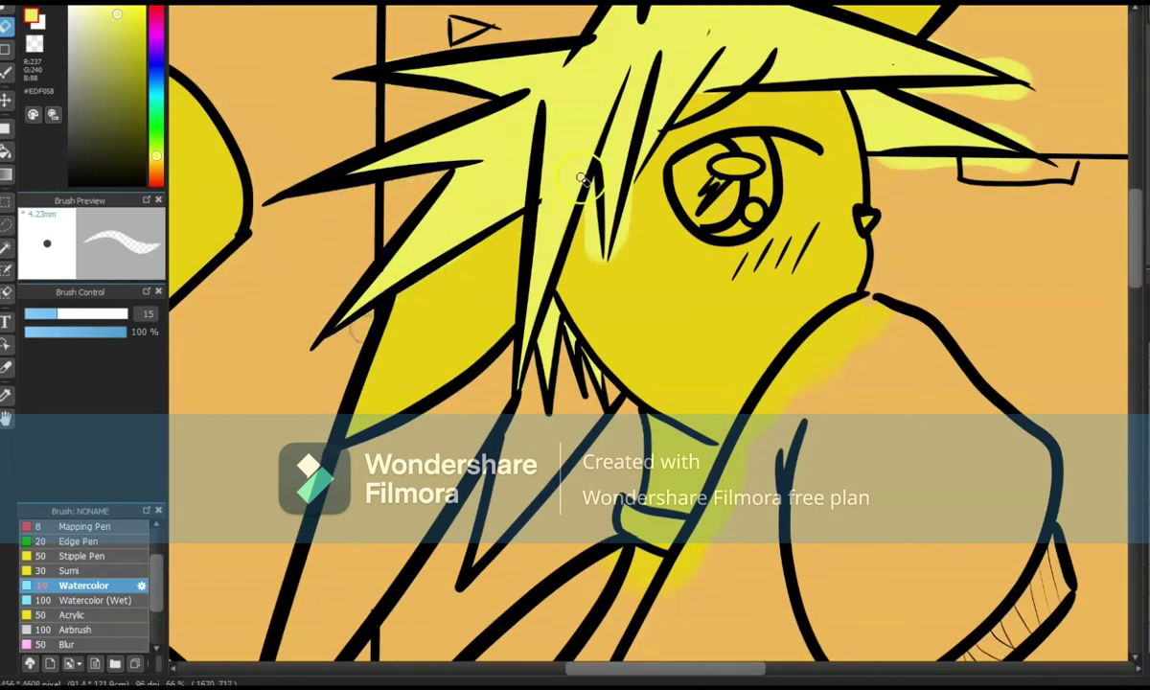
Erase the light yellow spill beside the forehead hair spikes at size 15 and the yellow spill along the shoulder and collar at size 48.
{"action": "scroll", "coordinate": [631, 218], "scroll_direction": "up", "scroll_amount": 3}
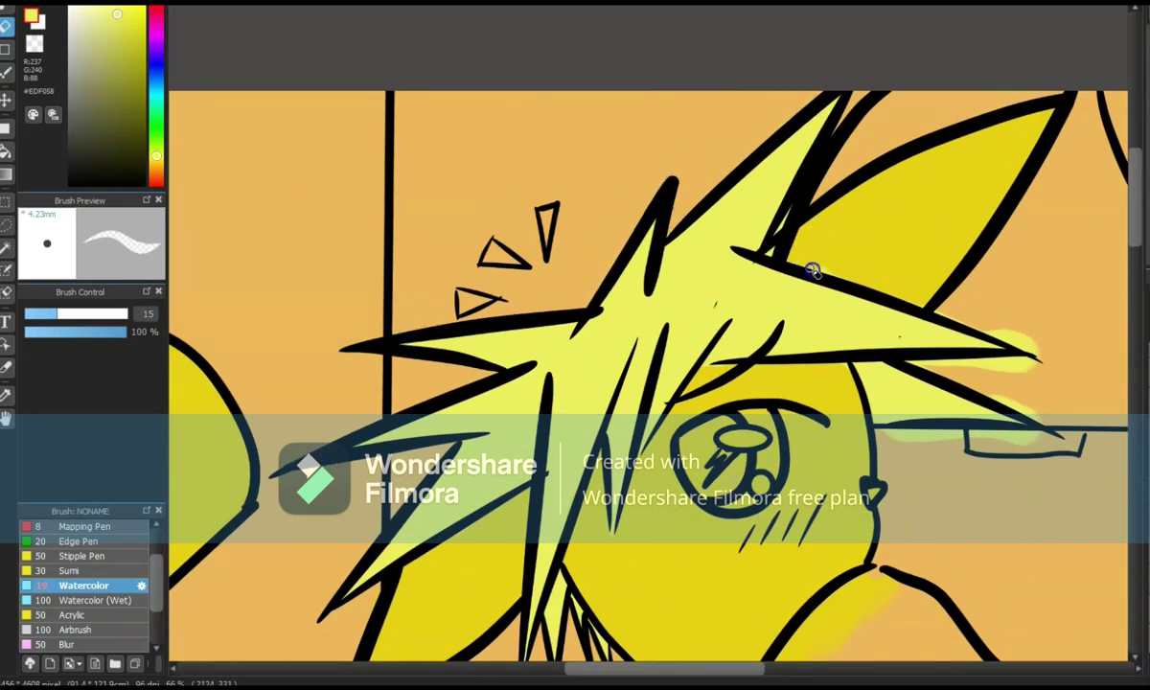
{"action": "mouse_move", "coordinate": [996, 314]}
{"action": "left_mouse_down"}
{"action": "mouse_move", "coordinate": [1045, 353]}
{"action": "mouse_move", "coordinate": [993, 364]}
{"action": "left_mouse_up"}
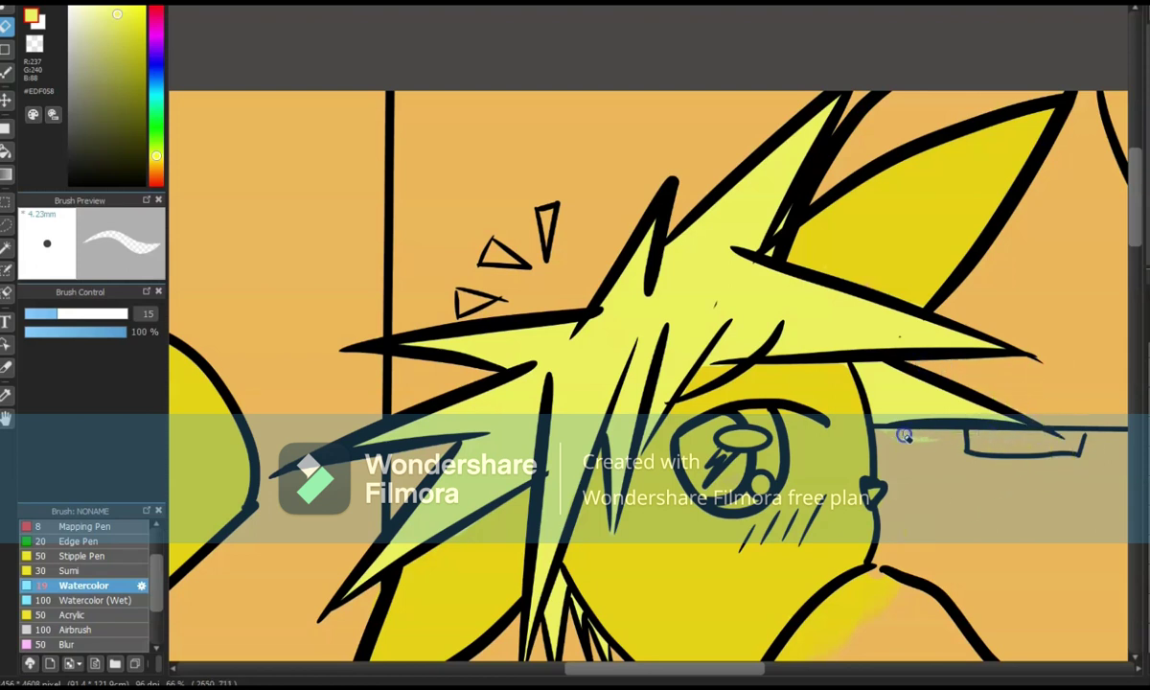
{"action": "left_click_drag", "start_coordinate": [671, 403], "coordinate": [728, 182]}
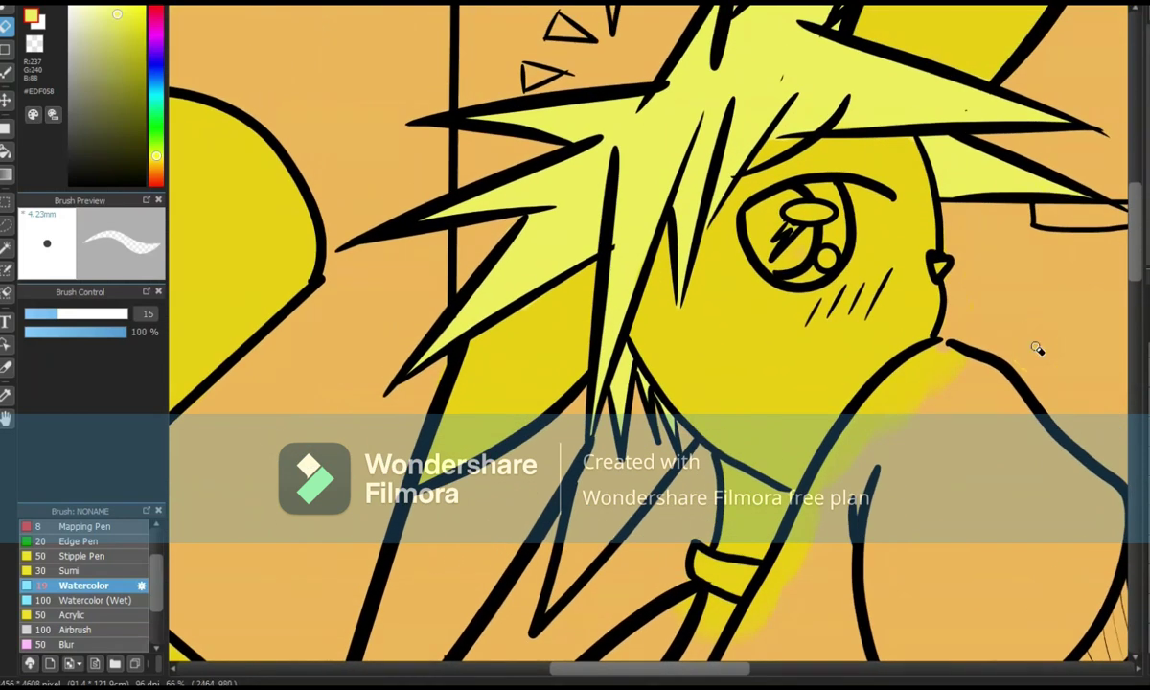
{"action": "left_click", "coordinate": [96, 314]}
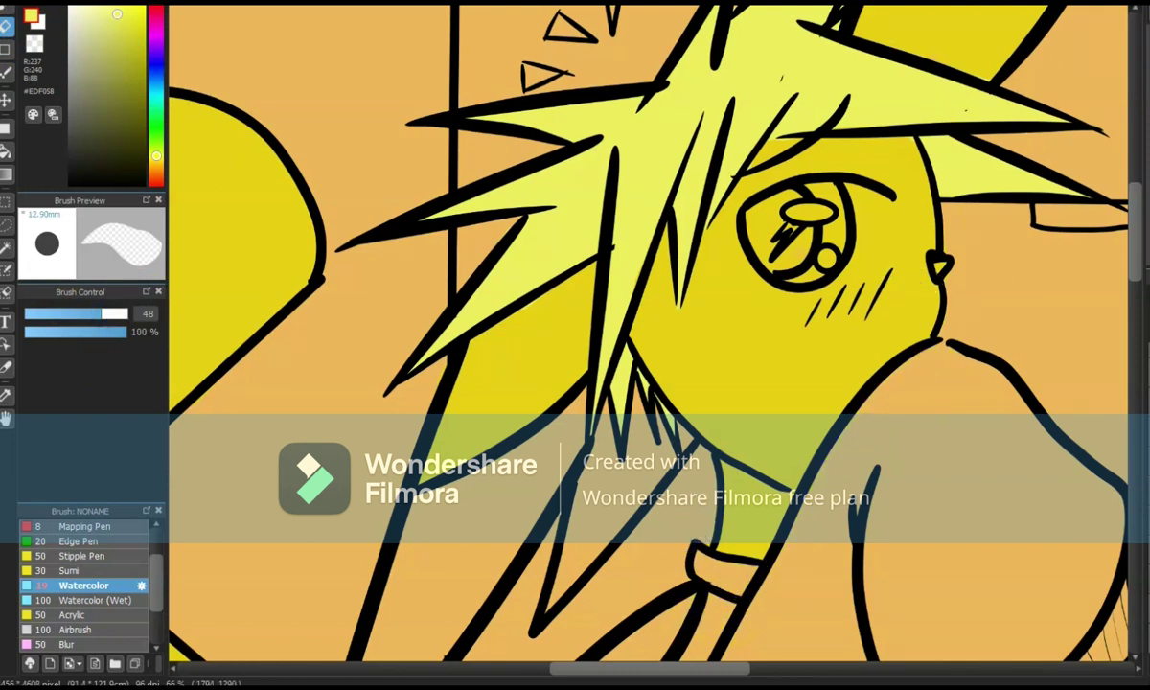
{"action": "key", "text": "b"}
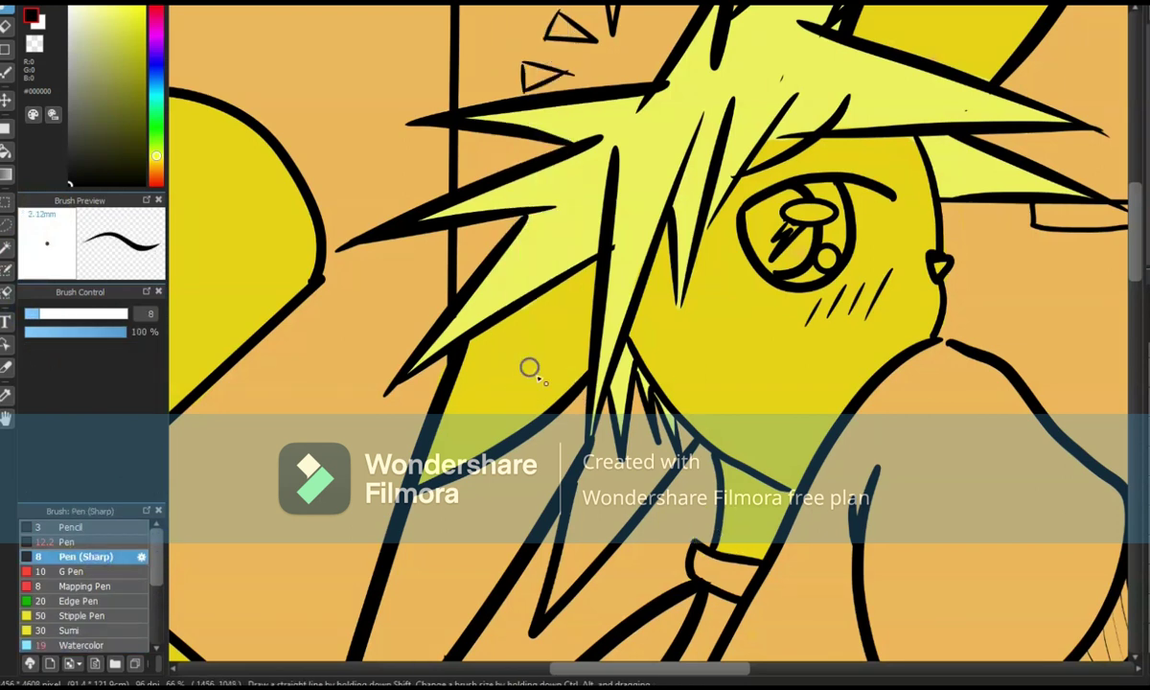
{"action": "key", "text": "e"}
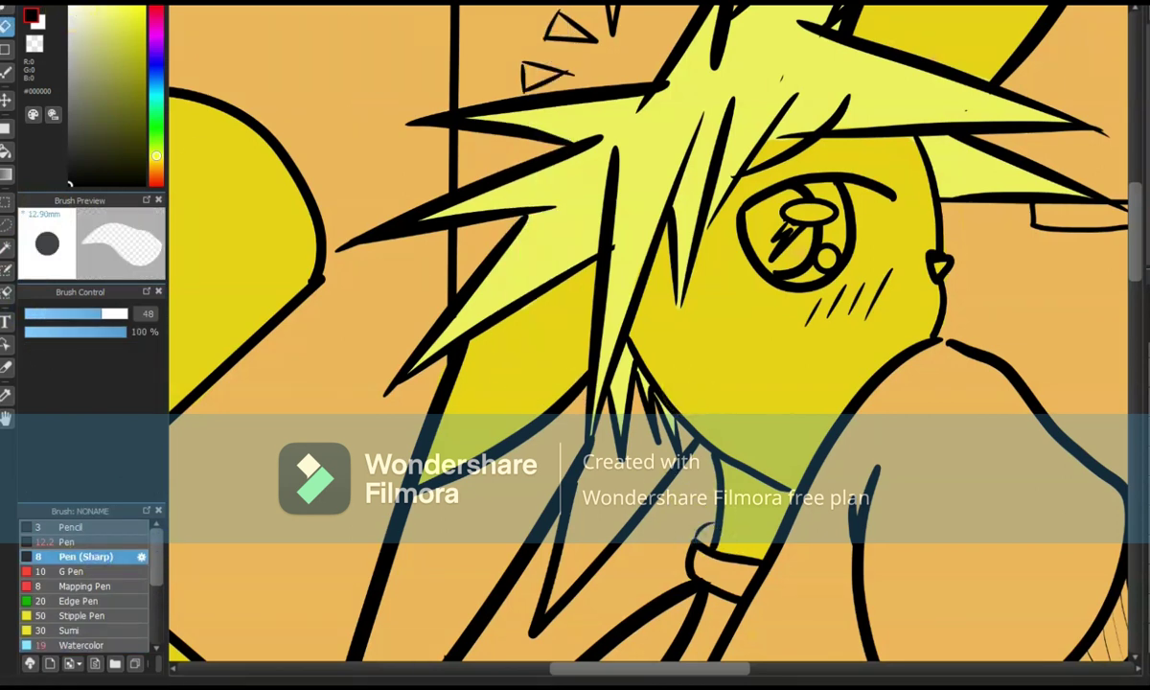
{"action": "key", "text": "b"}
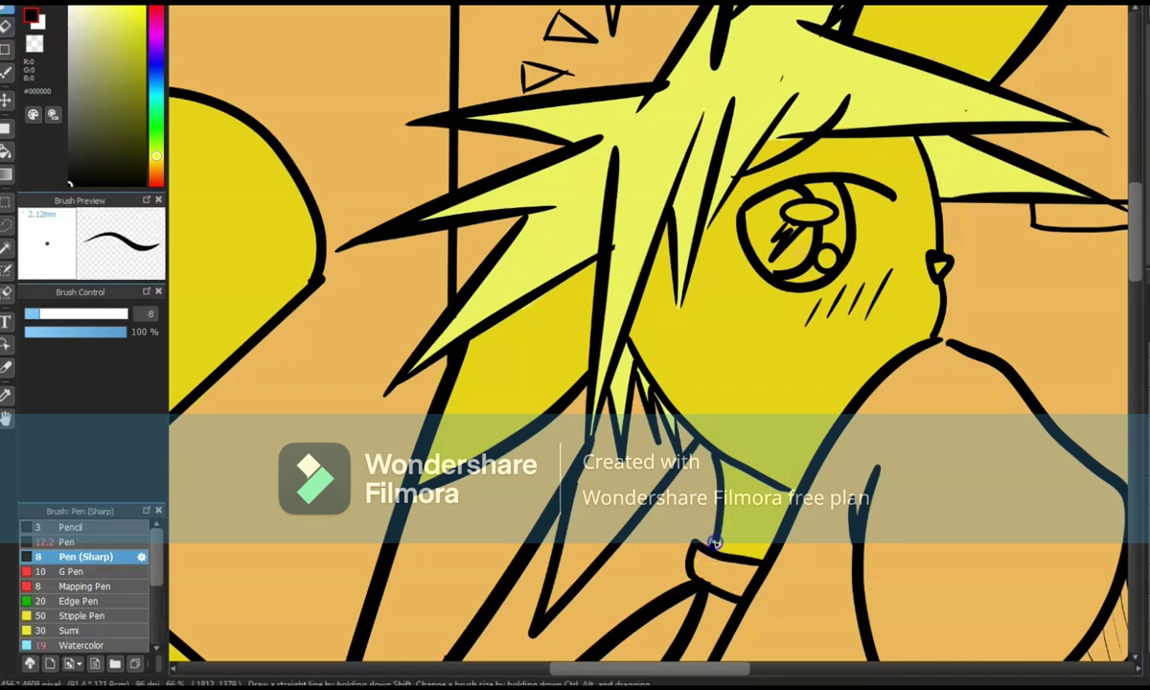
Paint the long pointed hair lock below the cheek light yellow #EDF058 with the Watercolor brush.
{"action": "scroll", "coordinate": [652, 335], "scroll_direction": "down", "scroll_amount": 3}
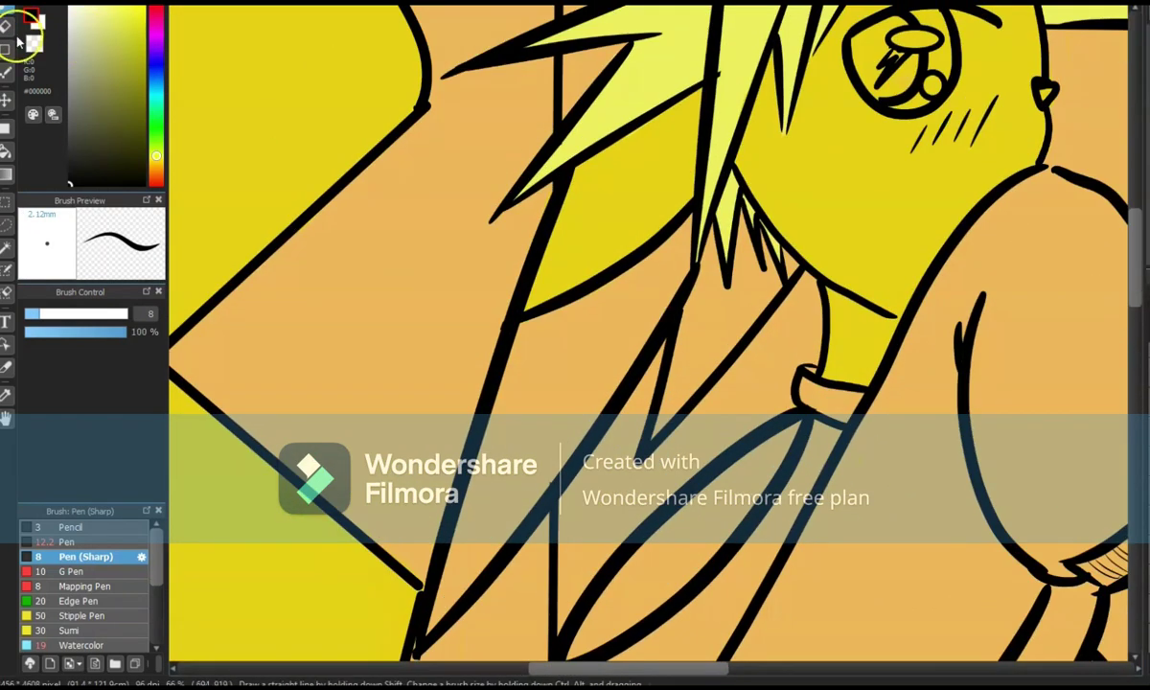
{"action": "left_click", "coordinate": [251, 500], "text": "alt"}
{"action": "left_click", "coordinate": [81, 645]}
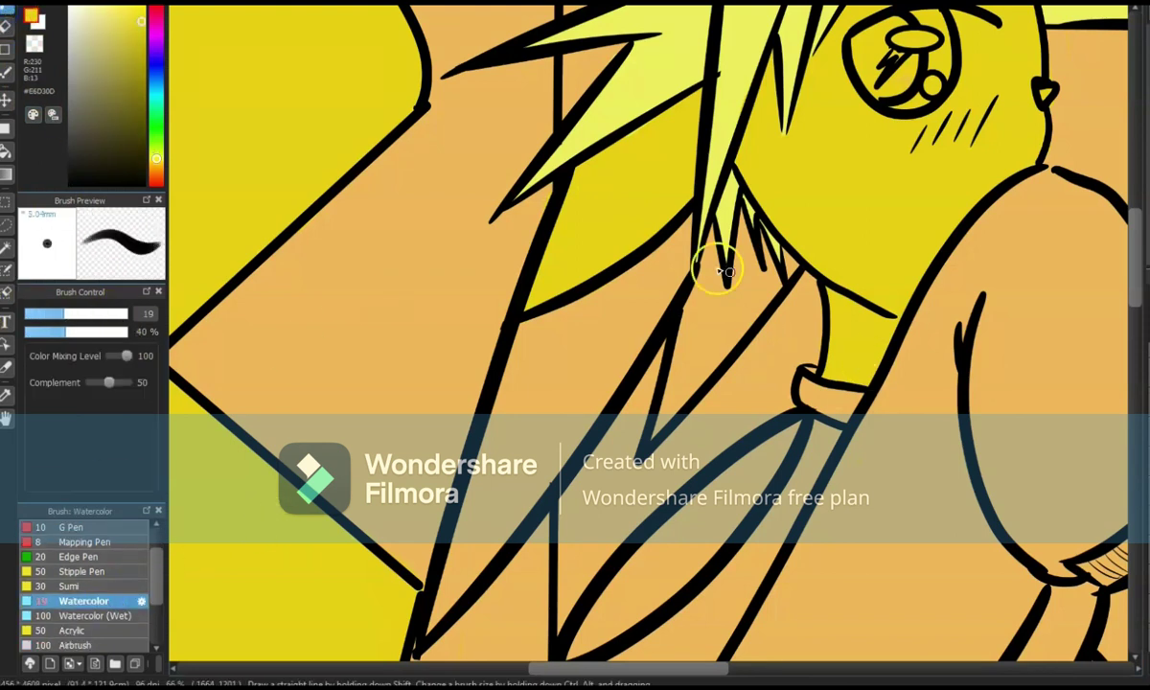
{"action": "left_click", "coordinate": [268, 125], "text": "alt"}
{"action": "left_click_drag", "start_coordinate": [752, 273], "coordinate": [726, 318]}
{"action": "mouse_move", "coordinate": [761, 251]}
{"action": "left_mouse_down"}
{"action": "mouse_move", "coordinate": [777, 278]}
{"action": "mouse_move", "coordinate": [790, 265]}
{"action": "mouse_move", "coordinate": [696, 371]}
{"action": "mouse_move", "coordinate": [697, 285]}
{"action": "mouse_move", "coordinate": [659, 423]}
{"action": "left_mouse_up"}
{"action": "scroll", "coordinate": [731, 267], "scroll_direction": "down", "scroll_amount": 5}
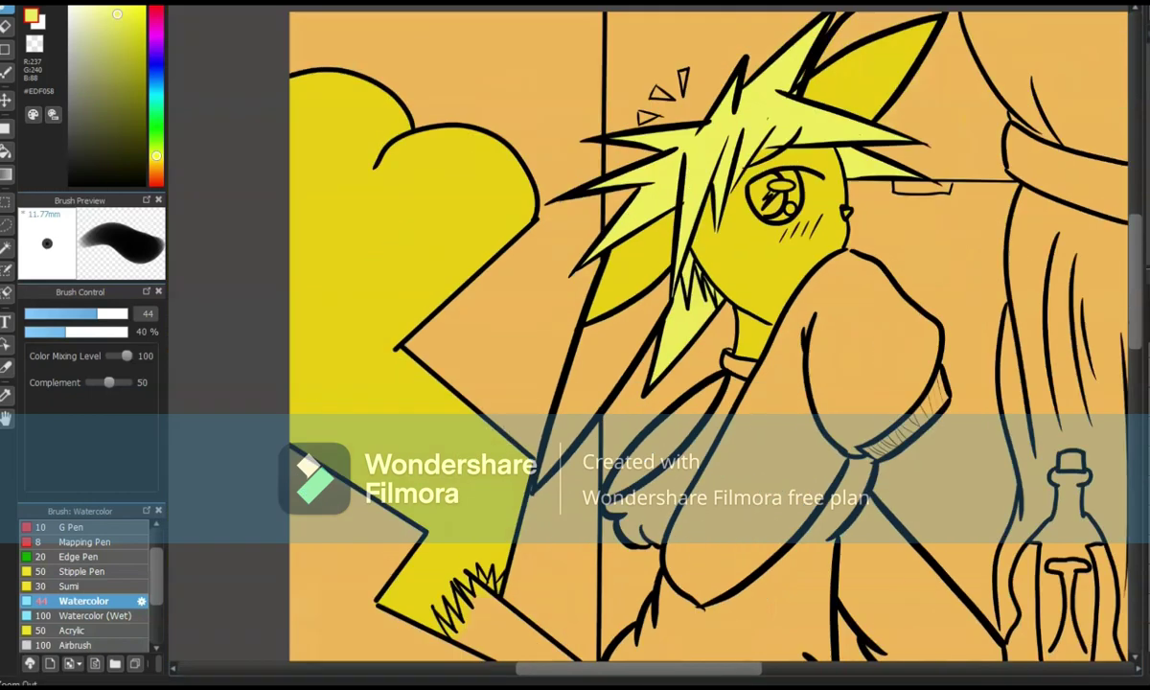
Paint the base of the tail, up to its jagged fur edge, dark brown #392D0F with Watercolor at size 79.
{"action": "scroll", "coordinate": [575, 288], "scroll_direction": "up", "scroll_amount": 3}
{"action": "scroll", "coordinate": [613, 325], "scroll_direction": "up", "scroll_amount": 3}
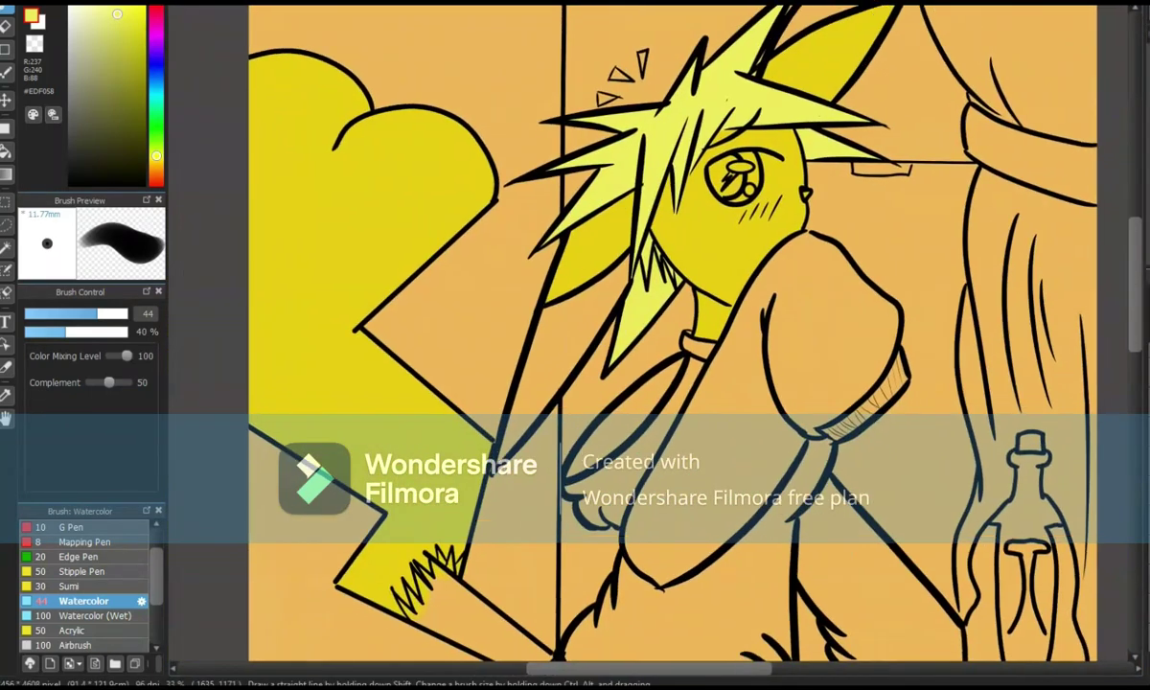
{"action": "left_click", "coordinate": [120, 155]}
{"action": "left_click_drag", "start_coordinate": [156, 157], "coordinate": [156, 165]}
{"action": "left_click", "coordinate": [124, 145]}
{"action": "mouse_move", "coordinate": [399, 559]}
{"action": "left_mouse_down"}
{"action": "mouse_move", "coordinate": [413, 338]}
{"action": "mouse_move", "coordinate": [349, 316]}
{"action": "mouse_move", "coordinate": [449, 402]}
{"action": "left_mouse_up"}
{"action": "key", "text": "ctrl+z"}
{"action": "key", "text": "ctrl+y"}
{"action": "mouse_move", "coordinate": [393, 338]}
{"action": "left_mouse_down"}
{"action": "mouse_move", "coordinate": [419, 353]}
{"action": "mouse_move", "coordinate": [389, 379]}
{"action": "mouse_move", "coordinate": [425, 425]}
{"action": "mouse_move", "coordinate": [473, 418]}
{"action": "left_mouse_up"}
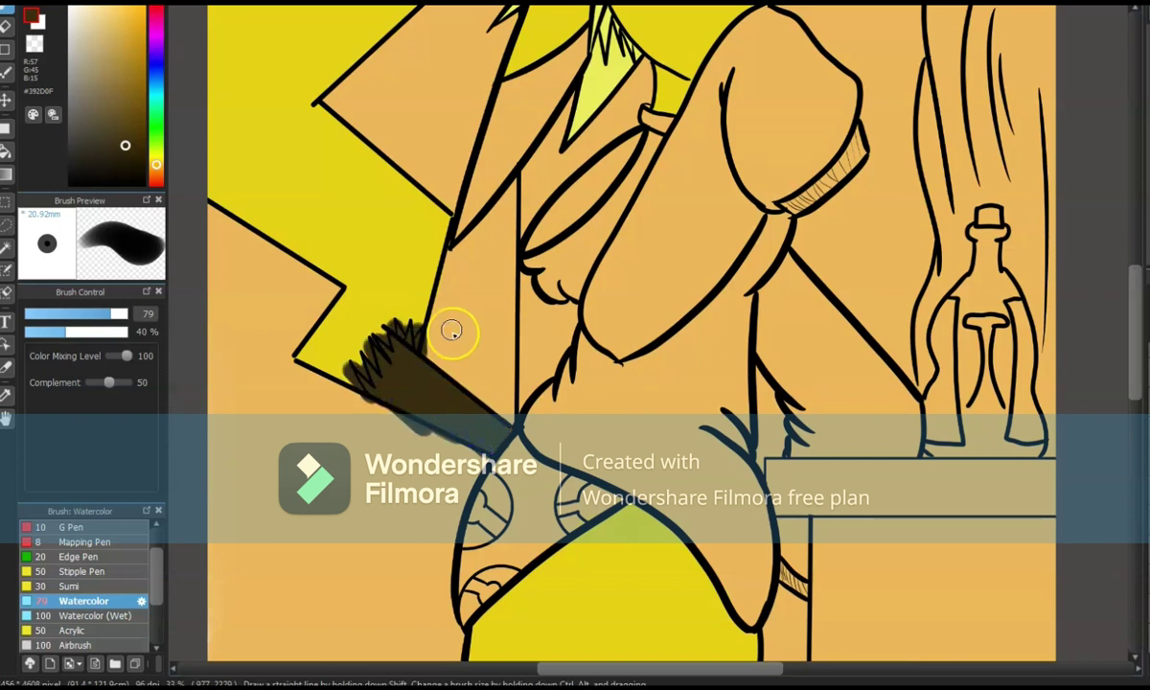
Erase the brown spill around the tail base and between its jagged fur tips, using Eraser sizes 48, 24 and 12.2.
{"action": "key", "text": "e"}
{"action": "left_click_drag", "start_coordinate": [339, 360], "coordinate": [369, 407]}
{"action": "left_click_drag", "start_coordinate": [461, 449], "coordinate": [428, 348]}
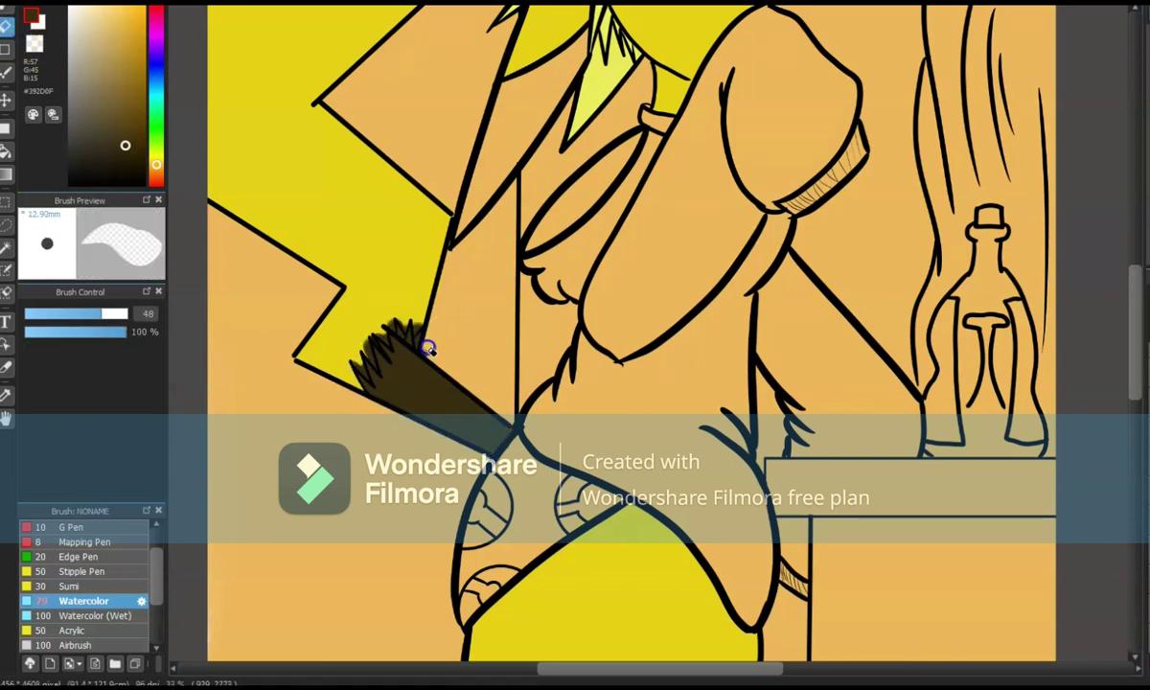
{"action": "scroll", "coordinate": [1101, 162], "scroll_direction": "up", "scroll_amount": 2}
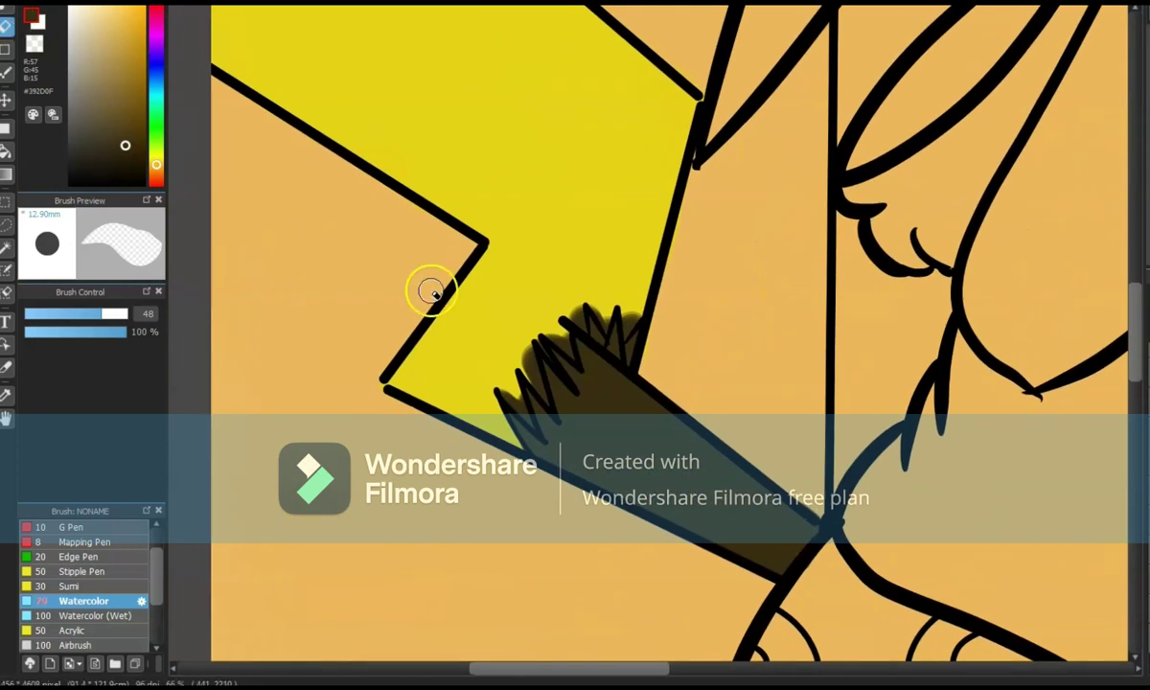
{"action": "key", "text": "bracketleft"}
{"action": "key", "text": "bracketleft"}
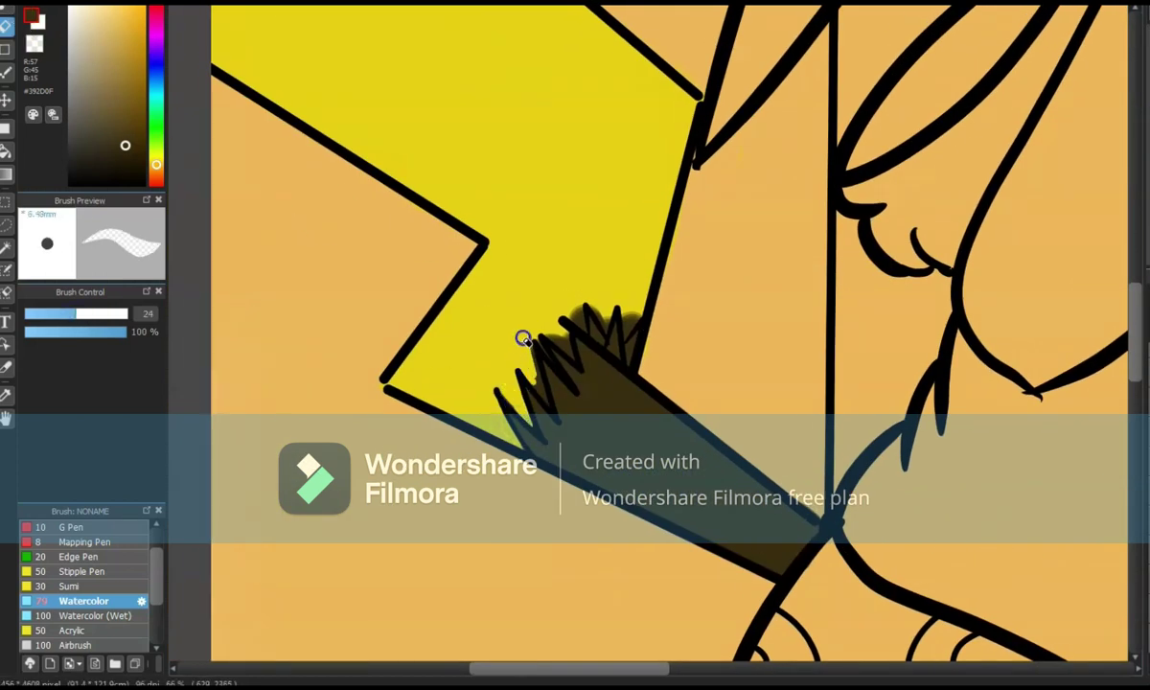
{"action": "left_click_drag", "start_coordinate": [533, 373], "coordinate": [464, 330]}
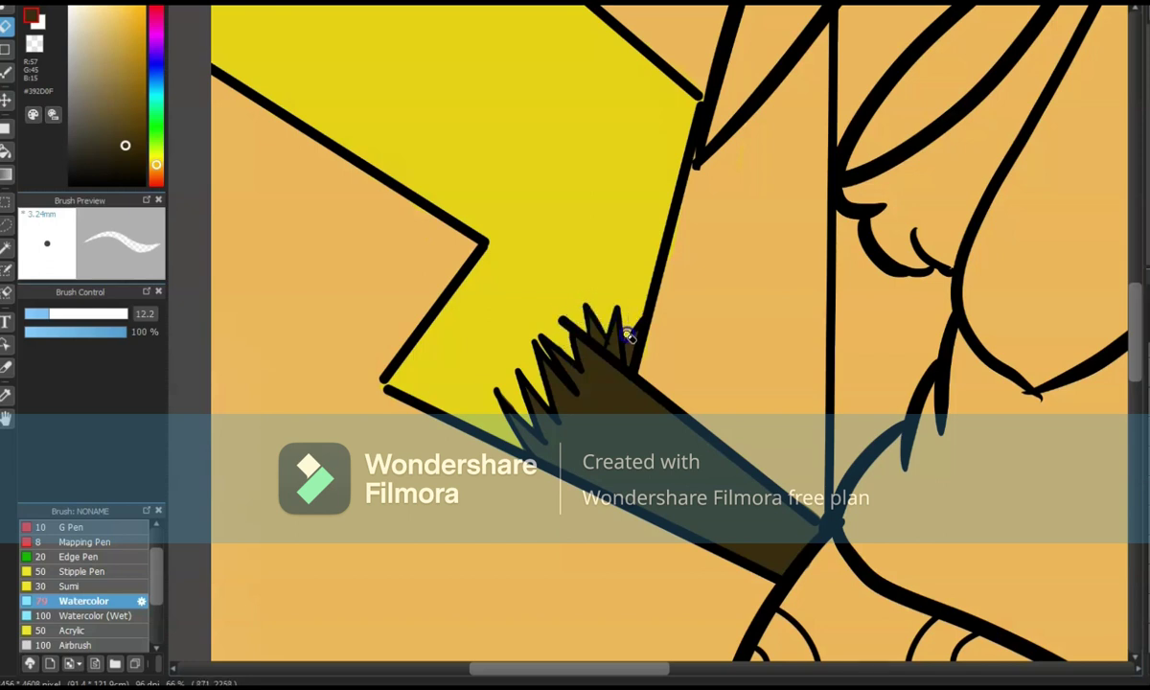
{"action": "key", "text": "b"}
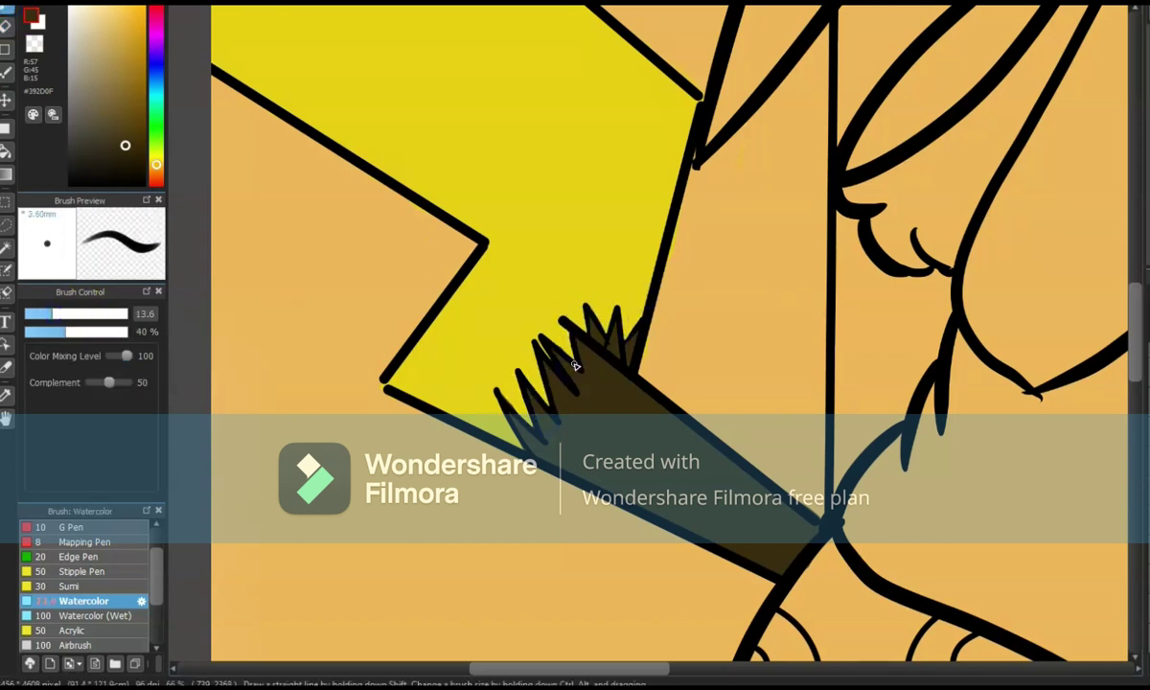
{"action": "key", "text": "e"}
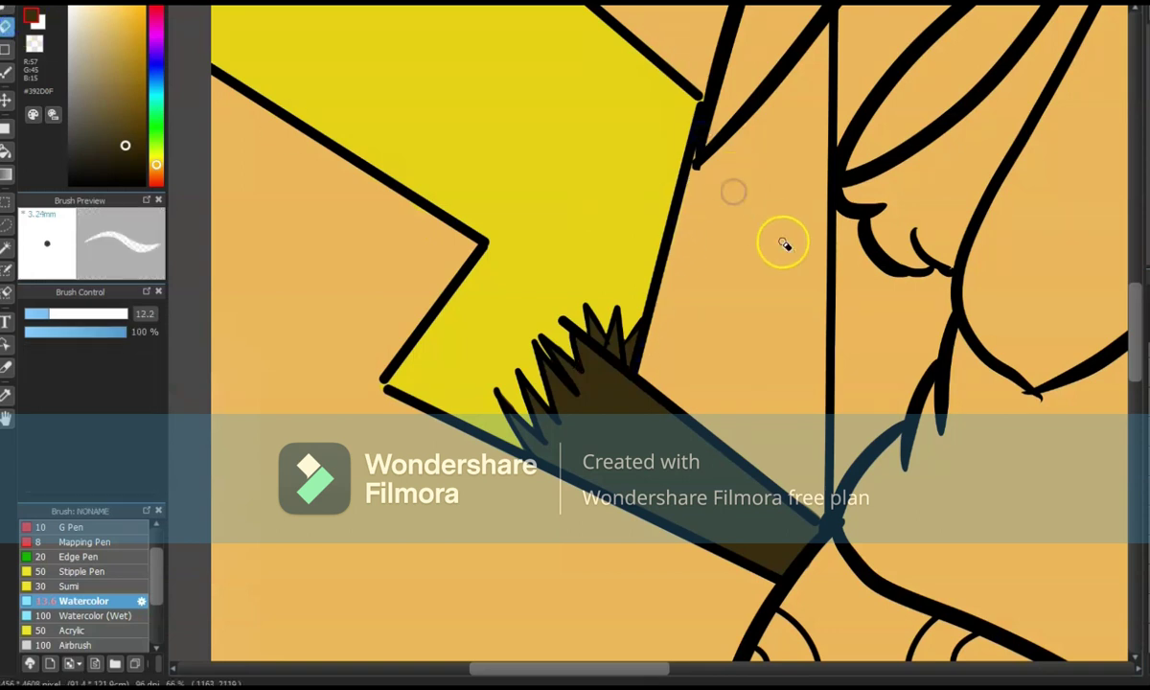
Paint the dark tips of both ears near-black #232222 with Watercolor at size 59.
{"action": "scroll", "coordinate": [784, 251], "scroll_direction": "down", "scroll_amount": 5}
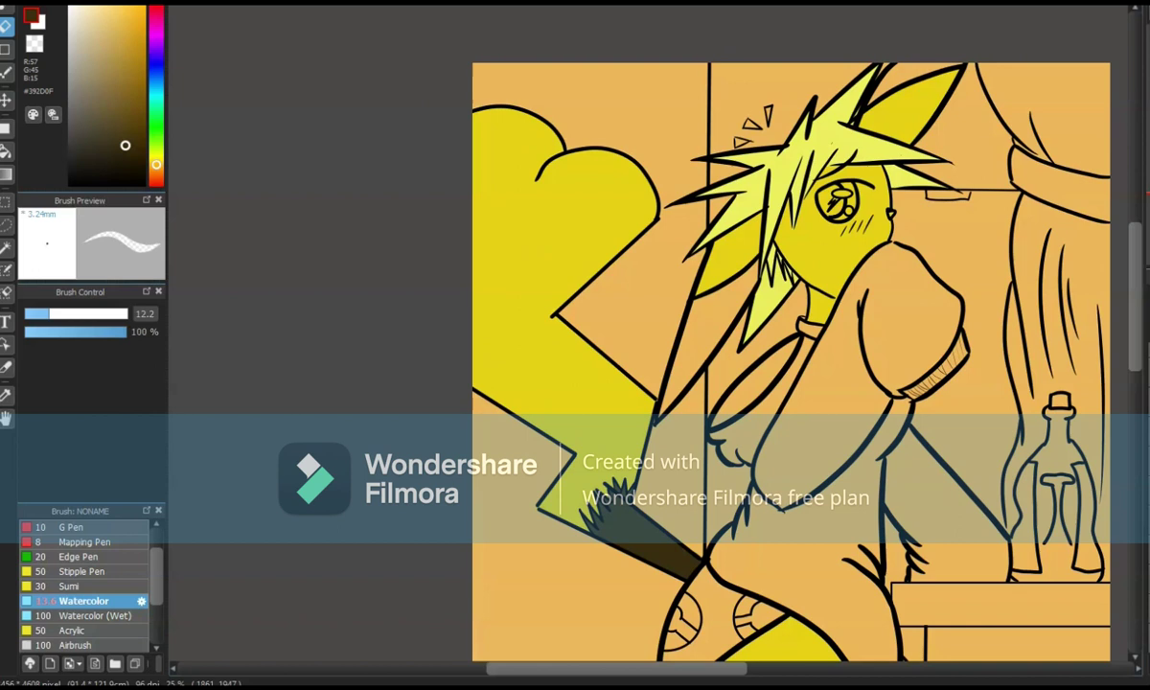
{"action": "key", "text": "b"}
{"action": "left_click", "coordinate": [86, 164]}
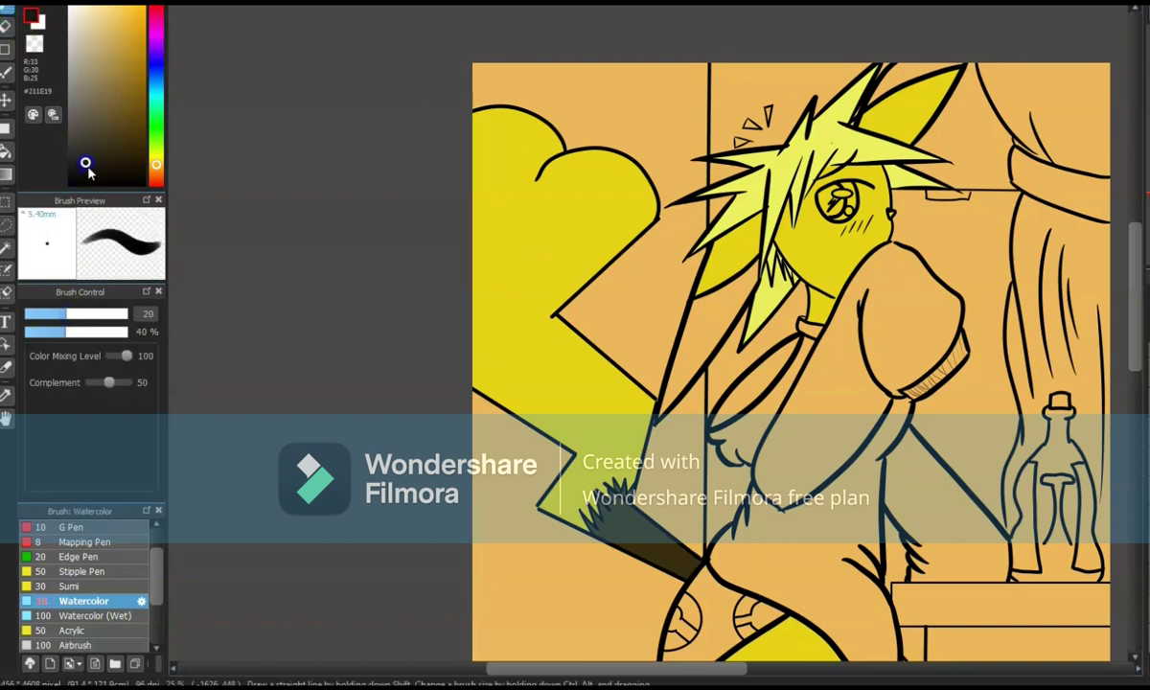
{"action": "left_click_drag", "start_coordinate": [68, 313], "coordinate": [104, 313]}
{"action": "left_click_drag", "start_coordinate": [748, 303], "coordinate": [760, 281]}
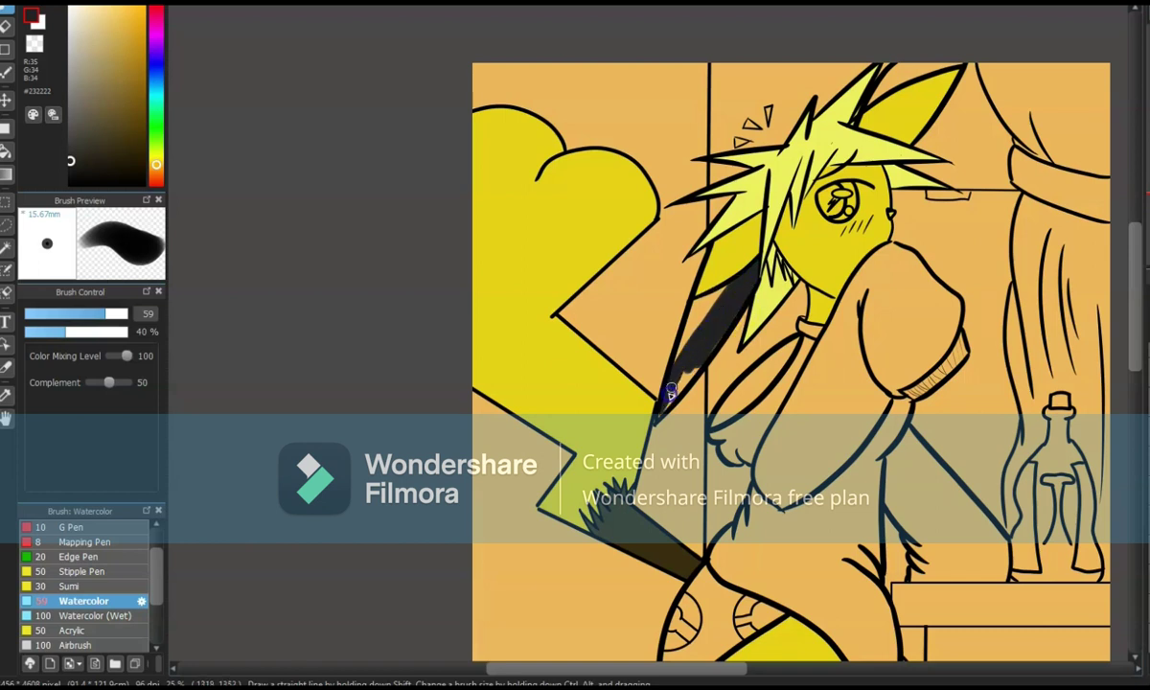
{"action": "left_click_drag", "start_coordinate": [677, 387], "coordinate": [670, 374]}
{"action": "left_click_drag", "start_coordinate": [844, 72], "coordinate": [902, 68]}
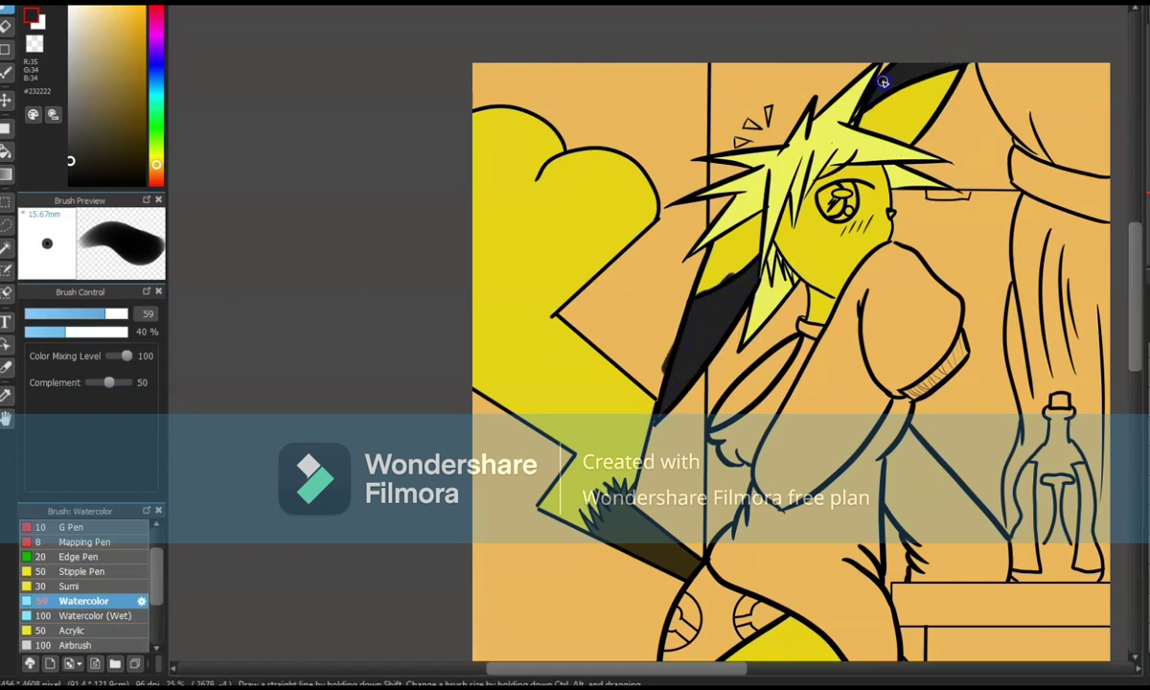
Erase the near-black spill around the ear tips with the Eraser at size 12.2.
{"action": "key", "text": "e"}
{"action": "scroll", "coordinate": [661, 347], "scroll_direction": "up", "scroll_amount": 1}
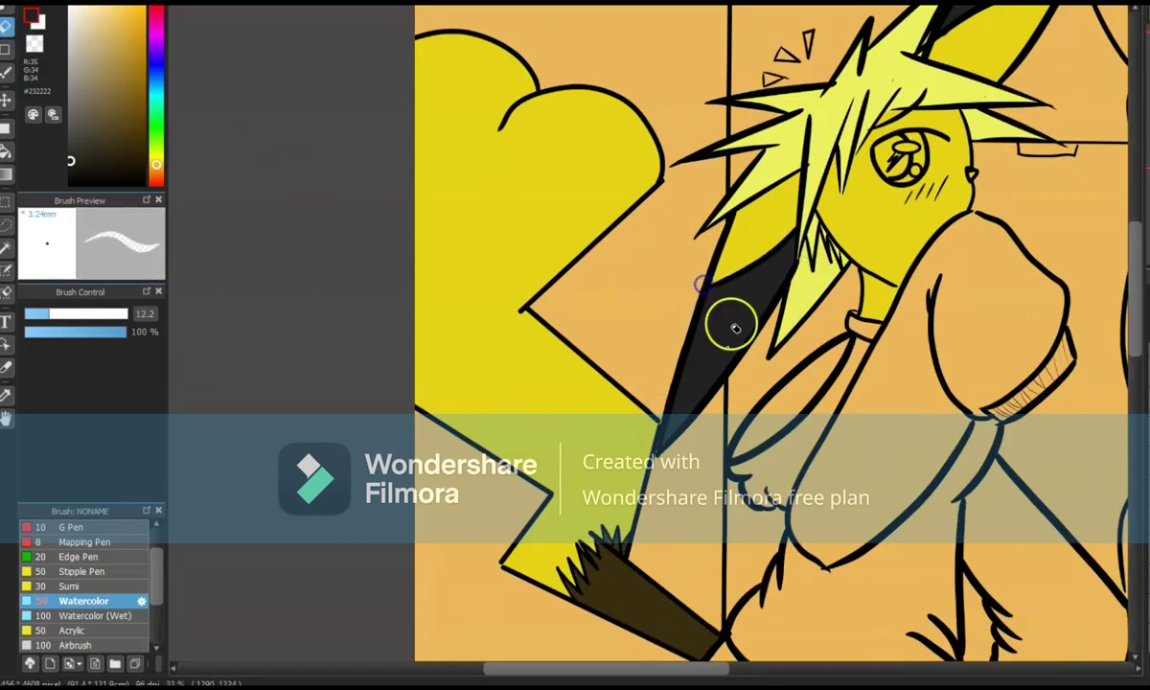
{"action": "left_click_drag", "start_coordinate": [1018, 96], "coordinate": [831, 204]}
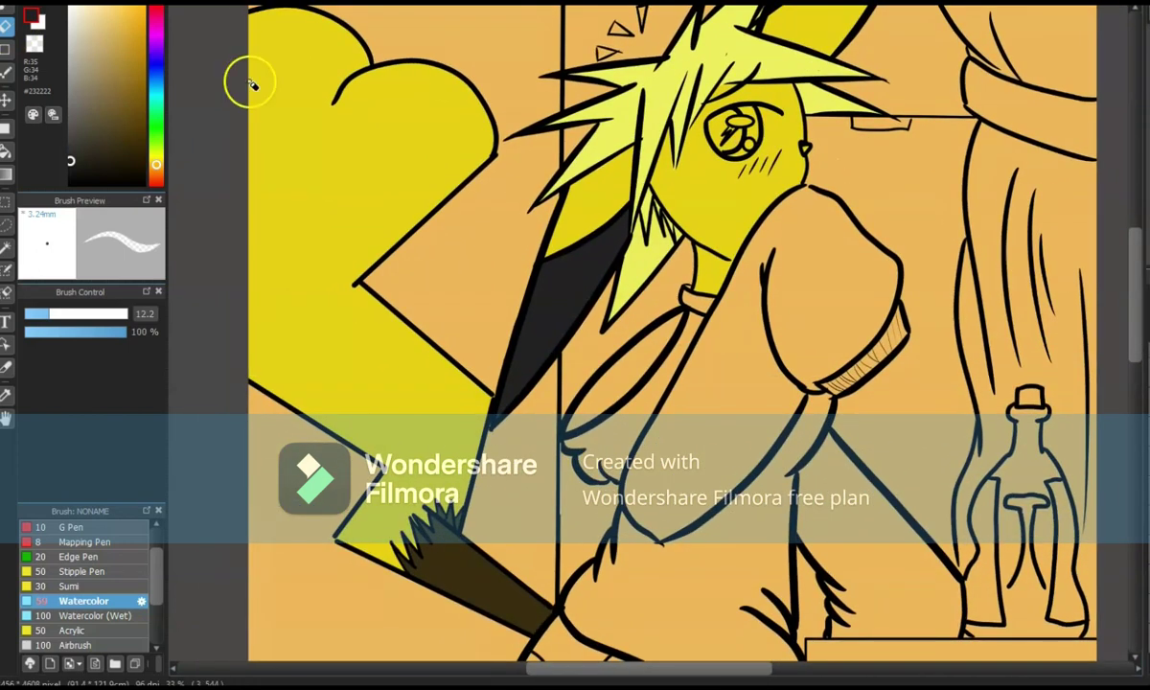
Paint a round red #C60400 spot on the cheek below the eye with the Watercolor brush.
{"action": "left_click", "coordinate": [156, 181]}
{"action": "left_click", "coordinate": [143, 43]}
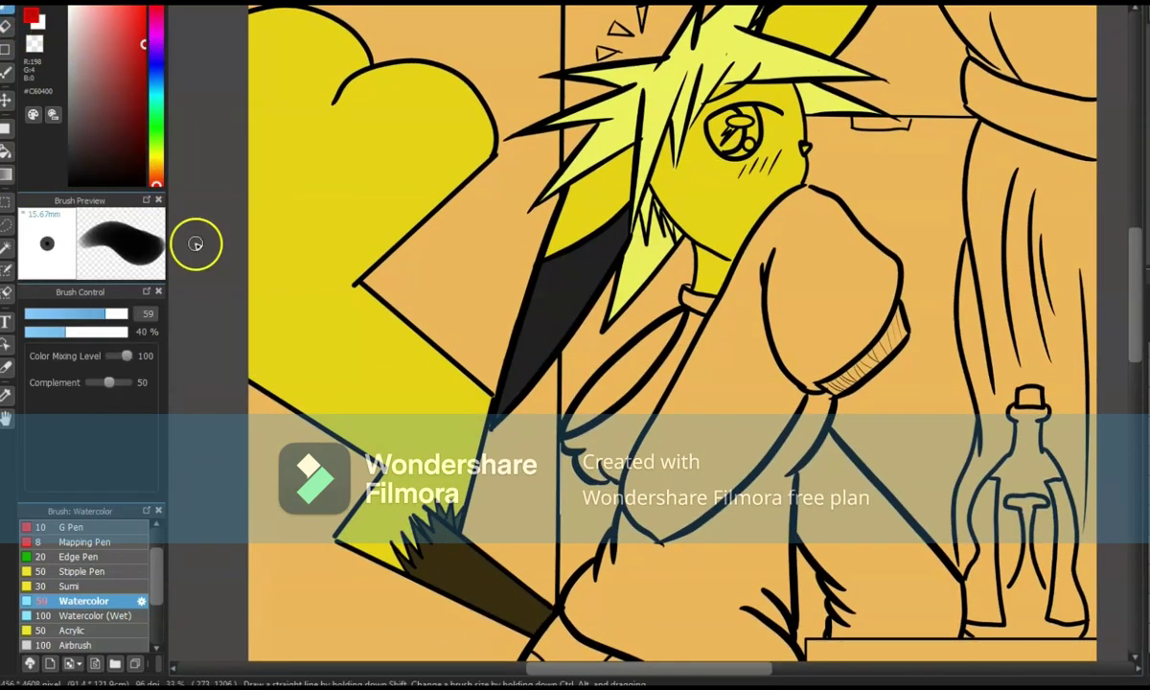
{"action": "left_click", "coordinate": [708, 181]}
Fill the small nose dark grey #2F2C2C with Watercolor at size 21 and clean its edge with the Eraser at size 12.2.
{"action": "left_click", "coordinate": [70, 170]}
{"action": "left_click", "coordinate": [71, 152]}
{"action": "scroll", "coordinate": [671, 335], "scroll_direction": "down", "scroll_amount": 3}
{"action": "scroll", "coordinate": [671, 335], "scroll_direction": "up", "scroll_amount": 4}
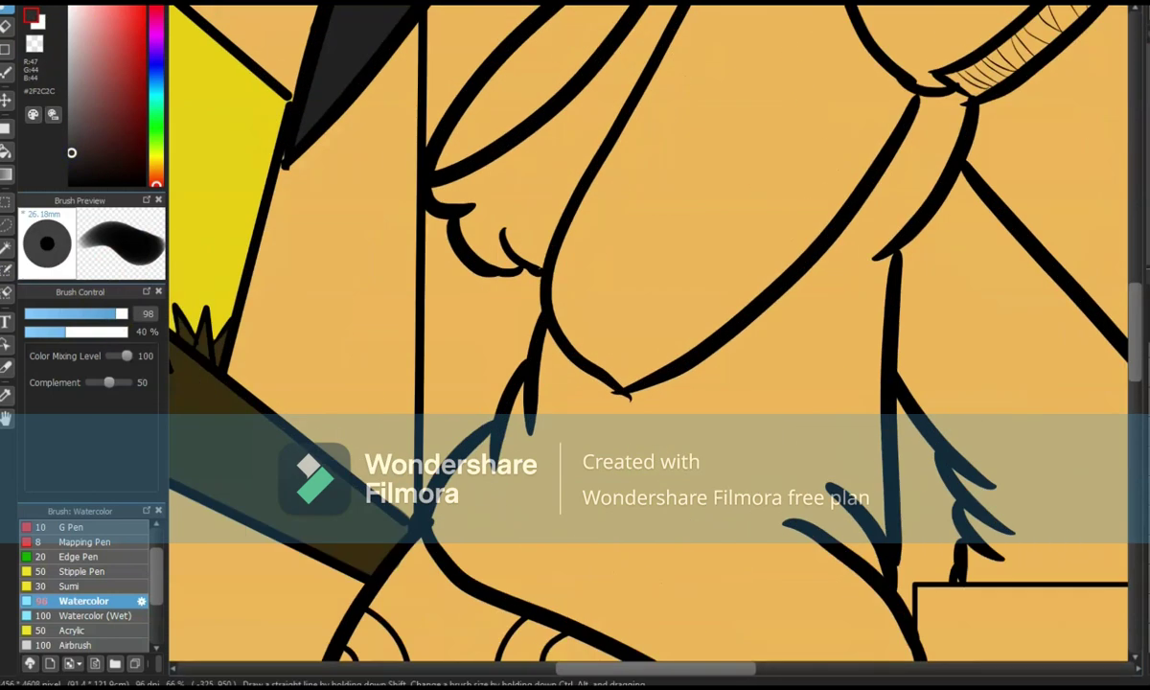
{"action": "left_click_drag", "start_coordinate": [671, 240], "coordinate": [671, 431]}
{"action": "left_click_drag", "start_coordinate": [816, 276], "coordinate": [785, 276]}
{"action": "key", "text": "e"}
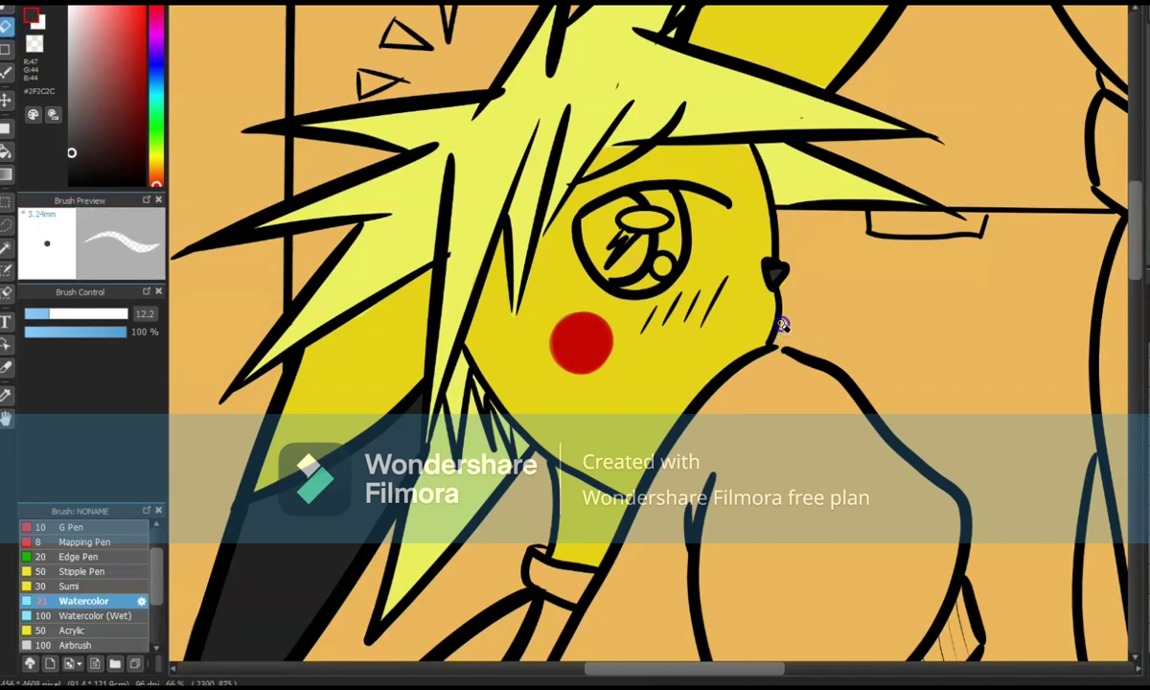
Paint the sweater's collar, raised sleeve and torso blue-violet #4838C0 with Watercolor at size 127.
{"action": "scroll", "coordinate": [1086, 231], "scroll_direction": "down", "scroll_amount": 3}
{"action": "left_click_drag", "start_coordinate": [670, 287], "coordinate": [671, 498]}
{"action": "scroll", "coordinate": [670, 288], "scroll_direction": "up", "scroll_amount": 2}
{"action": "left_click_drag", "start_coordinate": [671, 19], "coordinate": [507, 671]}
{"action": "mouse_move", "coordinate": [967, 246]}
{"action": "left_mouse_down"}
{"action": "mouse_move", "coordinate": [1039, 202]}
{"action": "mouse_move", "coordinate": [1004, 135]}
{"action": "left_mouse_up"}
{"action": "left_click_drag", "start_coordinate": [671, 287], "coordinate": [569, 378]}
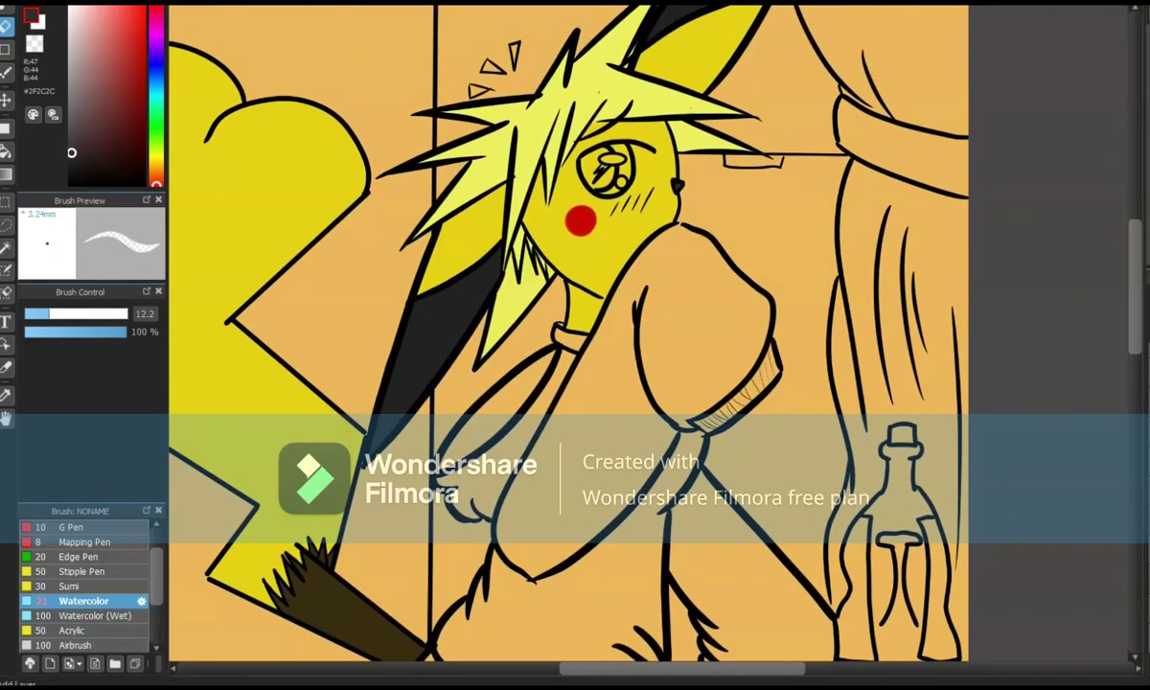
{"action": "left_click", "coordinate": [156, 61]}
{"action": "left_click", "coordinate": [123, 48]}
{"action": "left_click", "coordinate": [8, 21]}
{"action": "mouse_move", "coordinate": [688, 333]}
{"action": "left_mouse_down"}
{"action": "mouse_move", "coordinate": [700, 395]}
{"action": "mouse_move", "coordinate": [720, 411]}
{"action": "mouse_move", "coordinate": [704, 373]}
{"action": "mouse_move", "coordinate": [691, 241]}
{"action": "mouse_move", "coordinate": [642, 283]}
{"action": "mouse_move", "coordinate": [585, 421]}
{"action": "mouse_move", "coordinate": [597, 371]}
{"action": "mouse_move", "coordinate": [560, 369]}
{"action": "mouse_move", "coordinate": [452, 477]}
{"action": "mouse_move", "coordinate": [587, 424]}
{"action": "mouse_move", "coordinate": [651, 412]}
{"action": "left_mouse_up"}
{"action": "scroll", "coordinate": [717, 443], "scroll_direction": "down", "scroll_amount": 5}
{"action": "scroll", "coordinate": [717, 443], "scroll_direction": "left", "scroll_amount": 3}
{"action": "mouse_move", "coordinate": [717, 442]}
{"action": "left_mouse_down"}
{"action": "mouse_move", "coordinate": [780, 406]}
{"action": "mouse_move", "coordinate": [690, 413]}
{"action": "mouse_move", "coordinate": [589, 383]}
{"action": "mouse_move", "coordinate": [591, 408]}
{"action": "mouse_move", "coordinate": [658, 426]}
{"action": "mouse_move", "coordinate": [672, 458]}
{"action": "mouse_move", "coordinate": [745, 520]}
{"action": "mouse_move", "coordinate": [803, 539]}
{"action": "left_mouse_up"}
{"action": "scroll", "coordinate": [803, 539], "scroll_direction": "up", "scroll_amount": 5}
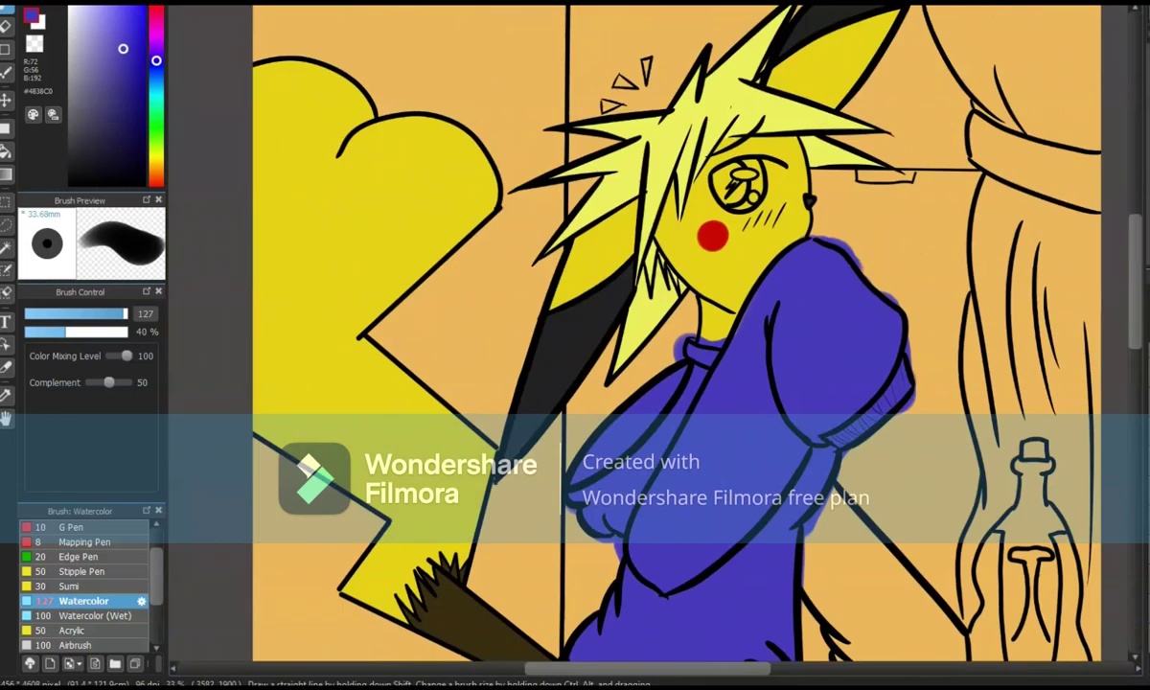
Paint the sweater's far sleeve above the table and the hatched piece behind the hip blue-violet at size 127.
{"action": "scroll", "coordinate": [709, 326], "scroll_direction": "down", "scroll_amount": 5}
{"action": "scroll", "coordinate": [708, 326], "scroll_direction": "right", "scroll_amount": 3}
{"action": "mouse_move", "coordinate": [708, 326]}
{"action": "left_mouse_down"}
{"action": "mouse_move", "coordinate": [733, 403]}
{"action": "mouse_move", "coordinate": [824, 412]}
{"action": "left_mouse_up"}
{"action": "scroll", "coordinate": [896, 336], "scroll_direction": "down", "scroll_amount": 3}
{"action": "scroll", "coordinate": [896, 337], "scroll_direction": "left", "scroll_amount": 3}
{"action": "left_click_drag", "start_coordinate": [896, 336], "coordinate": [912, 389]}
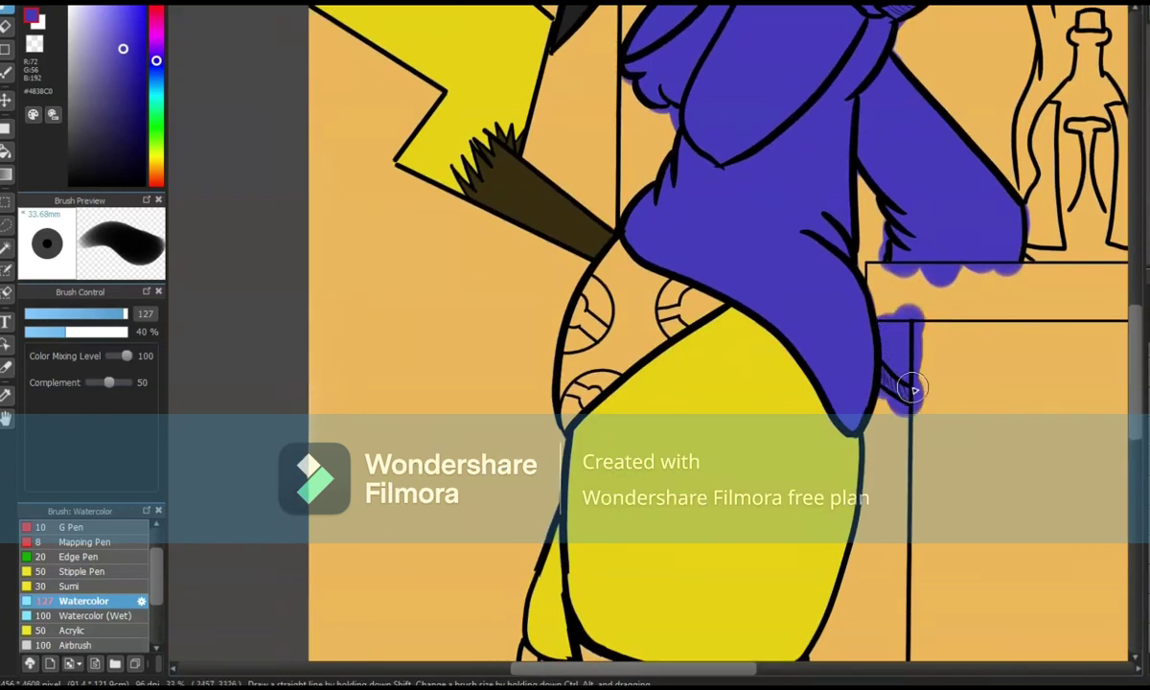
Erase the blue-violet spill around the sweater's collar with the Eraser at size 12.2.
{"action": "scroll", "coordinate": [912, 389], "scroll_direction": "up", "scroll_amount": 5}
{"action": "left_click", "coordinate": [33, 43]}
{"action": "key", "text": "ctrl+plus"}
{"action": "left_click", "coordinate": [26, 40]}
{"action": "key", "text": "b"}
{"action": "left_click_drag", "start_coordinate": [746, 273], "coordinate": [801, 299]}
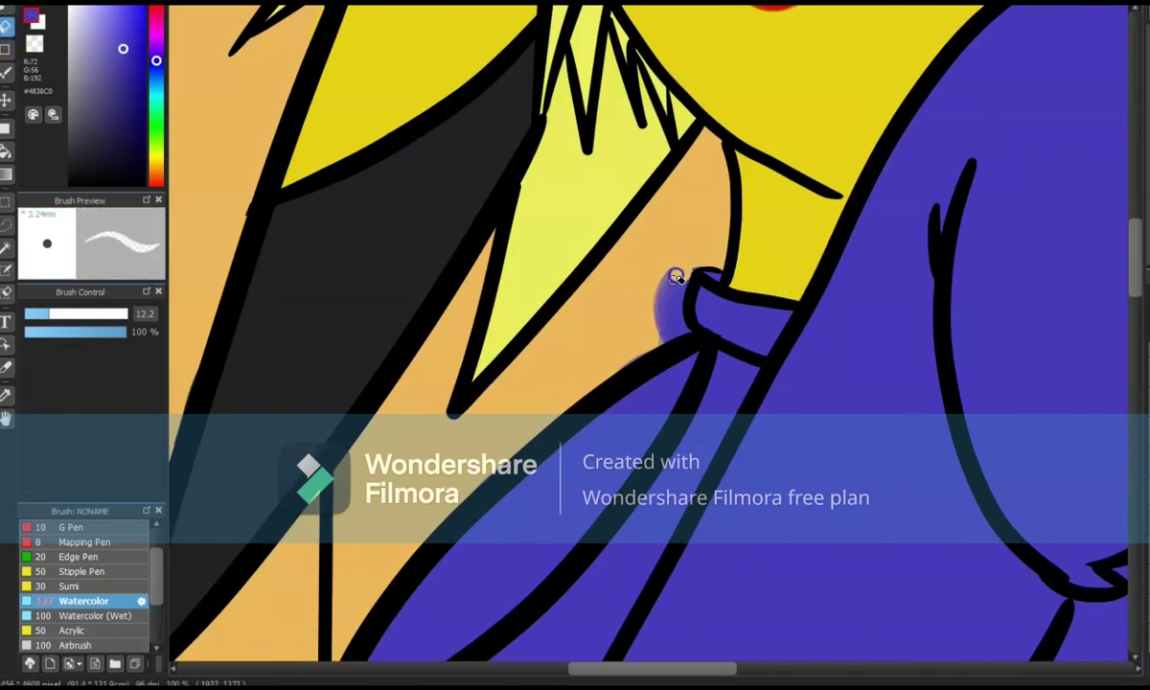
{"action": "key", "text": "ctrl+z"}
{"action": "left_click_drag", "start_coordinate": [661, 309], "coordinate": [678, 314]}
Erase the blue-violet spill around the sweater's collar, lower hem, raised sleeve and far sleeve with the Eraser at size 16.
{"action": "scroll", "coordinate": [509, 453], "scroll_direction": "down", "scroll_amount": 2}
{"action": "scroll", "coordinate": [941, 180], "scroll_direction": "up", "scroll_amount": 2}
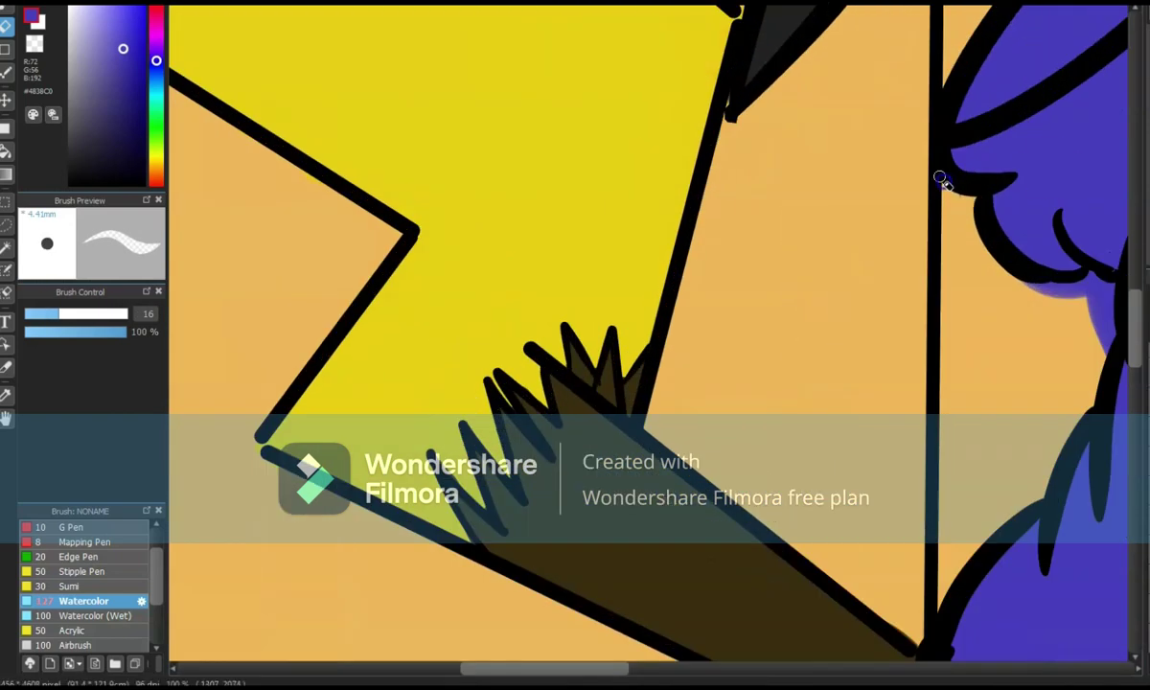
{"action": "left_click_drag", "start_coordinate": [1091, 278], "coordinate": [878, 216]}
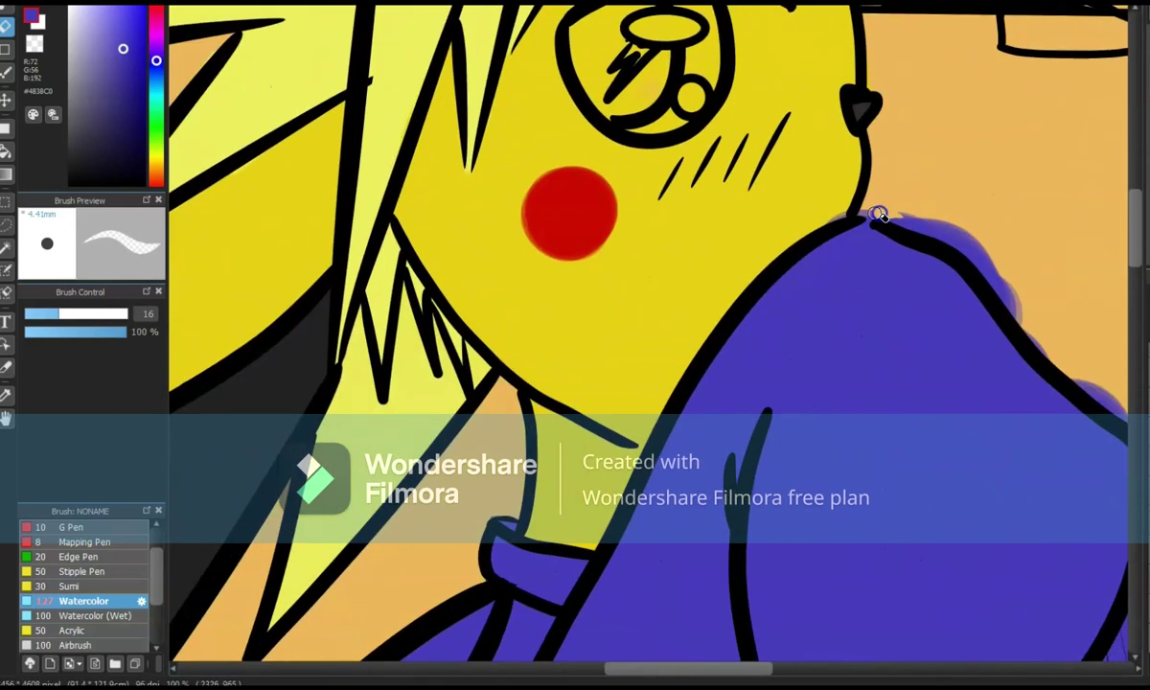
{"action": "left_click_drag", "start_coordinate": [1025, 371], "coordinate": [731, 204]}
{"action": "left_click_drag", "start_coordinate": [885, 516], "coordinate": [1003, 470]}
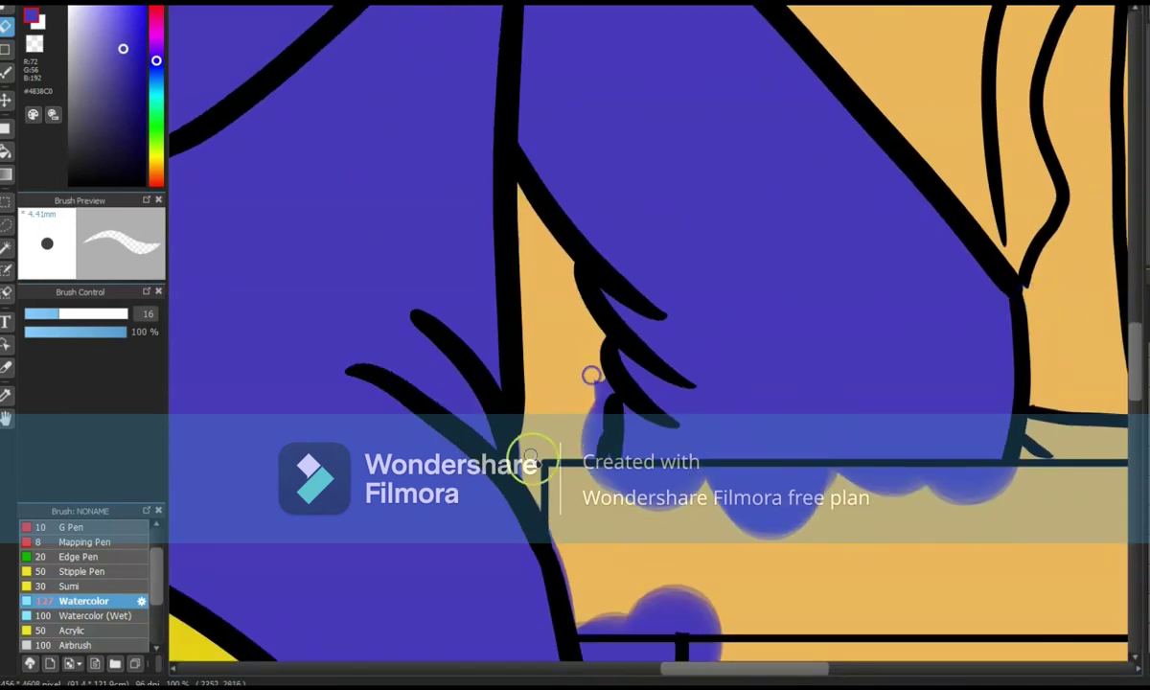
{"action": "left_click_drag", "start_coordinate": [644, 486], "coordinate": [626, 190]}
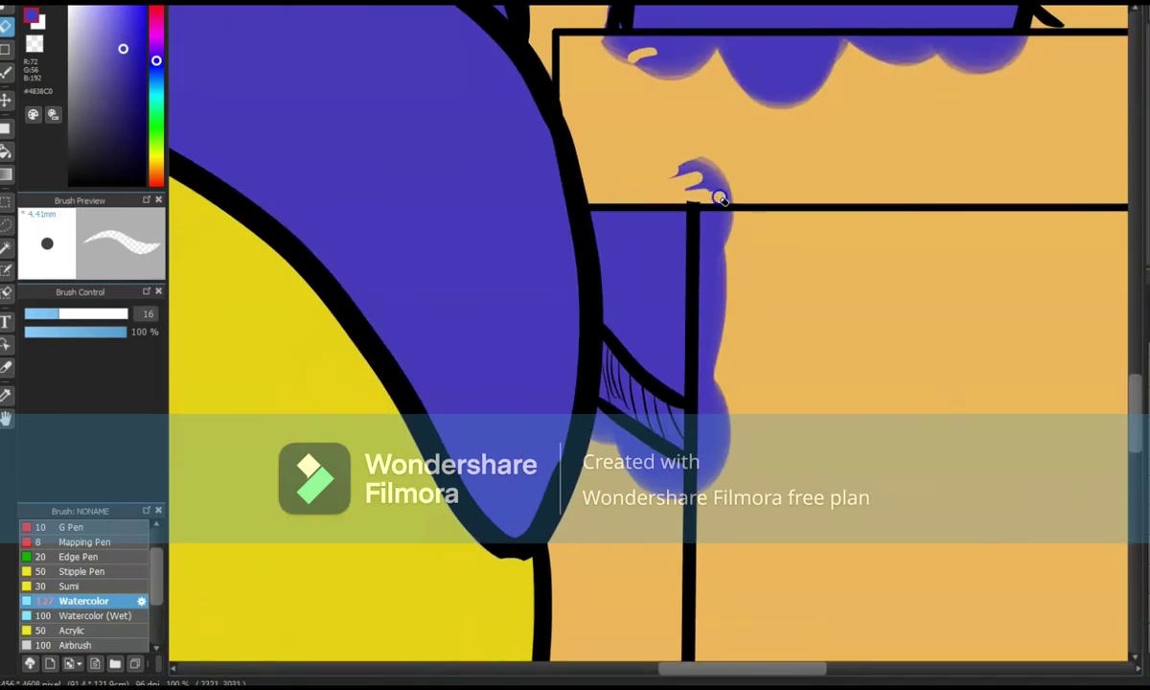
{"action": "scroll", "coordinate": [648, 474], "scroll_direction": "down", "scroll_amount": 4}
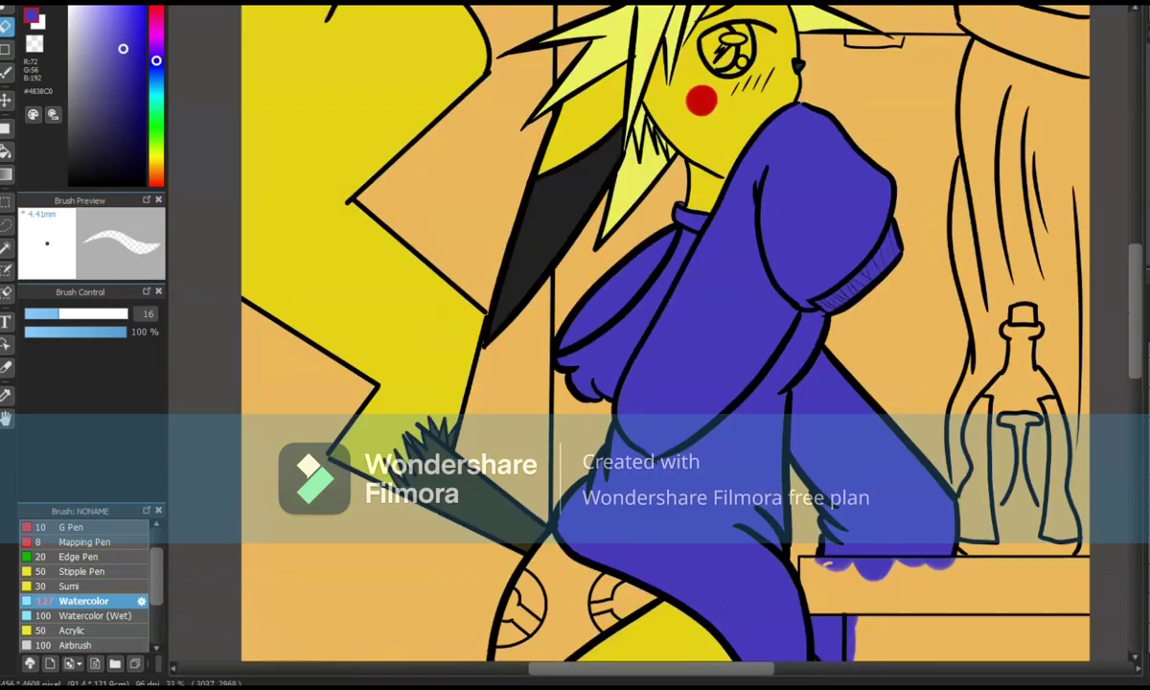
{"action": "left_click_drag", "start_coordinate": [158, 55], "coordinate": [156, 38]}
{"action": "left_click", "coordinate": [86, 19]}
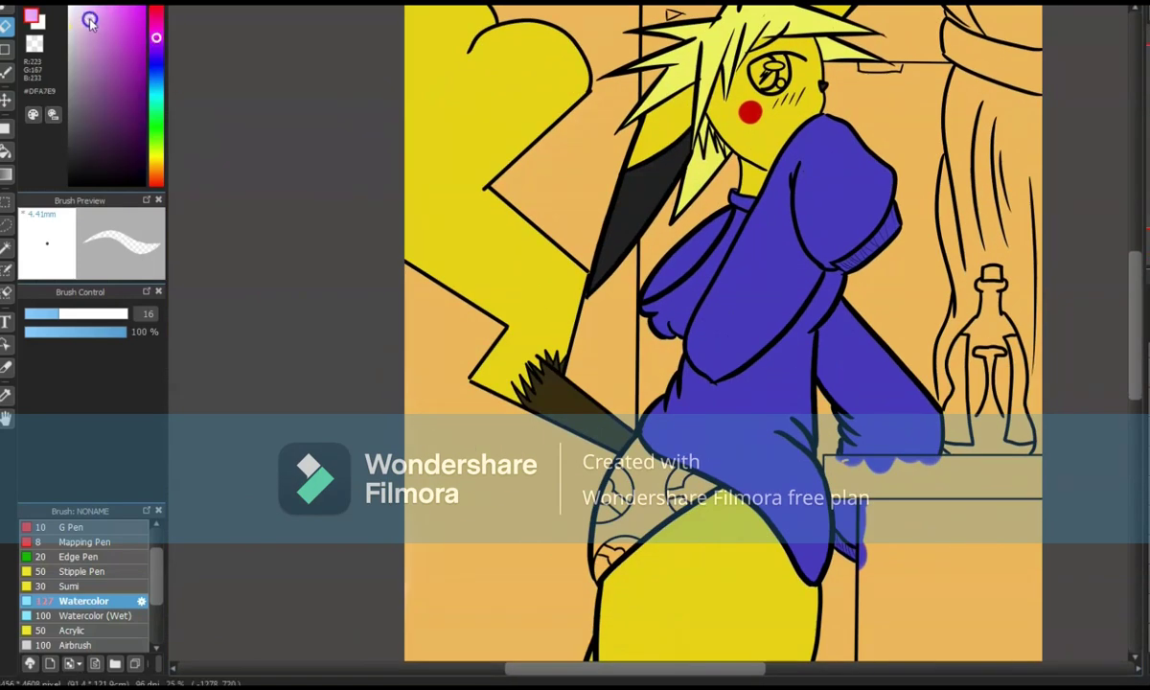
{"action": "left_click", "coordinate": [84, 601]}
{"action": "scroll", "coordinate": [690, 384], "scroll_direction": "up", "scroll_amount": 1}
{"action": "mouse_move", "coordinate": [738, 288]}
{"action": "left_mouse_down"}
{"action": "mouse_move", "coordinate": [709, 321]}
{"action": "mouse_move", "coordinate": [668, 419]}
{"action": "left_mouse_up"}
{"action": "key", "text": "ctrl+z"}
{"action": "key", "text": "ctrl+z"}
{"action": "left_click", "coordinate": [84, 25]}
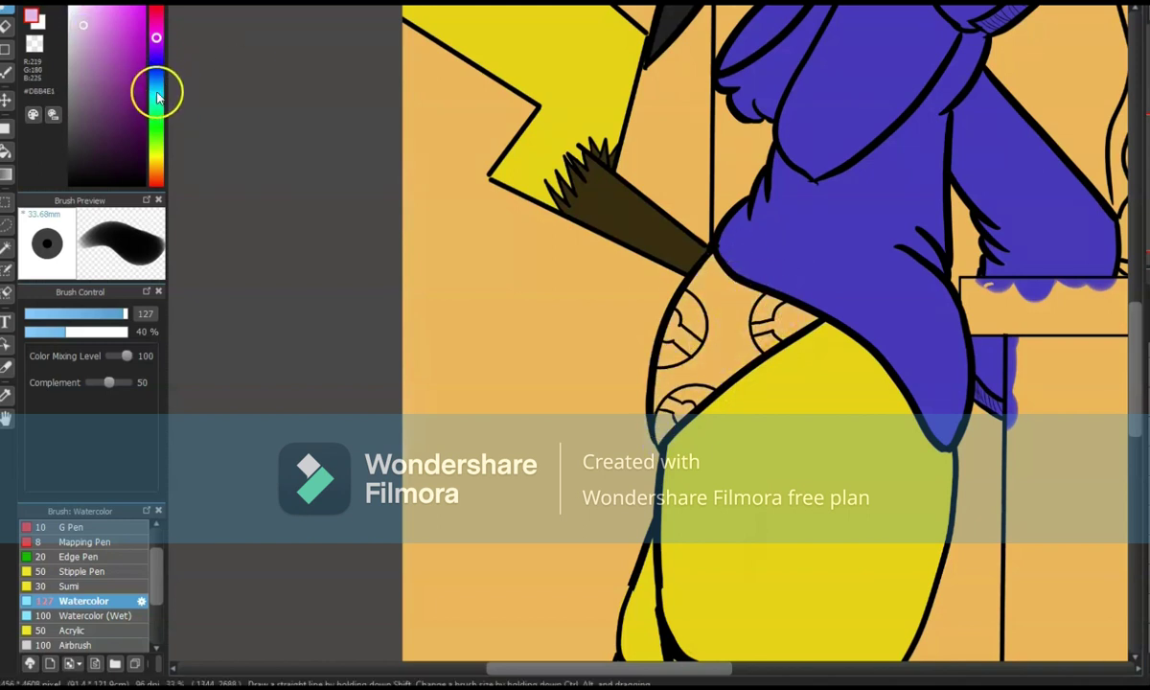
Paint the patterned garment below the sweater pale blue-grey #D1DEE0 with Watercolor at size 127 and clean its outer edge.
{"action": "left_click", "coordinate": [157, 92]}
{"action": "left_click_drag", "start_coordinate": [671, 278], "coordinate": [690, 354]}
{"action": "key", "text": "ctrl+z"}
{"action": "left_click", "coordinate": [73, 25]}
{"action": "left_click_drag", "start_coordinate": [709, 287], "coordinate": [651, 384]}
{"action": "left_click_drag", "start_coordinate": [652, 268], "coordinate": [661, 381]}
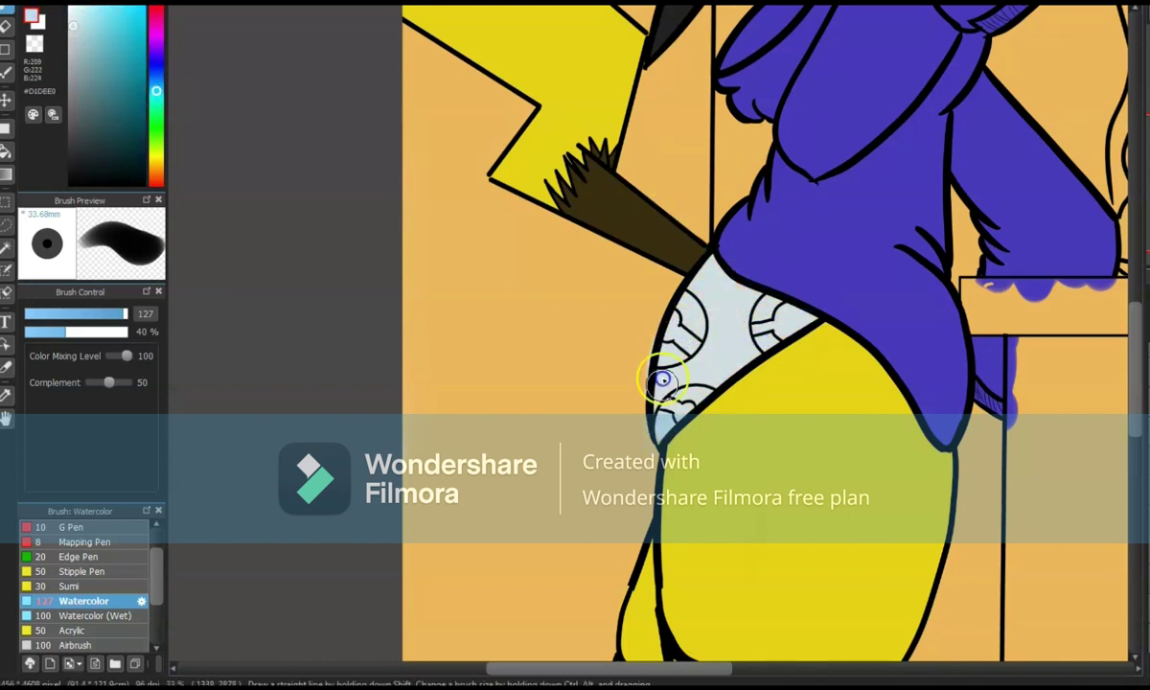
{"action": "key", "text": "e"}
{"action": "key", "text": "b"}
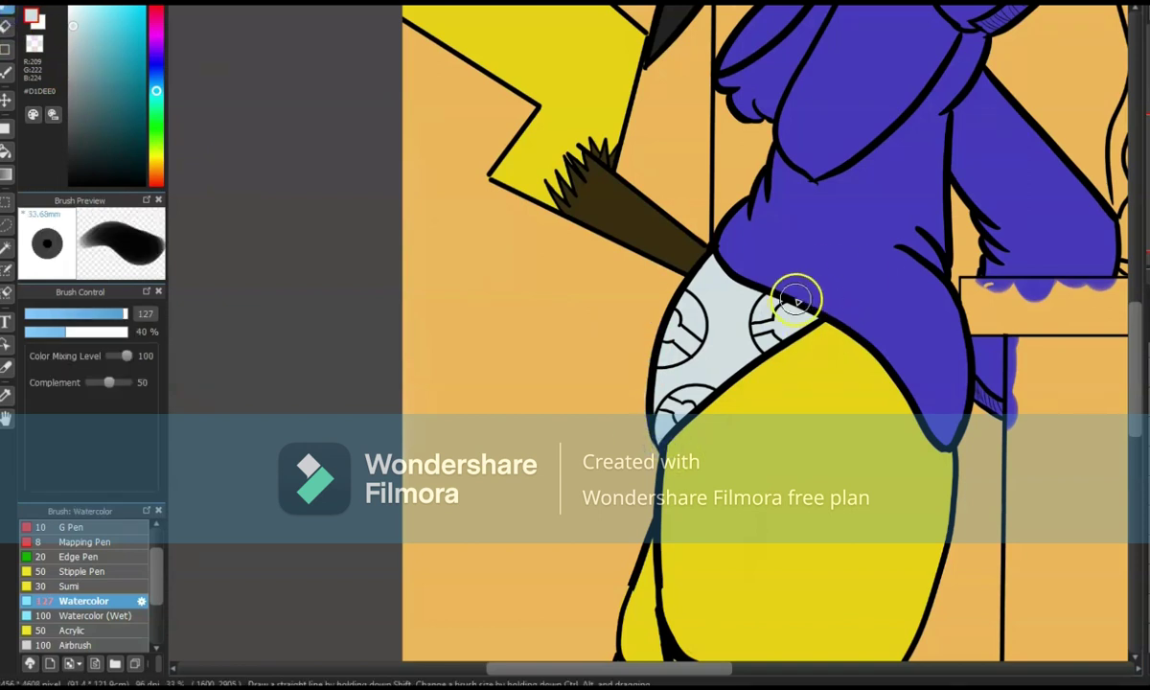
Paint the three round emblems on the pale garment pink #CF56D5 with Watercolor at size 127.
{"action": "left_click", "coordinate": [157, 35]}
{"action": "left_click", "coordinate": [114, 34]}
{"action": "left_click_drag", "start_coordinate": [766, 318], "coordinate": [784, 310]}
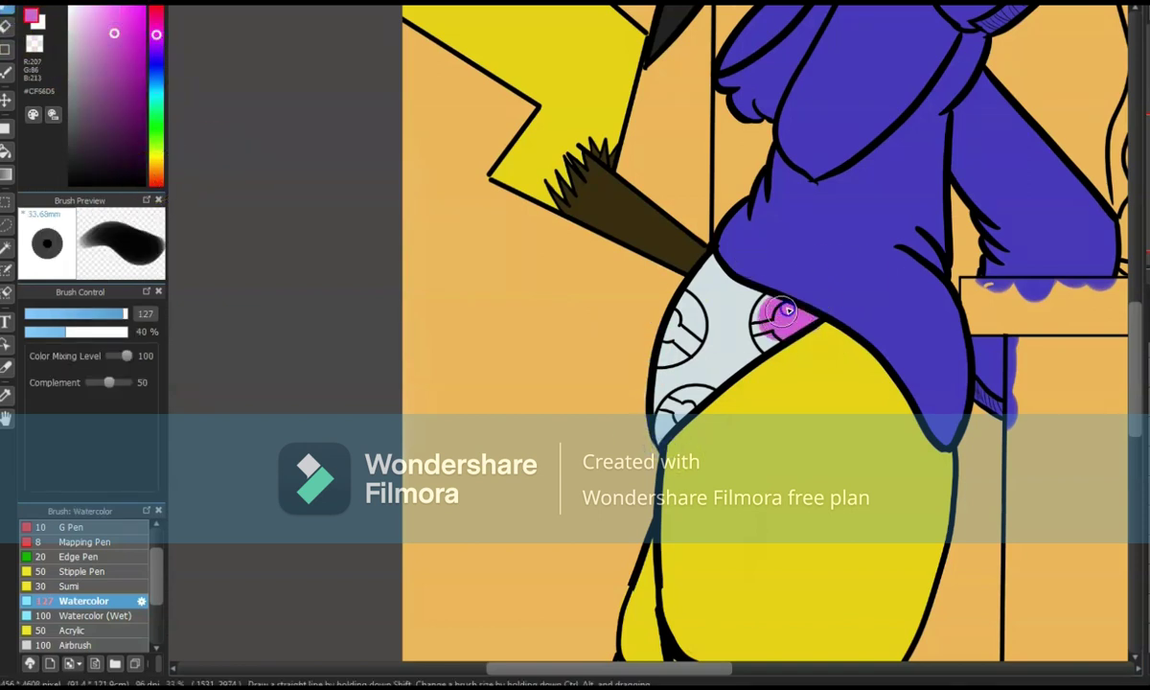
{"action": "mouse_move", "coordinate": [690, 324]}
{"action": "left_mouse_down"}
{"action": "mouse_move", "coordinate": [623, 316]}
{"action": "mouse_move", "coordinate": [661, 403]}
{"action": "mouse_move", "coordinate": [694, 412]}
{"action": "left_mouse_up"}
Erase the pink spill around the three round emblems and the garment's outline with the Eraser at size 23.
{"action": "key", "text": "e"}
{"action": "key", "text": "bracketright"}
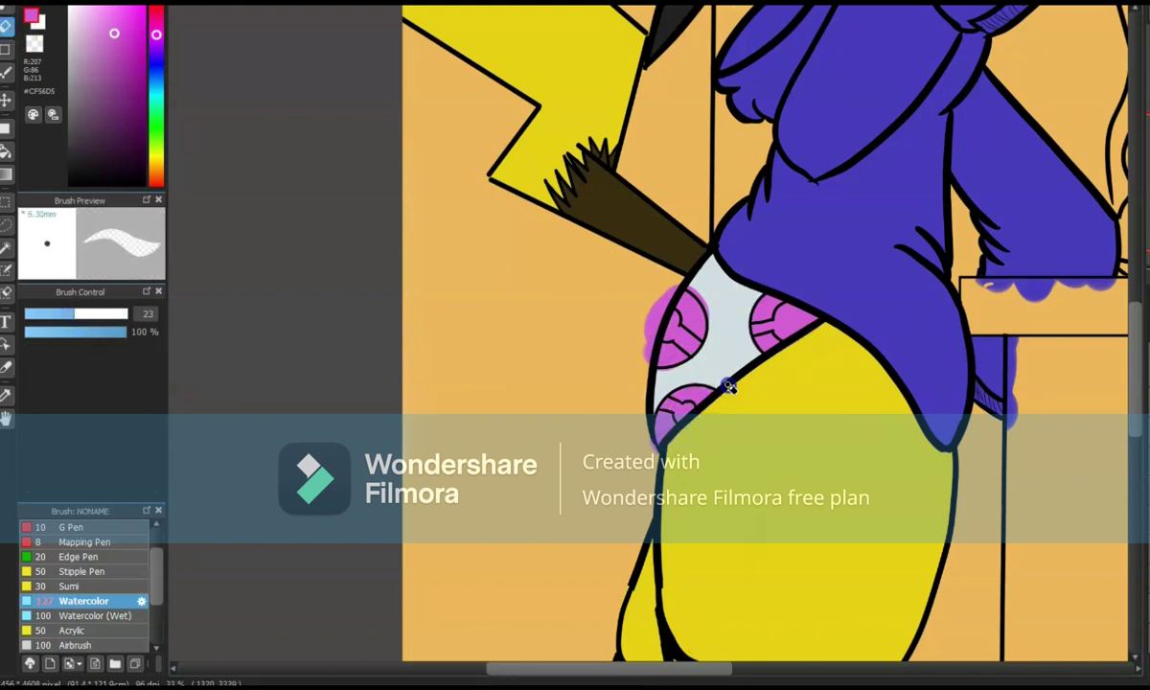
{"action": "scroll", "coordinate": [805, 332], "scroll_direction": "up", "scroll_amount": 5}
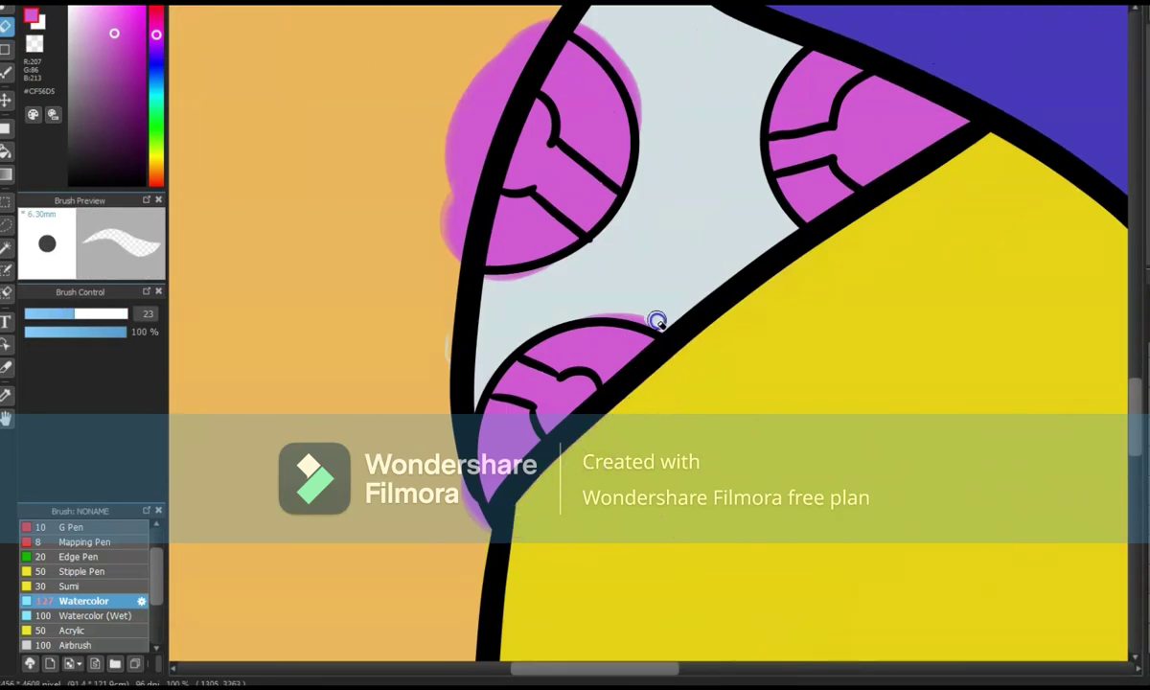
{"action": "scroll", "coordinate": [447, 369], "scroll_direction": "up", "scroll_amount": 3}
{"action": "left_click_drag", "start_coordinate": [454, 347], "coordinate": [454, 557]}
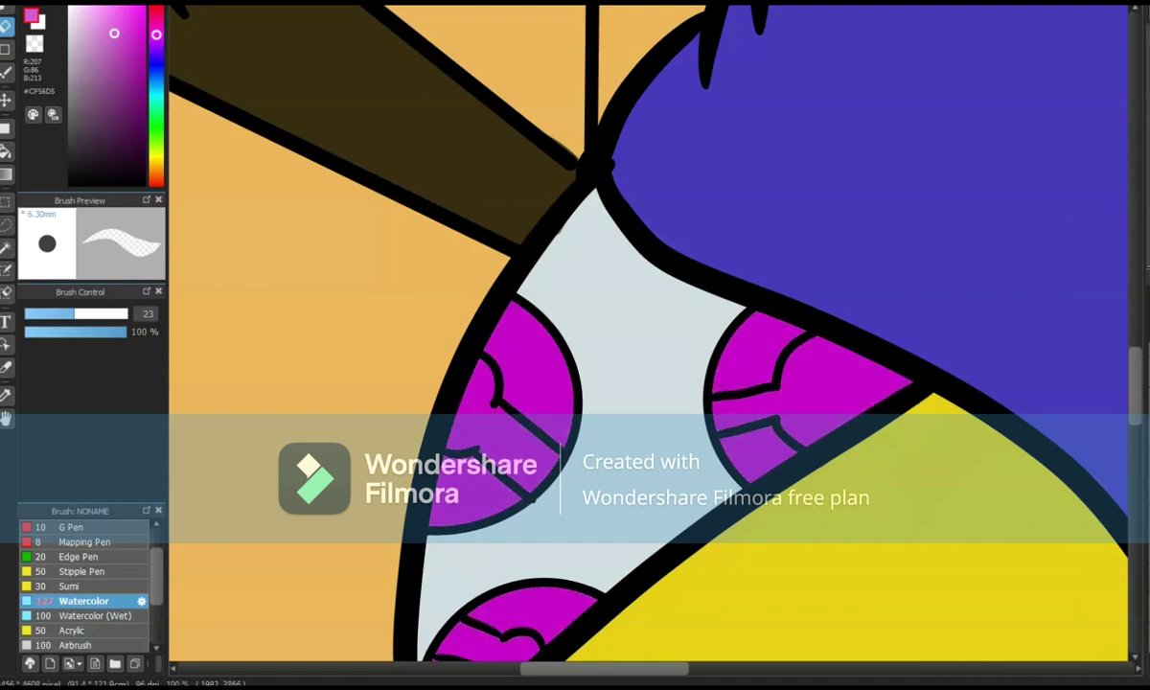
Select the emblems' central bands with the Magic Wand, fill them with purple #9956D5 and clear the selection.
{"action": "key", "text": "w"}
{"action": "left_click", "coordinate": [795, 378]}
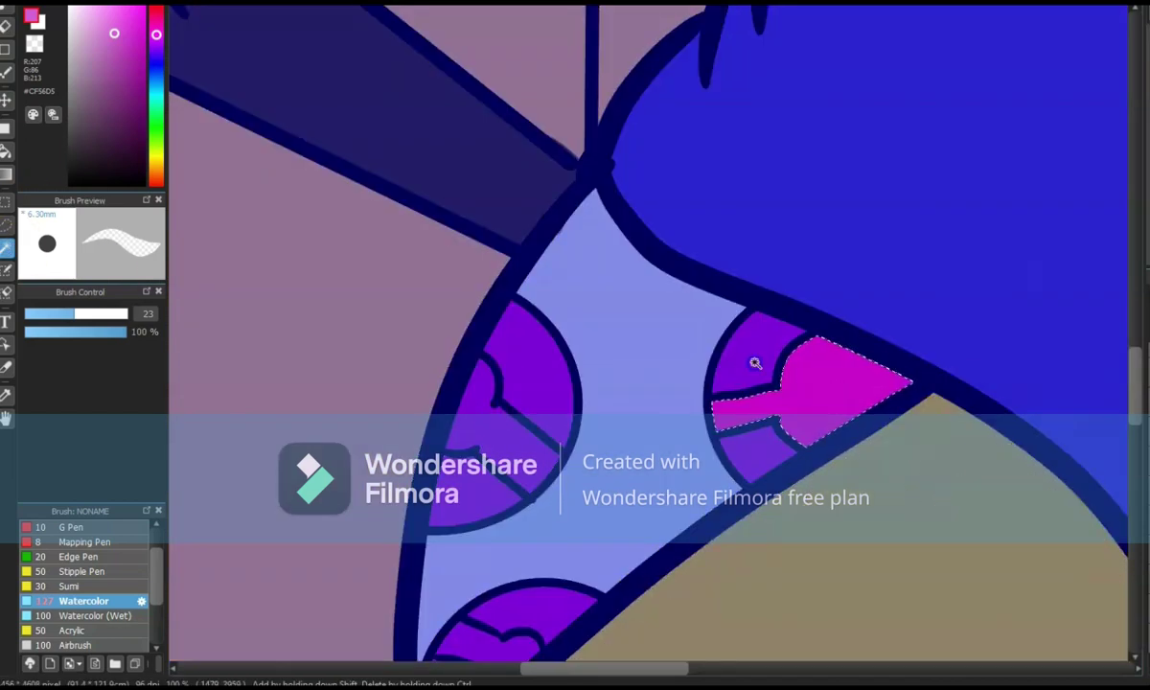
{"action": "left_click", "coordinate": [6, 150]}
{"action": "left_click", "coordinate": [156, 47]}
{"action": "left_click", "coordinate": [803, 393]}
{"action": "left_click", "coordinate": [12, 251]}
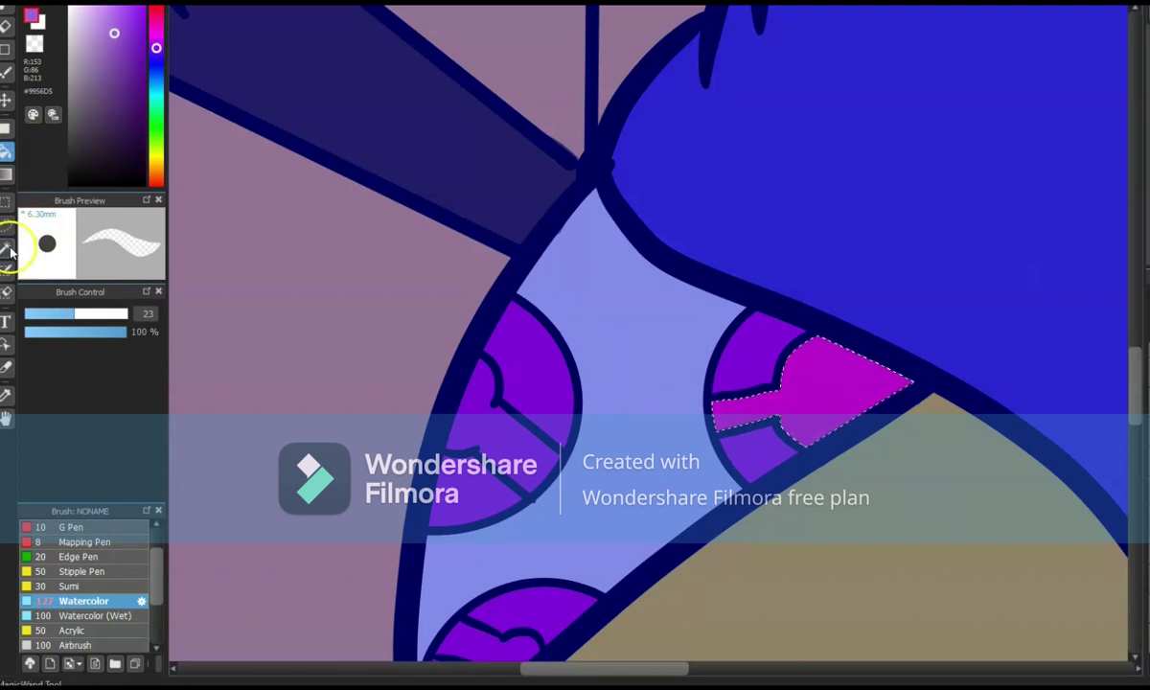
{"action": "left_click", "coordinate": [479, 359]}
{"action": "left_click", "coordinate": [484, 638]}
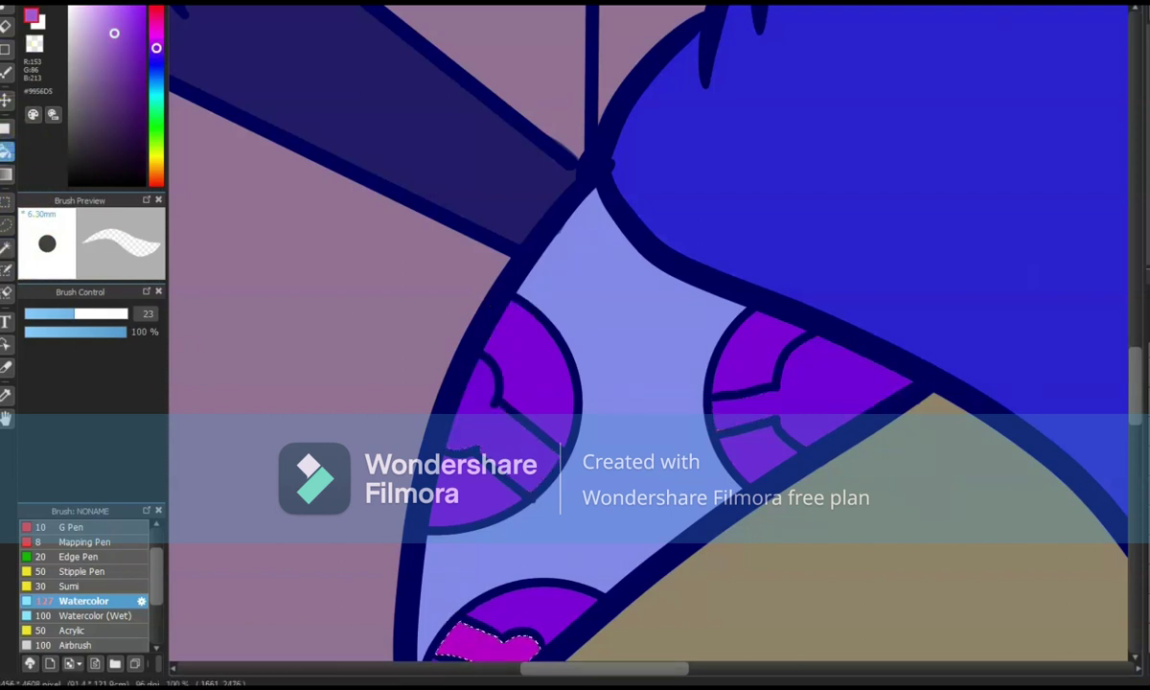
{"action": "left_click", "coordinate": [326, 83]}
{"action": "key", "text": "w"}
{"action": "key", "text": "ctrl+d"}
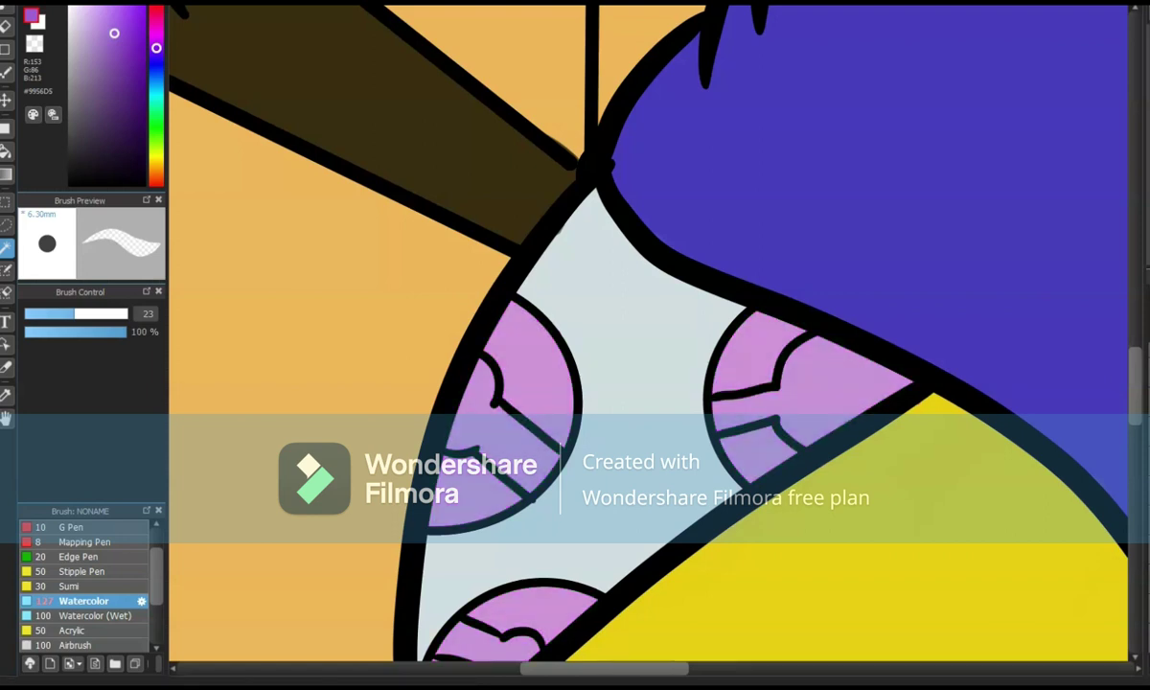
Fill the emblems' outer segments with off-white #F2F2F2 and cover the pink remnants along their edges with Watercolor at size 18.
{"action": "left_click", "coordinate": [11, 328]}
{"action": "left_click", "coordinate": [59, 142]}
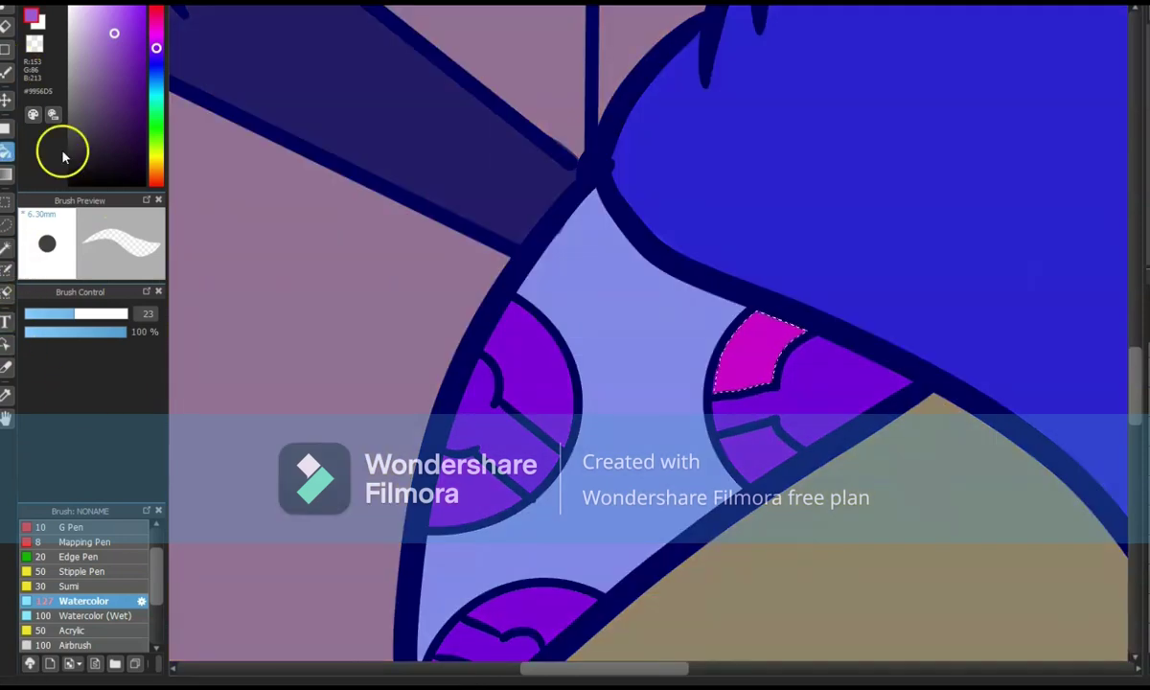
{"action": "left_click", "coordinate": [20, 98]}
{"action": "left_click", "coordinate": [351, 81]}
{"action": "left_click", "coordinate": [18, 234]}
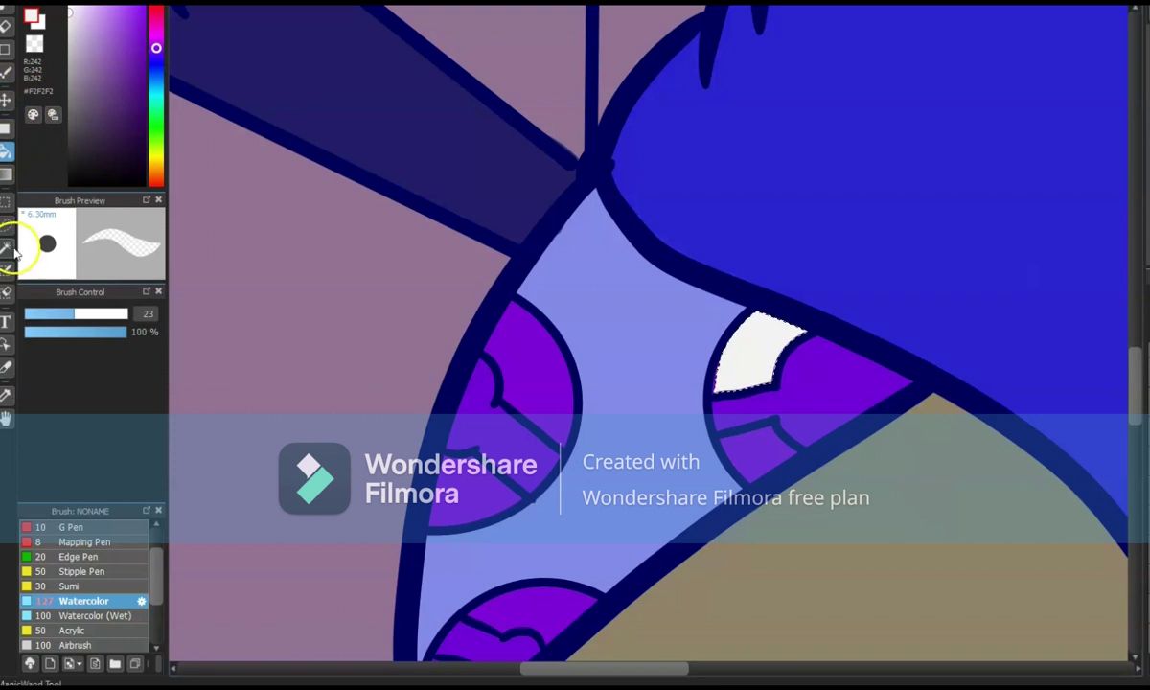
{"action": "left_click", "coordinate": [551, 366]}
{"action": "left_click", "coordinate": [527, 342]}
{"action": "left_click", "coordinate": [451, 439]}
{"action": "left_click", "coordinate": [20, 98]}
{"action": "left_click", "coordinate": [555, 347]}
{"action": "left_click", "coordinate": [468, 434]}
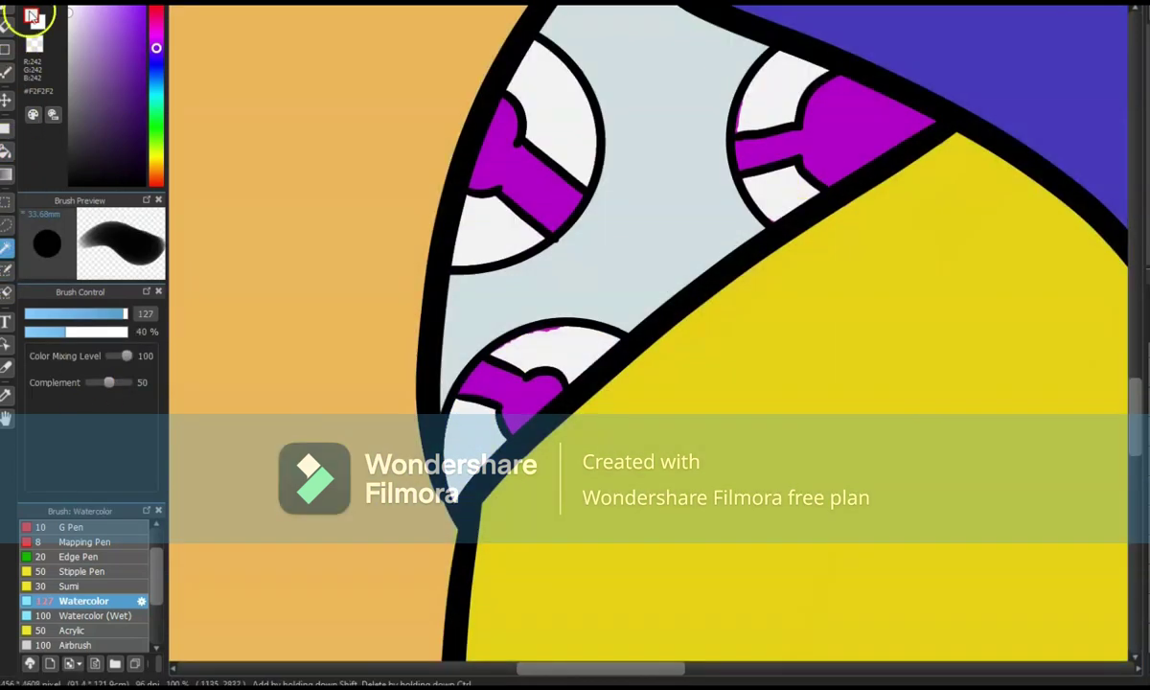
{"action": "left_click_drag", "start_coordinate": [113, 313], "coordinate": [61, 314]}
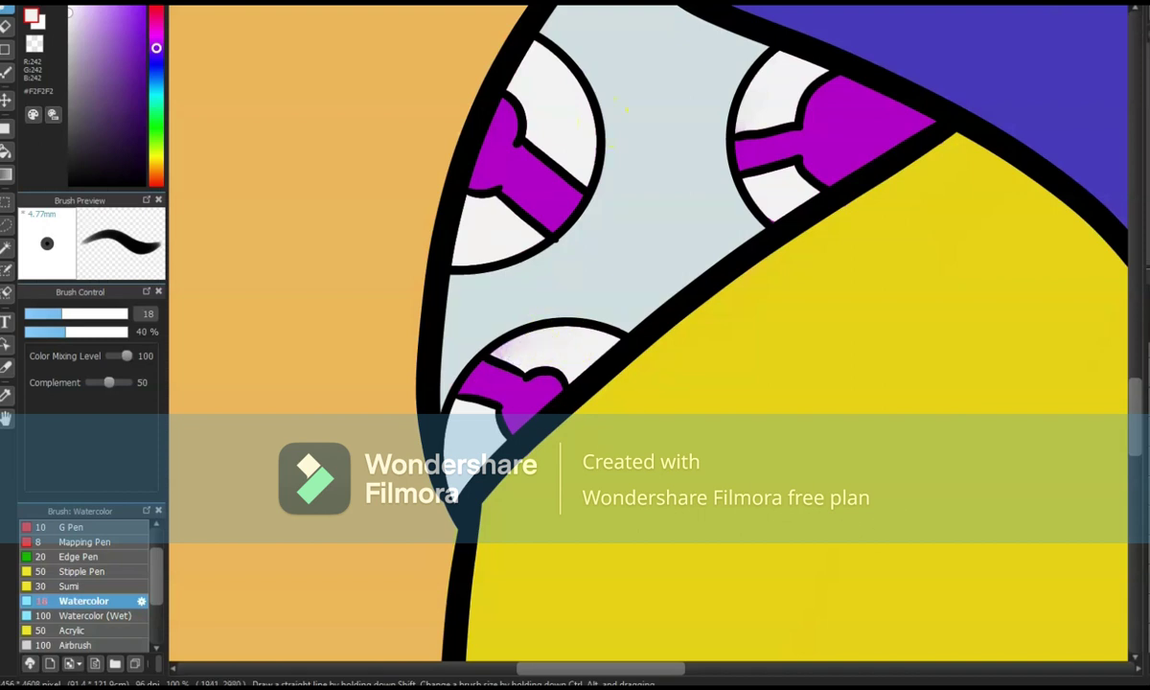
Draw a black scalloped lace trim along the pale garment's lower edge with Pen (Sharp) at size 8.
{"action": "scroll", "coordinate": [256, 159], "scroll_direction": "down", "scroll_amount": 3}
{"action": "scroll", "coordinate": [96, 579], "scroll_direction": "down", "scroll_amount": 1}
{"action": "scroll", "coordinate": [141, 570], "scroll_direction": "up", "scroll_amount": 3}
{"action": "left_click", "coordinate": [134, 558]}
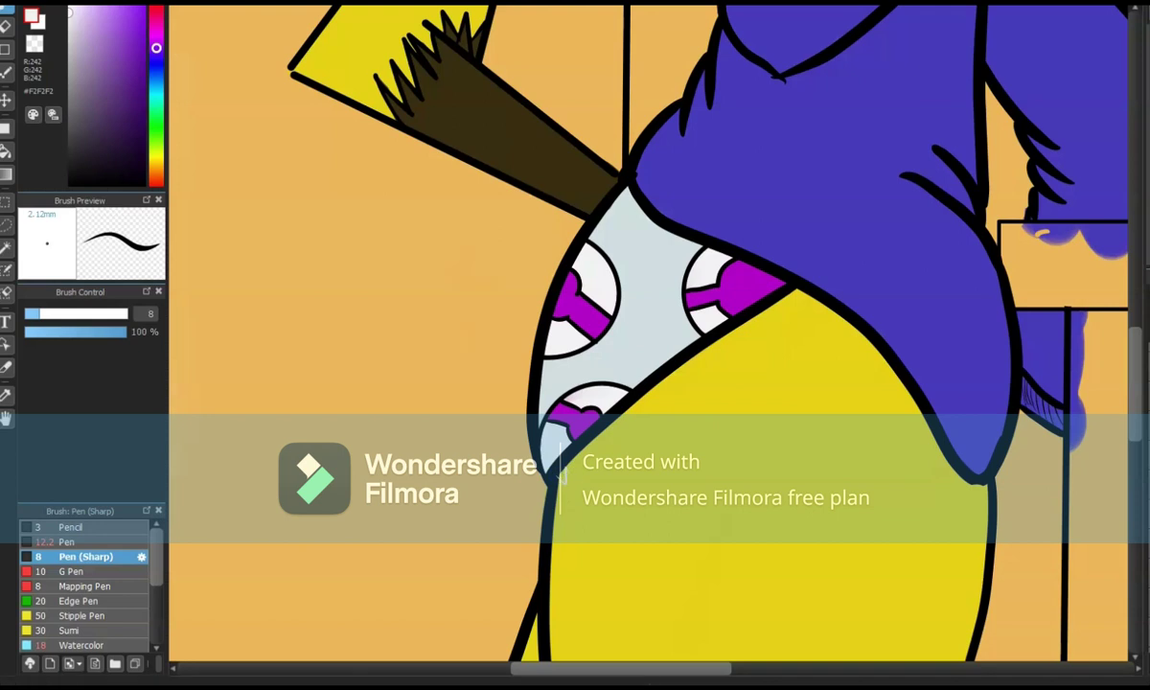
{"action": "left_click", "coordinate": [69, 182]}
{"action": "left_click_drag", "start_coordinate": [489, 410], "coordinate": [527, 402]}
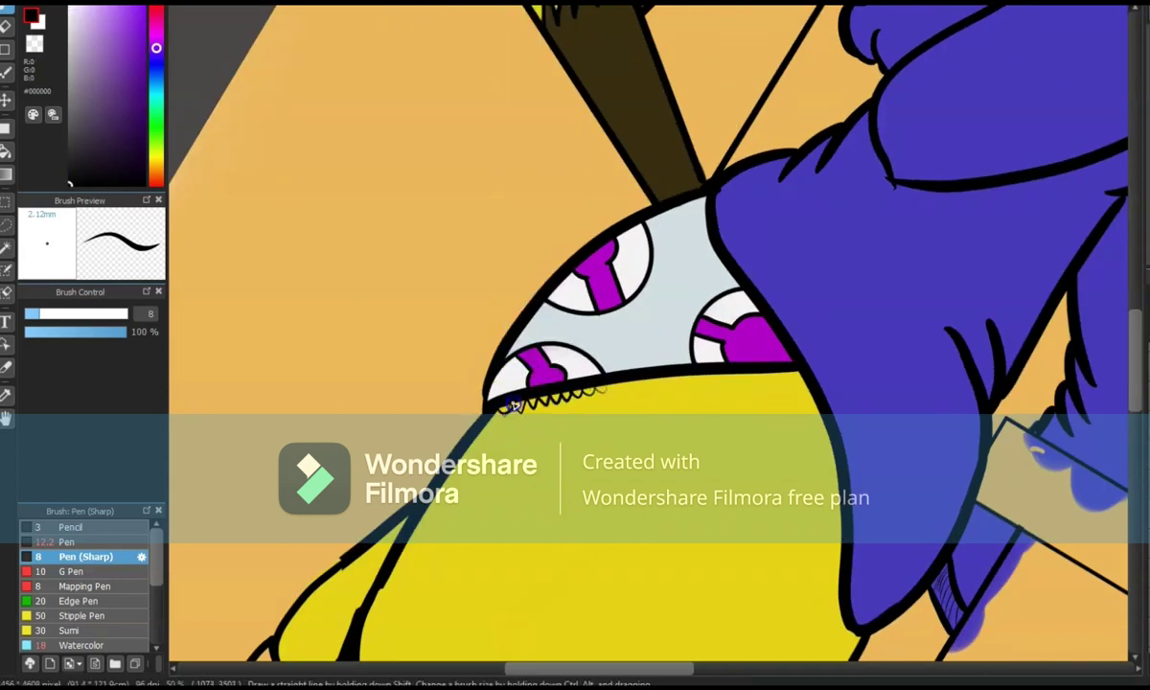
{"action": "key", "text": "ctrl+y"}
{"action": "key", "text": "ctrl+z"}
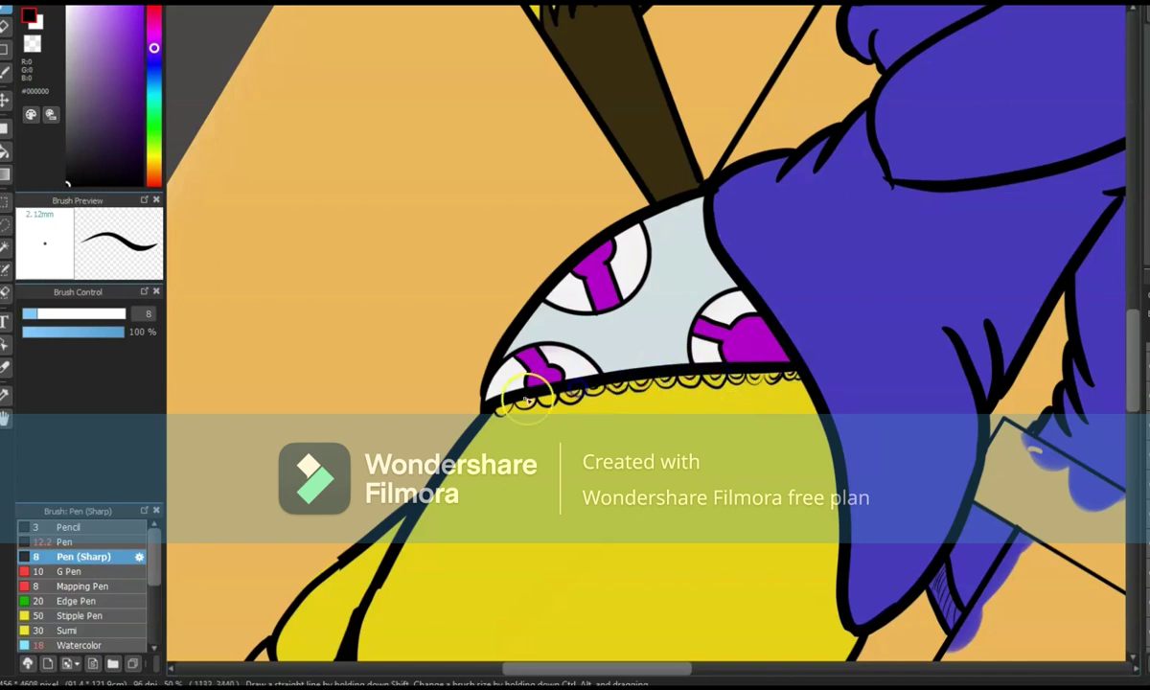
Paint both leg coverings at the canvas's lower edge dark blue #000096 with Watercolor at size 56 and erase the spill at size 23.
{"action": "scroll", "coordinate": [647, 331], "scroll_direction": "down", "scroll_amount": 5}
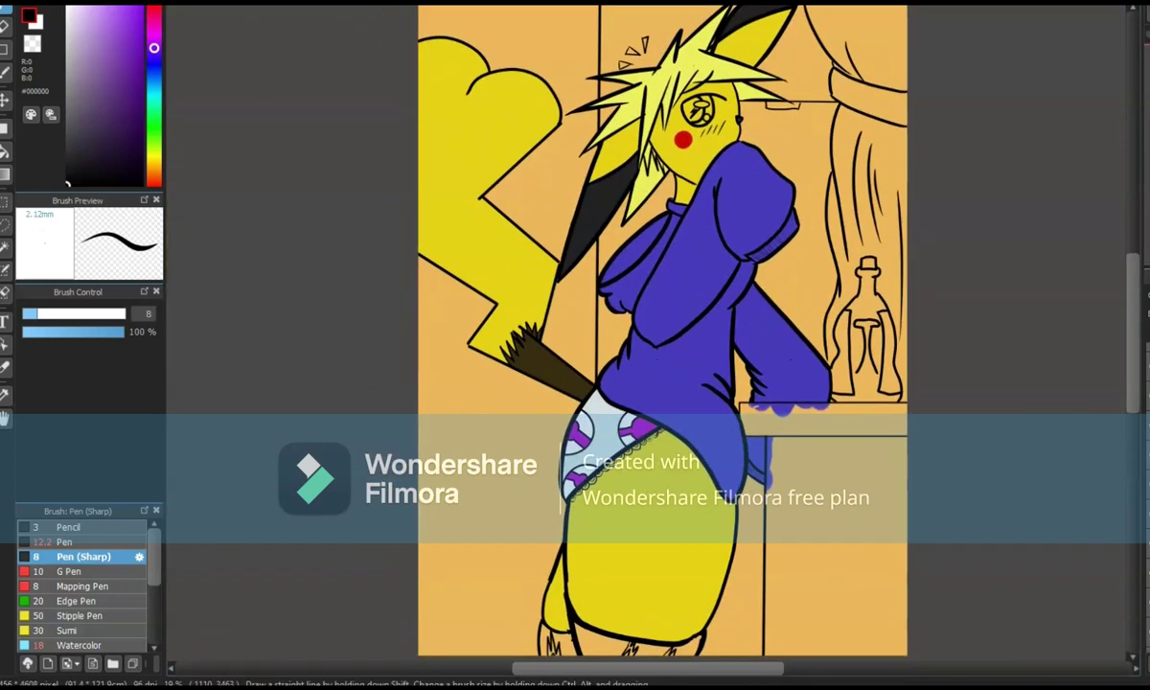
{"action": "left_click", "coordinate": [153, 64]}
{"action": "left_click", "coordinate": [141, 79]}
{"action": "scroll", "coordinate": [728, 288], "scroll_direction": "up", "scroll_amount": 3}
{"action": "left_click", "coordinate": [81, 645]}
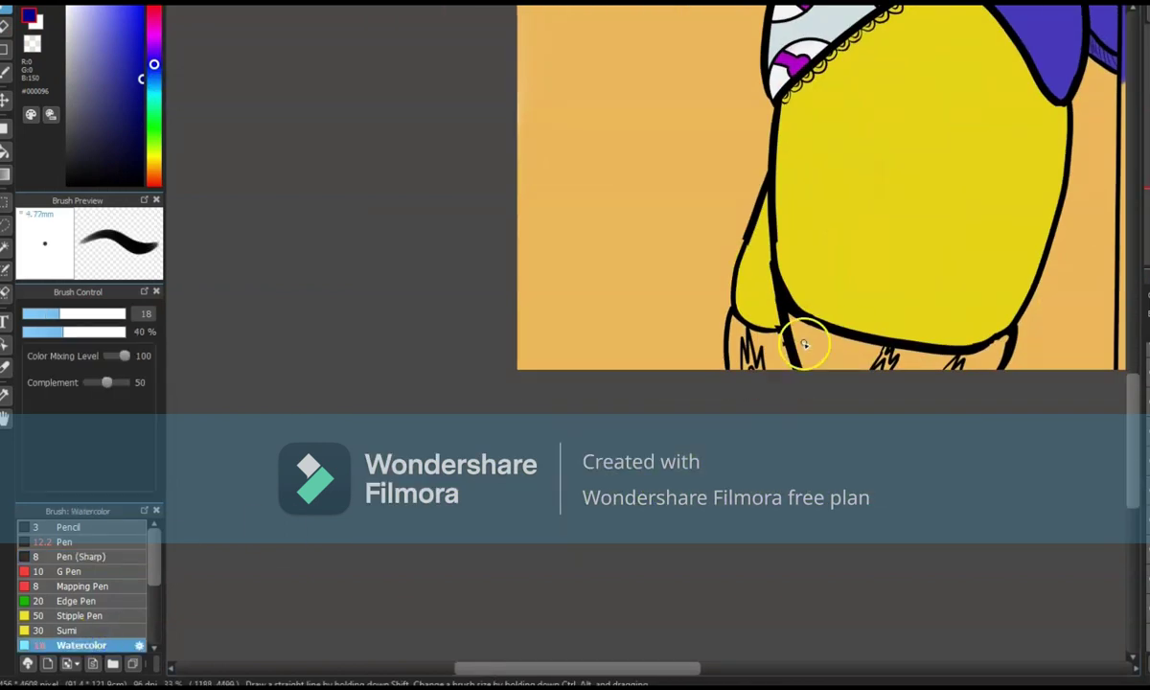
{"action": "left_click_drag", "start_coordinate": [796, 326], "coordinate": [821, 366]}
{"action": "left_click_drag", "start_coordinate": [767, 321], "coordinate": [964, 369]}
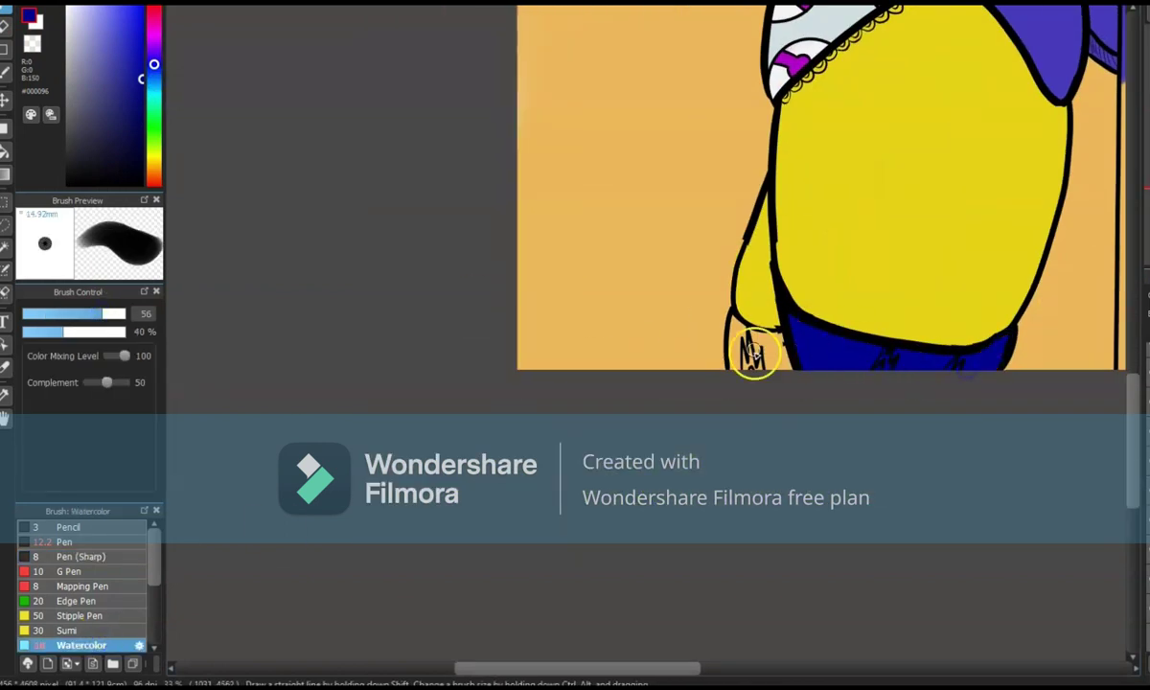
{"action": "left_click_drag", "start_coordinate": [753, 354], "coordinate": [766, 342]}
{"action": "key", "text": "e"}
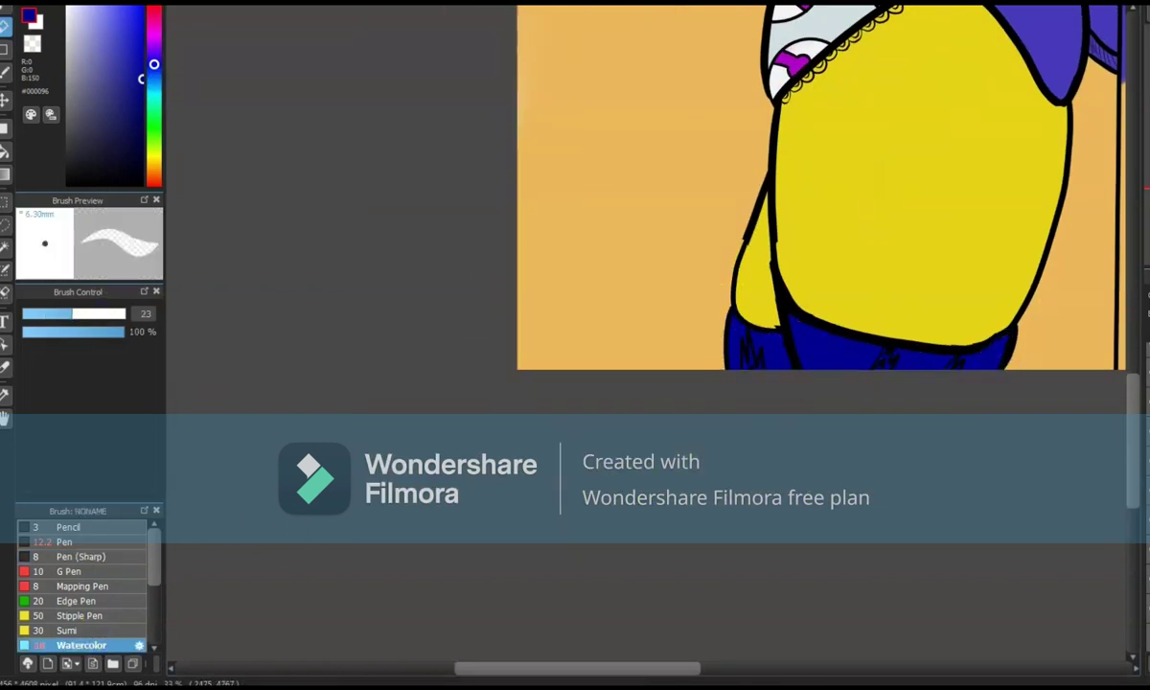
Paint the zigzag shape on the rear leg's dark blue covering pale yellow #FEF48B with Watercolor at size 18.
{"action": "left_click", "coordinate": [157, 155]}
{"action": "key", "text": "b"}
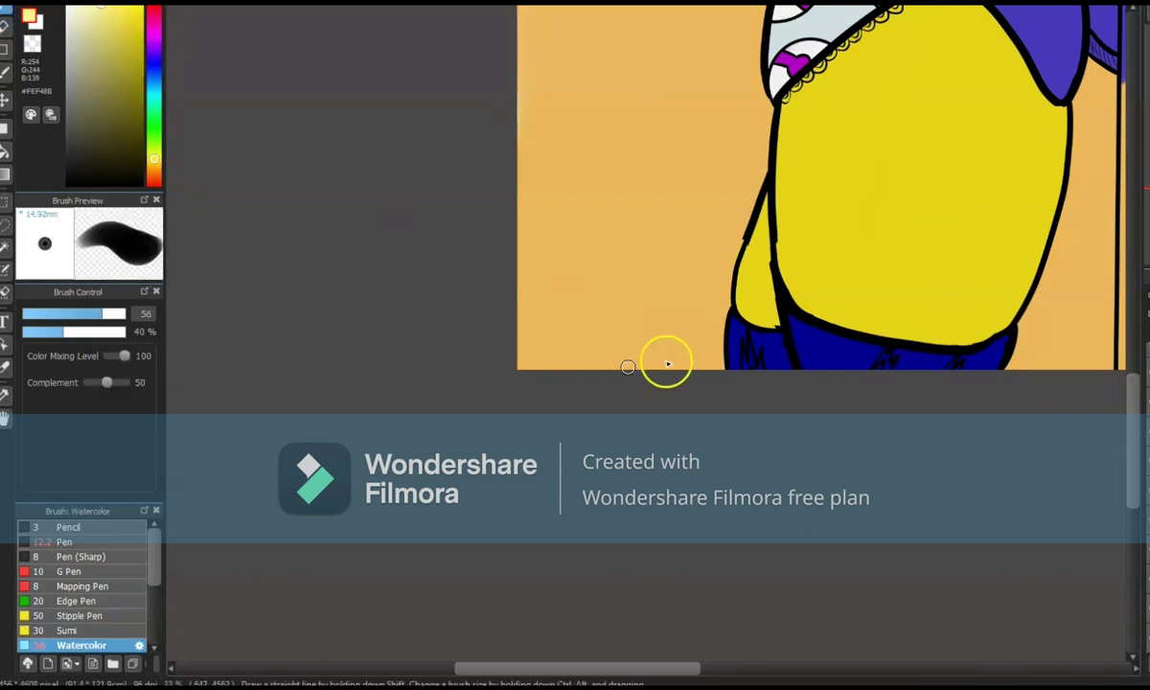
{"action": "scroll", "coordinate": [662, 360], "scroll_direction": "up", "scroll_amount": 5}
{"action": "left_click_drag", "start_coordinate": [613, 316], "coordinate": [677, 461]}
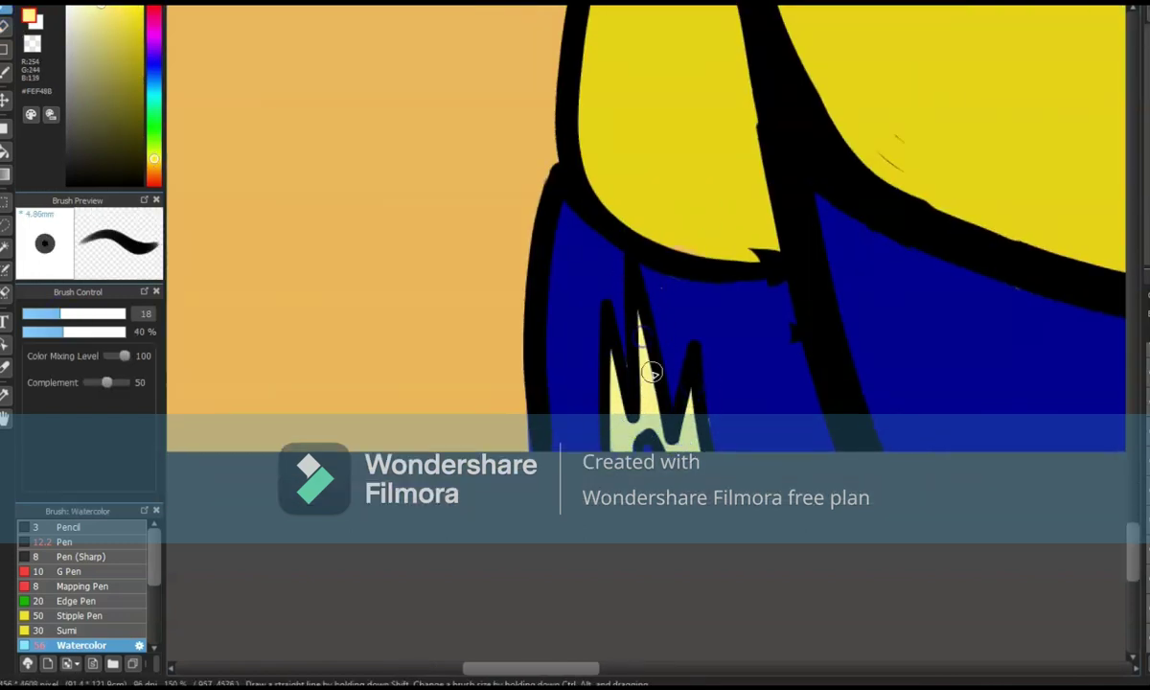
Erase the stray marks around the legs at size 23 and touch up the yellow near their lower outline with sampled #E6D30D.
{"action": "key", "text": "e"}
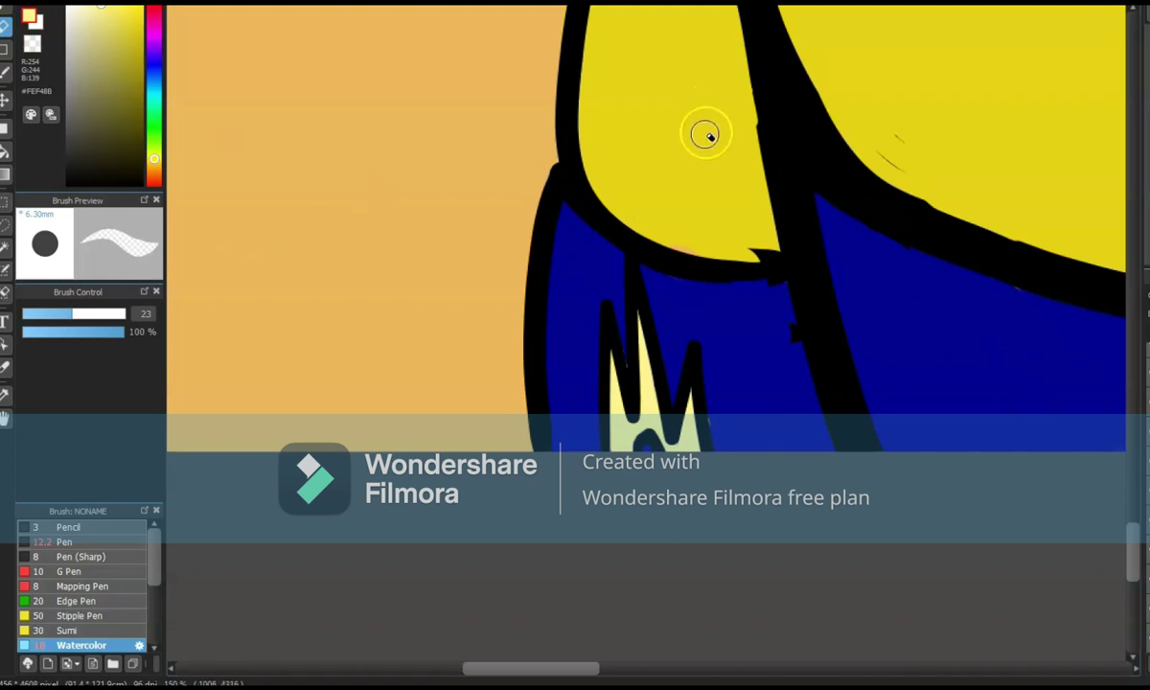
{"action": "left_click", "coordinate": [745, 175], "text": "alt"}
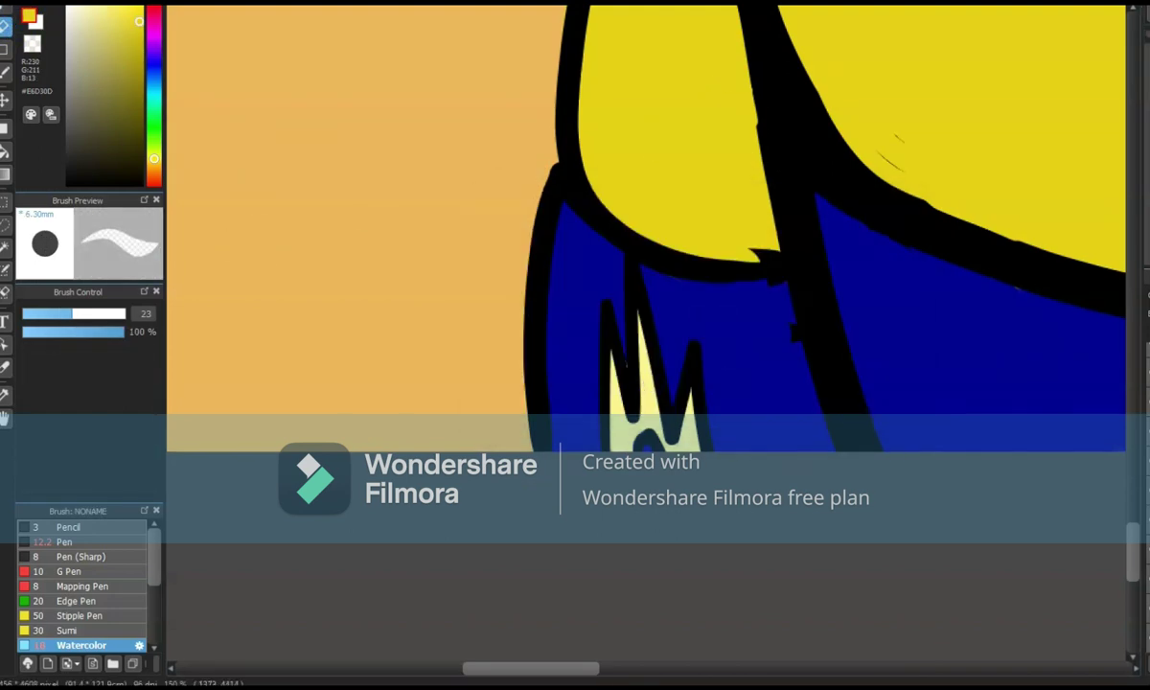
{"action": "left_click_drag", "start_coordinate": [815, 240], "coordinate": [489, 431]}
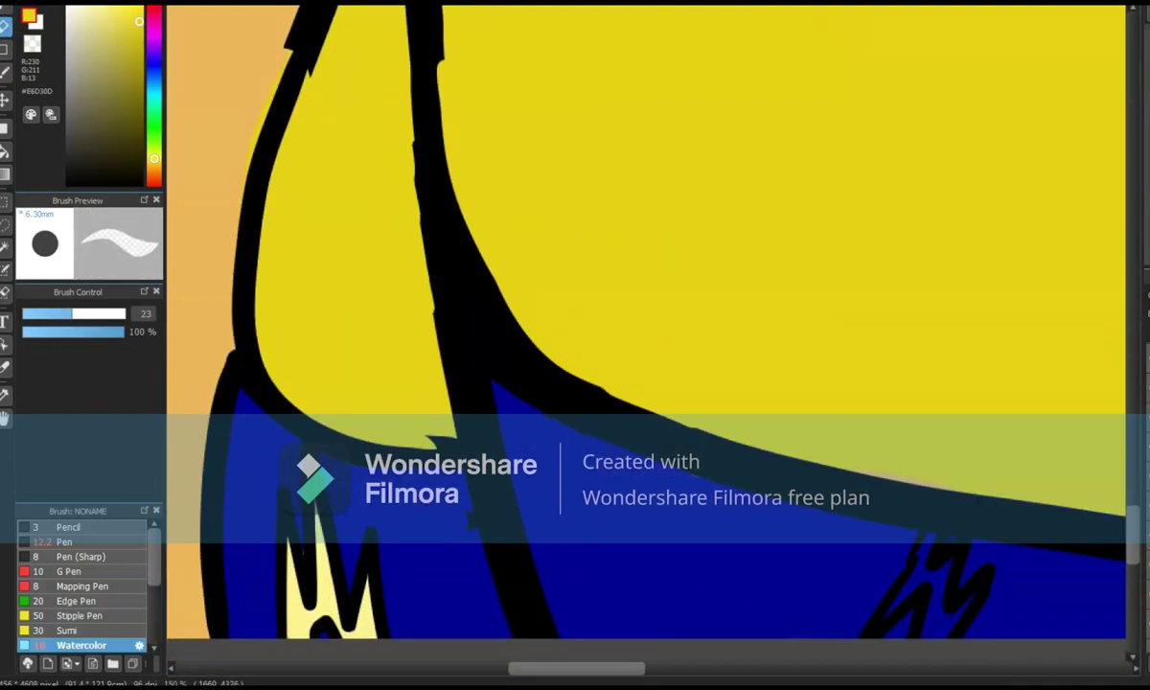
Paint the two zigzag shapes on the front leg's dark blue covering pale yellow #FEF48B with Watercolor at size 18.
{"action": "scroll", "coordinate": [574, 316], "scroll_direction": "down", "scroll_amount": 3}
{"action": "scroll", "coordinate": [655, 243], "scroll_direction": "up", "scroll_amount": 3}
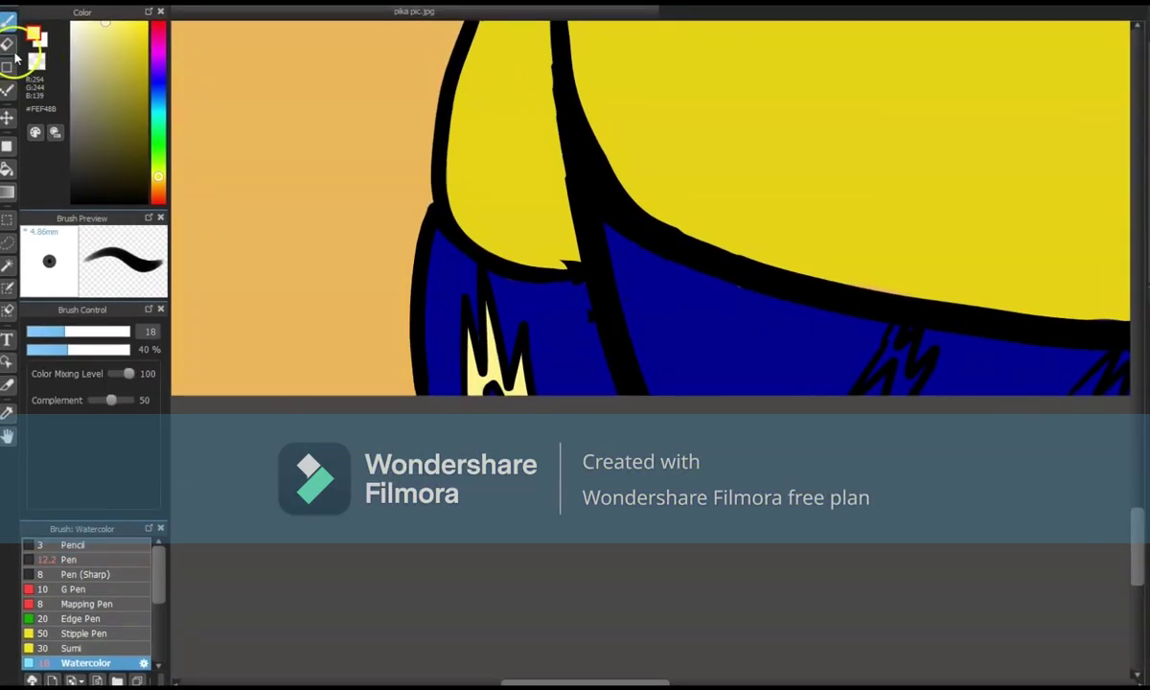
{"action": "left_click_drag", "start_coordinate": [906, 377], "coordinate": [746, 401]}
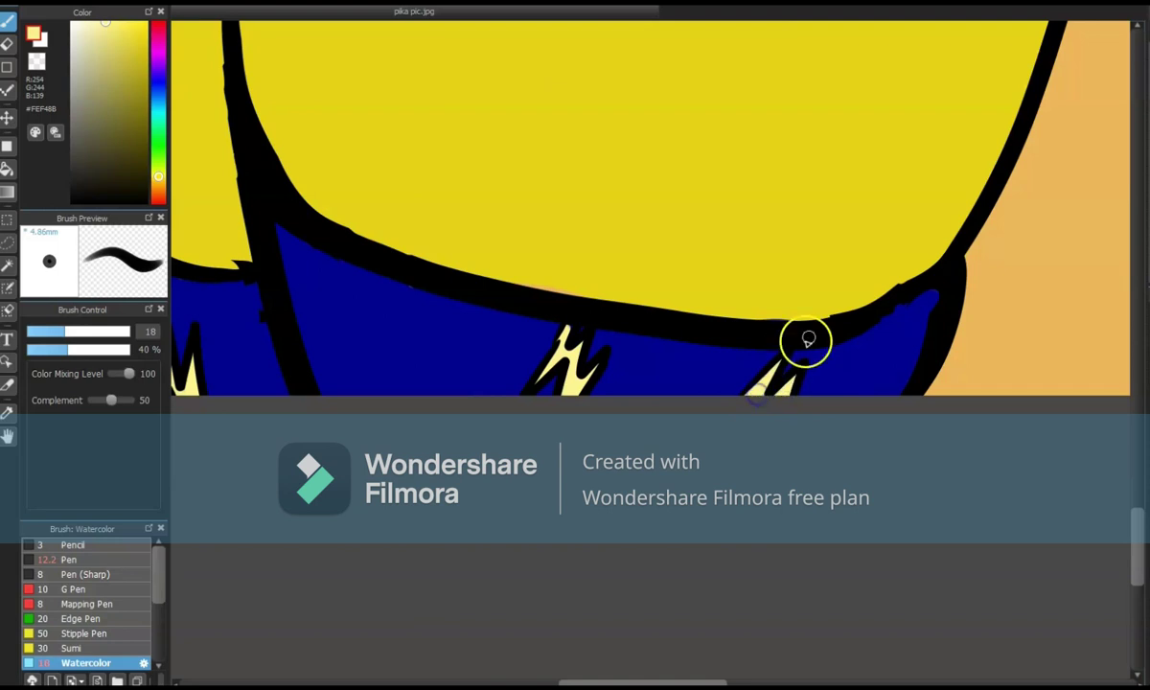
Paint the eye's iris brown, starting with #65320A and blending in #9E602E with Airbrush at size 28.
{"action": "scroll", "coordinate": [808, 340], "scroll_direction": "down", "scroll_amount": 5}
{"action": "key", "text": "e"}
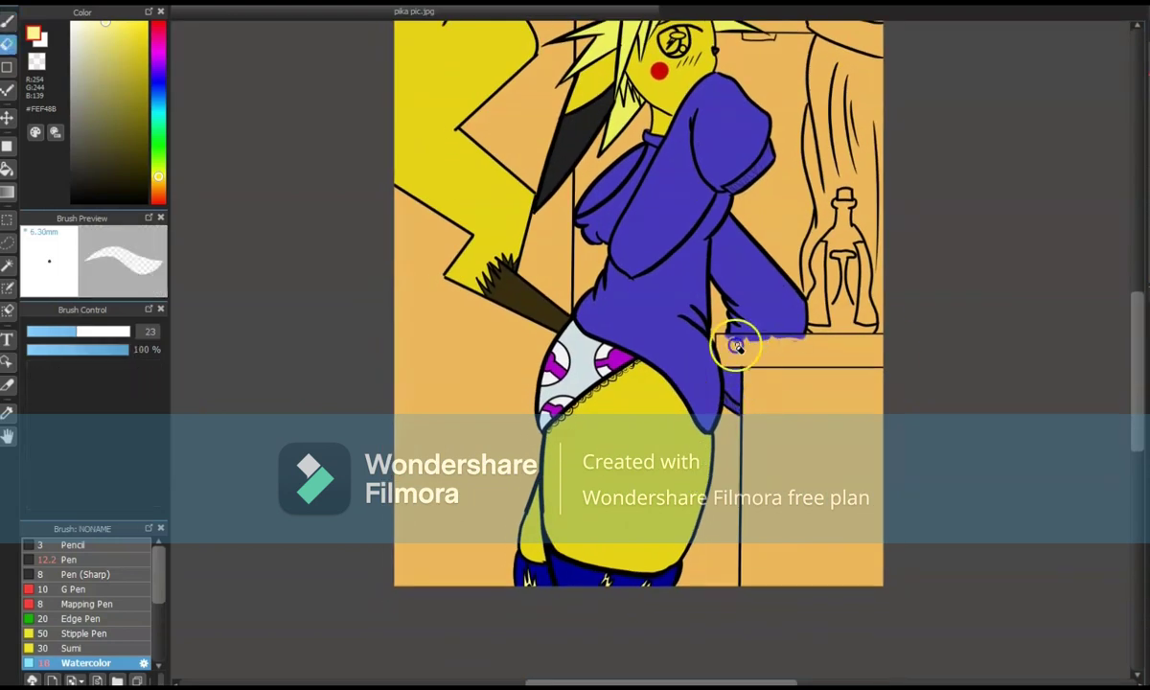
{"action": "left_click_drag", "start_coordinate": [736, 347], "coordinate": [797, 428]}
{"action": "scroll", "coordinate": [333, 52], "scroll_direction": "up", "scroll_amount": 3}
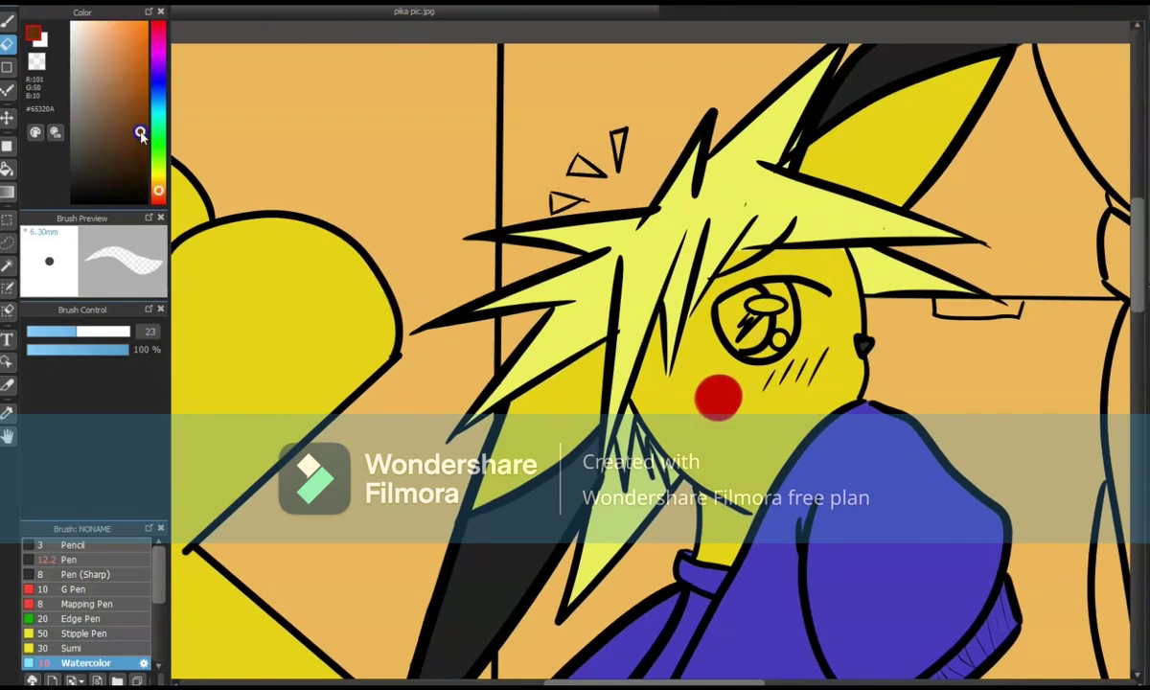
{"action": "key", "text": "b"}
{"action": "scroll", "coordinate": [862, 239], "scroll_direction": "up", "scroll_amount": 2}
{"action": "mouse_move", "coordinate": [848, 287]}
{"action": "left_mouse_down"}
{"action": "mouse_move", "coordinate": [911, 222]}
{"action": "mouse_move", "coordinate": [883, 341]}
{"action": "mouse_move", "coordinate": [892, 239]}
{"action": "mouse_move", "coordinate": [860, 359]}
{"action": "mouse_move", "coordinate": [909, 244]}
{"action": "mouse_move", "coordinate": [872, 218]}
{"action": "left_mouse_up"}
{"action": "left_click", "coordinate": [125, 91]}
{"action": "scroll", "coordinate": [86, 594], "scroll_direction": "down", "scroll_amount": 2}
{"action": "left_click", "coordinate": [82, 646]}
{"action": "left_click_drag", "start_coordinate": [868, 301], "coordinate": [928, 279]}
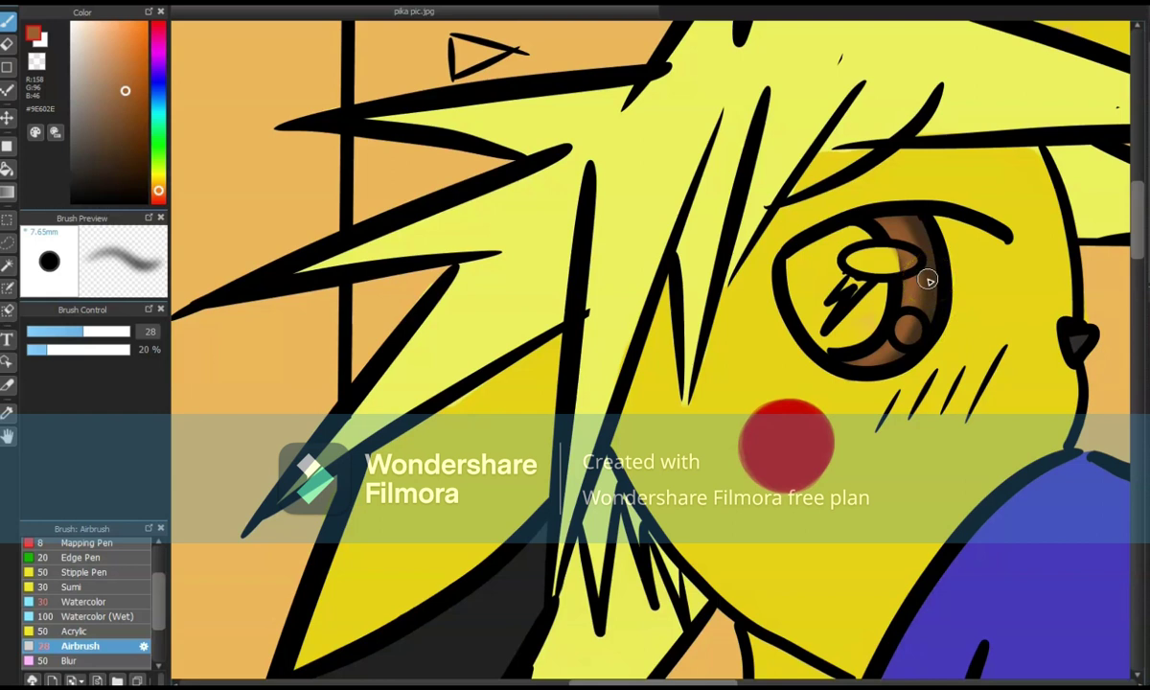
Fill the oval and the small round highlight in the eye with white #FFFFFF using Watercolor at size 30.
{"action": "key", "text": "x"}
{"action": "left_click", "coordinate": [84, 601]}
{"action": "left_click_drag", "start_coordinate": [848, 258], "coordinate": [883, 261]}
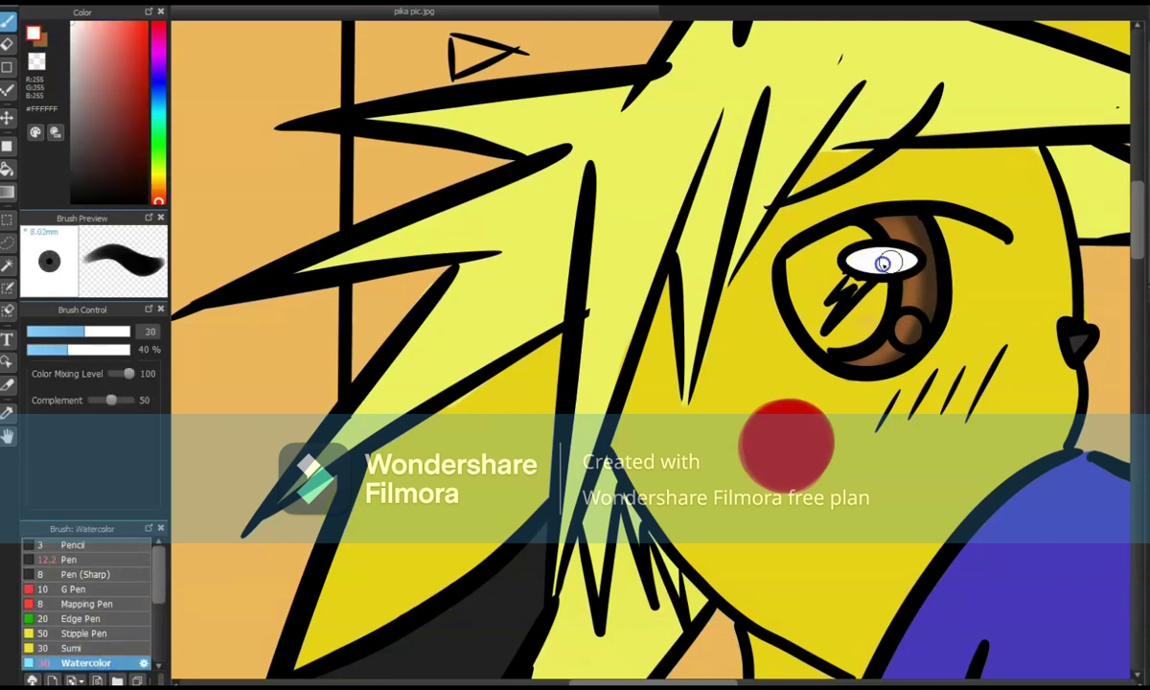
Touch up the small jagged reflection inside the eye in pale yellow with Watercolor at size 7.8.
{"action": "left_click", "coordinate": [158, 176]}
{"action": "left_click", "coordinate": [114, 31]}
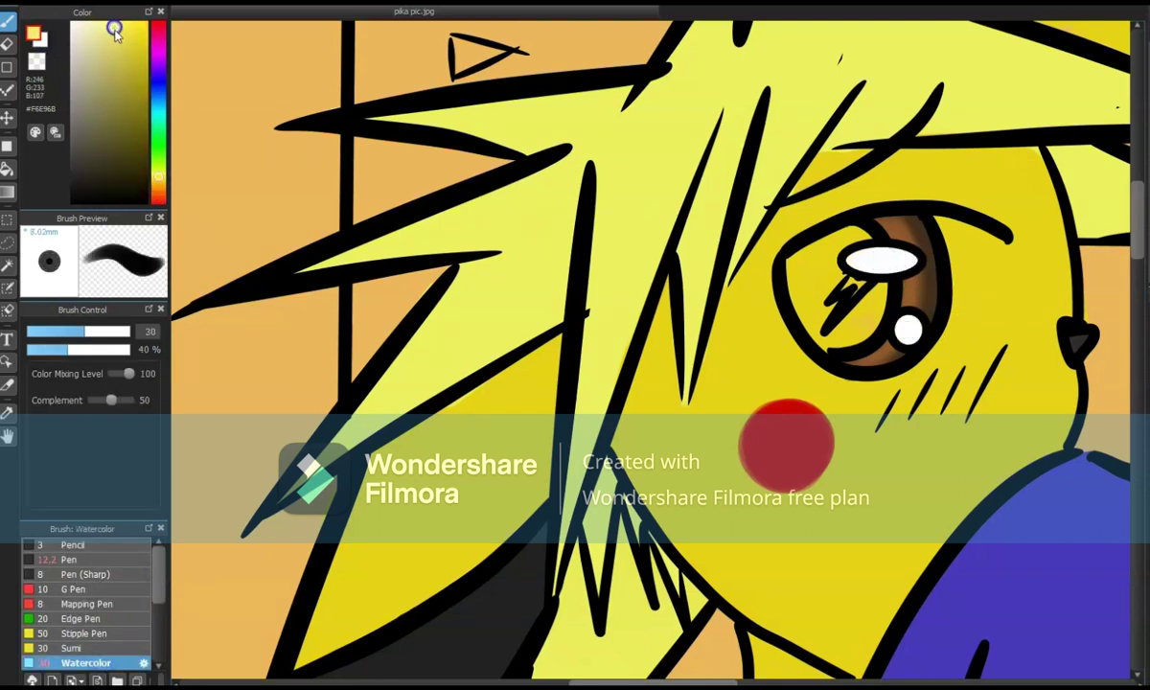
{"action": "left_click", "coordinate": [100, 25]}
{"action": "scroll", "coordinate": [879, 162], "scroll_direction": "up", "scroll_amount": 2}
{"action": "key", "text": "bracketleft"}
{"action": "left_click_drag", "start_coordinate": [661, 142], "coordinate": [690, 161]}
{"action": "scroll", "coordinate": [673, 143], "scroll_direction": "down", "scroll_amount": 2}
{"action": "scroll", "coordinate": [701, 159], "scroll_direction": "up", "scroll_amount": 2}
{"action": "left_click", "coordinate": [700, 159]}
{"action": "scroll", "coordinate": [671, 132], "scroll_direction": "down", "scroll_amount": 3}
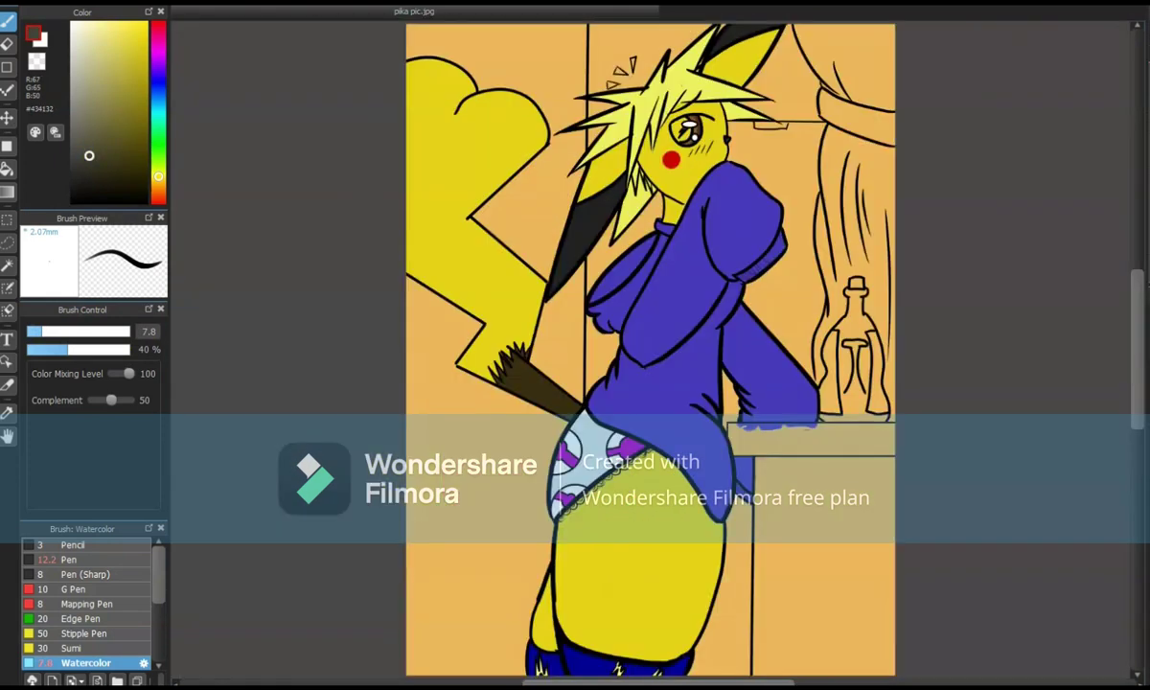
Paint the pupil black #000000 around the highlights with Watercolor at size 25, touching up the highlights in white.
{"action": "scroll", "coordinate": [589, 167], "scroll_direction": "up", "scroll_amount": 2}
{"action": "left_click", "coordinate": [72, 201]}
{"action": "mouse_move", "coordinate": [767, 225]}
{"action": "left_mouse_down"}
{"action": "mouse_move", "coordinate": [791, 230]}
{"action": "mouse_move", "coordinate": [822, 261]}
{"action": "left_mouse_up"}
{"action": "key", "text": "bracketright"}
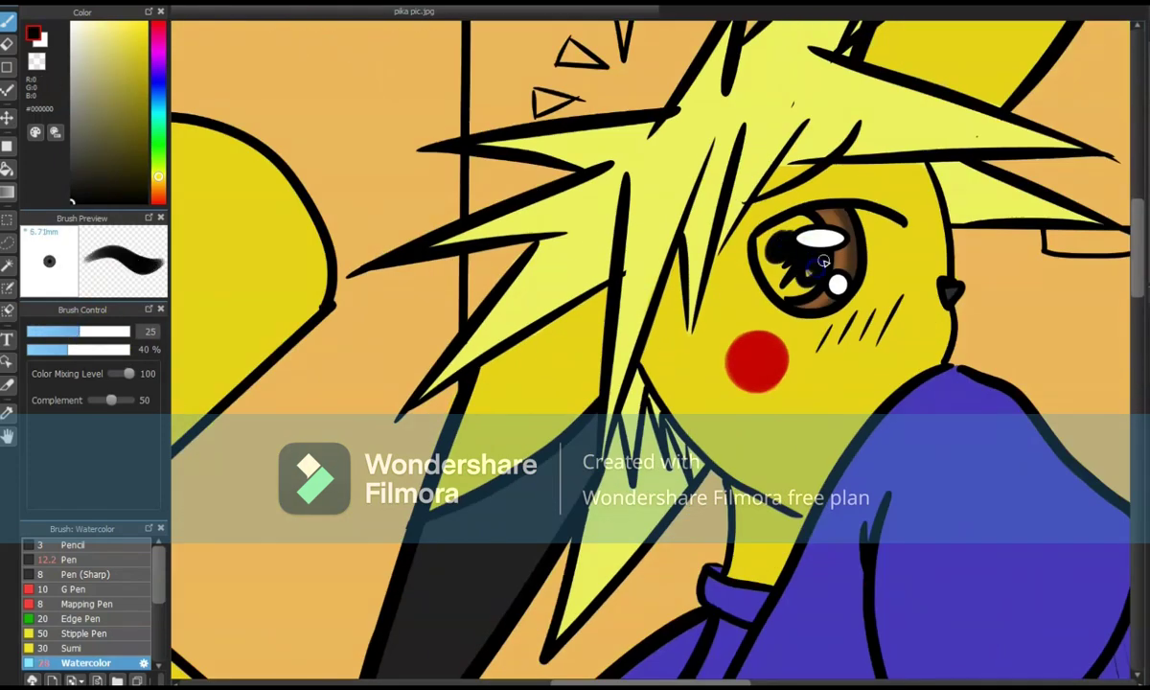
{"action": "mouse_move", "coordinate": [777, 216]}
{"action": "left_mouse_down"}
{"action": "mouse_move", "coordinate": [769, 246]}
{"action": "mouse_move", "coordinate": [793, 290]}
{"action": "left_mouse_up"}
{"action": "key", "text": "x"}
{"action": "left_click_drag", "start_coordinate": [810, 244], "coordinate": [738, 197]}
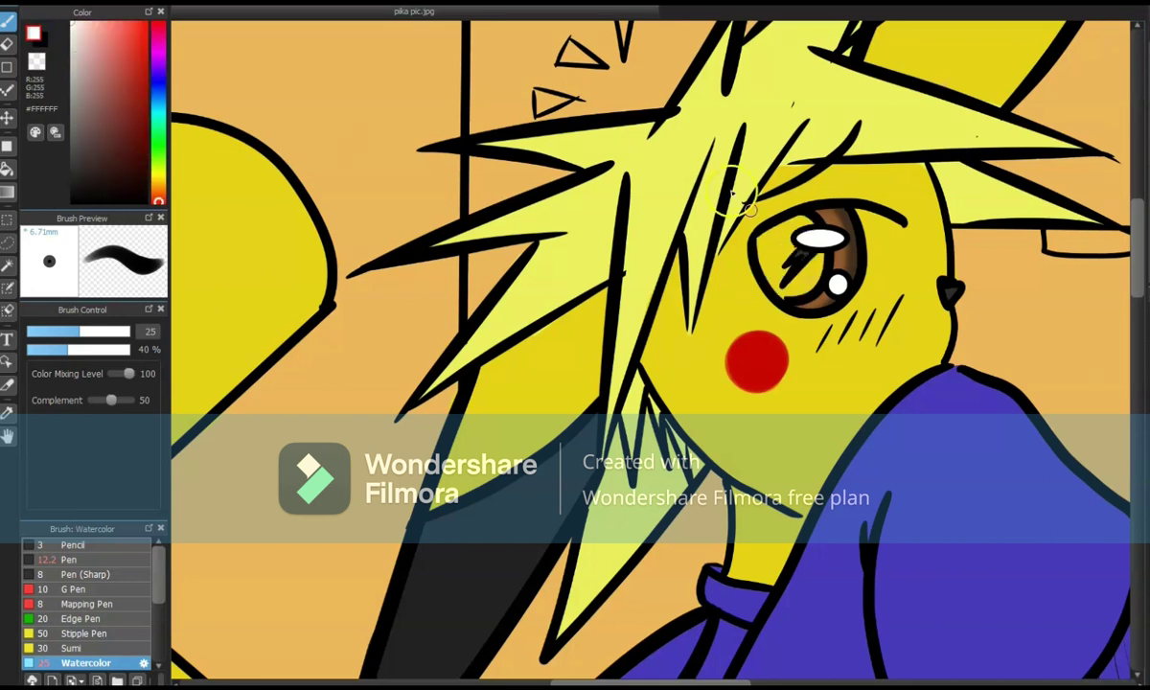
Erase the stray paint around the eye and return to black Watercolor at size 25.
{"action": "key", "text": "e"}
{"action": "scroll", "coordinate": [652, 345], "scroll_direction": "up", "scroll_amount": 3}
{"action": "mouse_move", "coordinate": [863, 240]}
{"action": "left_mouse_down"}
{"action": "mouse_move", "coordinate": [572, 553]}
{"action": "mouse_move", "coordinate": [589, 474]}
{"action": "left_mouse_up"}
{"action": "scroll", "coordinate": [651, 345], "scroll_direction": "down", "scroll_amount": 5}
{"action": "key", "text": "b"}
{"action": "scroll", "coordinate": [651, 345], "scroll_direction": "up", "scroll_amount": 3}
{"action": "key", "text": "x"}
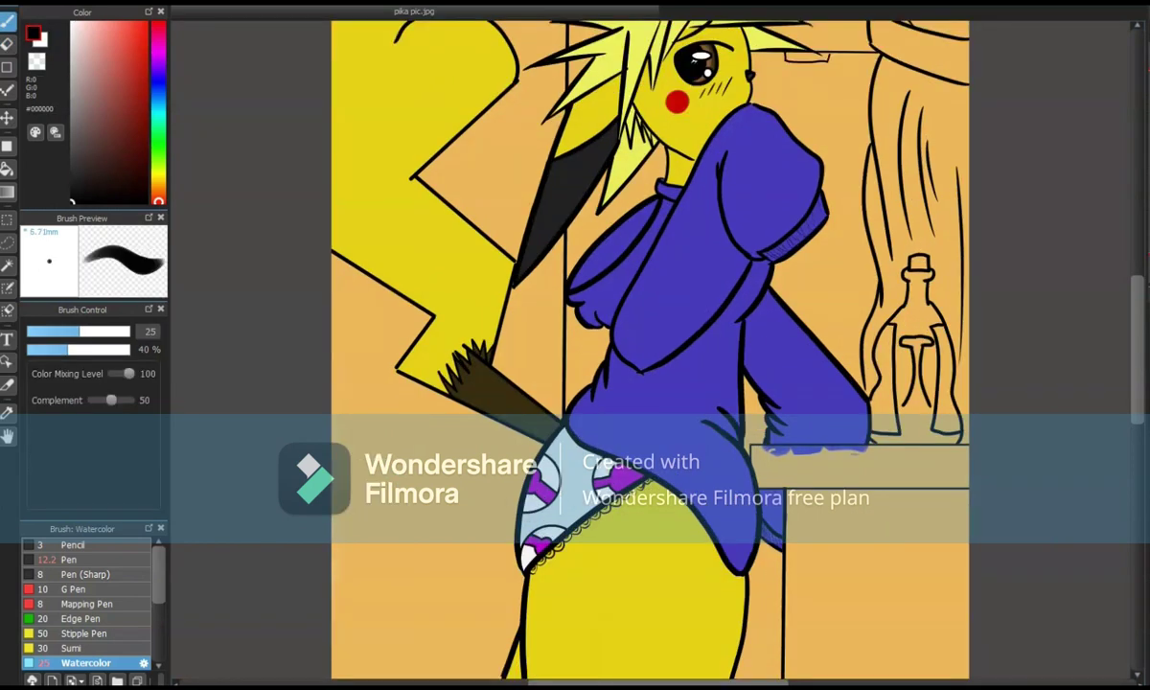
{"action": "scroll", "coordinate": [651, 345], "scroll_direction": "up", "scroll_amount": 2}
{"action": "key", "text": "p"}
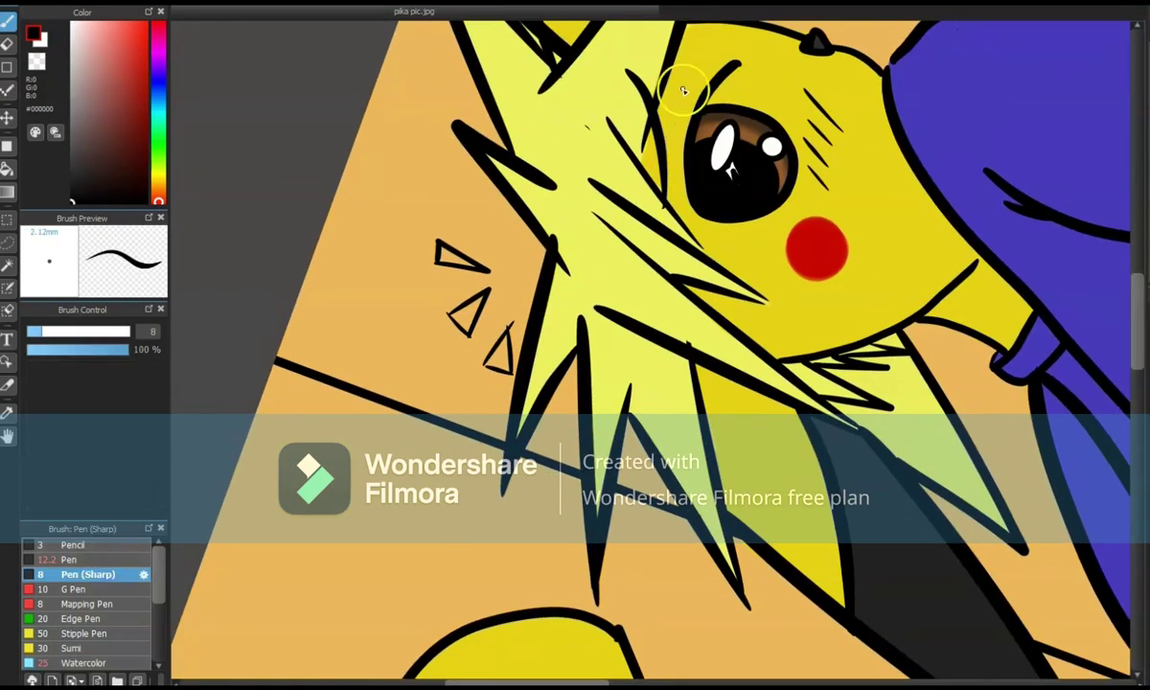
{"action": "key", "text": "ctrl+0"}
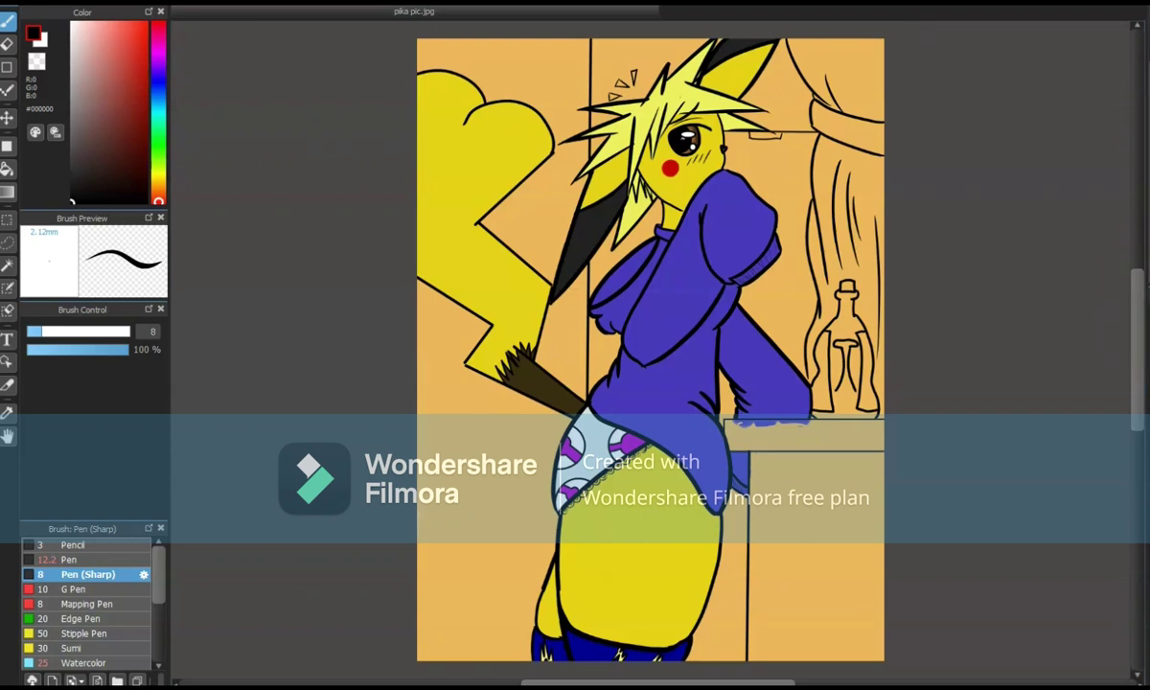
{"action": "scroll", "coordinate": [623, 326], "scroll_direction": "down", "scroll_amount": 1}
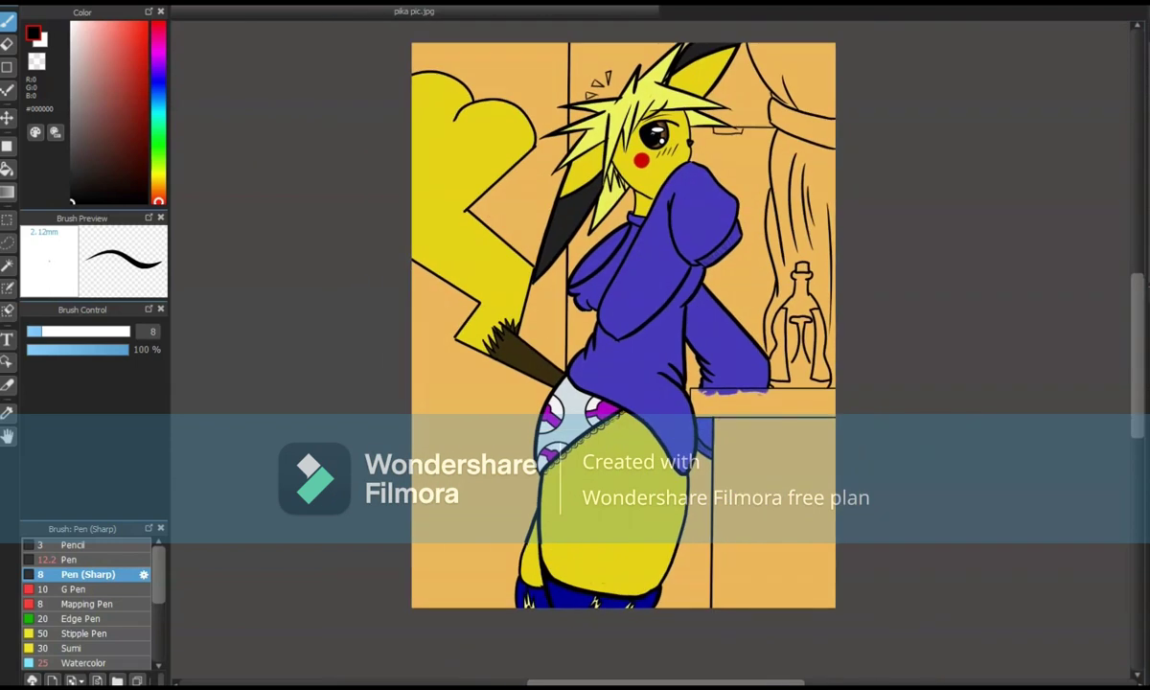
Paint the counter's top and side brown #83692E with Watercolor at size 259.
{"action": "left_click", "coordinate": [158, 182]}
{"action": "left_click", "coordinate": [121, 111]}
{"action": "left_click", "coordinate": [96, 662]}
{"action": "mouse_move", "coordinate": [795, 438]}
{"action": "left_mouse_down"}
{"action": "mouse_move", "coordinate": [781, 568]}
{"action": "mouse_move", "coordinate": [826, 419]}
{"action": "mouse_move", "coordinate": [730, 480]}
{"action": "mouse_move", "coordinate": [832, 407]}
{"action": "left_mouse_up"}
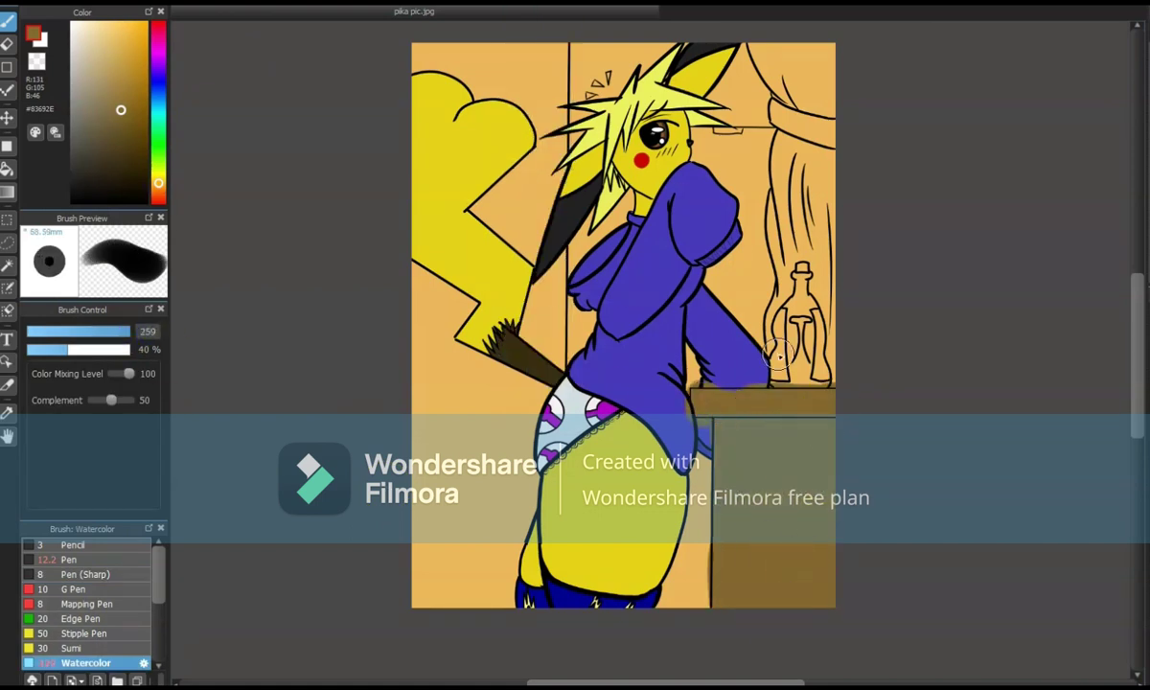
Erase the brown spill around the sleeve, sweater and counter edge at size 40.
{"action": "scroll", "coordinate": [778, 356], "scroll_direction": "up", "scroll_amount": 3}
{"action": "key", "text": "e"}
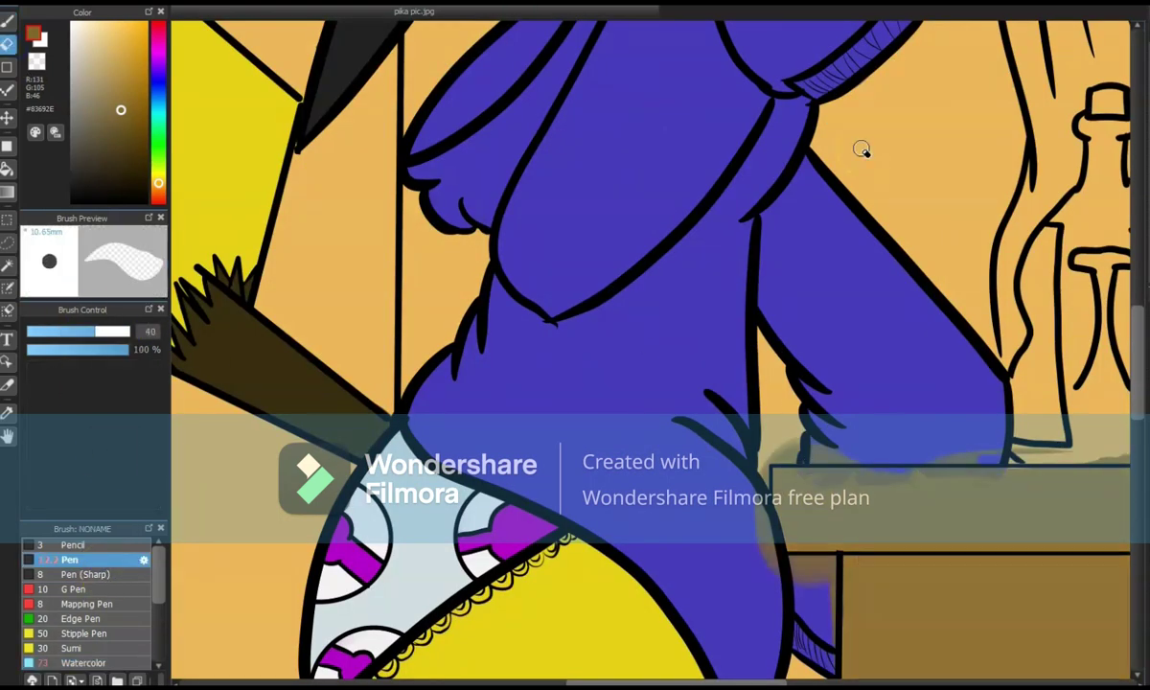
{"action": "mouse_move", "coordinate": [1090, 455]}
{"action": "left_mouse_down"}
{"action": "mouse_move", "coordinate": [842, 431]}
{"action": "mouse_move", "coordinate": [865, 463]}
{"action": "mouse_move", "coordinate": [757, 551]}
{"action": "left_mouse_up"}
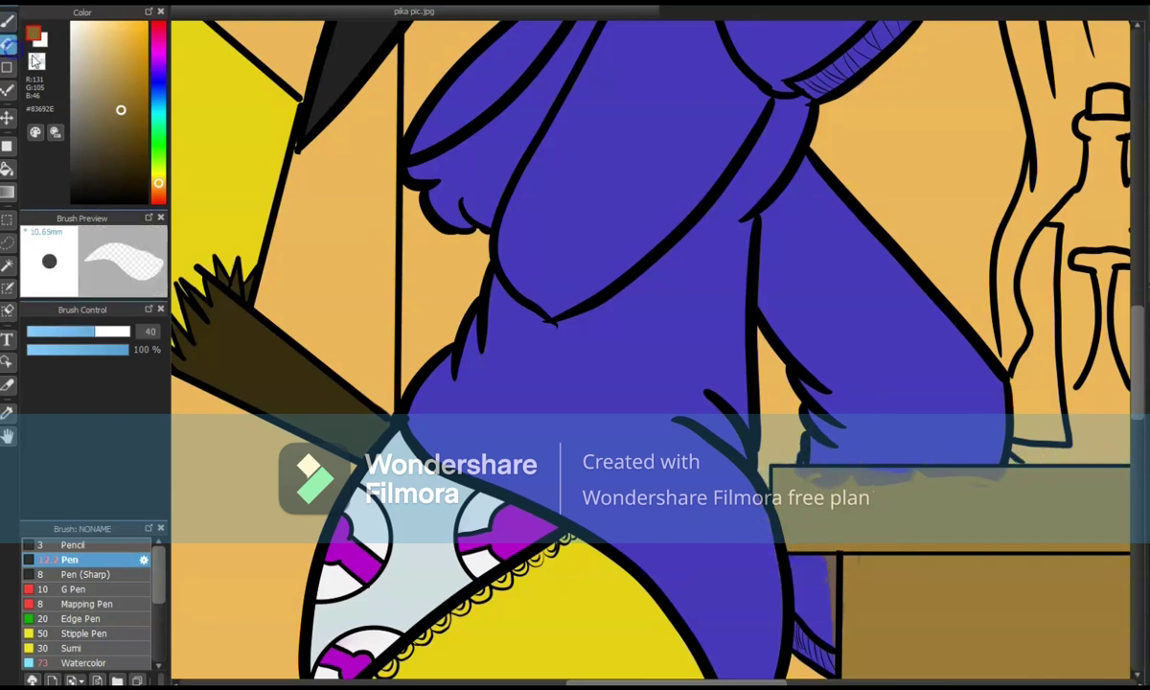
Erase the remaining spill at the sweater's hem at size 16 and cover the purple on the counter top with brown Pen strokes.
{"action": "left_click_drag", "start_coordinate": [80, 332], "coordinate": [60, 332]}
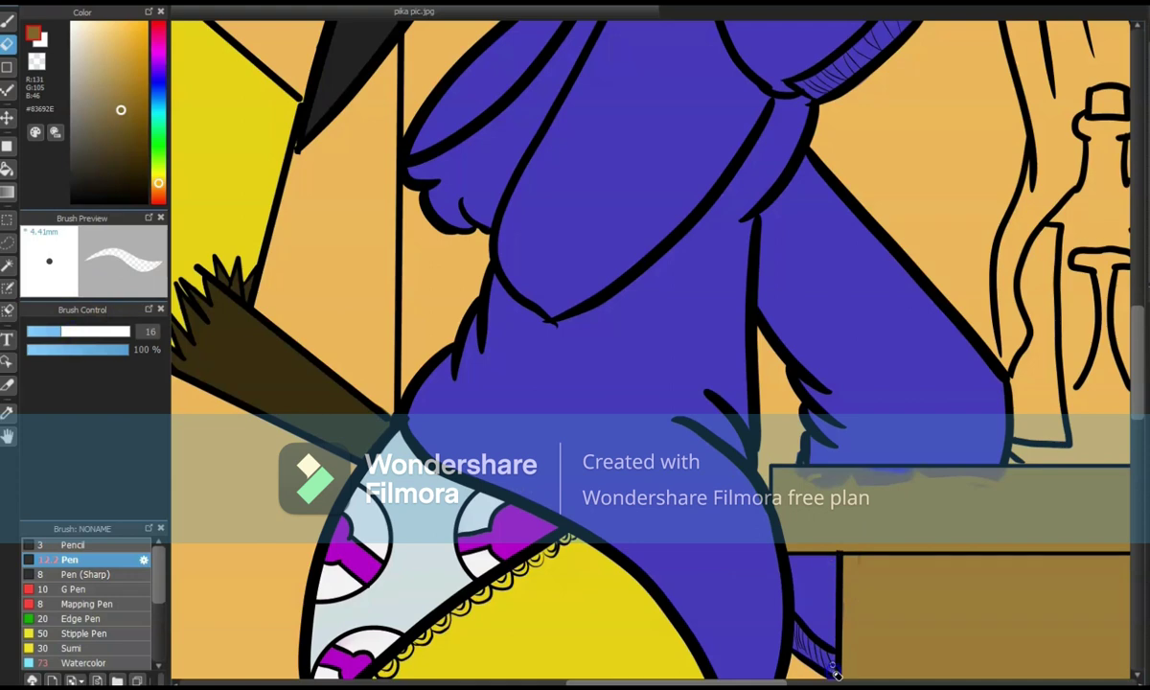
{"action": "left_click_drag", "start_coordinate": [784, 629], "coordinate": [843, 446]}
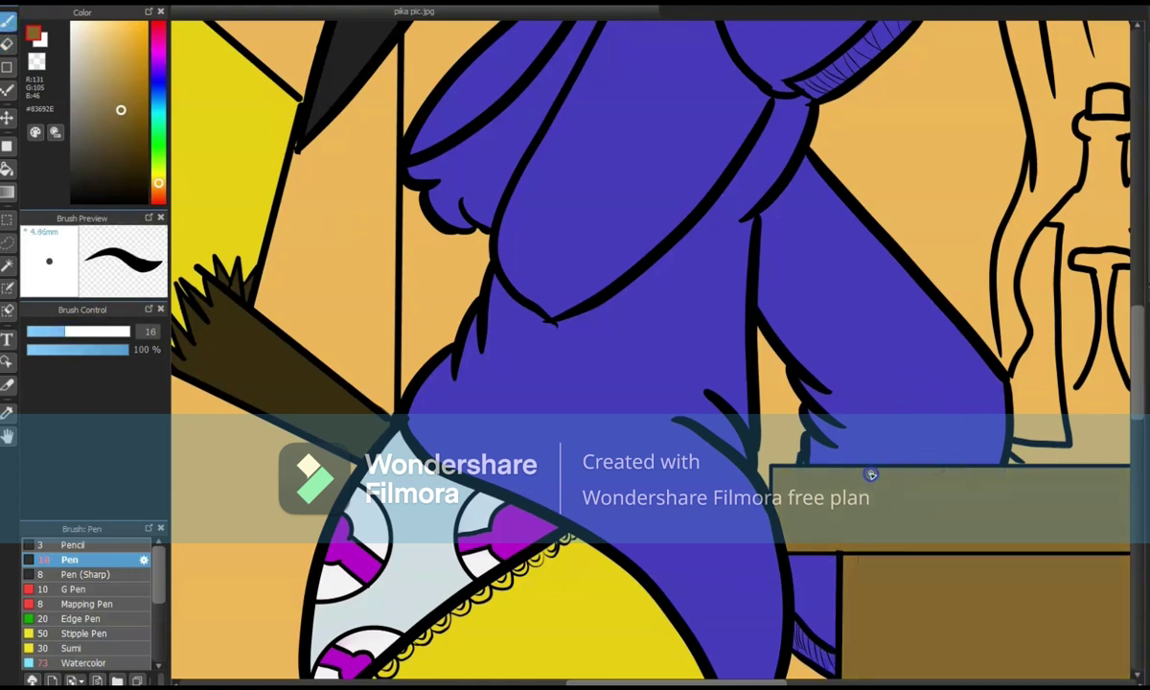
{"action": "scroll", "coordinate": [654, 141], "scroll_direction": "down", "scroll_amount": 2}
{"action": "scroll", "coordinate": [853, 383], "scroll_direction": "down", "scroll_amount": 2}
{"action": "scroll", "coordinate": [594, 553], "scroll_direction": "down", "scroll_amount": 5}
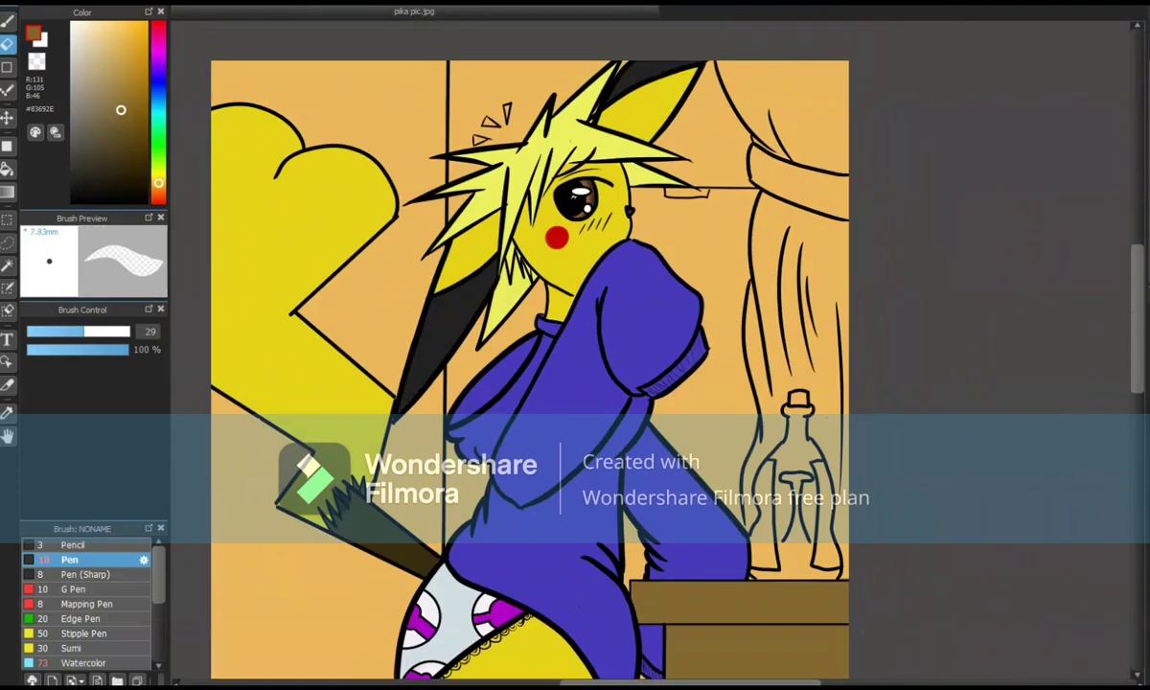
Paint the curtain beside the character pale grey-green #DADCB5 with Watercolor at size 289.
{"action": "scroll", "coordinate": [594, 554], "scroll_direction": "up", "scroll_amount": 3}
{"action": "scroll", "coordinate": [594, 554], "scroll_direction": "down", "scroll_amount": 3}
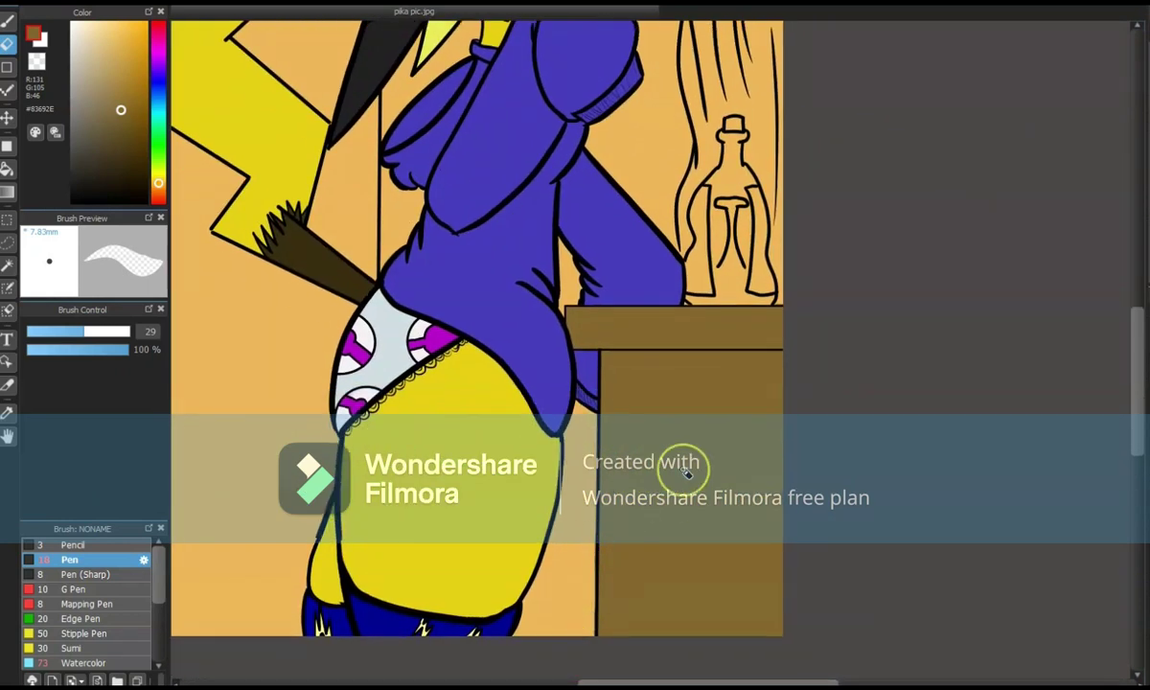
{"action": "left_click_drag", "start_coordinate": [677, 462], "coordinate": [786, 689]}
{"action": "left_click", "coordinate": [96, 43]}
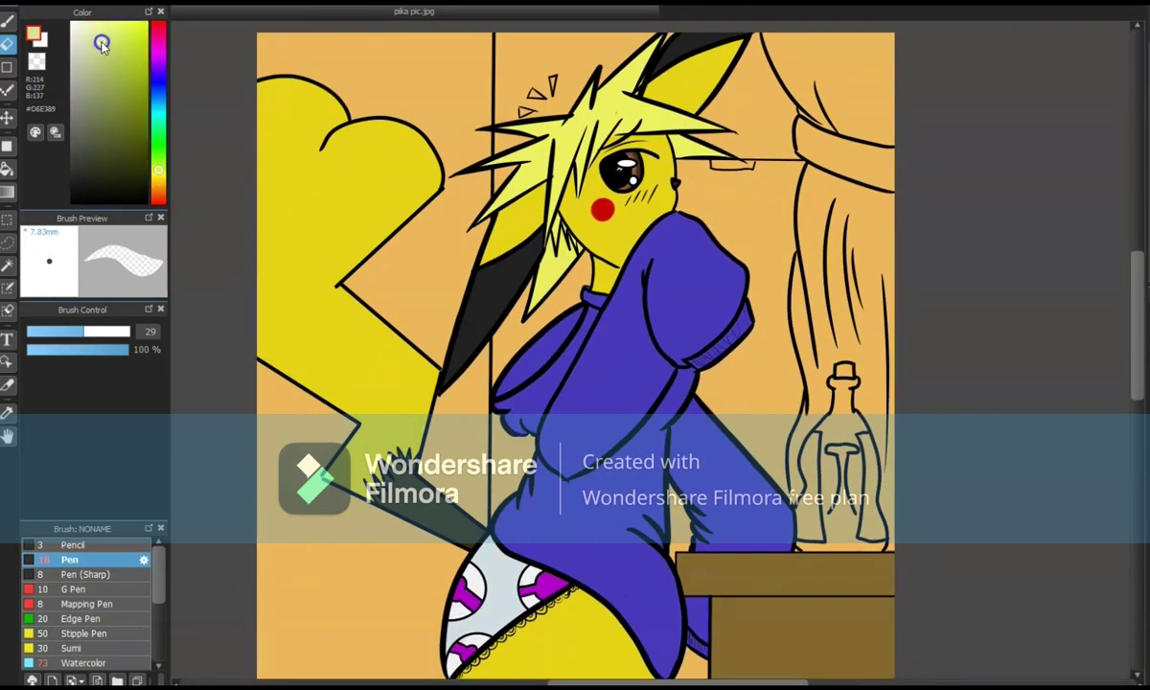
{"action": "key", "text": "b"}
{"action": "left_click", "coordinate": [108, 331]}
{"action": "left_click_drag", "start_coordinate": [108, 331], "coordinate": [130, 331]}
{"action": "mouse_move", "coordinate": [785, 43]}
{"action": "left_mouse_down"}
{"action": "mouse_move", "coordinate": [836, 72]}
{"action": "mouse_move", "coordinate": [803, 52]}
{"action": "mouse_move", "coordinate": [854, 407]}
{"action": "mouse_move", "coordinate": [757, 488]}
{"action": "mouse_move", "coordinate": [880, 478]}
{"action": "left_mouse_up"}
Erase the curtain colour that spilled past its outer edge and onto the tie band at size 29.
{"action": "key", "text": "e"}
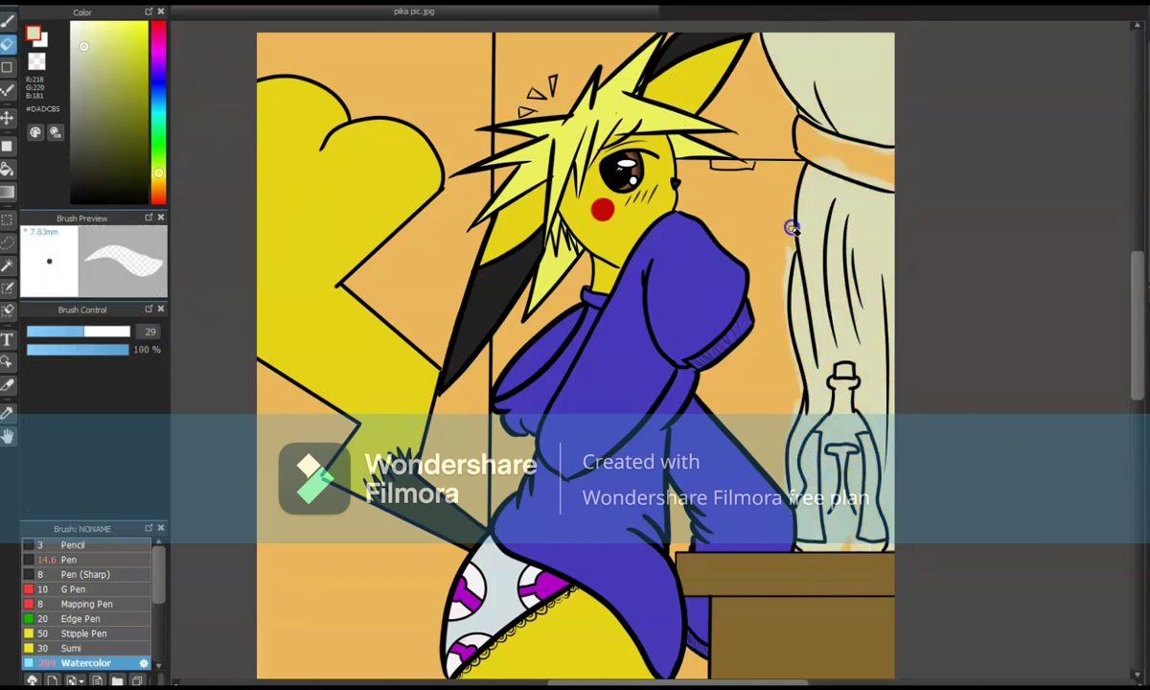
{"action": "mouse_move", "coordinate": [812, 151]}
{"action": "left_mouse_down"}
{"action": "mouse_move", "coordinate": [941, 64]}
{"action": "mouse_move", "coordinate": [872, 156]}
{"action": "left_mouse_up"}
{"action": "key", "text": "b"}
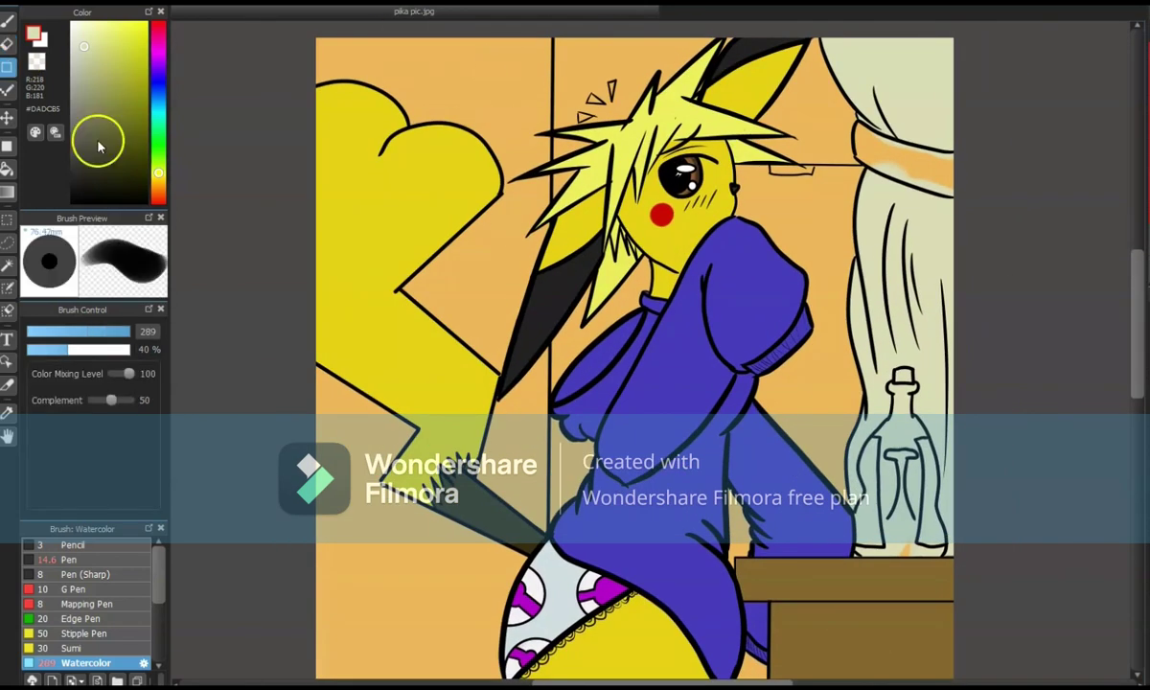
Draw a straight black #000000 line behind the head to the curtain, above the existing horizontal line, with Pen at size 7.1.
{"action": "key", "text": "p"}
{"action": "scroll", "coordinate": [835, 333], "scroll_direction": "up", "scroll_amount": 5}
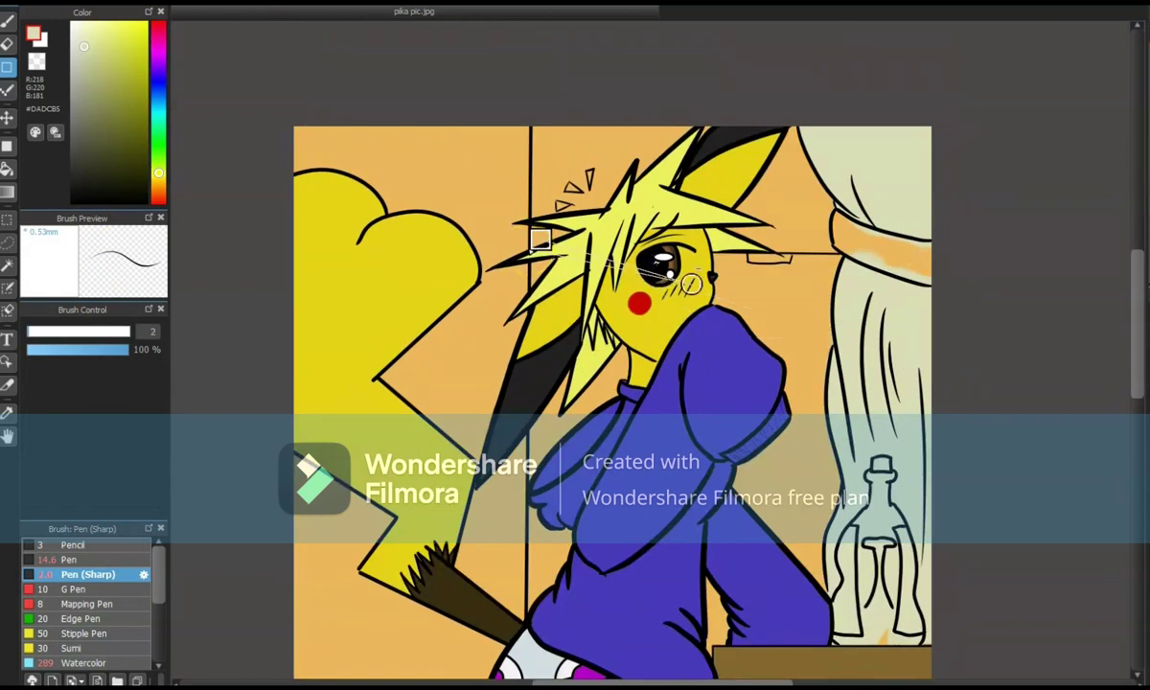
{"action": "scroll", "coordinate": [971, 526], "scroll_direction": "down", "scroll_amount": 2}
{"action": "scroll", "coordinate": [670, 383], "scroll_direction": "up", "scroll_amount": 2}
{"action": "scroll", "coordinate": [671, 383], "scroll_direction": "up", "scroll_amount": 5}
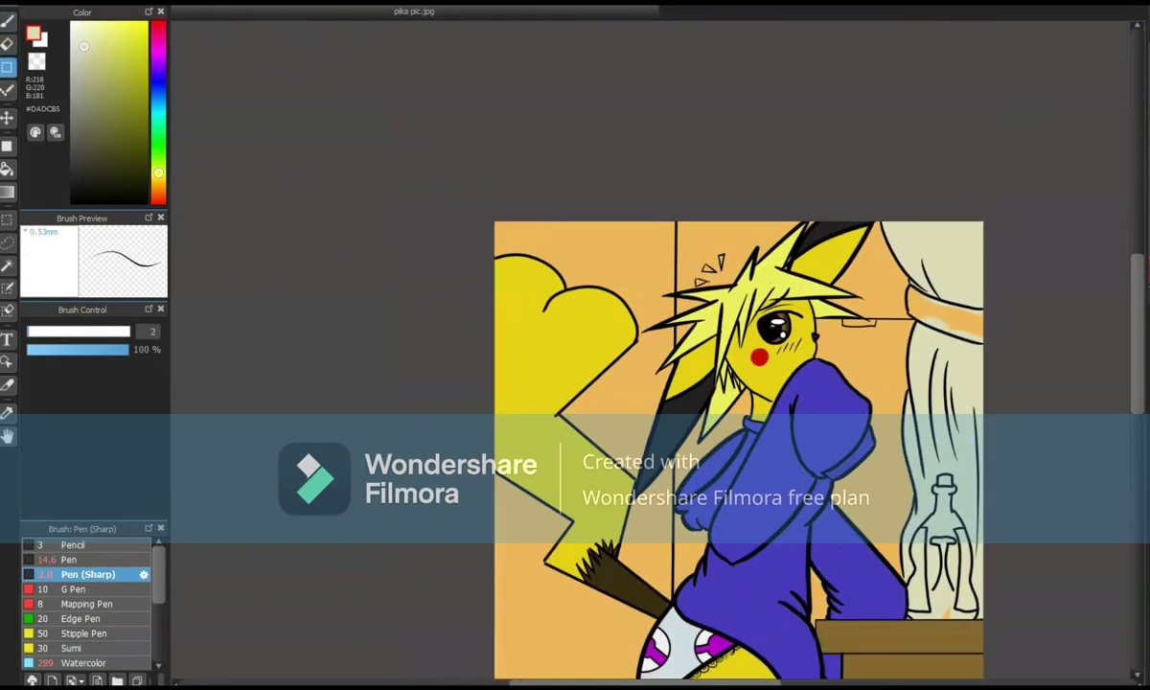
{"action": "scroll", "coordinate": [671, 383], "scroll_direction": "up", "scroll_amount": 1}
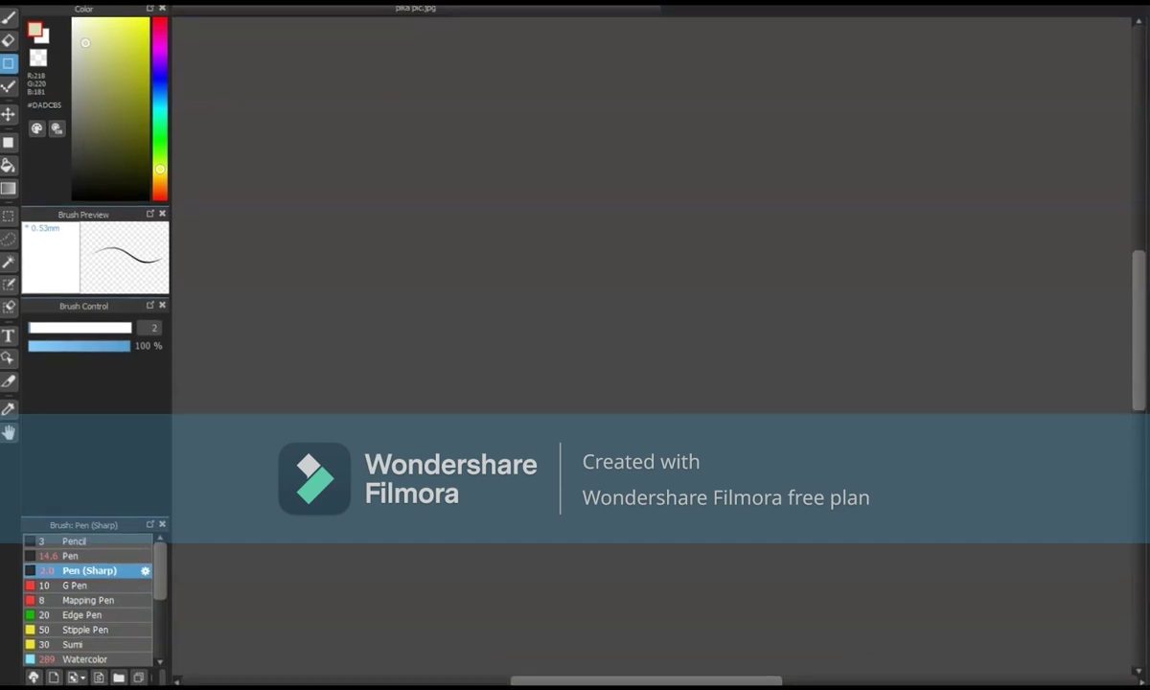
{"action": "scroll", "coordinate": [321, 98], "scroll_direction": "down", "scroll_amount": 5}
{"action": "left_click", "coordinate": [43, 329]}
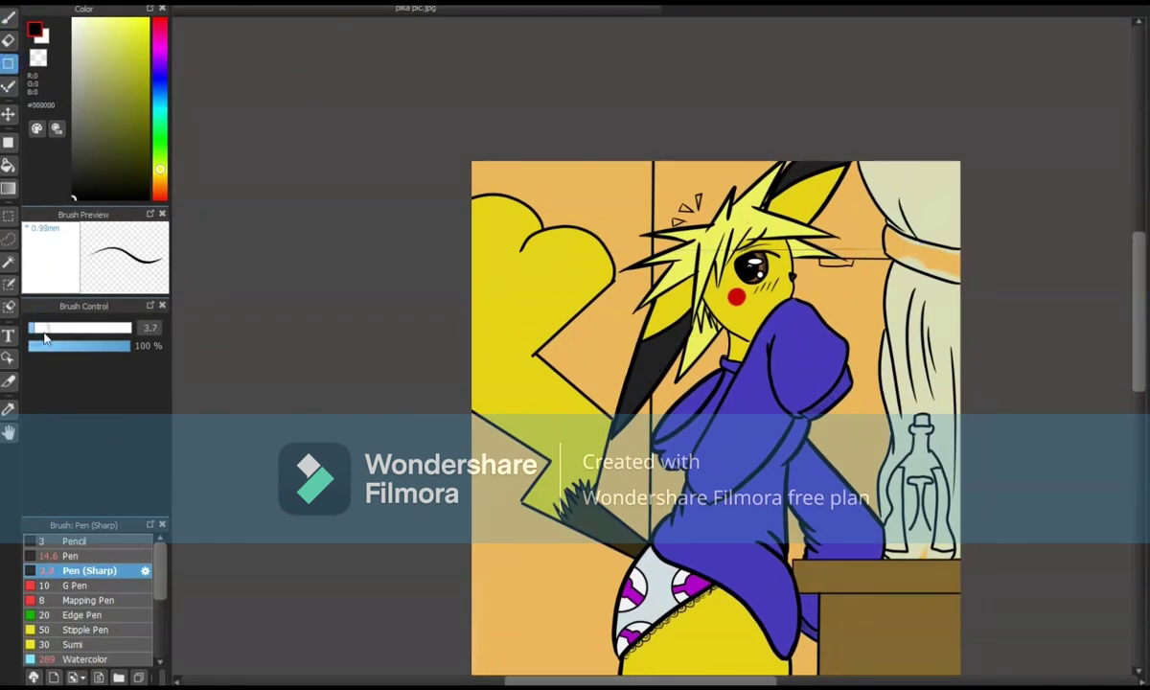
Erase the parts of the new straight line that cross the hair and face at size 29.
{"action": "key", "text": "e"}
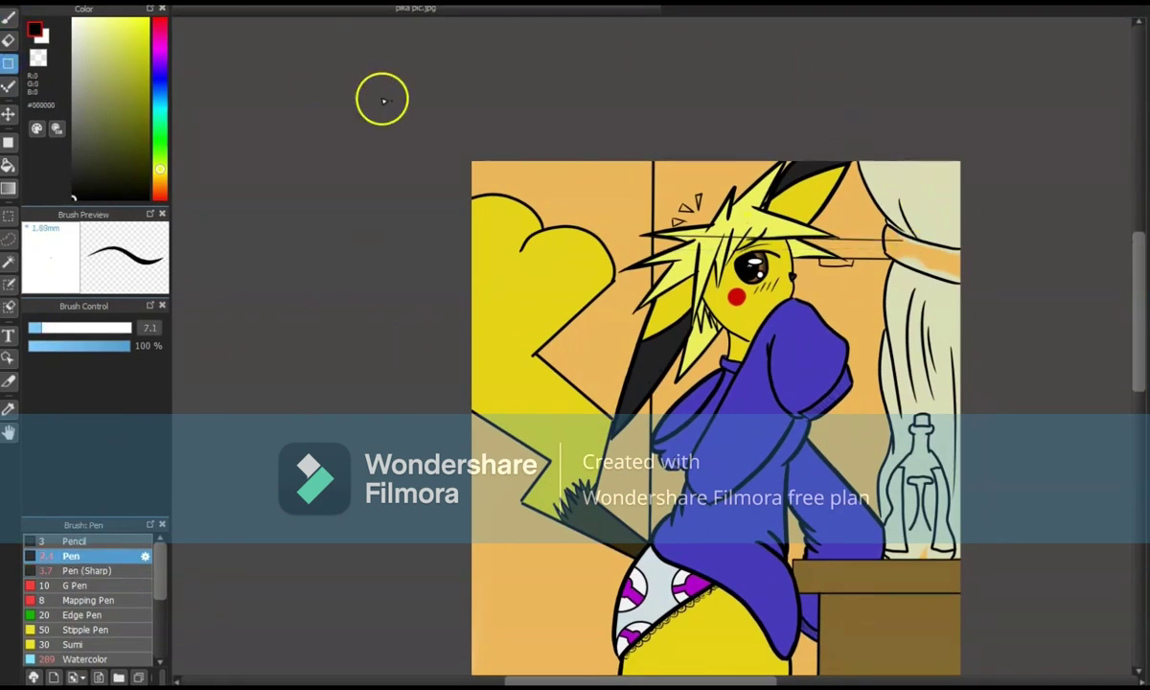
{"action": "left_click_drag", "start_coordinate": [678, 235], "coordinate": [599, 169]}
{"action": "left_click_drag", "start_coordinate": [738, 121], "coordinate": [756, 165]}
Airbrush a soft golden glow #EFBD00 at size 1000 onto the background behind the head.
{"action": "left_click", "coordinate": [1033, 218]}
{"action": "left_click", "coordinate": [159, 176]}
{"action": "left_click", "coordinate": [147, 29]}
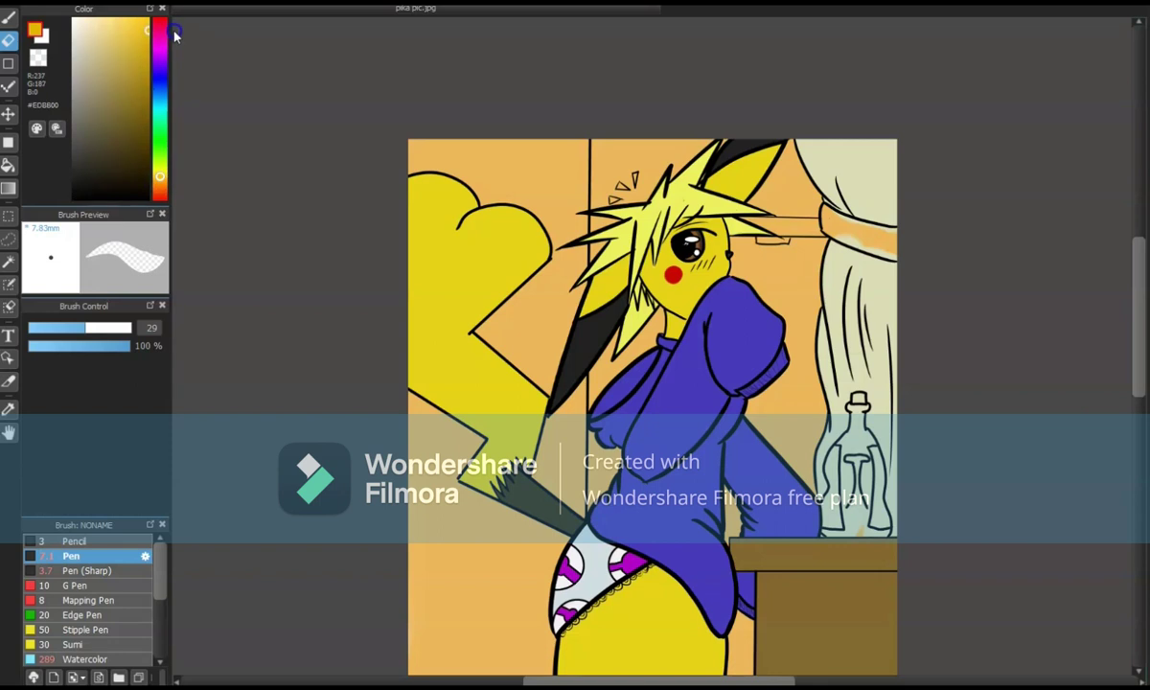
{"action": "scroll", "coordinate": [91, 594], "scroll_direction": "down", "scroll_amount": 3}
{"action": "left_click", "coordinate": [96, 601]}
{"action": "type", "text": "1000"}
{"action": "key", "text": "Return"}
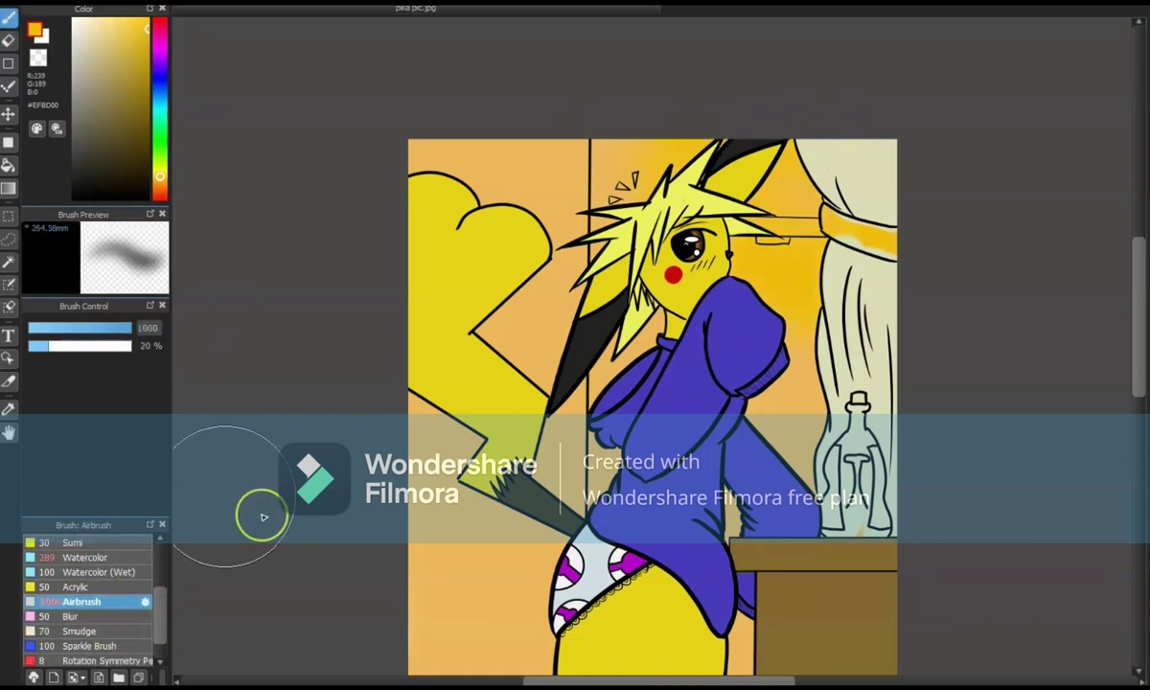
{"action": "left_click_drag", "start_coordinate": [729, 191], "coordinate": [767, 268]}
Brighten the background glow to vivid yellow and shift it slightly to the left.
{"action": "key", "text": "ctrl+t"}
{"action": "left_click_drag", "start_coordinate": [920, 441], "coordinate": [930, 413]}
{"action": "key", "text": "Return"}
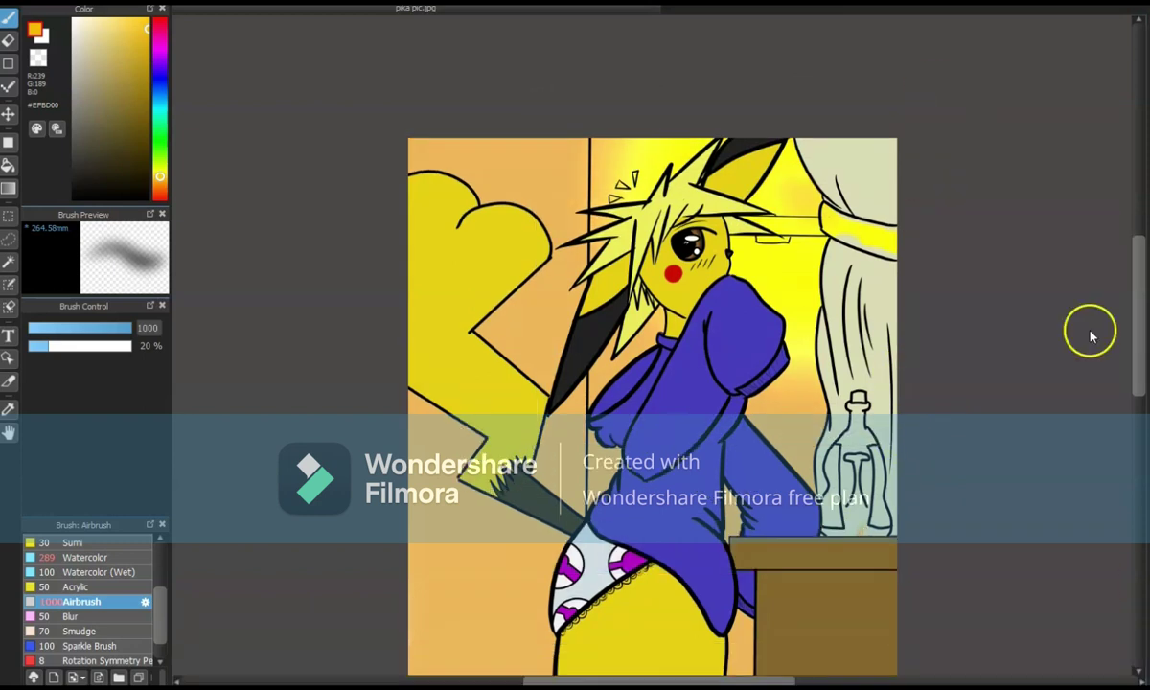
{"action": "key", "text": "v"}
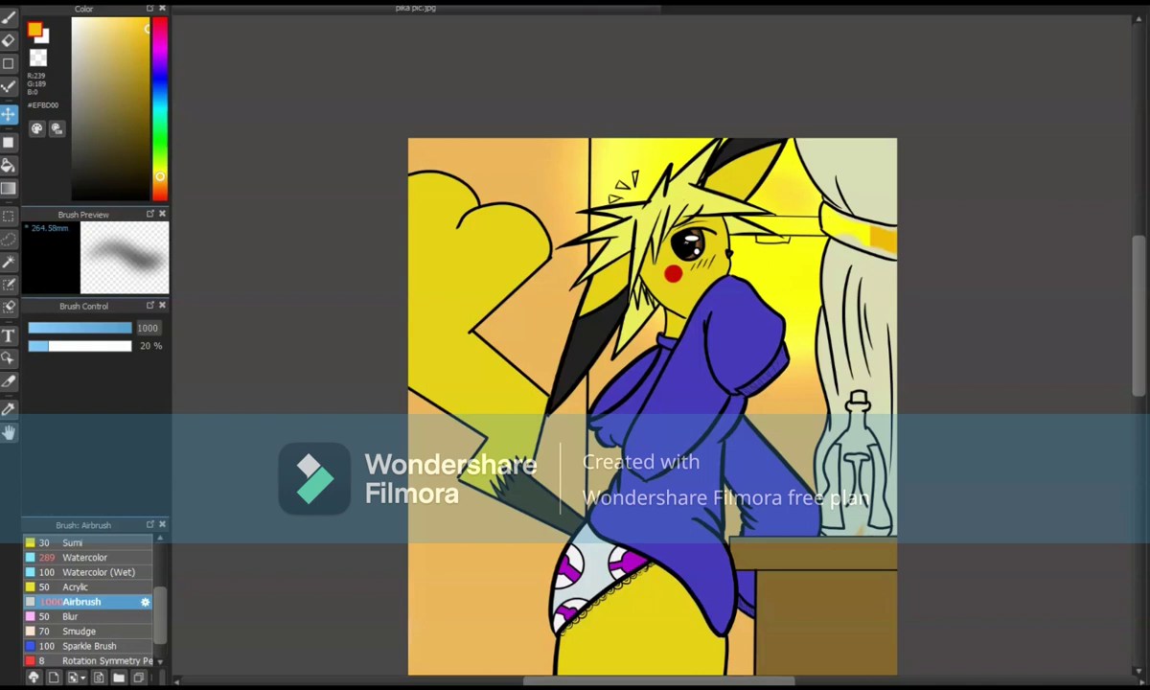
Airbrush soft light in #FBDF77 at size 1000 onto the background between the sleeve and the curtain.
{"action": "left_click", "coordinate": [112, 20]}
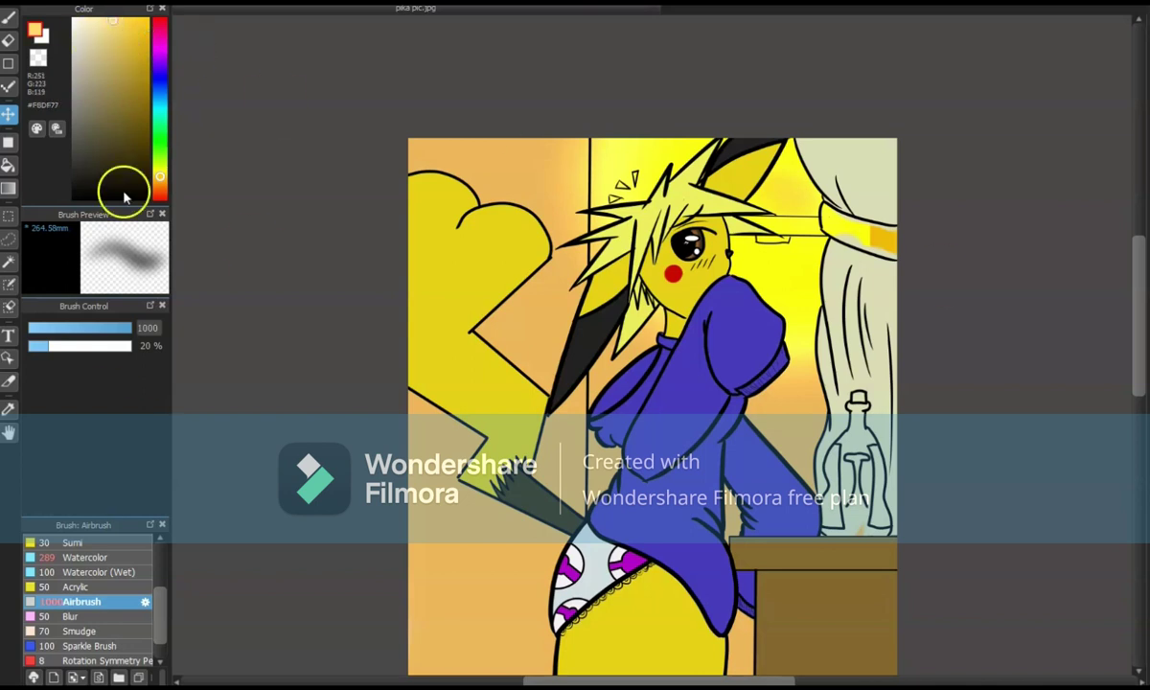
{"action": "key", "text": "b"}
{"action": "mouse_move", "coordinate": [784, 422]}
{"action": "left_mouse_down"}
{"action": "mouse_move", "coordinate": [649, 121]}
{"action": "mouse_move", "coordinate": [882, 275]}
{"action": "mouse_move", "coordinate": [834, 379]}
{"action": "left_mouse_up"}
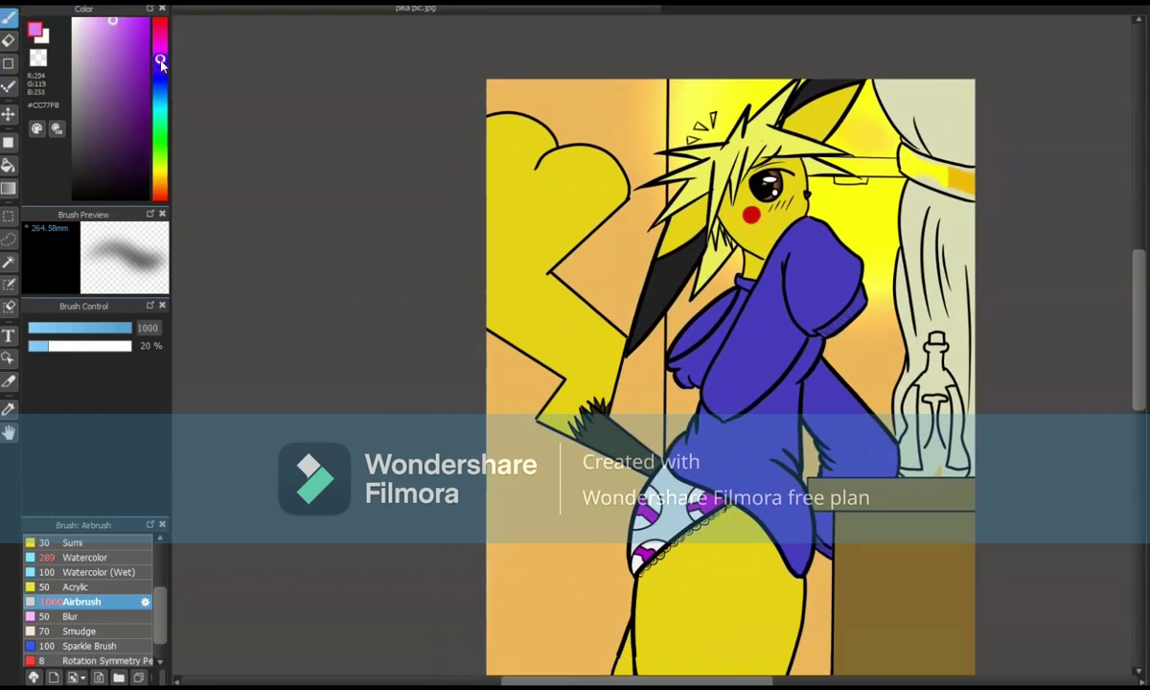
Paint the curtain's tie band lavender blue #969EED with Watercolor at size 53.
{"action": "left_click", "coordinate": [86, 557]}
{"action": "scroll", "coordinate": [553, 257], "scroll_direction": "up", "scroll_amount": 3}
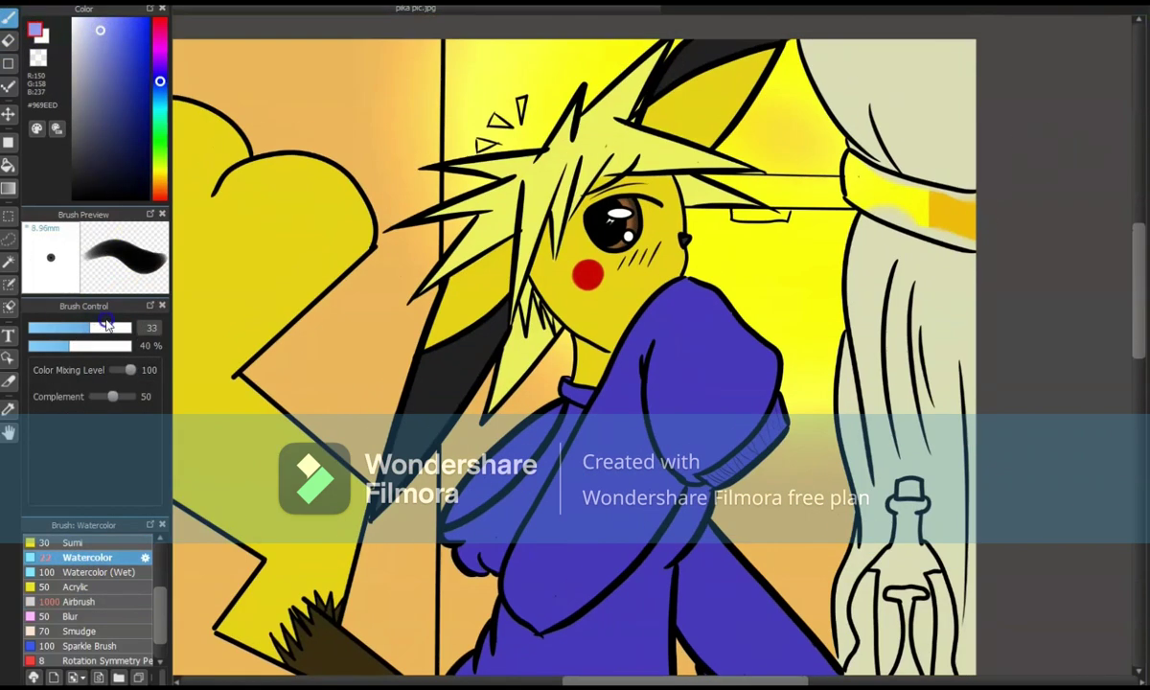
{"action": "left_click_drag", "start_coordinate": [795, 163], "coordinate": [863, 213]}
{"action": "mouse_move", "coordinate": [829, 175]}
{"action": "left_mouse_down"}
{"action": "mouse_move", "coordinate": [896, 225]}
{"action": "mouse_move", "coordinate": [965, 223]}
{"action": "left_mouse_up"}
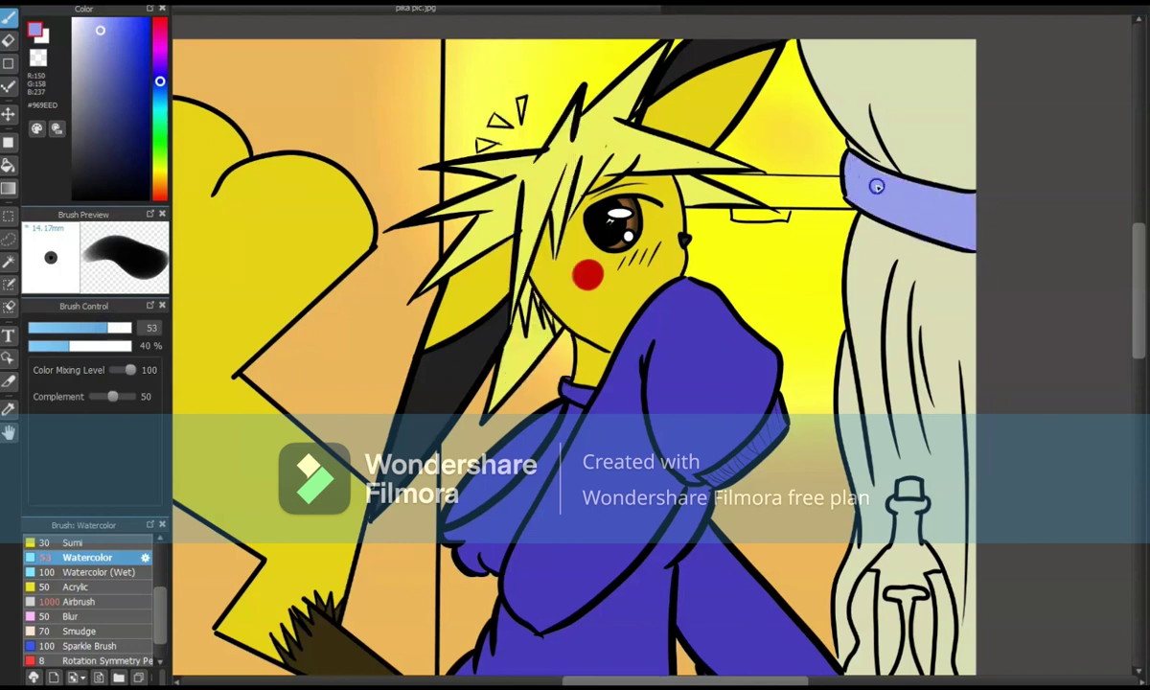
Airbrush soft shading in olive yellow #C4C73A at size 24 along the hair spikes beside the face.
{"action": "scroll", "coordinate": [965, 187], "scroll_direction": "down", "scroll_amount": 3}
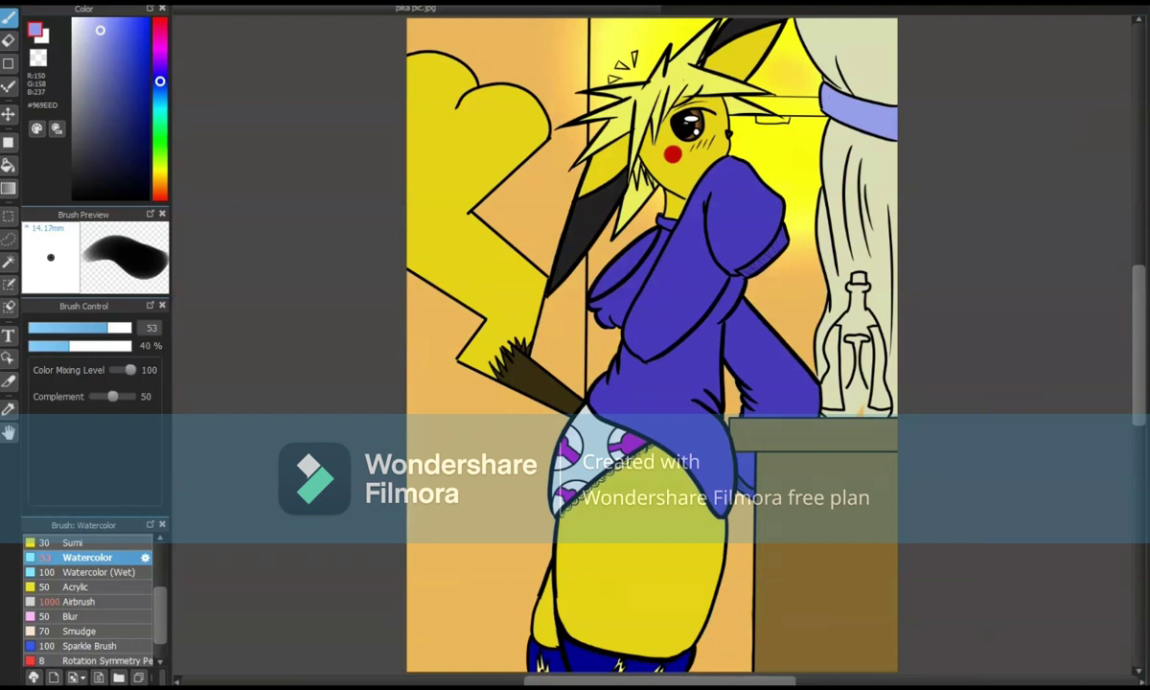
{"action": "scroll", "coordinate": [652, 345], "scroll_direction": "down", "scroll_amount": 2}
{"action": "scroll", "coordinate": [657, 345], "scroll_direction": "up", "scroll_amount": 2}
{"action": "left_click", "coordinate": [124, 602]}
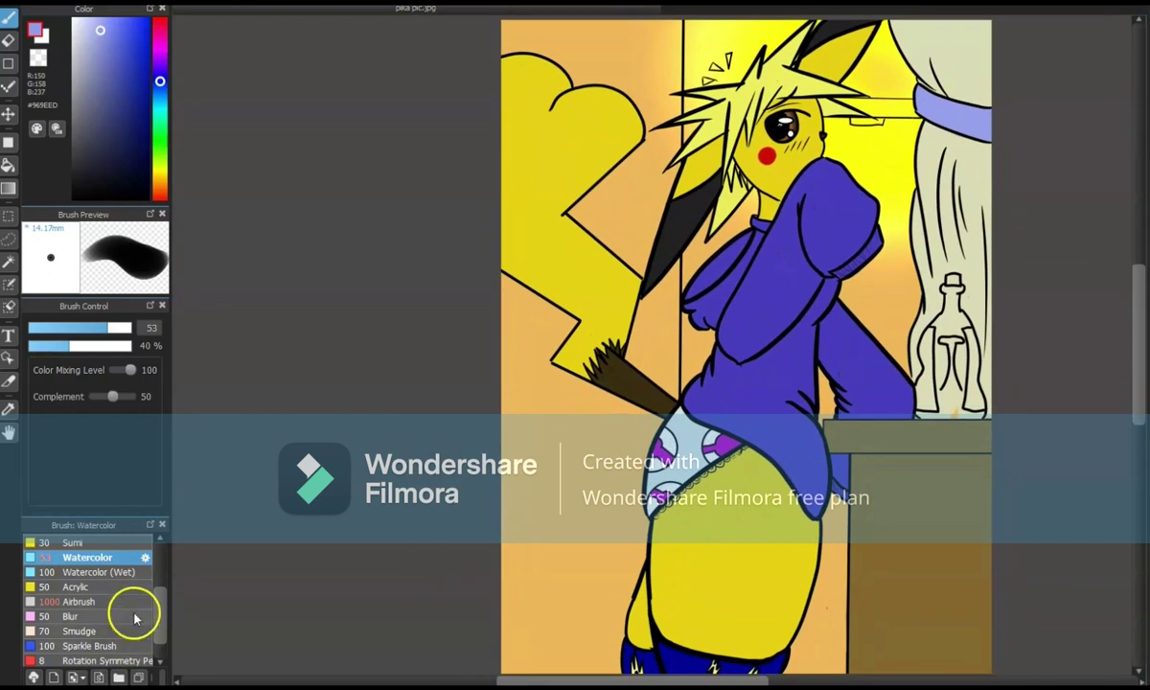
{"action": "left_click", "coordinate": [75, 108]}
{"action": "left_click", "coordinate": [160, 170]}
{"action": "left_click", "coordinate": [121, 29]}
{"action": "scroll", "coordinate": [661, 268], "scroll_direction": "up", "scroll_amount": 3}
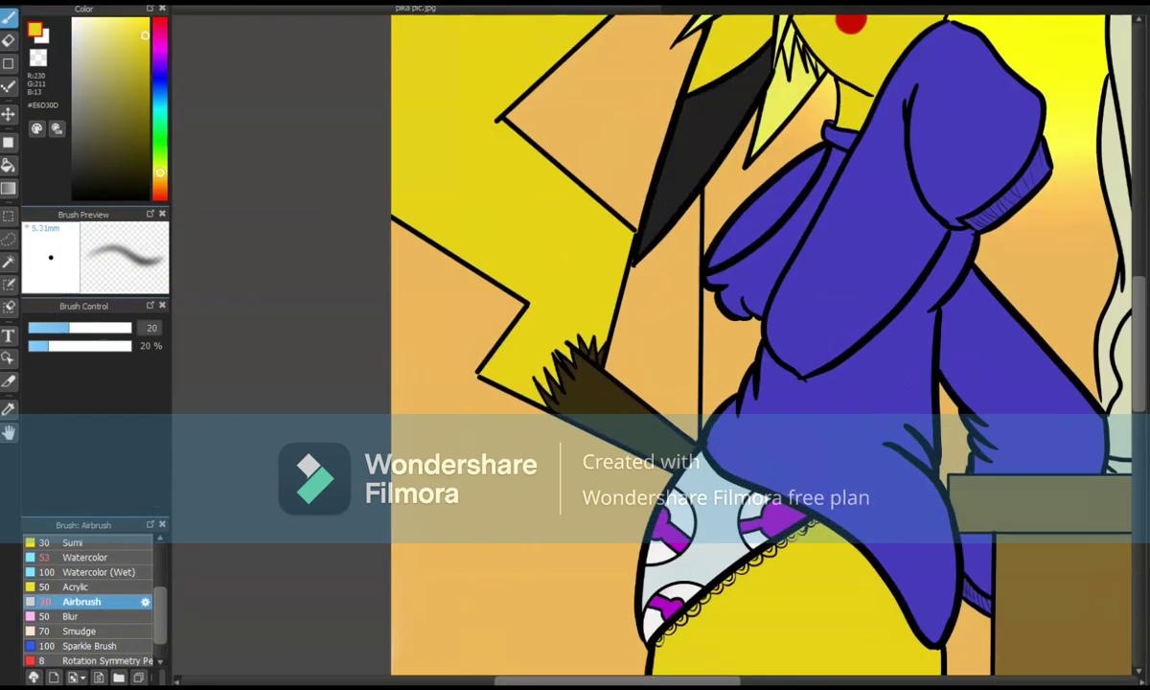
{"action": "scroll", "coordinate": [661, 268], "scroll_direction": "up", "scroll_amount": 2}
{"action": "left_click", "coordinate": [127, 57]}
{"action": "scroll", "coordinate": [676, 325], "scroll_direction": "up", "scroll_amount": 2}
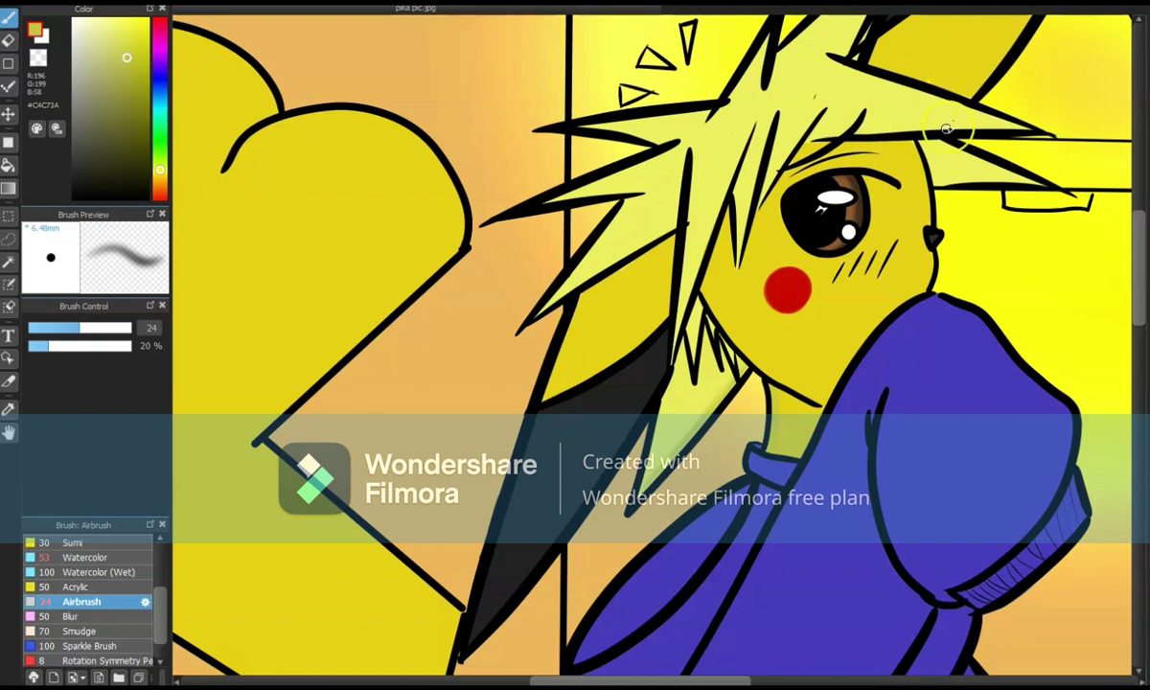
{"action": "left_click_drag", "start_coordinate": [676, 427], "coordinate": [728, 393]}
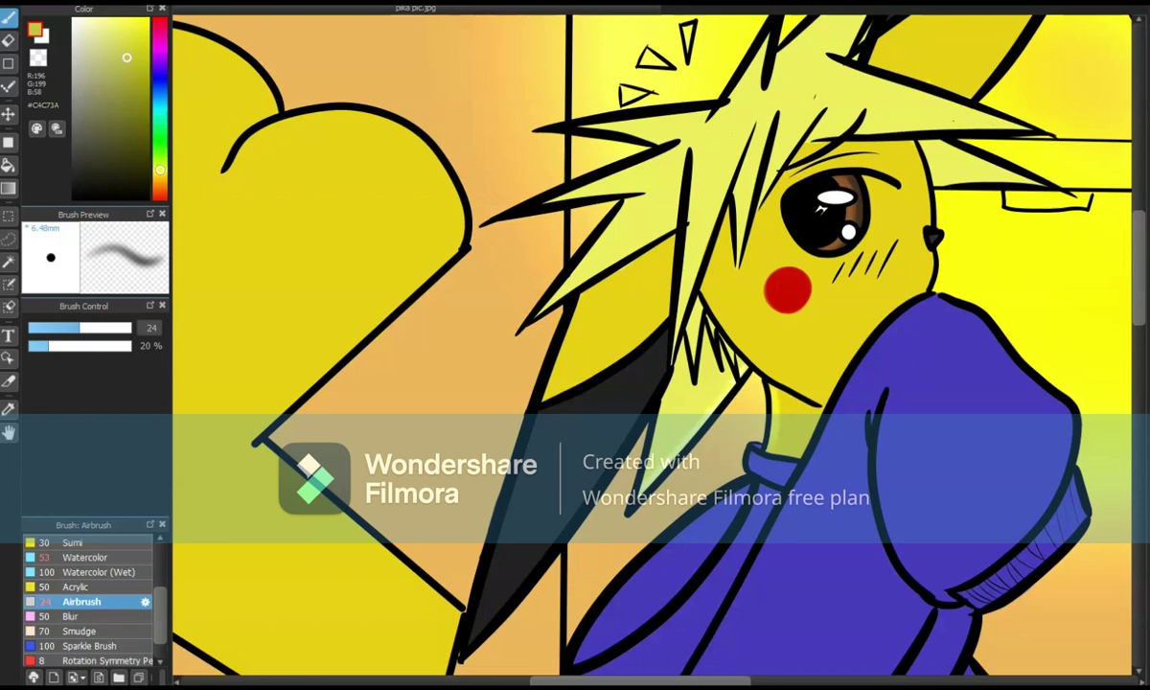
Undo the last hair shading stroke and airbrush #C4C73A shading along the long spikes in front of the forehead.
{"action": "key", "text": "ctrl+z"}
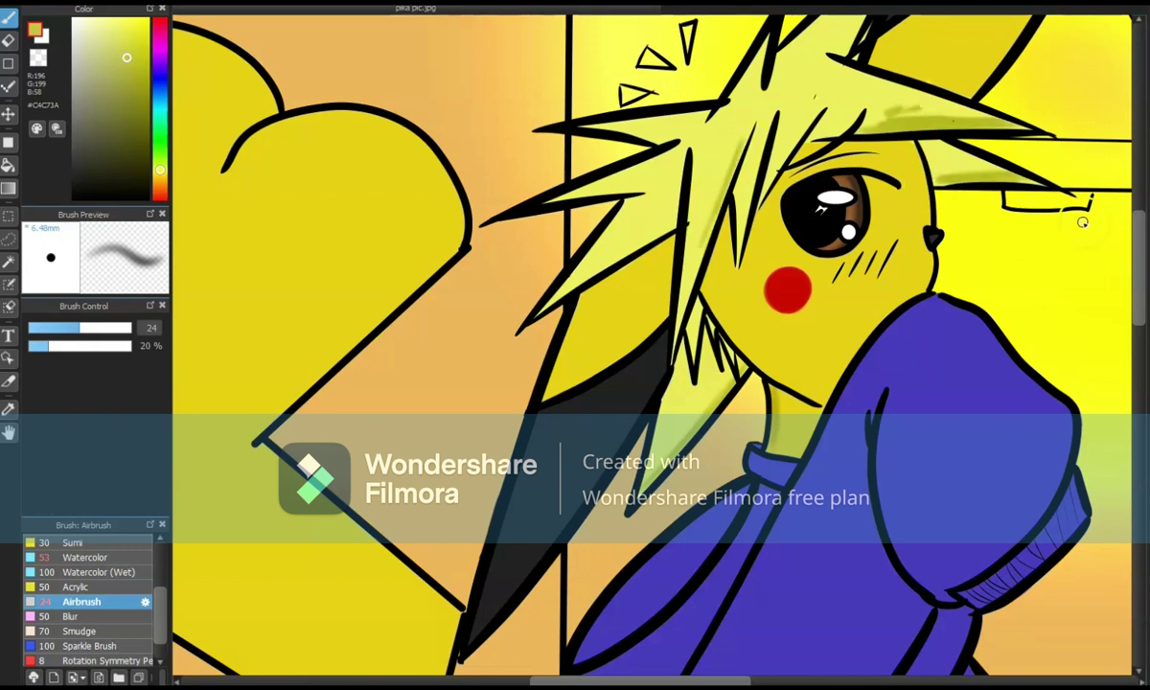
{"action": "key", "text": "e"}
{"action": "left_click", "coordinate": [37, 32]}
{"action": "key", "text": "b"}
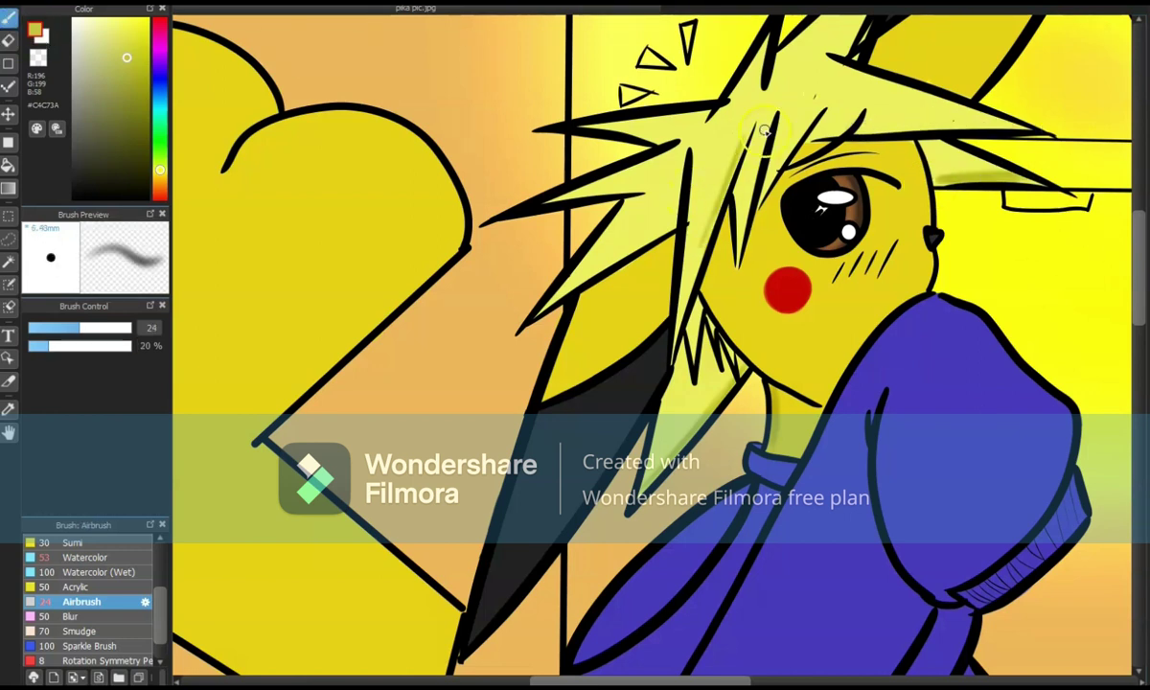
{"action": "left_click_drag", "start_coordinate": [1040, 184], "coordinate": [1097, 160]}
Airbrush grey #5E5F5D along the lowered ear's black tip and #B6AA34 shading along the raised ear's edge at size 24.
{"action": "left_click", "coordinate": [709, 376], "text": "alt"}
{"action": "left_click_drag", "start_coordinate": [556, 573], "coordinate": [578, 550]}
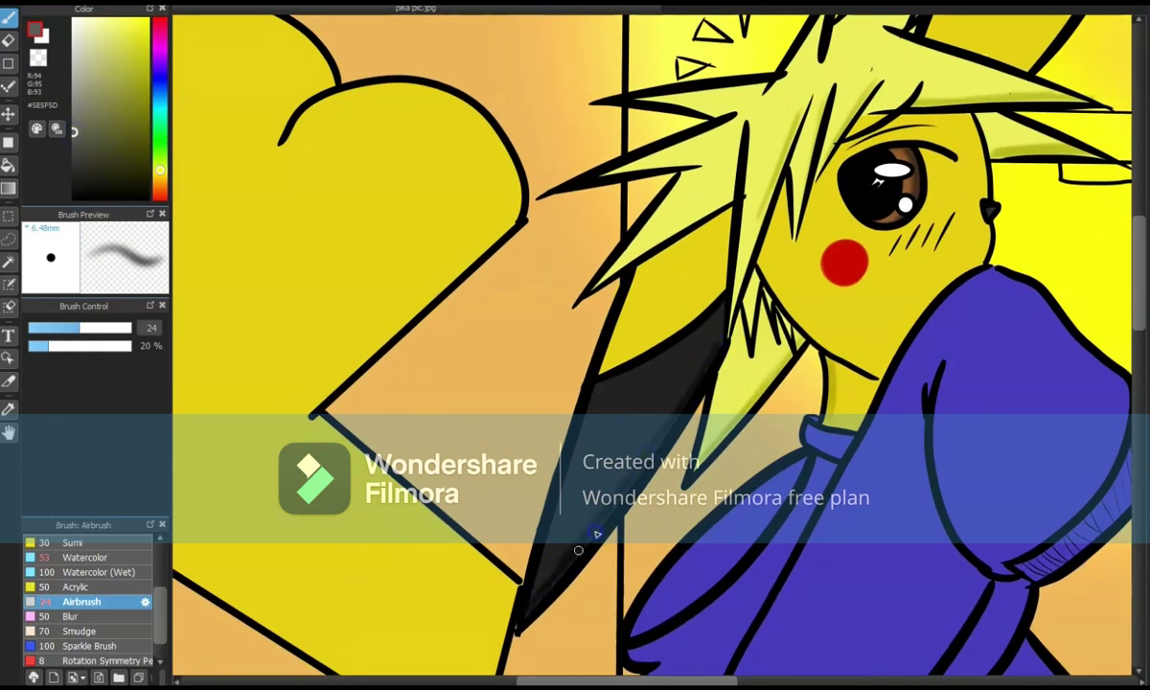
{"action": "scroll", "coordinate": [596, 542], "scroll_direction": "up", "scroll_amount": 5}
{"action": "left_click", "coordinate": [127, 67]}
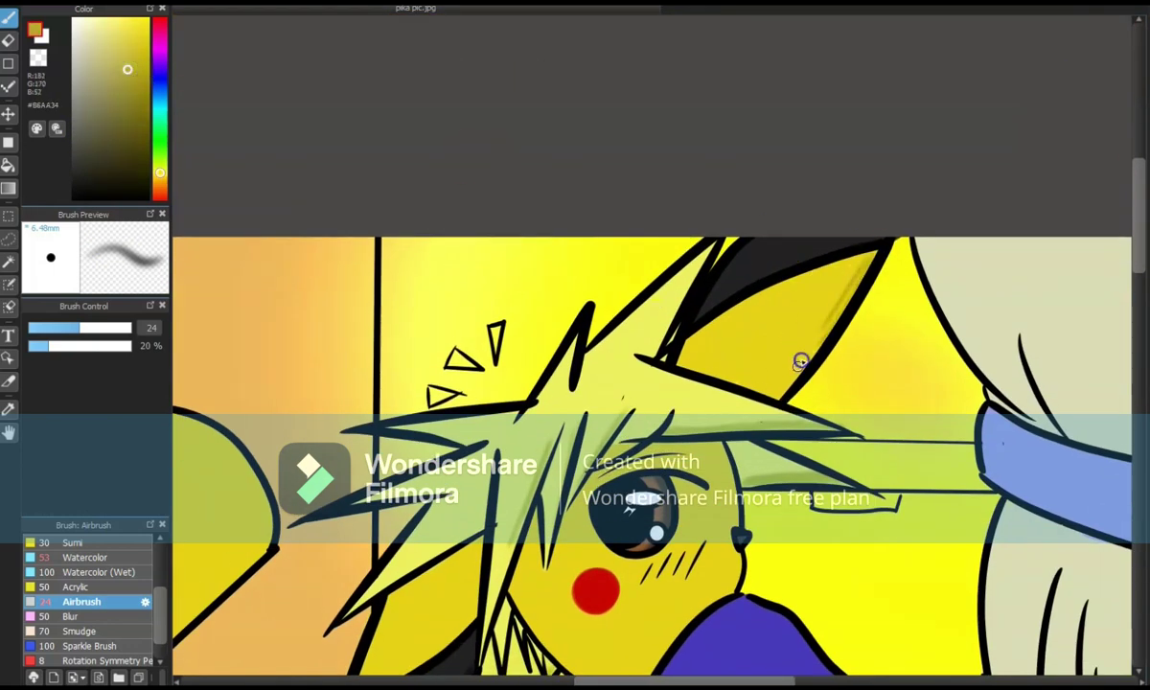
{"action": "left_click_drag", "start_coordinate": [802, 360], "coordinate": [767, 408]}
Airbrush navy #251C6F shadows at size 40 inside the hood, beside the hoodie's back folds and along the raised sleeve's lower edge.
{"action": "scroll", "coordinate": [880, 348], "scroll_direction": "down", "scroll_amount": 5}
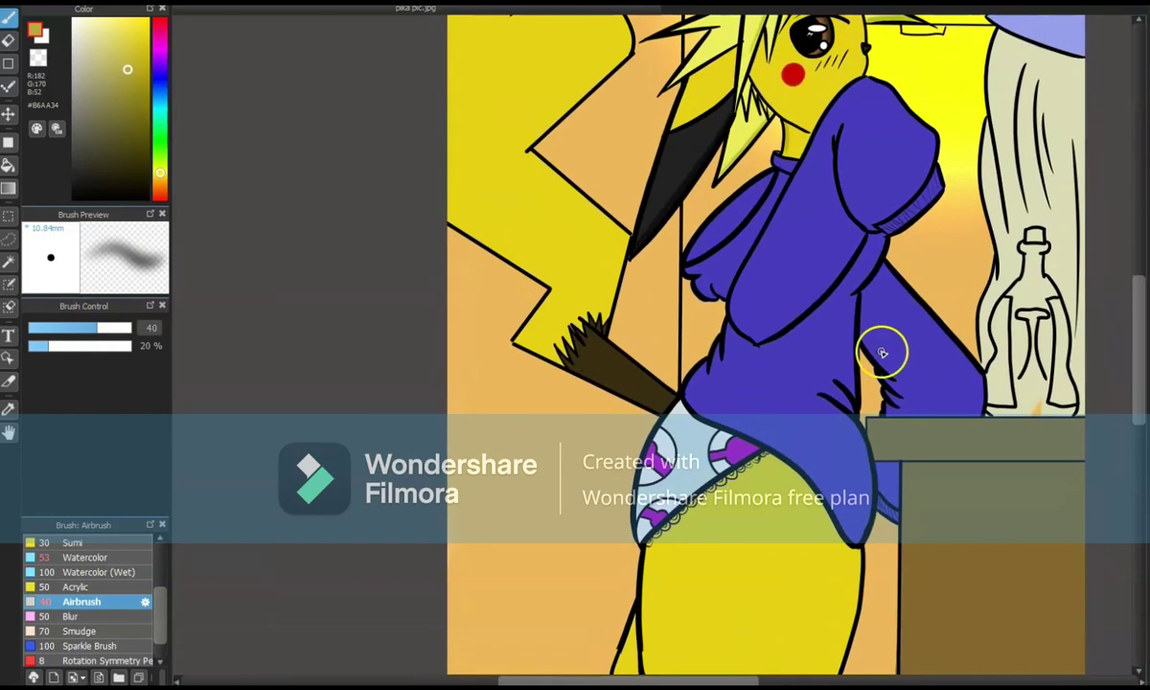
{"action": "left_click", "coordinate": [881, 348], "text": "alt"}
{"action": "scroll", "coordinate": [650, 377], "scroll_direction": "up", "scroll_amount": 5}
{"action": "mouse_move", "coordinate": [719, 239]}
{"action": "left_mouse_down"}
{"action": "mouse_move", "coordinate": [651, 376]}
{"action": "mouse_move", "coordinate": [743, 182]}
{"action": "left_mouse_up"}
{"action": "scroll", "coordinate": [742, 182], "scroll_direction": "down", "scroll_amount": 5}
{"action": "scroll", "coordinate": [920, 331], "scroll_direction": "up", "scroll_amount": 5}
{"action": "left_click_drag", "start_coordinate": [867, 273], "coordinate": [844, 331]}
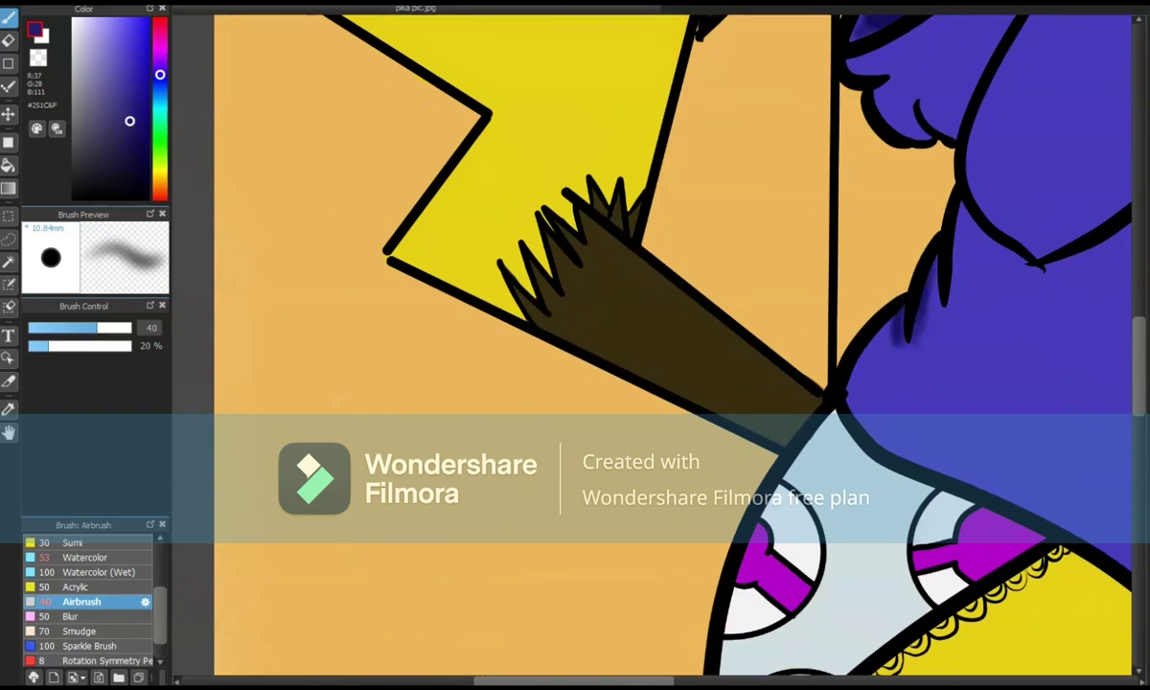
{"action": "left_click_drag", "start_coordinate": [1140, 158], "coordinate": [722, 339]}
{"action": "left_click_drag", "start_coordinate": [595, 436], "coordinate": [729, 326]}
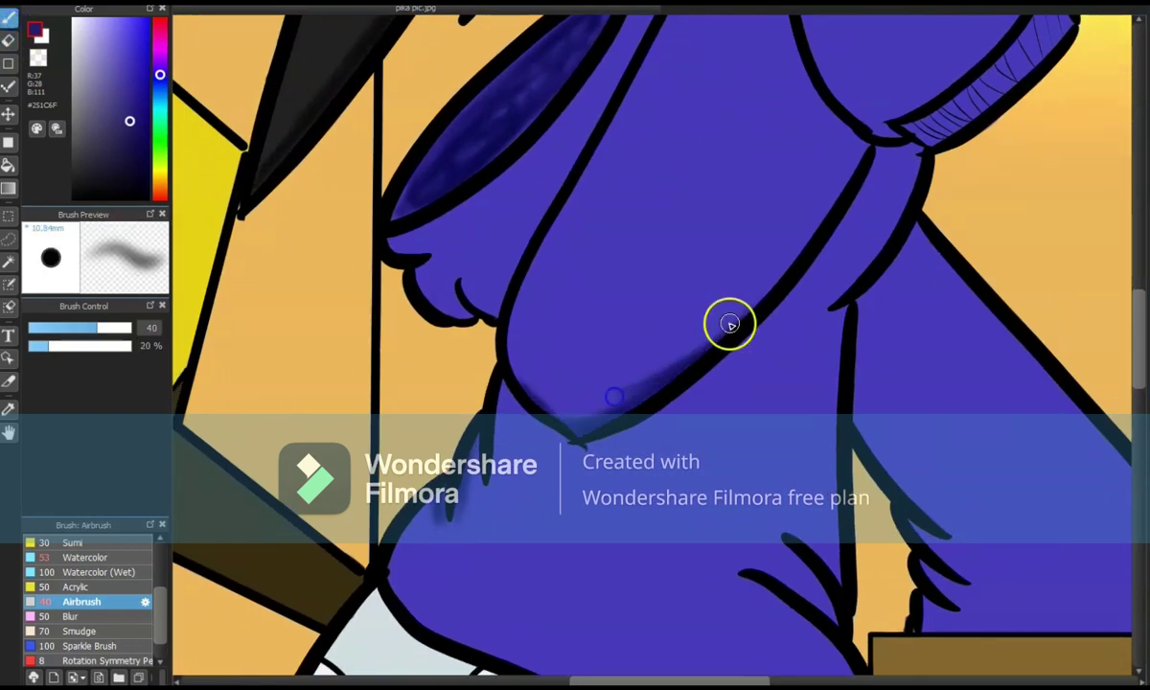
Airbrush #251C6F shadows at size 40 along the hoodie's waist creases and the resting arm's folds.
{"action": "left_click", "coordinate": [834, 304]}
{"action": "left_click_drag", "start_coordinate": [781, 575], "coordinate": [813, 546]}
{"action": "scroll", "coordinate": [813, 546], "scroll_direction": "down", "scroll_amount": 5}
{"action": "scroll", "coordinate": [814, 546], "scroll_direction": "up", "scroll_amount": 3}
{"action": "mouse_move", "coordinate": [767, 278]}
{"action": "left_mouse_down"}
{"action": "mouse_move", "coordinate": [839, 372]}
{"action": "mouse_move", "coordinate": [852, 313]}
{"action": "mouse_move", "coordinate": [815, 251]}
{"action": "left_mouse_up"}
Airbrush an olive #A09315 cast shadow on the yellow leg along the hoodie's hem.
{"action": "scroll", "coordinate": [814, 251], "scroll_direction": "down", "scroll_amount": 4}
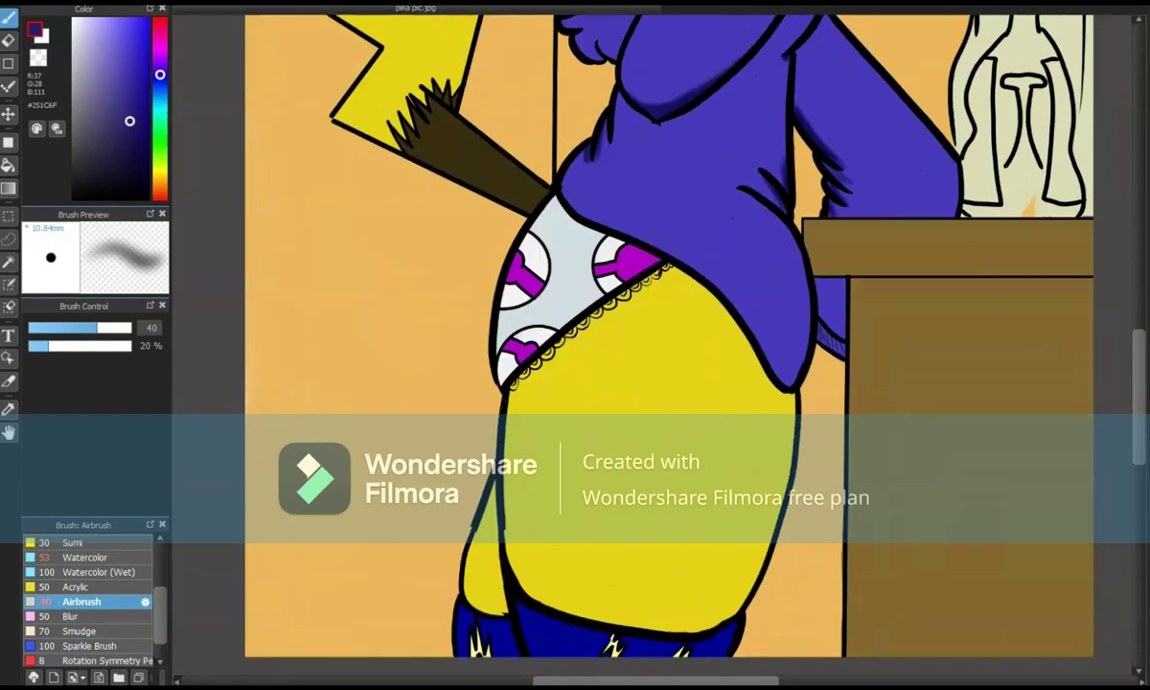
{"action": "left_click", "coordinate": [648, 246], "text": "alt"}
{"action": "left_click_drag", "start_coordinate": [602, 201], "coordinate": [661, 242]}
Airbrush a dark brown #57451E shadow at size 73 beneath the countertop and erase the spill above its line.
{"action": "left_click_drag", "start_coordinate": [96, 328], "coordinate": [111, 327]}
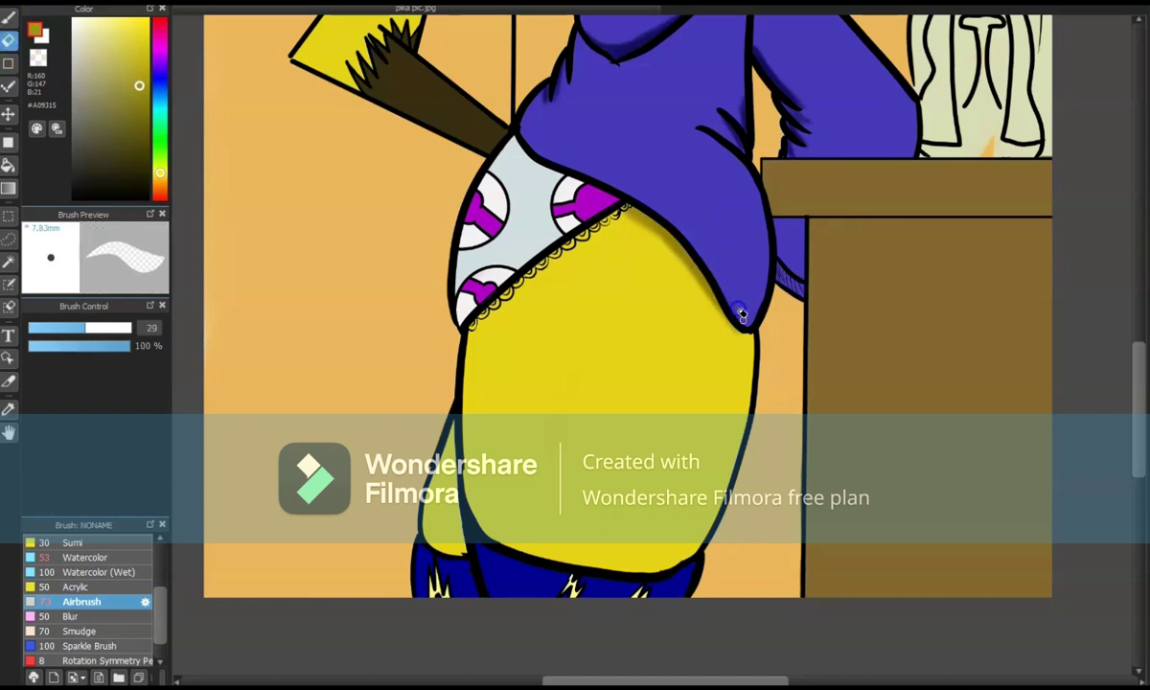
{"action": "left_click", "coordinate": [757, 129], "text": "alt"}
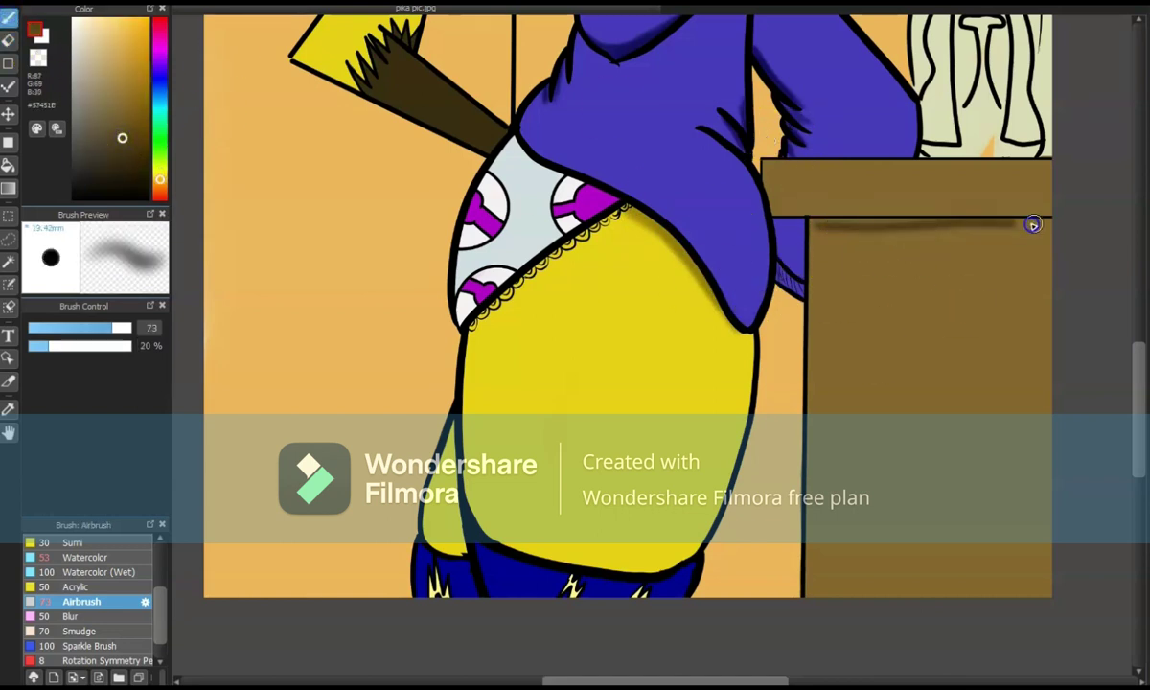
{"action": "scroll", "coordinate": [1032, 223], "scroll_direction": "up", "scroll_amount": 3}
{"action": "left_click_drag", "start_coordinate": [1032, 224], "coordinate": [861, 159]}
{"action": "key", "text": "e"}
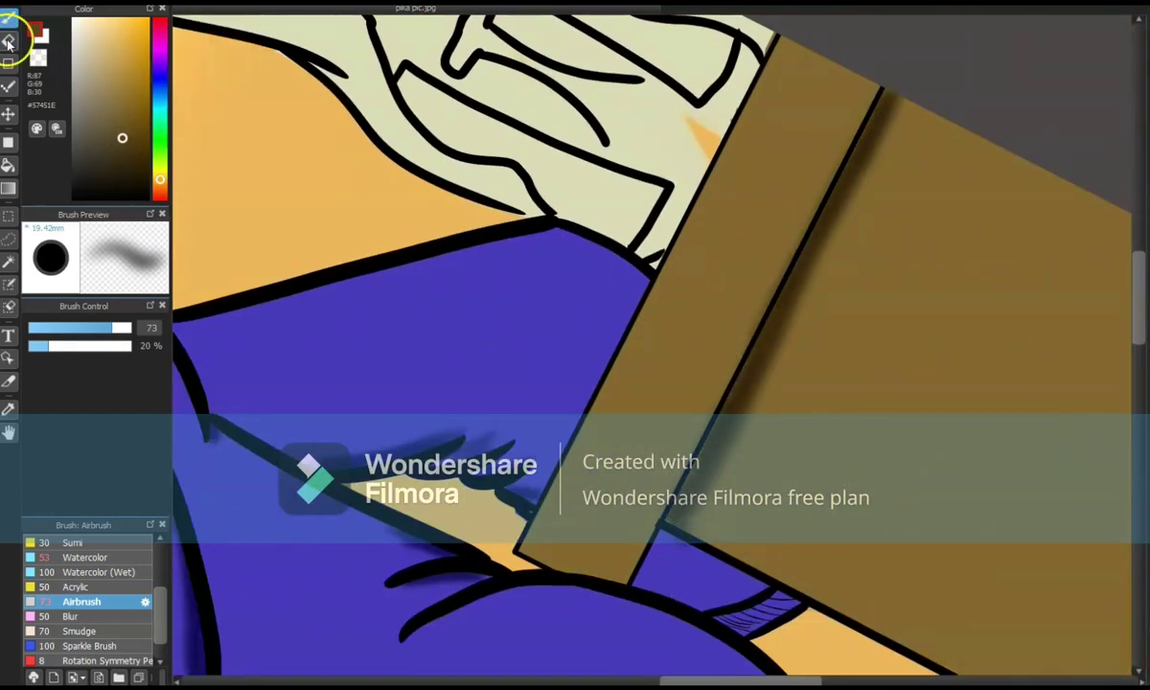
{"action": "key", "text": "ctrl+0"}
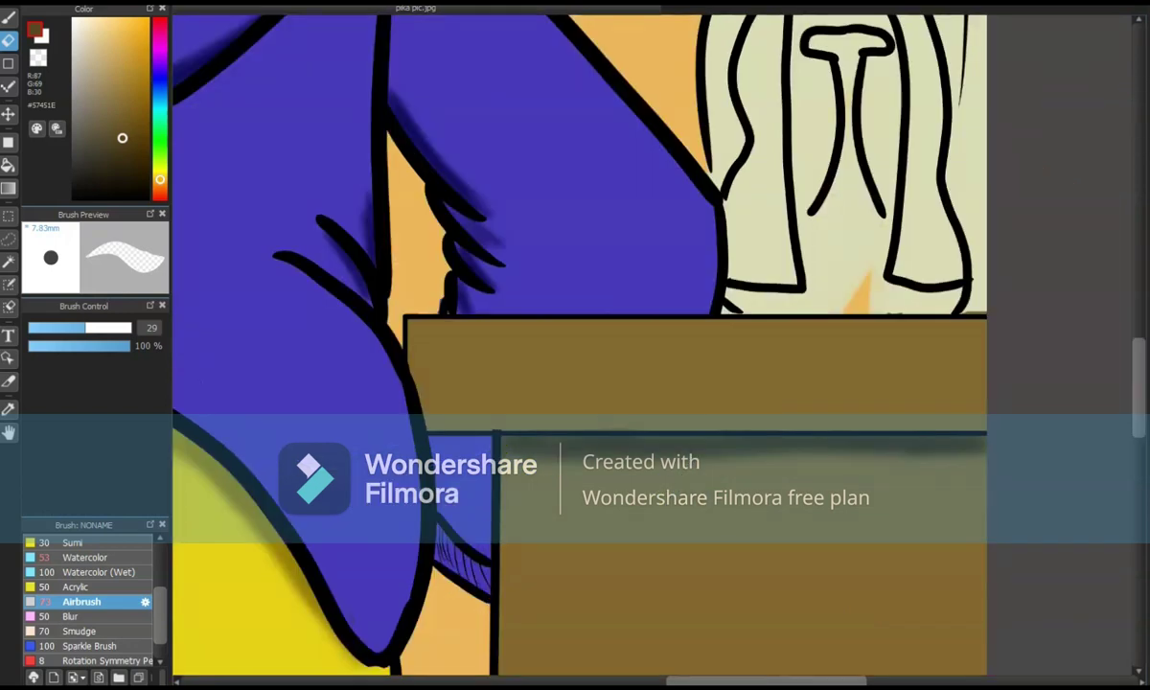
Airbrush darker yellow shading at size 73 along the lower edge of the tail.
{"action": "scroll", "coordinate": [640, 353], "scroll_direction": "down", "scroll_amount": 3}
{"action": "left_click", "coordinate": [9, 17]}
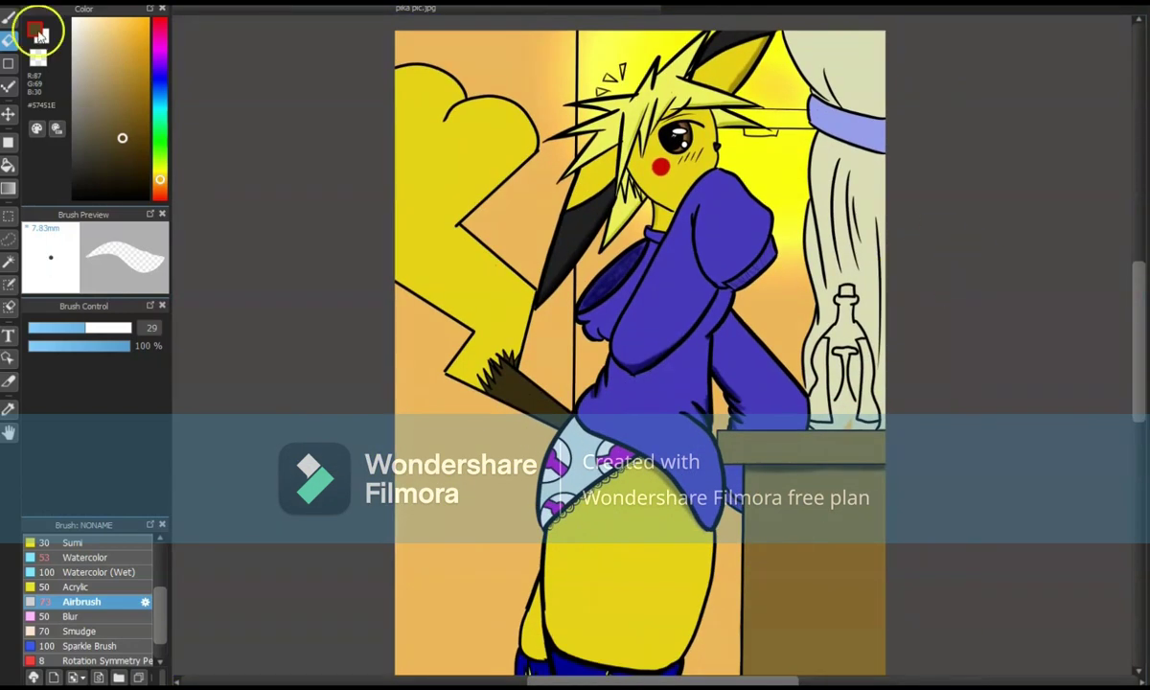
{"action": "left_click", "coordinate": [143, 72]}
{"action": "scroll", "coordinate": [508, 364], "scroll_direction": "up", "scroll_amount": 2}
{"action": "mouse_move", "coordinate": [447, 335]}
{"action": "left_mouse_down"}
{"action": "mouse_move", "coordinate": [588, 422]}
{"action": "mouse_move", "coordinate": [572, 509]}
{"action": "mouse_move", "coordinate": [624, 539]}
{"action": "left_mouse_up"}
{"action": "scroll", "coordinate": [776, 350], "scroll_direction": "down", "scroll_amount": 2}
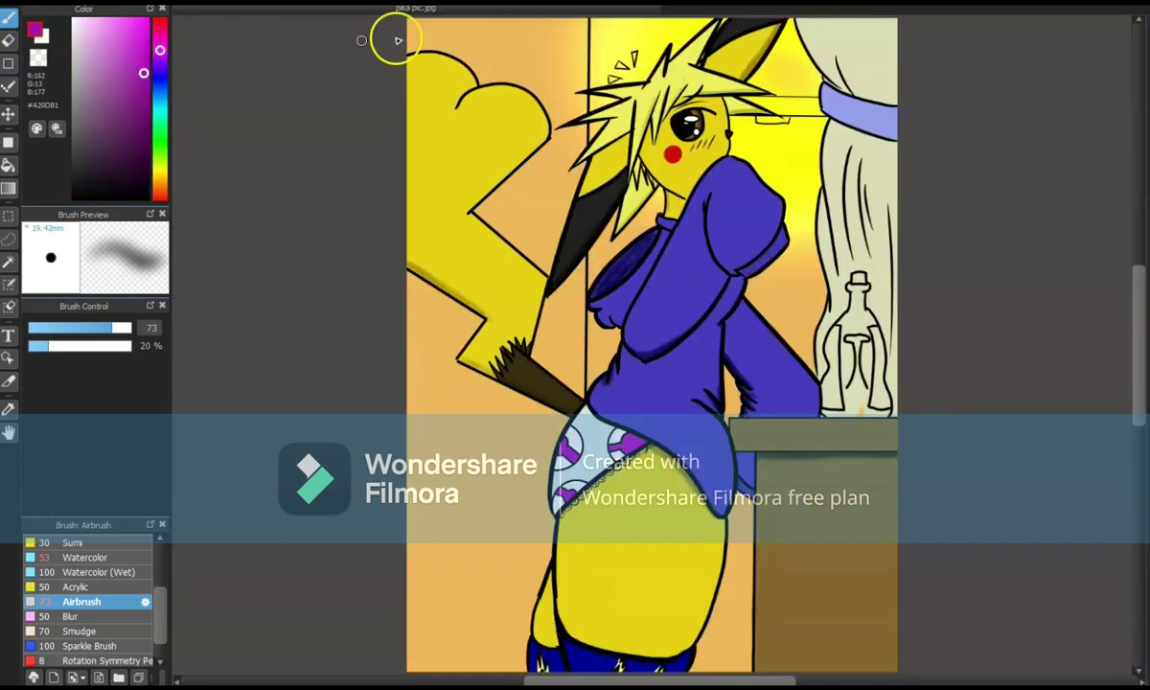
Paint the bottle's liquid purple #A20DB1 with Watercolor at size 53 and remove the colour from its neck.
{"action": "left_click", "coordinate": [90, 557]}
{"action": "scroll", "coordinate": [850, 335], "scroll_direction": "up", "scroll_amount": 4}
{"action": "left_click_drag", "start_coordinate": [867, 297], "coordinate": [877, 223]}
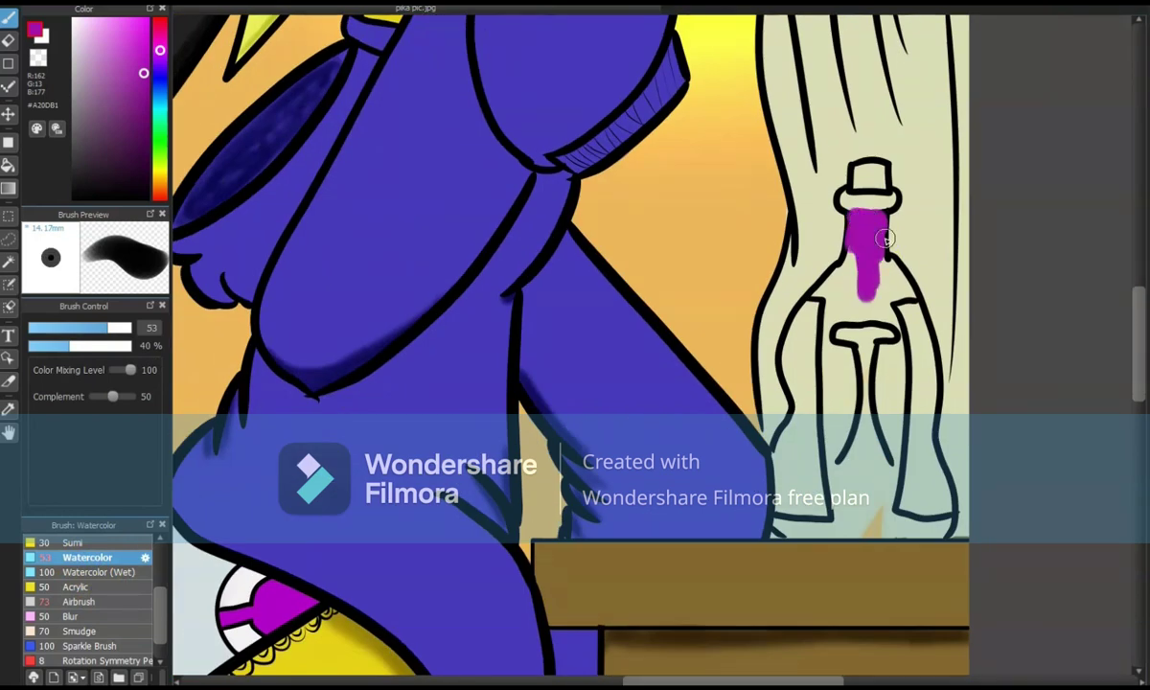
{"action": "mouse_move", "coordinate": [866, 266]}
{"action": "left_mouse_down"}
{"action": "mouse_move", "coordinate": [832, 288]}
{"action": "mouse_move", "coordinate": [882, 281]}
{"action": "mouse_move", "coordinate": [910, 308]}
{"action": "mouse_move", "coordinate": [825, 324]}
{"action": "mouse_move", "coordinate": [847, 388]}
{"action": "mouse_move", "coordinate": [846, 335]}
{"action": "mouse_move", "coordinate": [901, 423]}
{"action": "mouse_move", "coordinate": [859, 397]}
{"action": "mouse_move", "coordinate": [884, 527]}
{"action": "mouse_move", "coordinate": [929, 531]}
{"action": "mouse_move", "coordinate": [837, 375]}
{"action": "mouse_move", "coordinate": [870, 239]}
{"action": "mouse_move", "coordinate": [862, 521]}
{"action": "mouse_move", "coordinate": [856, 531]}
{"action": "mouse_move", "coordinate": [824, 521]}
{"action": "left_mouse_up"}
{"action": "key", "text": "e"}
{"action": "mouse_move", "coordinate": [814, 287]}
{"action": "left_mouse_down"}
{"action": "mouse_move", "coordinate": [826, 313]}
{"action": "mouse_move", "coordinate": [867, 303]}
{"action": "mouse_move", "coordinate": [873, 216]}
{"action": "mouse_move", "coordinate": [889, 335]}
{"action": "left_mouse_up"}
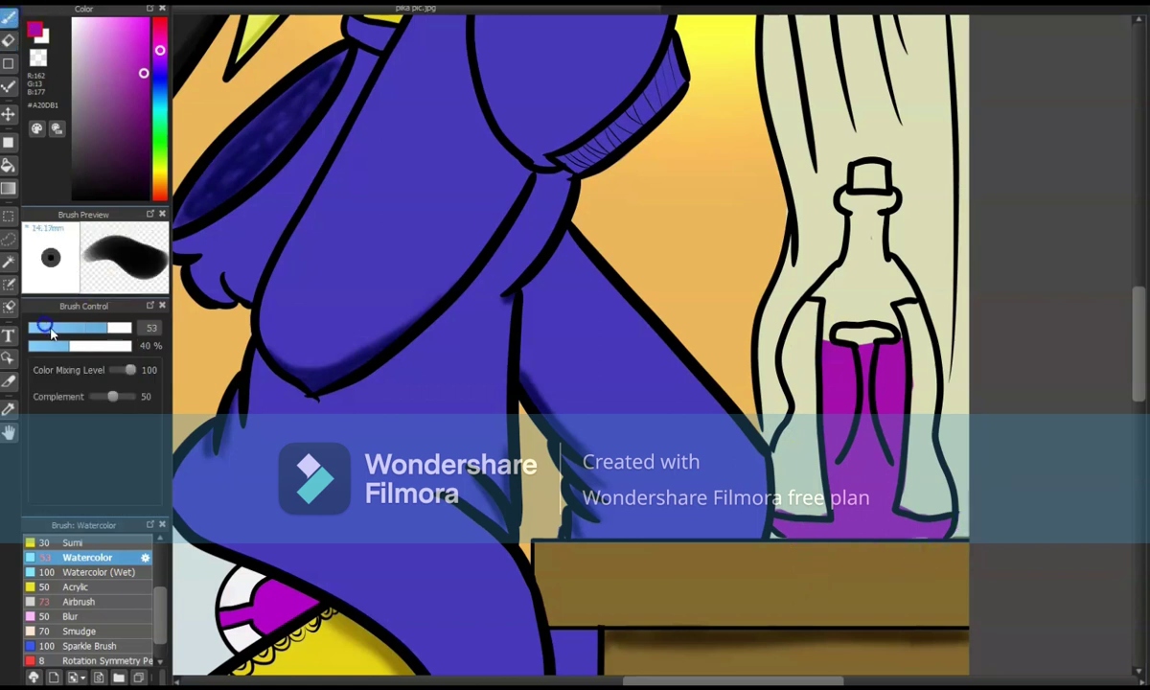
Fill the gaps at the bottle's base in #A20DB1 with Watercolor at size 5.4 and erase purple spill at size 29.
{"action": "scroll", "coordinate": [940, 422], "scroll_direction": "up", "scroll_amount": 3}
{"action": "left_click_drag", "start_coordinate": [739, 264], "coordinate": [1073, 343]}
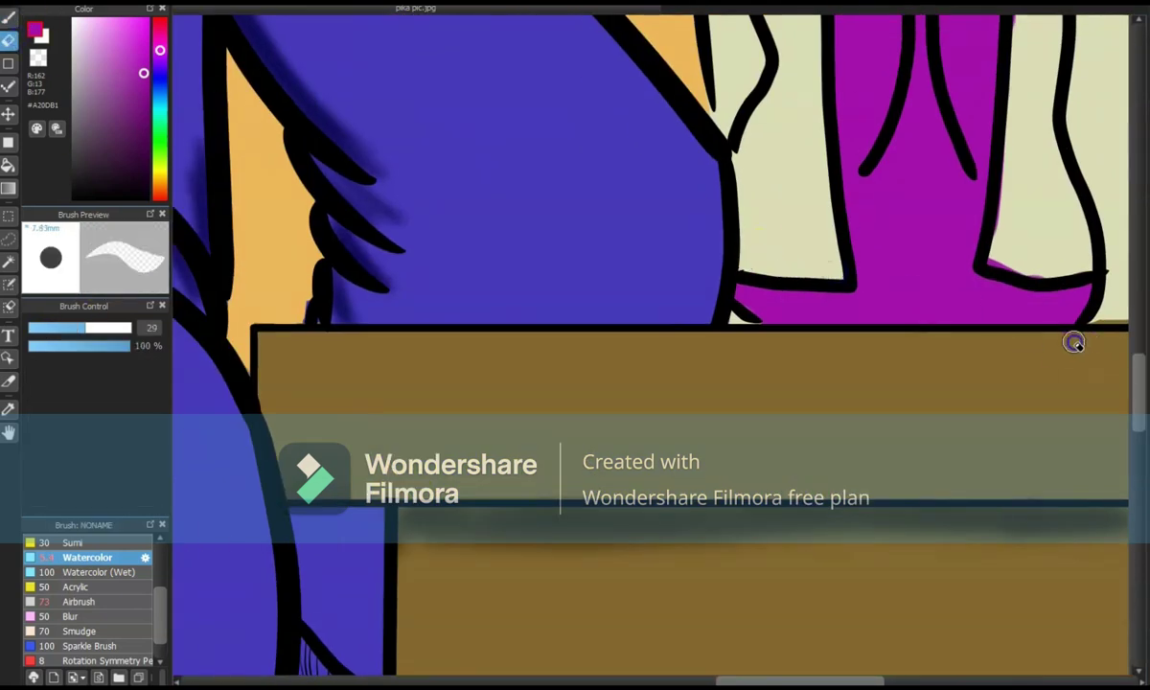
{"action": "key", "text": "b"}
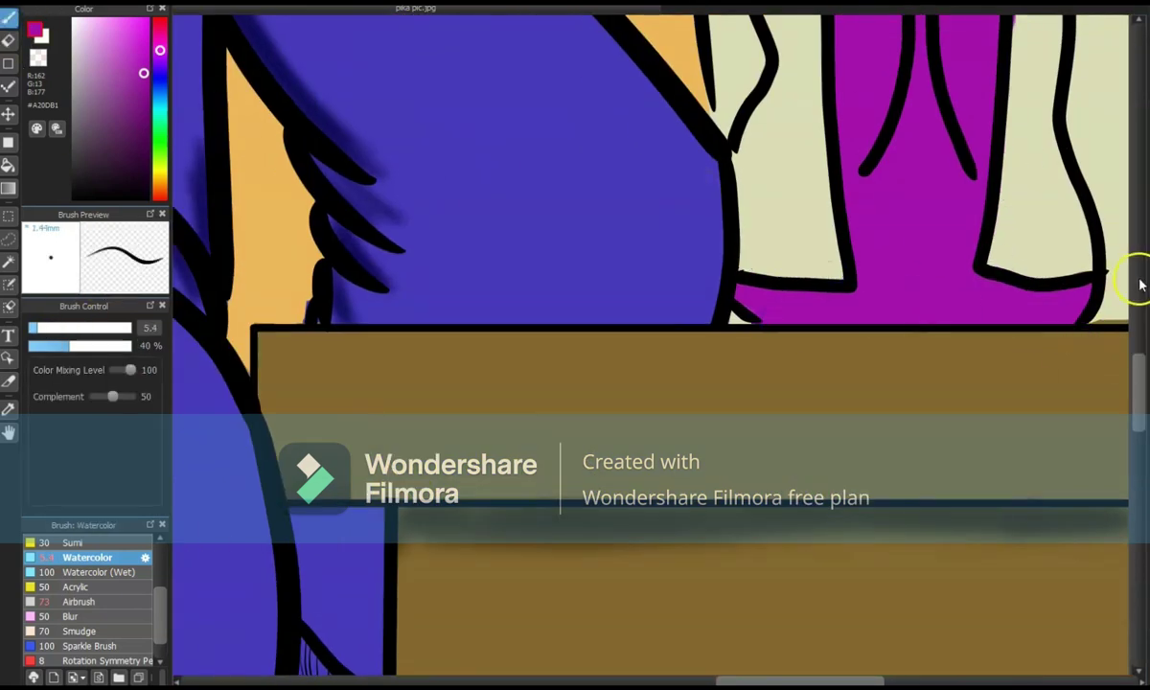
{"action": "scroll", "coordinate": [1140, 285], "scroll_direction": "right", "scroll_amount": 5}
{"action": "key", "text": "e"}
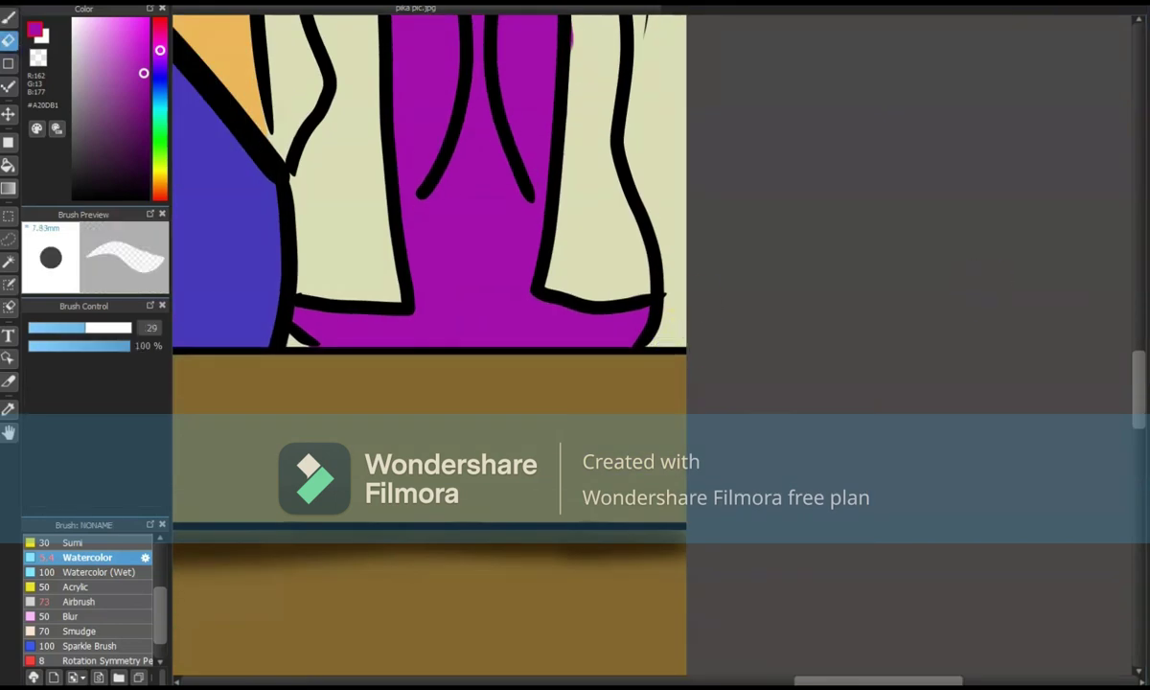
{"action": "scroll", "coordinate": [1068, 383], "scroll_direction": "up", "scroll_amount": 3}
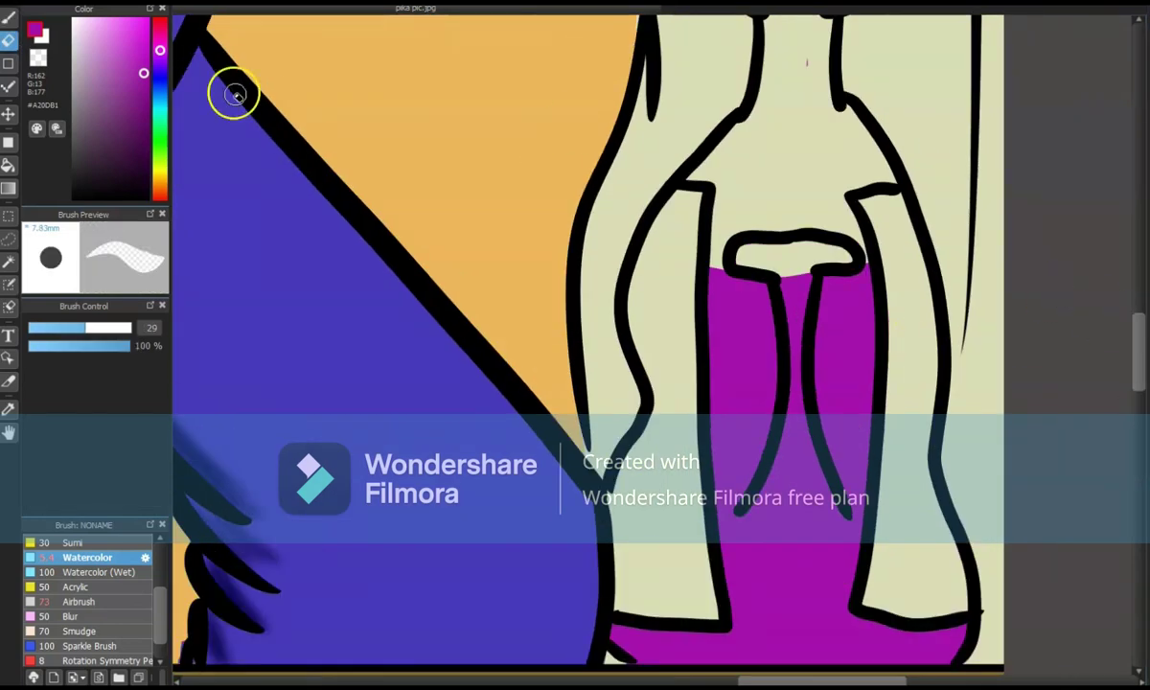
Paint both side panels of the bottle greyish blue #8F9ED0 with Watercolor at size 40.
{"action": "left_click", "coordinate": [159, 88]}
{"action": "key", "text": "b"}
{"action": "mouse_move", "coordinate": [901, 257]}
{"action": "left_mouse_down"}
{"action": "mouse_move", "coordinate": [924, 377]}
{"action": "mouse_move", "coordinate": [896, 249]}
{"action": "mouse_move", "coordinate": [879, 566]}
{"action": "mouse_move", "coordinate": [957, 590]}
{"action": "left_mouse_up"}
{"action": "mouse_move", "coordinate": [632, 196]}
{"action": "left_mouse_down"}
{"action": "mouse_move", "coordinate": [673, 436]}
{"action": "mouse_move", "coordinate": [638, 460]}
{"action": "mouse_move", "coordinate": [630, 576]}
{"action": "mouse_move", "coordinate": [681, 549]}
{"action": "left_mouse_up"}
{"action": "scroll", "coordinate": [680, 550], "scroll_direction": "down", "scroll_amount": 3}
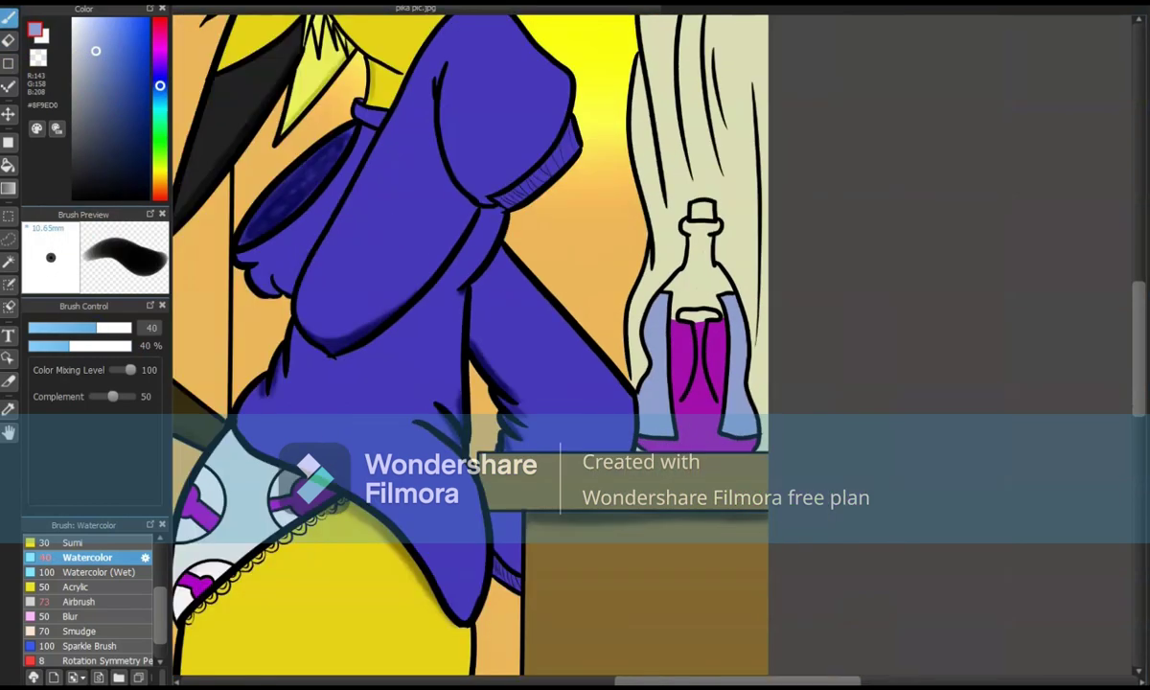
Paint the bottle's cork orange #FF9300 with Watercolor at size 40 and erase any spill around it.
{"action": "left_click", "coordinate": [143, 122]}
{"action": "left_click", "coordinate": [163, 173]}
{"action": "left_click", "coordinate": [149, 19]}
{"action": "left_click", "coordinate": [159, 182]}
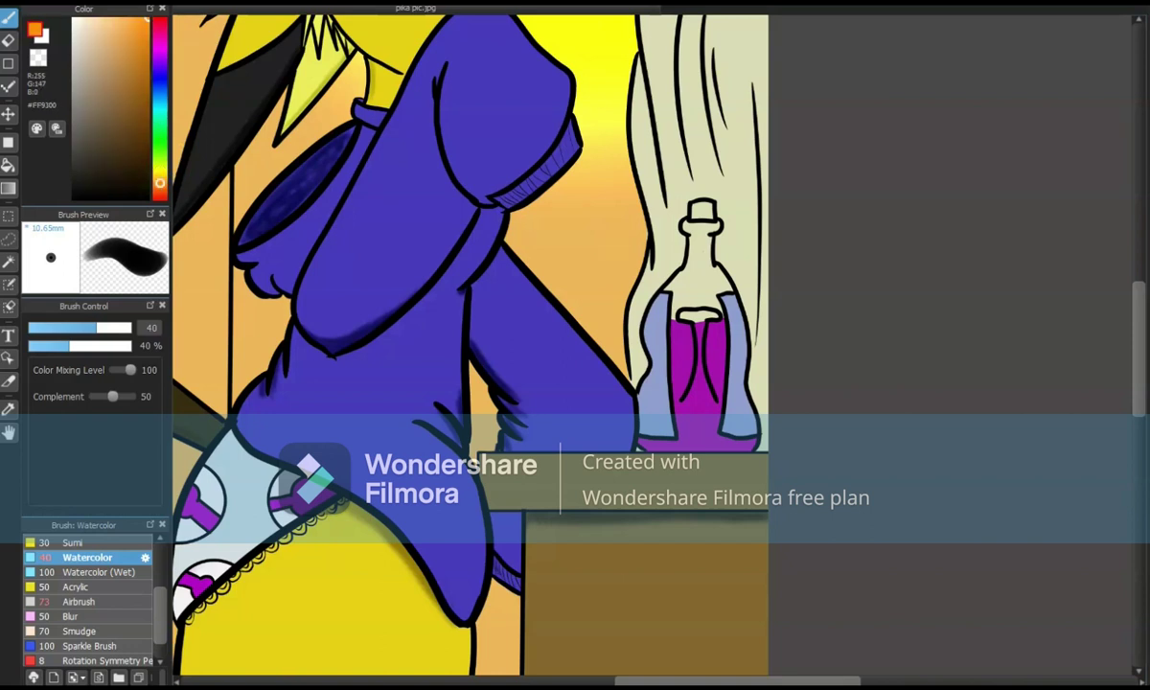
{"action": "scroll", "coordinate": [649, 345], "scroll_direction": "up", "scroll_amount": 3}
{"action": "left_click", "coordinate": [754, 65]}
{"action": "key", "text": "e"}
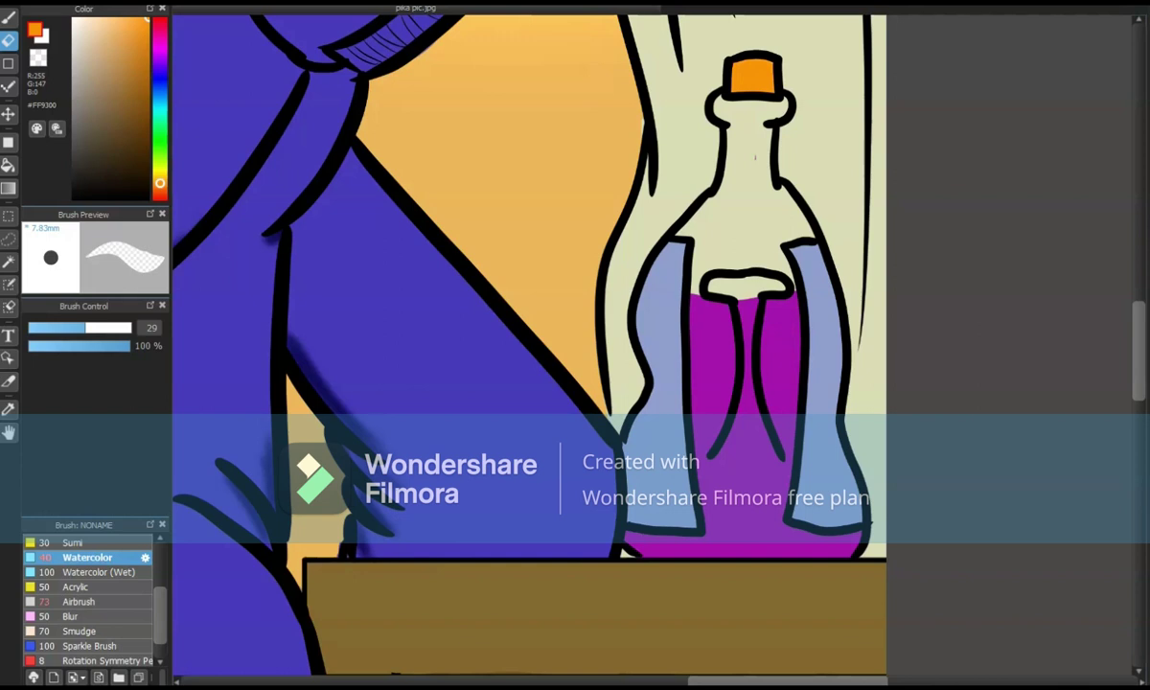
{"action": "key", "text": "ctrl+0"}
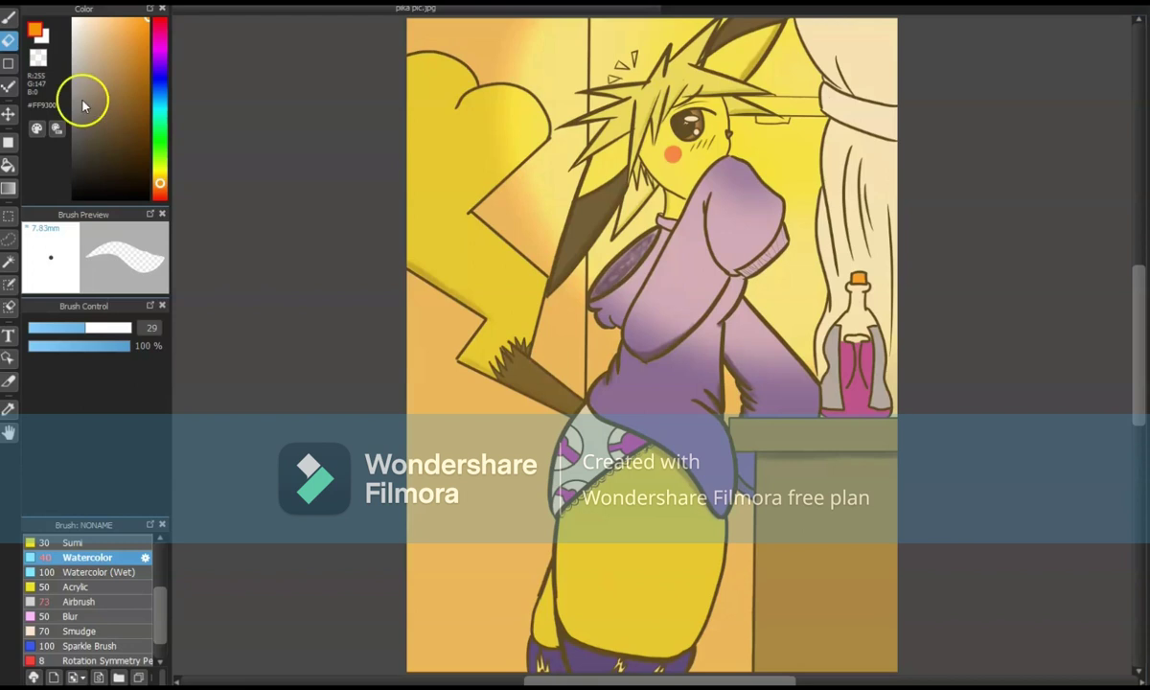
Paint the horizontal bar and its small bracket behind the head dark grey-brown #504B44 with Watercolor at size 40.
{"action": "key", "text": "b"}
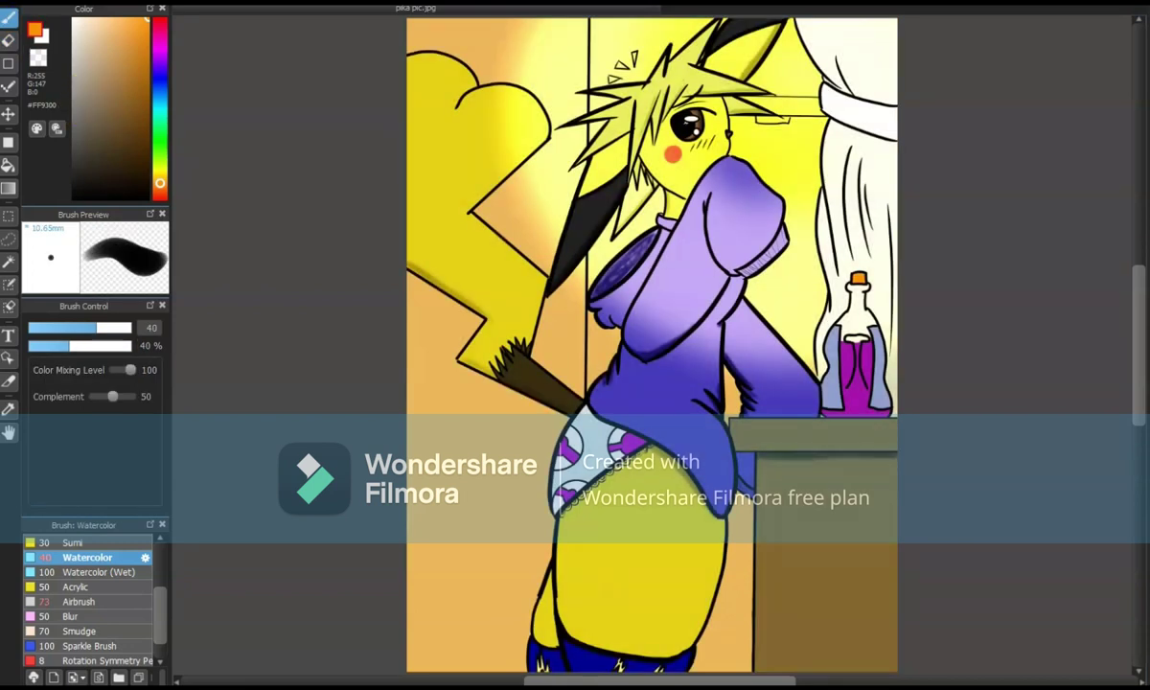
{"action": "left_click", "coordinate": [82, 143]}
{"action": "scroll", "coordinate": [898, 239], "scroll_direction": "up", "scroll_amount": 2}
{"action": "mouse_move", "coordinate": [898, 238]}
{"action": "left_mouse_down"}
{"action": "mouse_move", "coordinate": [715, 223]}
{"action": "mouse_move", "coordinate": [827, 229]}
{"action": "mouse_move", "coordinate": [756, 239]}
{"action": "mouse_move", "coordinate": [806, 245]}
{"action": "mouse_move", "coordinate": [849, 230]}
{"action": "mouse_move", "coordinate": [922, 264]}
{"action": "mouse_move", "coordinate": [814, 279]}
{"action": "left_mouse_up"}
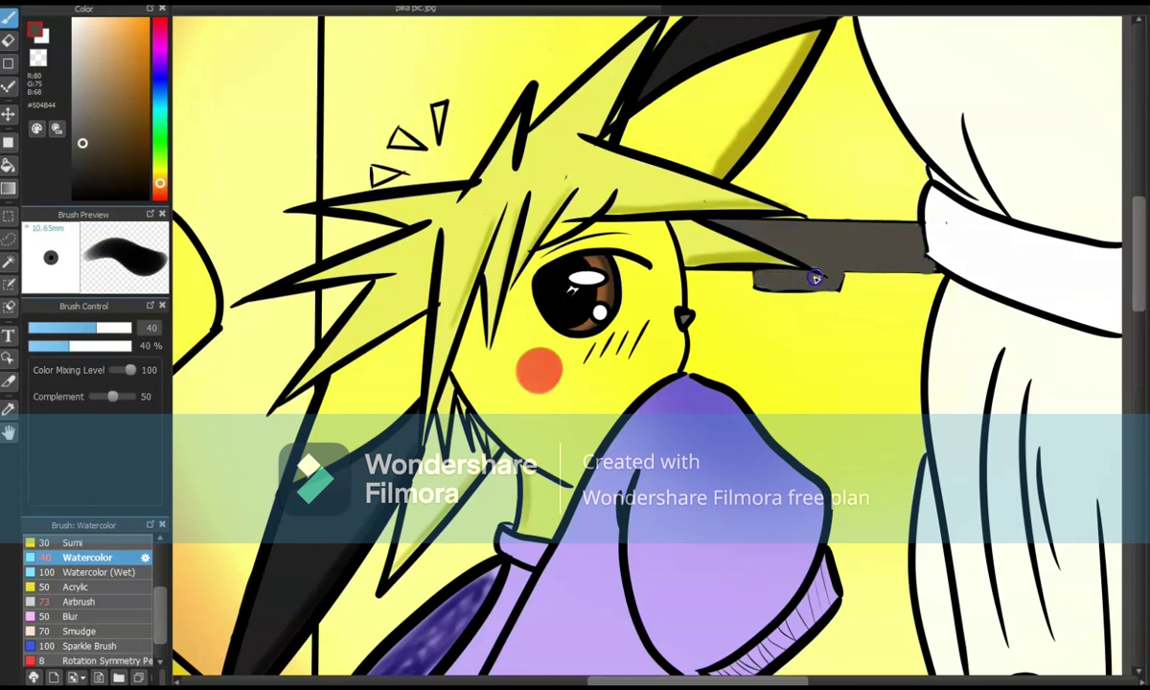
{"action": "left_click_drag", "start_coordinate": [709, 261], "coordinate": [874, 265]}
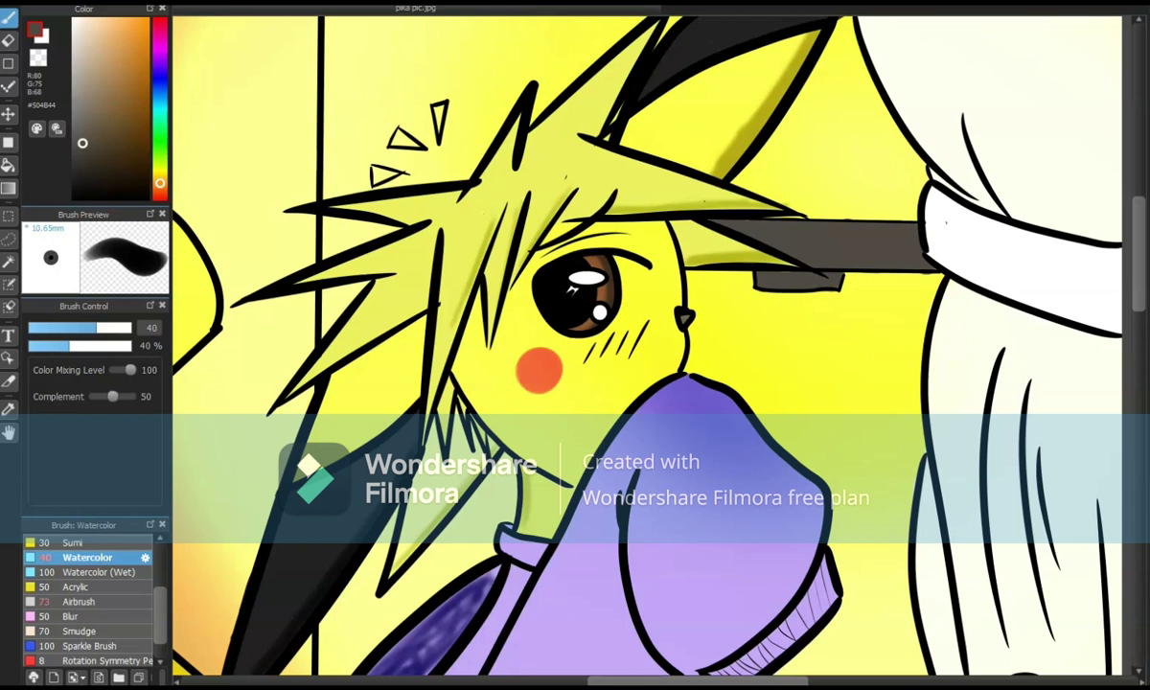
{"action": "key", "text": "ctrl+0"}
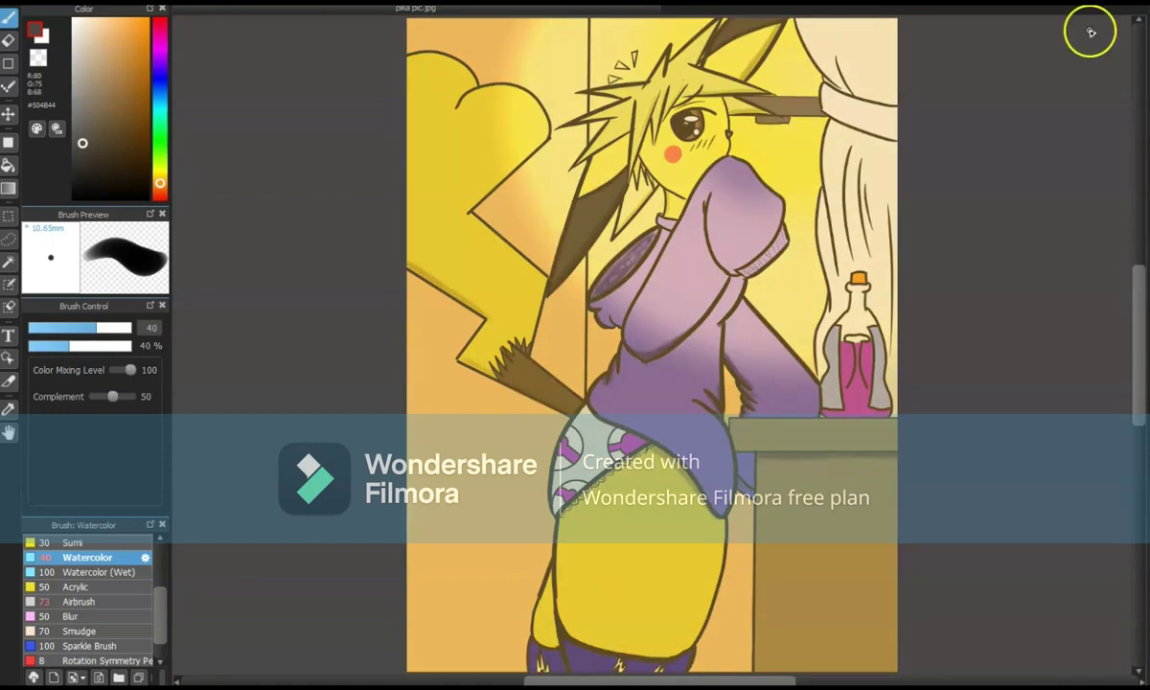
Dismiss the OneDrive deletion reminder and sign the picture beside the back of the thigh in red #FF0049 with Pen (Sharp) at size 3.7.
{"action": "left_click", "coordinate": [160, 26]}
{"action": "left_click", "coordinate": [148, 19]}
{"action": "scroll", "coordinate": [652, 345], "scroll_direction": "up", "scroll_amount": 5}
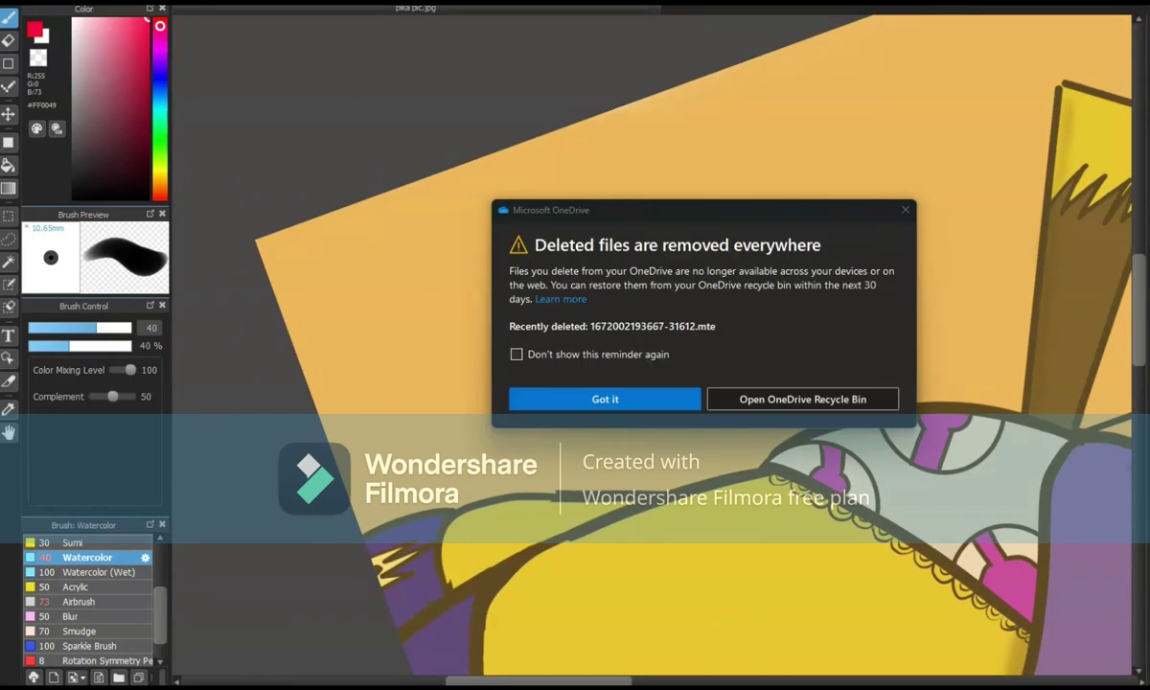
{"action": "left_click", "coordinate": [667, 403]}
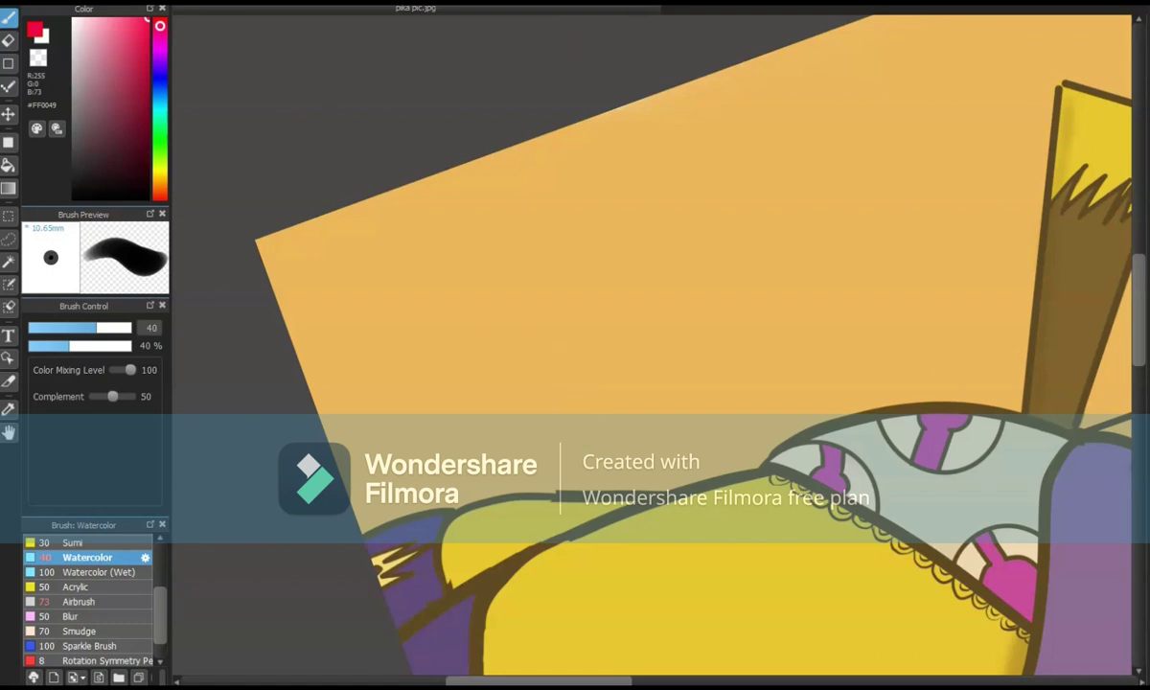
{"action": "mouse_move", "coordinate": [136, 327]}
{"action": "left_mouse_down"}
{"action": "mouse_move", "coordinate": [54, 331]}
{"action": "mouse_move", "coordinate": [81, 331]}
{"action": "left_mouse_up"}
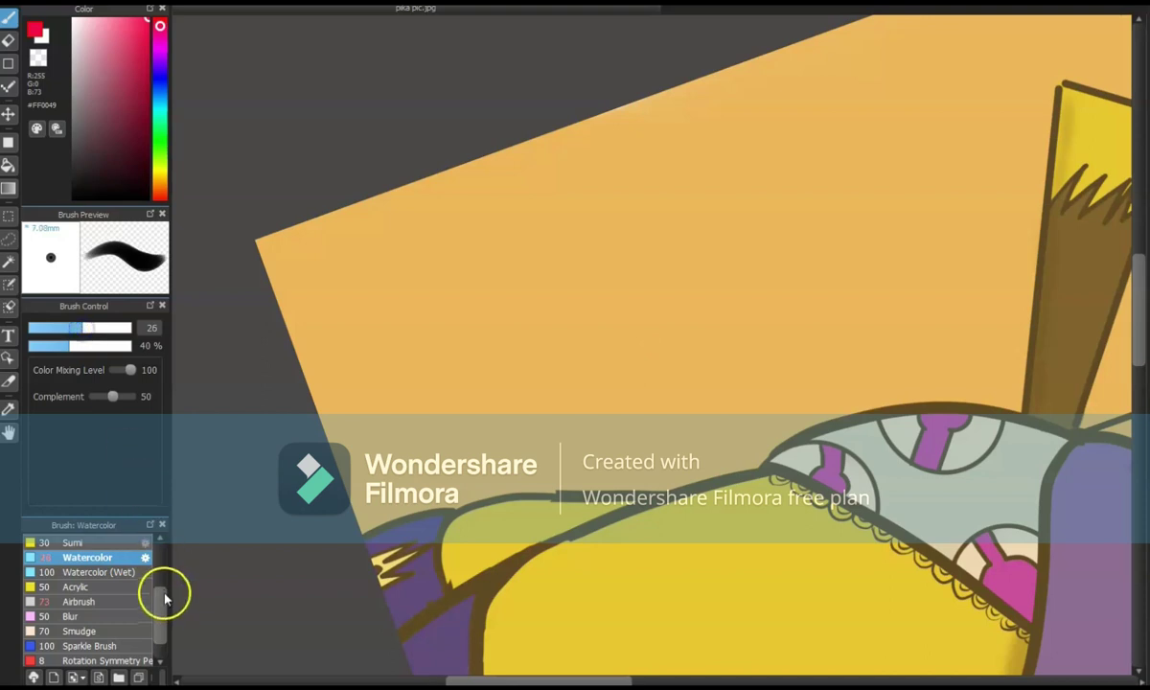
{"action": "left_click_drag", "start_coordinate": [164, 595], "coordinate": [160, 564]}
{"action": "left_click", "coordinate": [113, 568]}
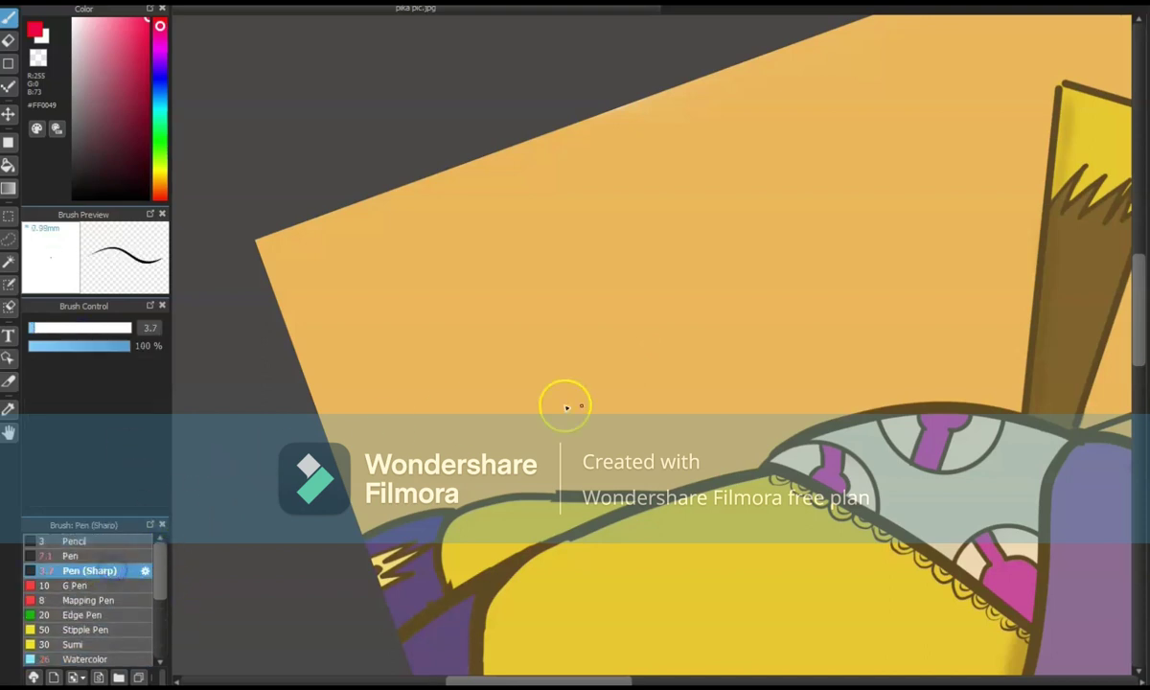
{"action": "mouse_move", "coordinate": [552, 500]}
{"action": "left_mouse_down"}
{"action": "mouse_move", "coordinate": [680, 424]}
{"action": "mouse_move", "coordinate": [635, 472]}
{"action": "mouse_move", "coordinate": [575, 484]}
{"action": "mouse_move", "coordinate": [632, 443]}
{"action": "left_mouse_up"}
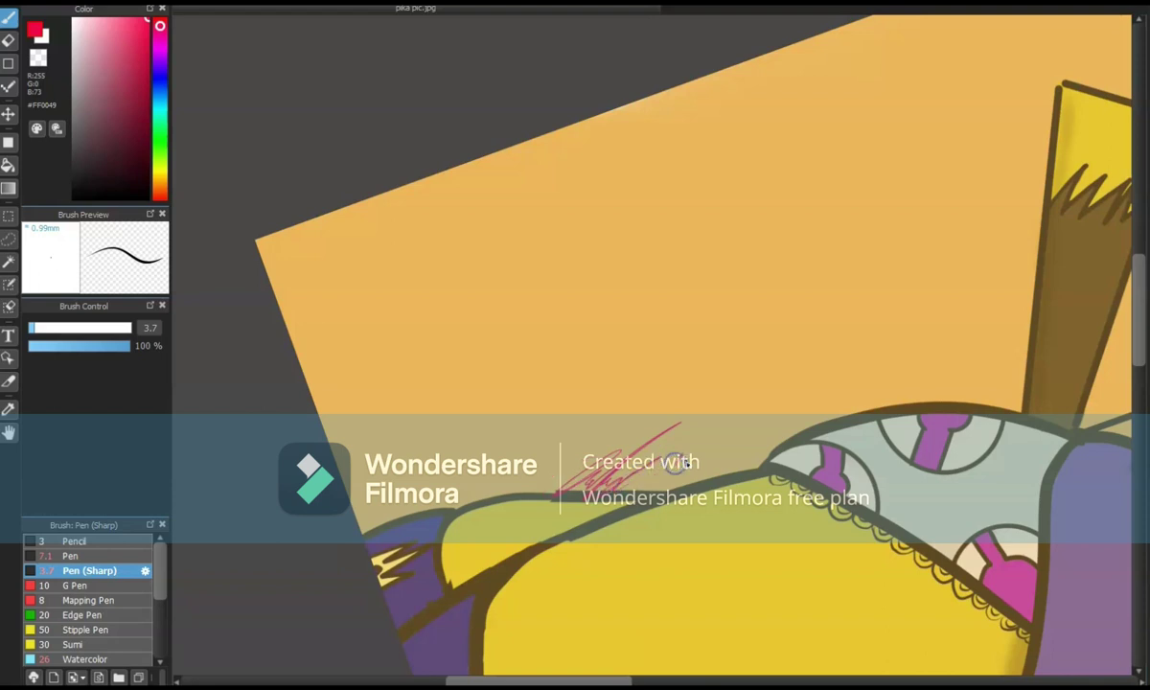
{"action": "left_click_drag", "start_coordinate": [679, 481], "coordinate": [744, 452]}
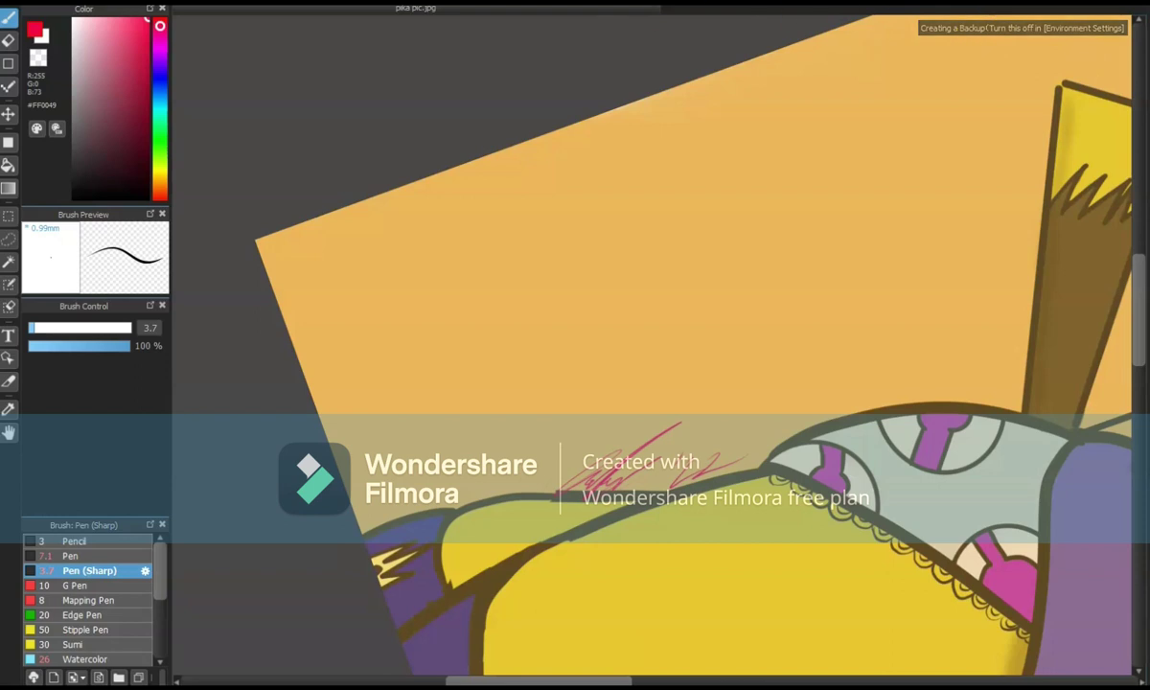
{"action": "key", "text": "ctrl+0"}
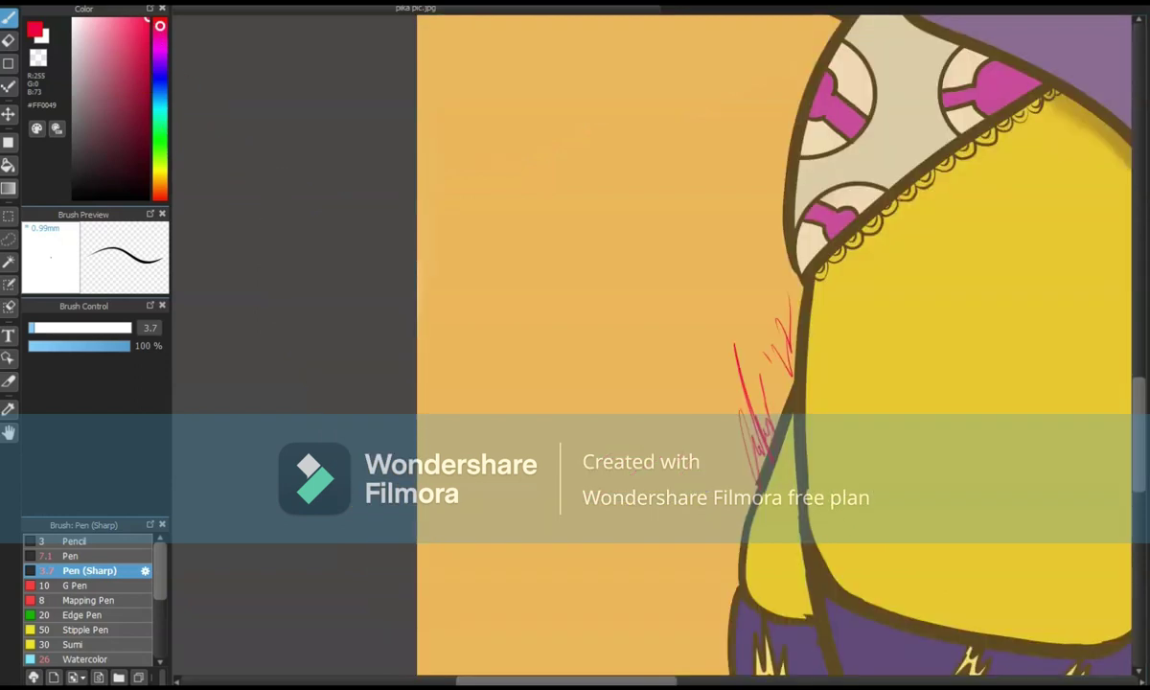
{"action": "key", "text": "ctrl+0"}
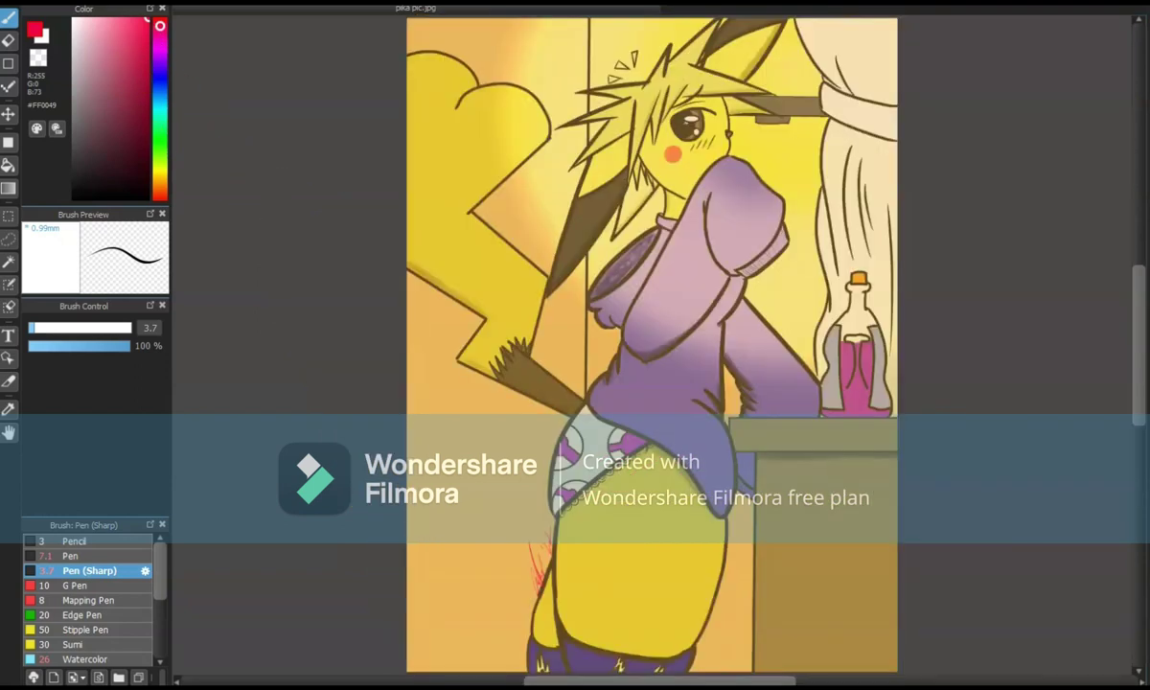